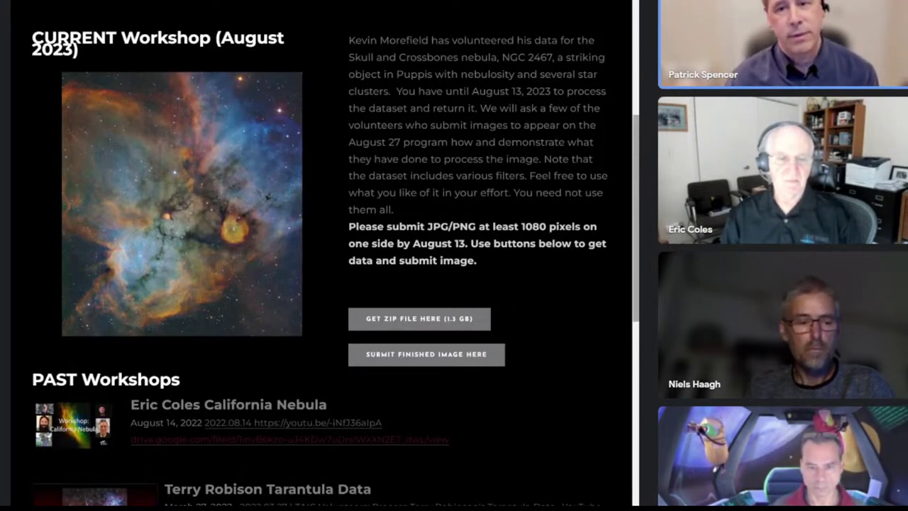
Scroll through the current page, then go back to the Sunday programs schedule with its Google Calendar.
scroll(319, 256, down, 1)
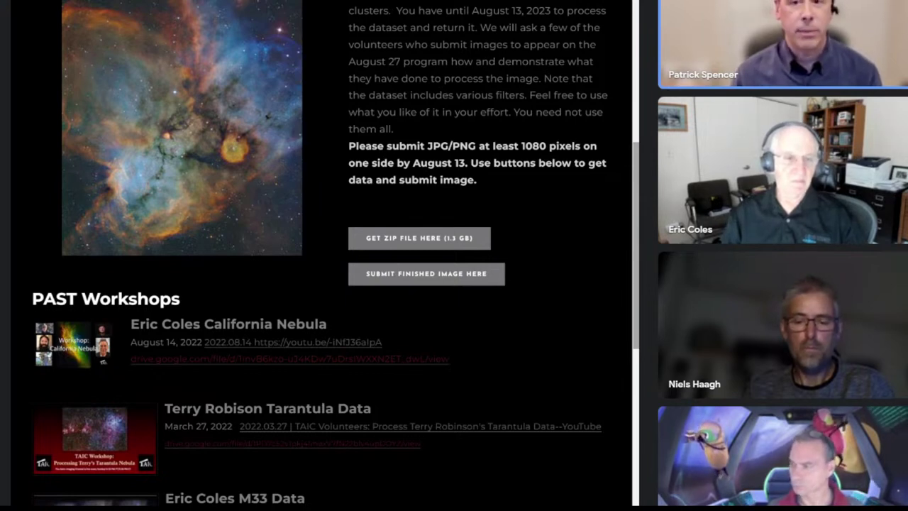
scroll(637, 163, down, 1)
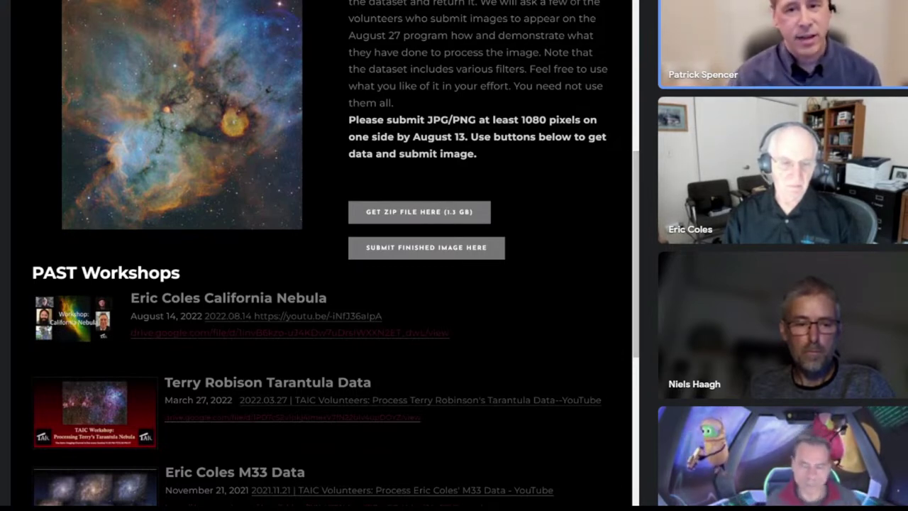
scroll(319, 255, down, 1)
scroll(319, 255, down, 5)
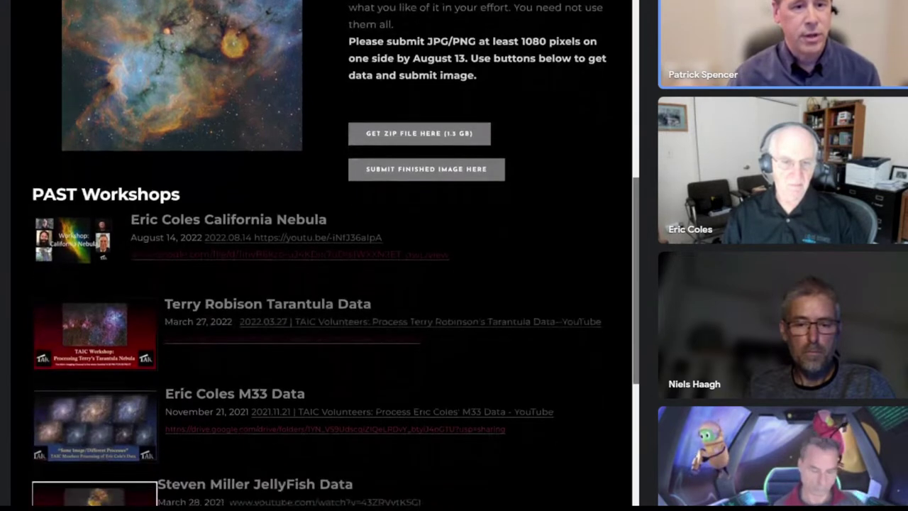
scroll(319, 256, down, 3)
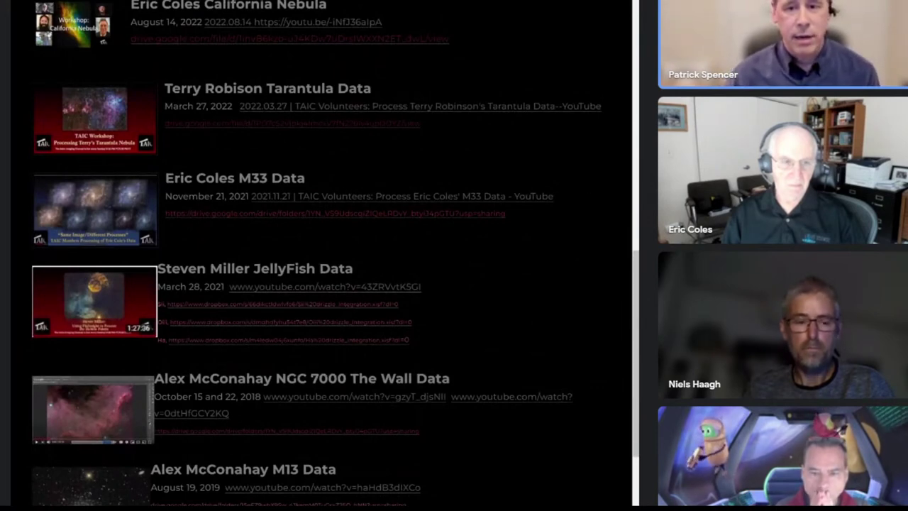
scroll(320, 256, down, 5)
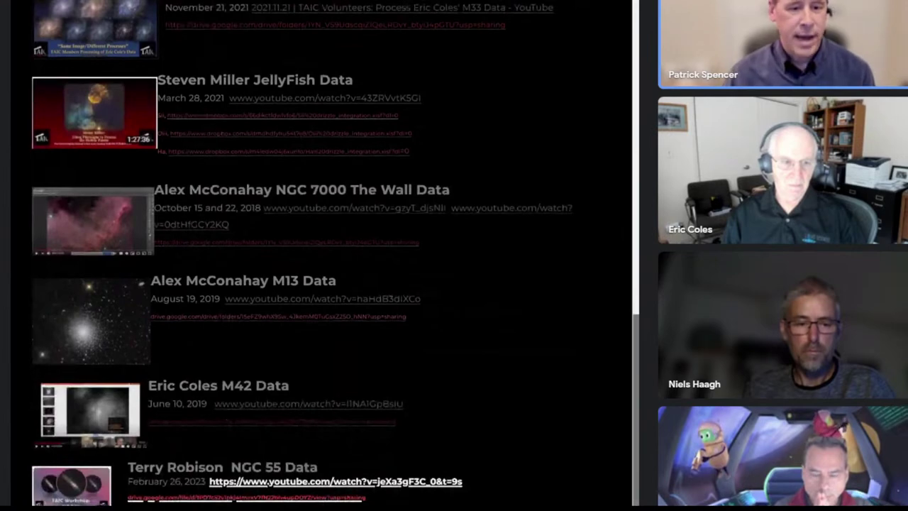
scroll(319, 255, up, 10)
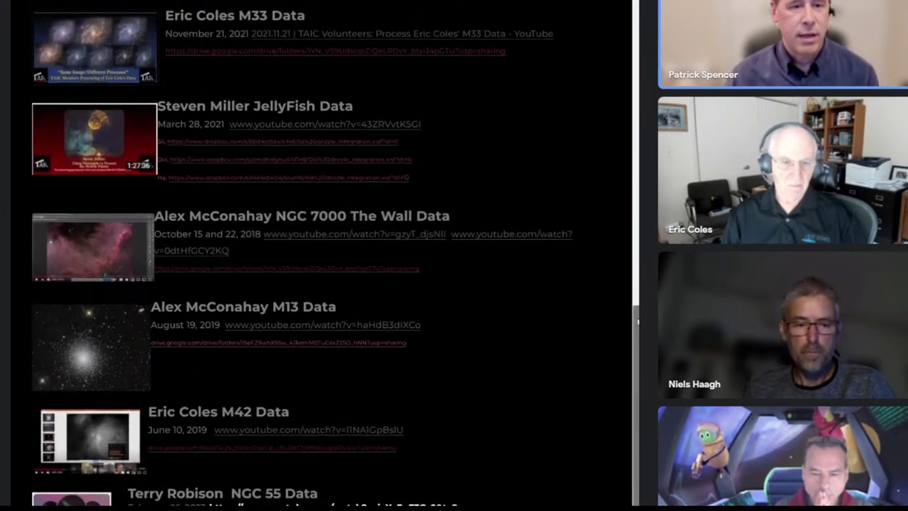
scroll(320, 256, up, 15)
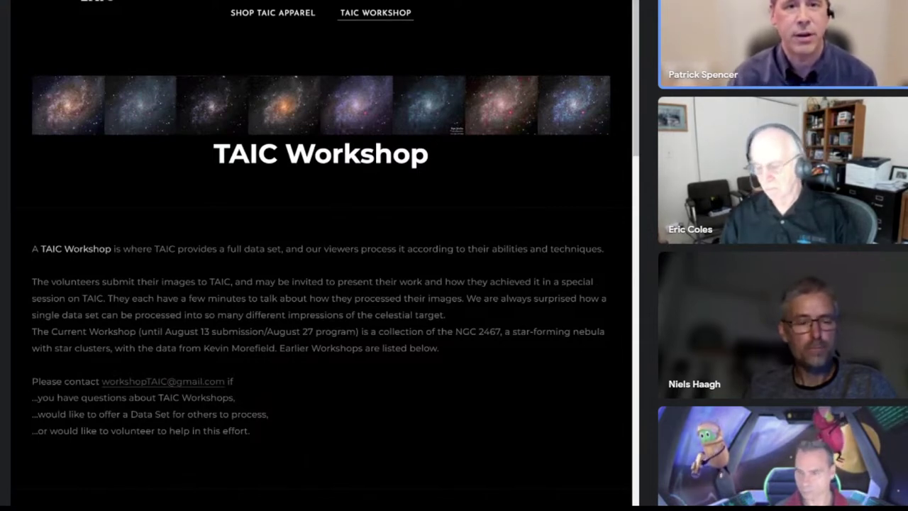
key(alt+Left)
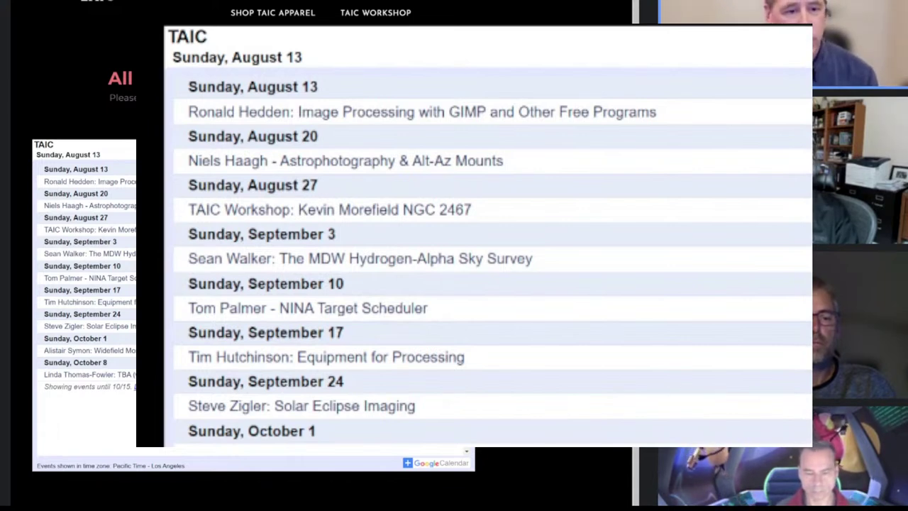
Scroll down the TAIC Sunday programs schedule page.
scroll(85, 298, down, 3)
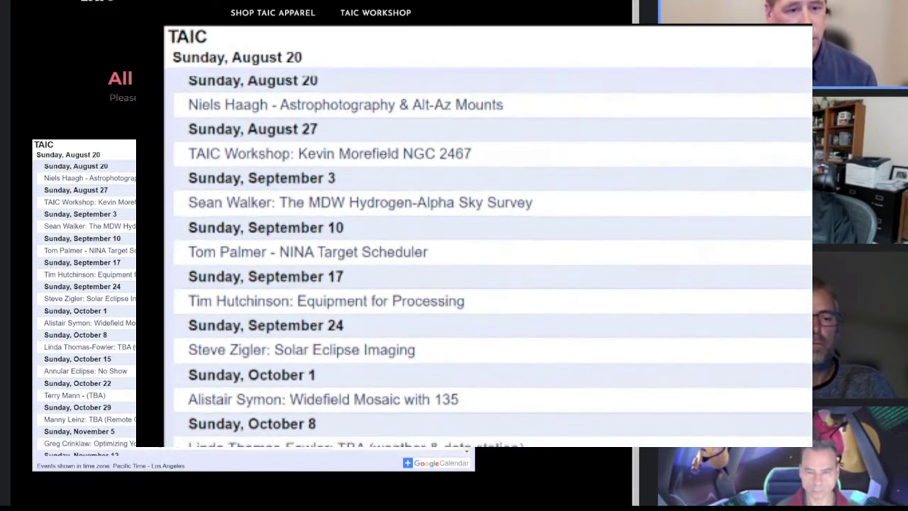
scroll(85, 298, down, 1)
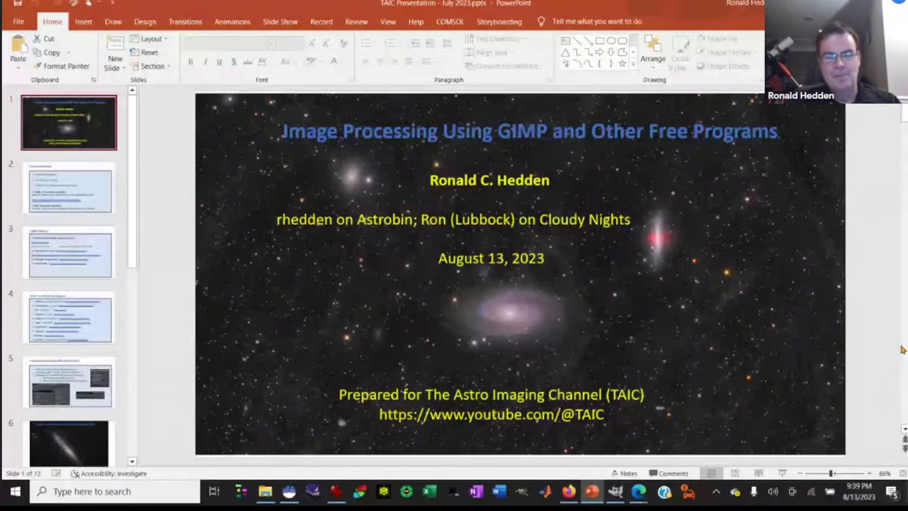
Start the slide show at slide 1 with F5.
key(F5)
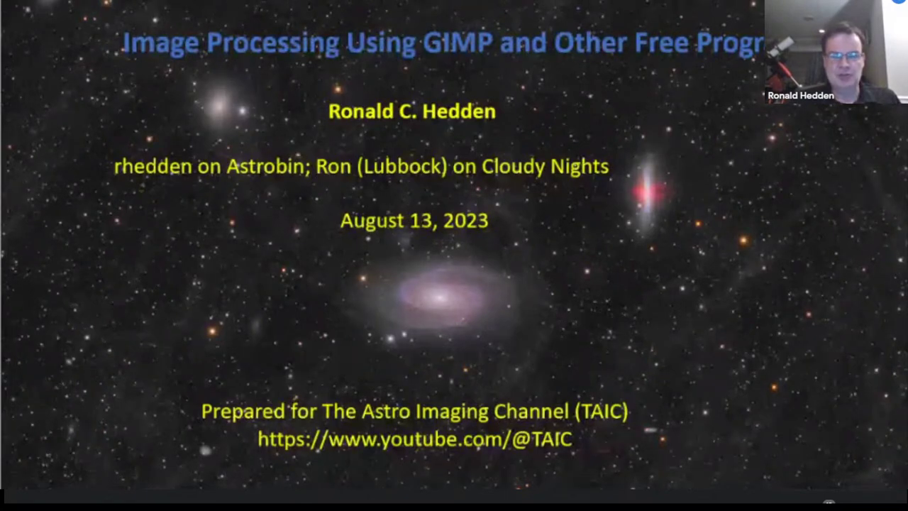
key(Right)
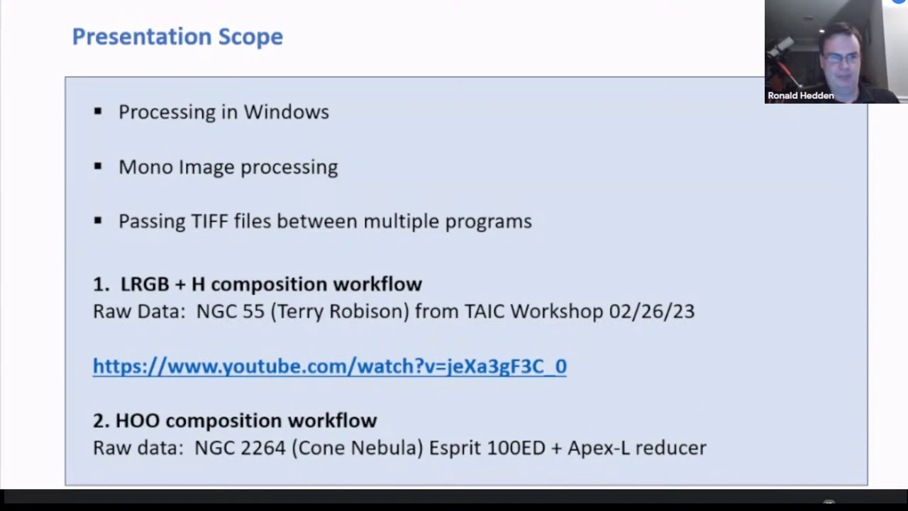
Advance to the slide listing GIMP 2.10.22, Resynthesizer, Georg Hennig and PyAstro links.
key(Right)
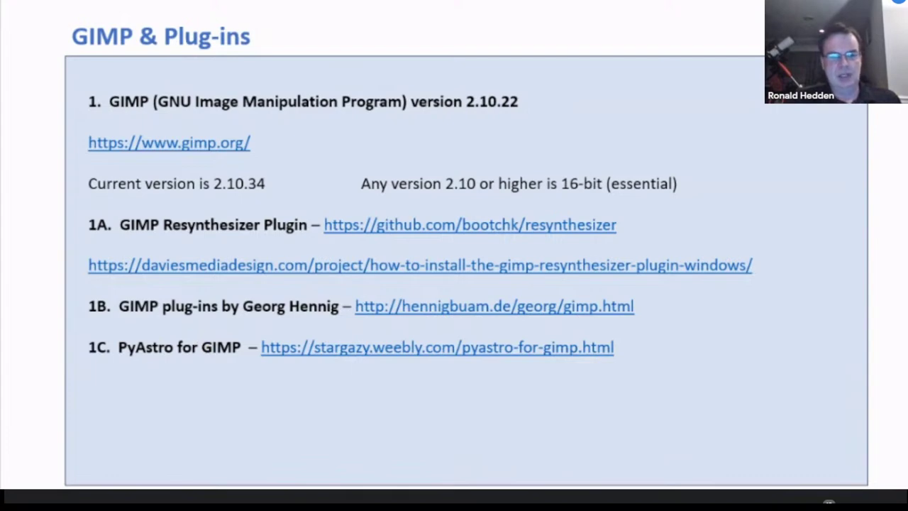
Advance to the slide listing Fitswork, Deep Sky Stacker, Siril, Starnet++ v2, GraXpert and IrfanView.
key(Right)
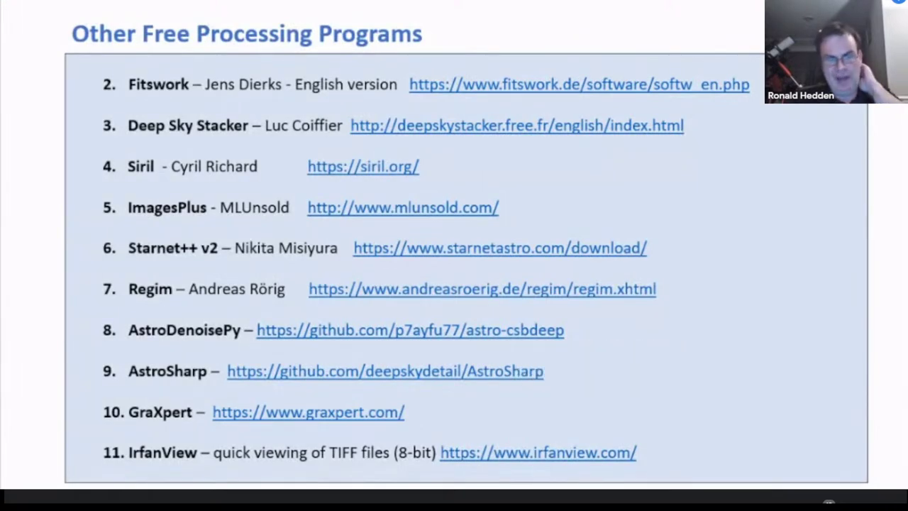
Advance to the slide on opening FITS files and exporting 16-bit TIFFs in GIMP.
key(Page_Down)
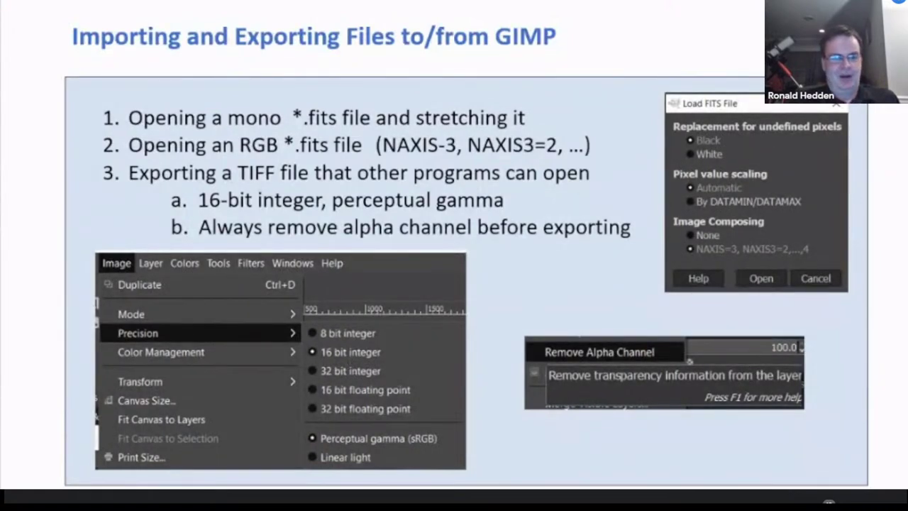
Advance to the '1. LRGB + H Composition: Terry Robison's NGC 55 data' slide.
key(Right)
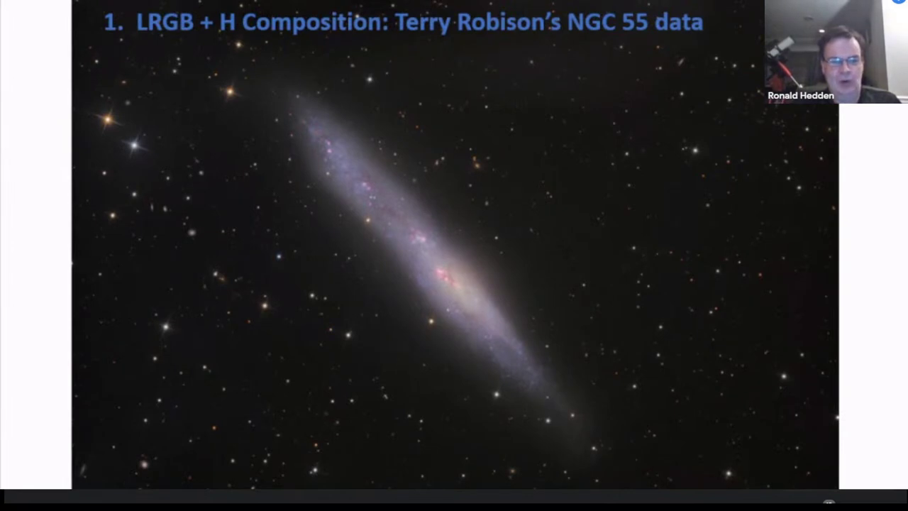
key(Right)
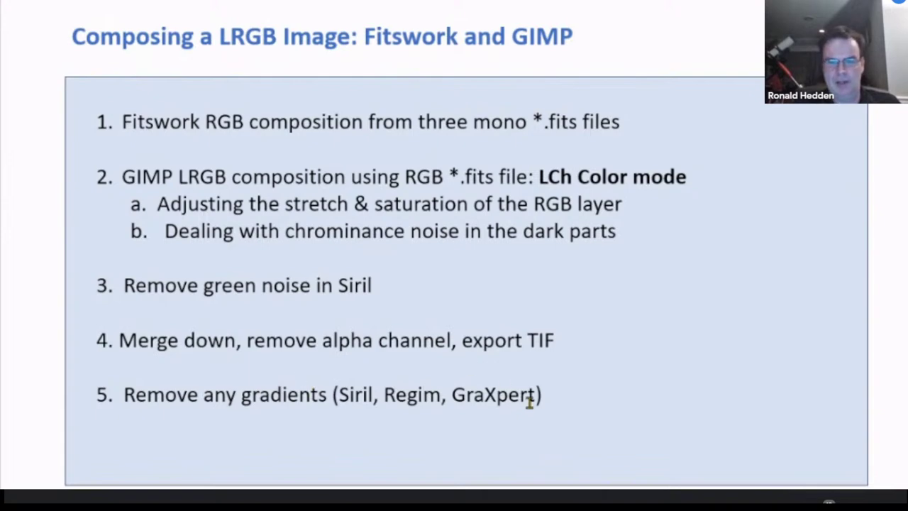
Switch from the PowerPoint slideshow to the GIMP window with Alt+Tab.
key(alt+Tab)
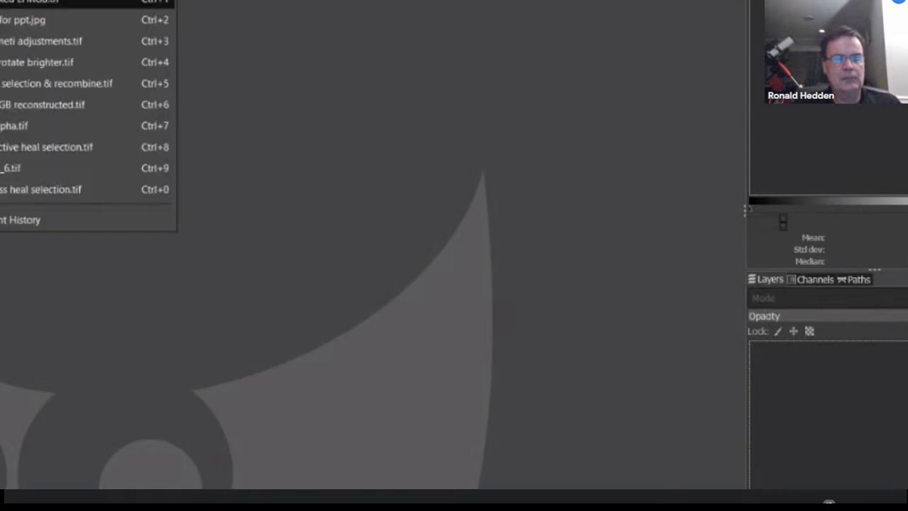
Reopen a recently used image and show its histogram for the RGB channels.
click(304, 131)
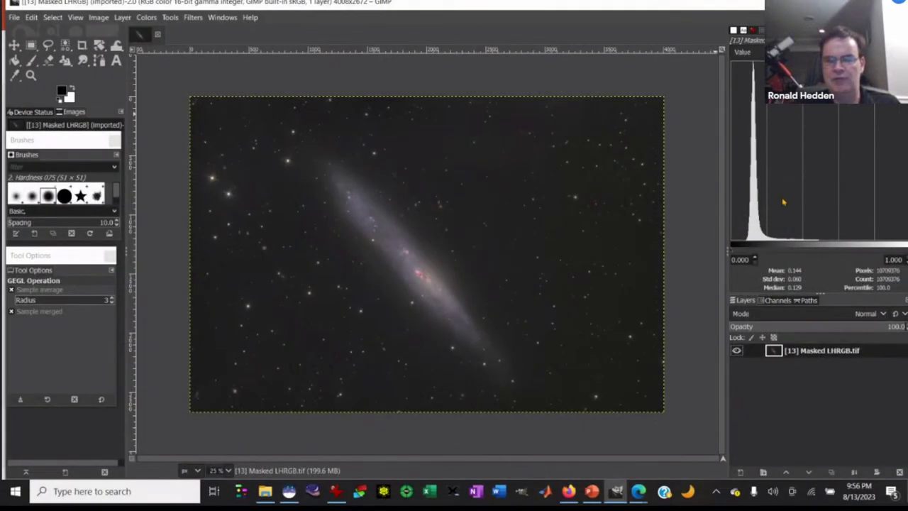
click(744, 52)
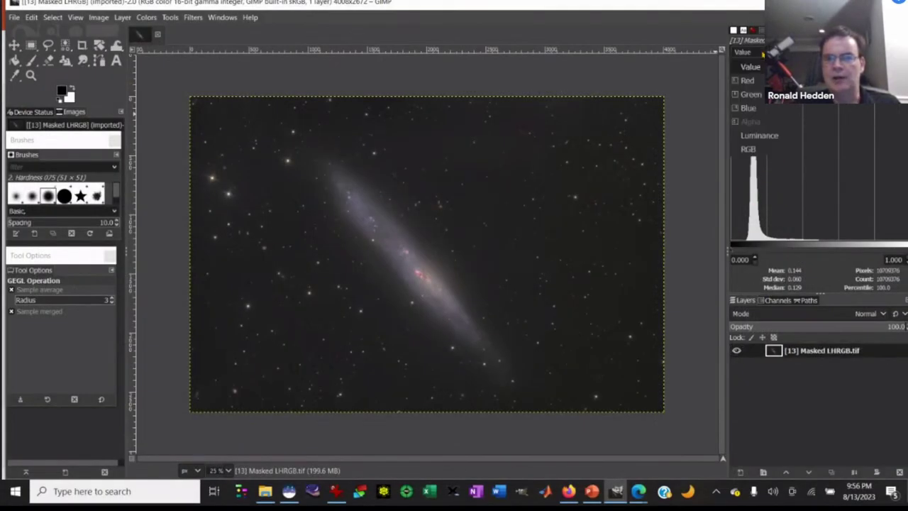
click(760, 152)
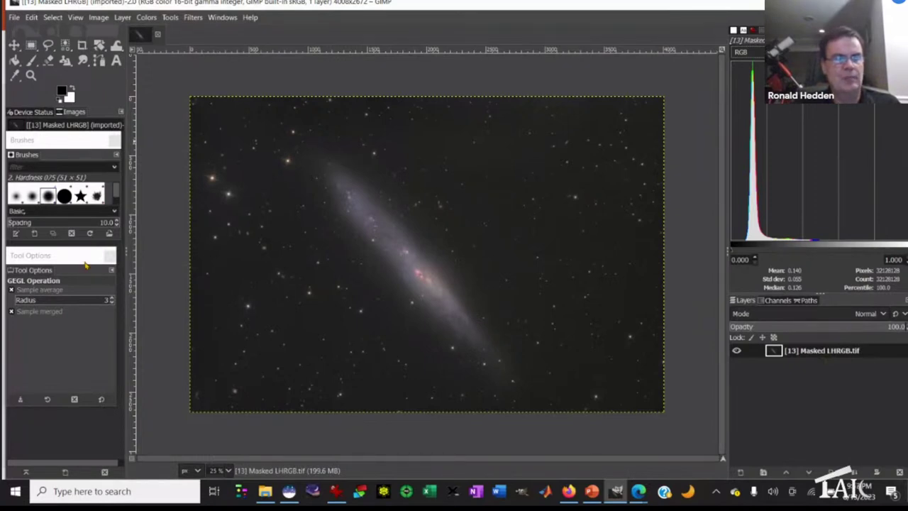
Select the paintbrush tool and close the Masked LHRGB image.
click(31, 61)
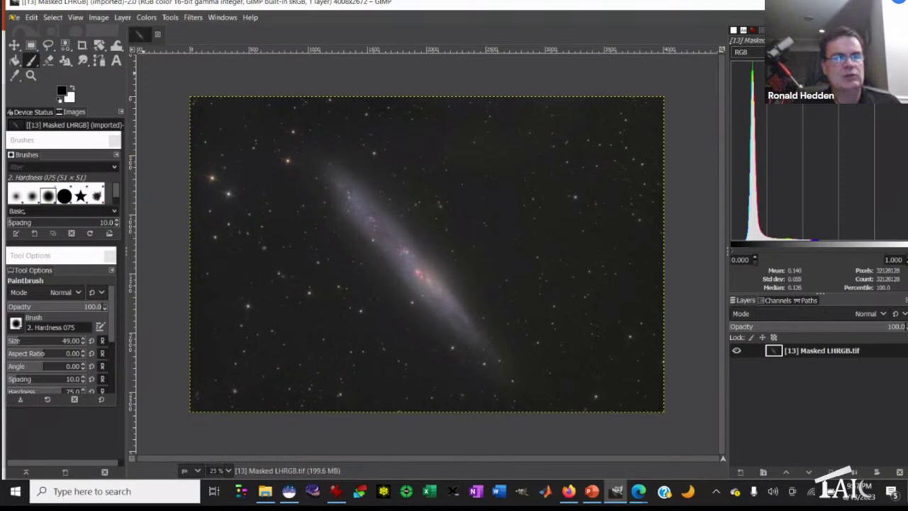
click(13, 17)
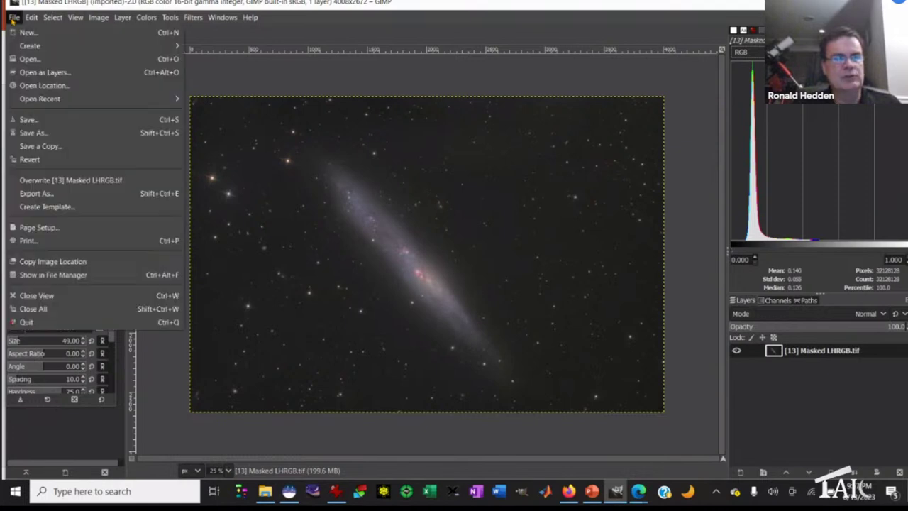
click(56, 297)
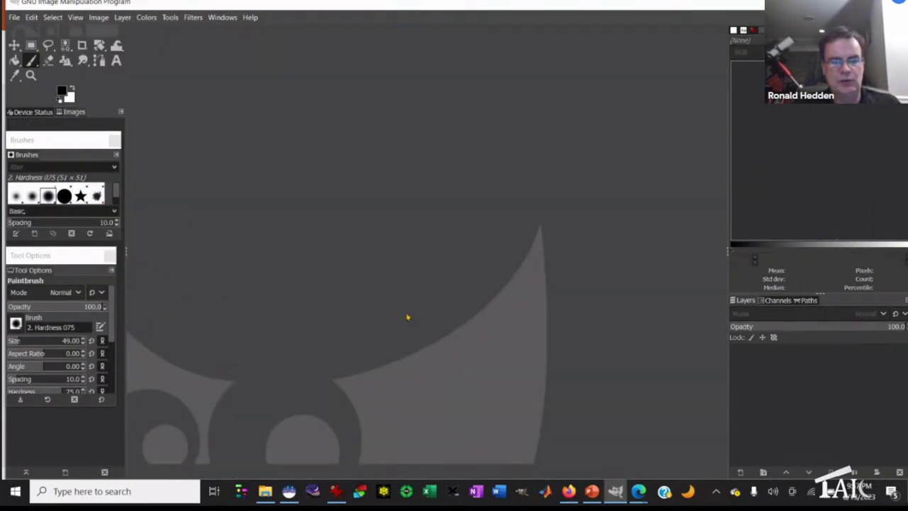
Open Blue.FIT, Green.FIT and Red.FIT together in Fitswork, then show the Image Combining menu.
click(242, 491)
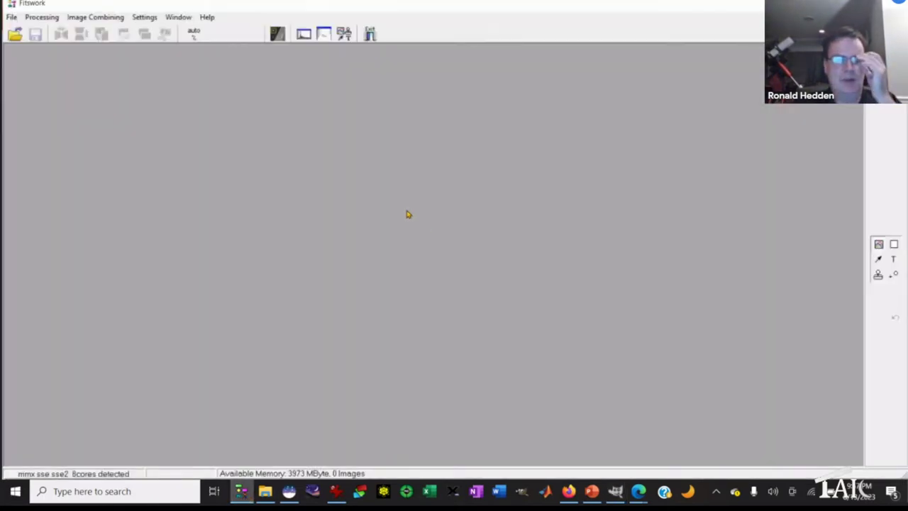
click(11, 17)
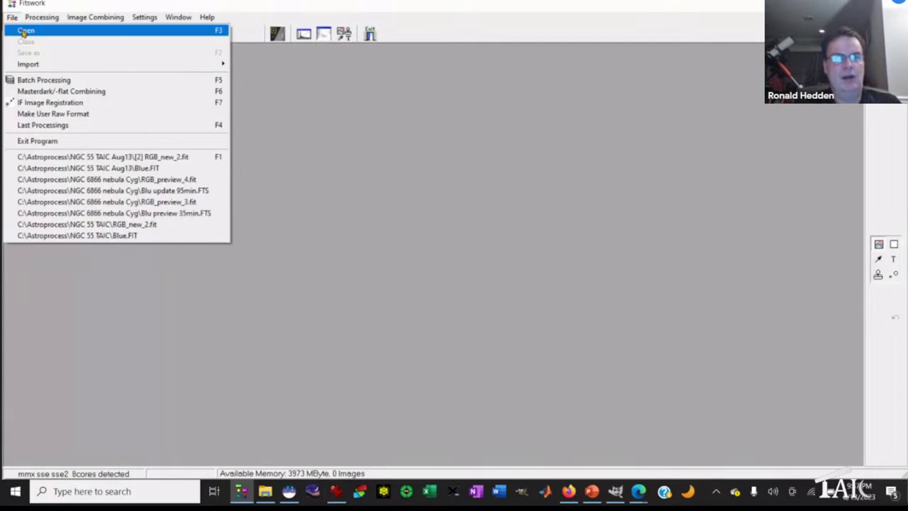
click(23, 32)
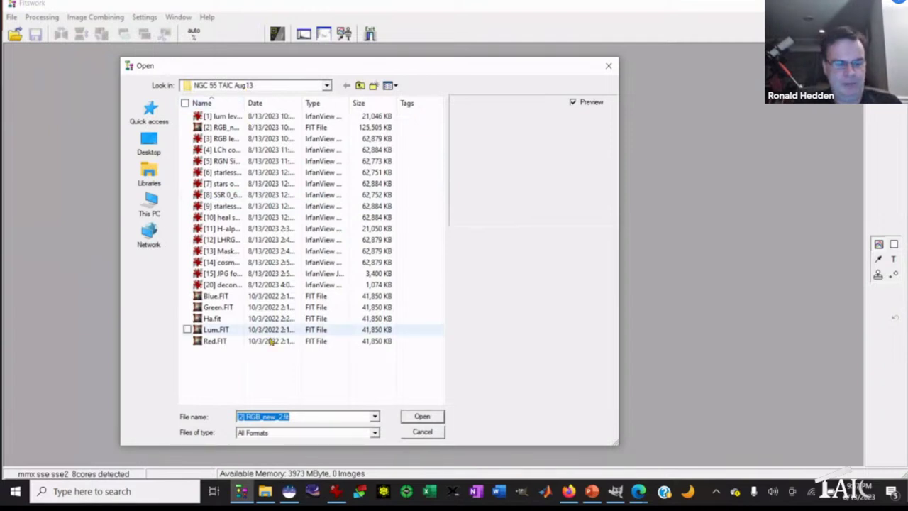
click(219, 297)
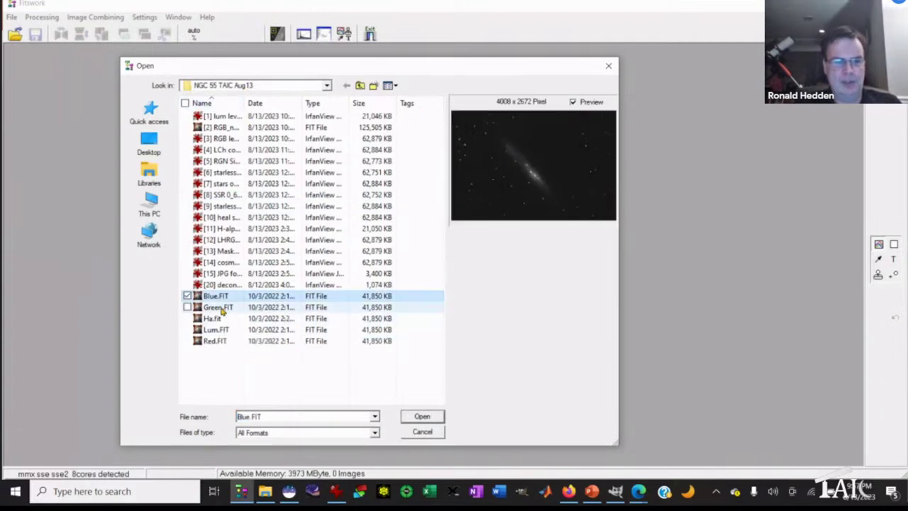
ctrl+click(222, 309)
ctrl+click(217, 342)
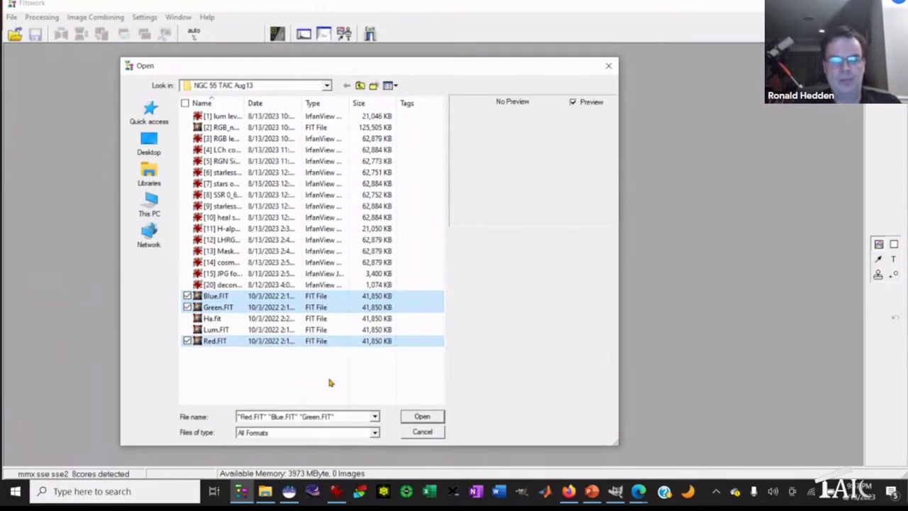
click(419, 416)
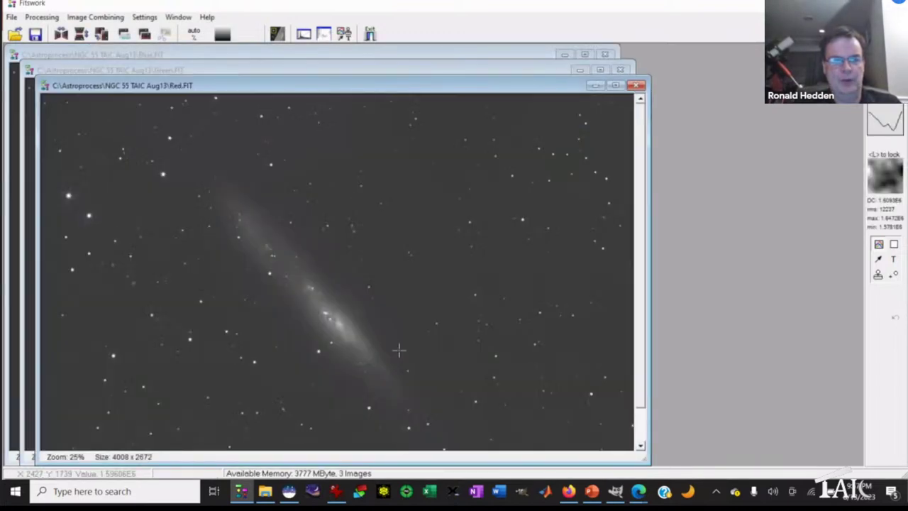
click(110, 18)
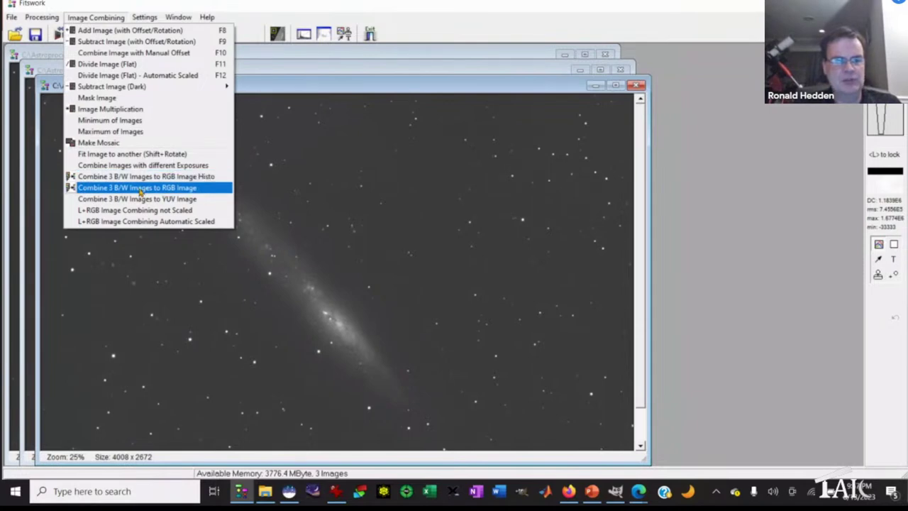
Merge Red.FIT, Green.FIT and Blue.FIT as the red, green and blue channels into RGB_new_2.fit.
click(140, 188)
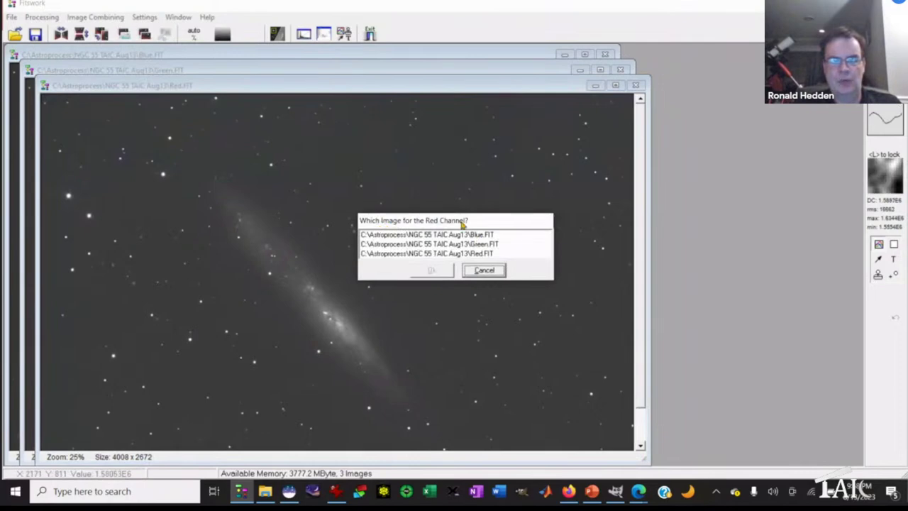
click(459, 258)
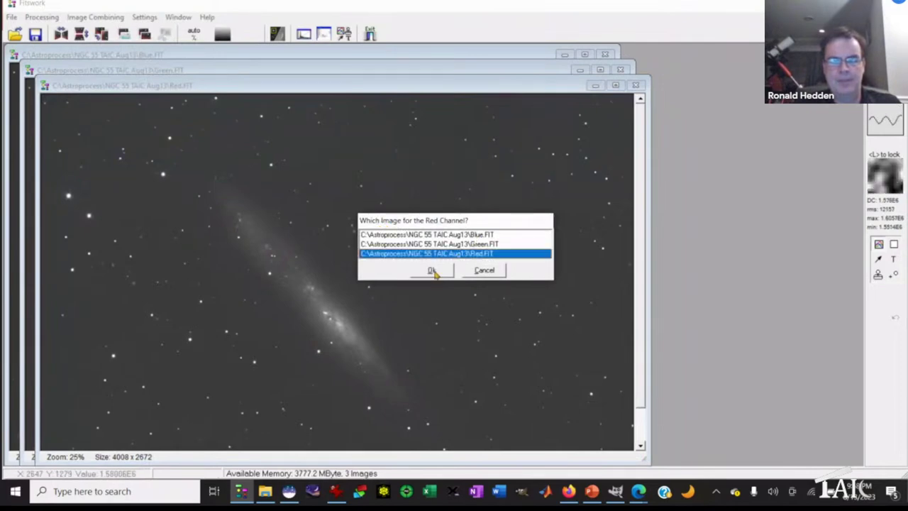
click(431, 270)
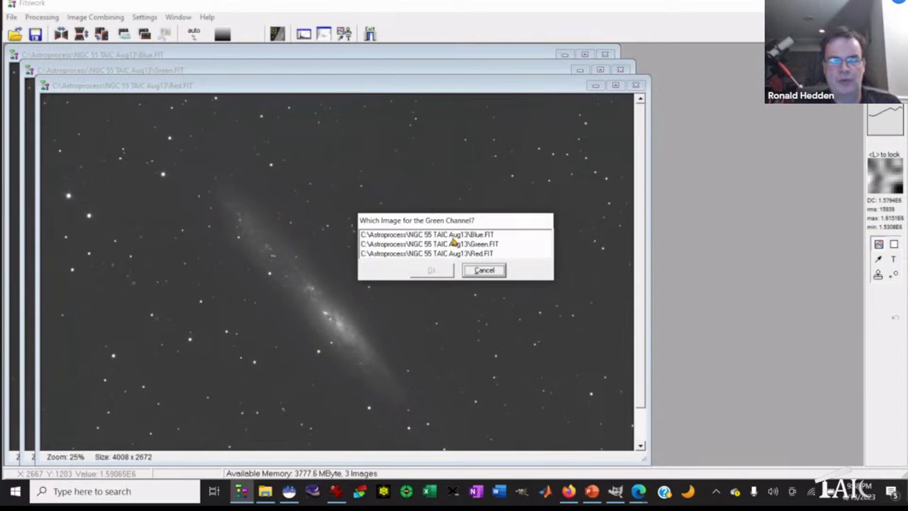
click(455, 244)
click(431, 270)
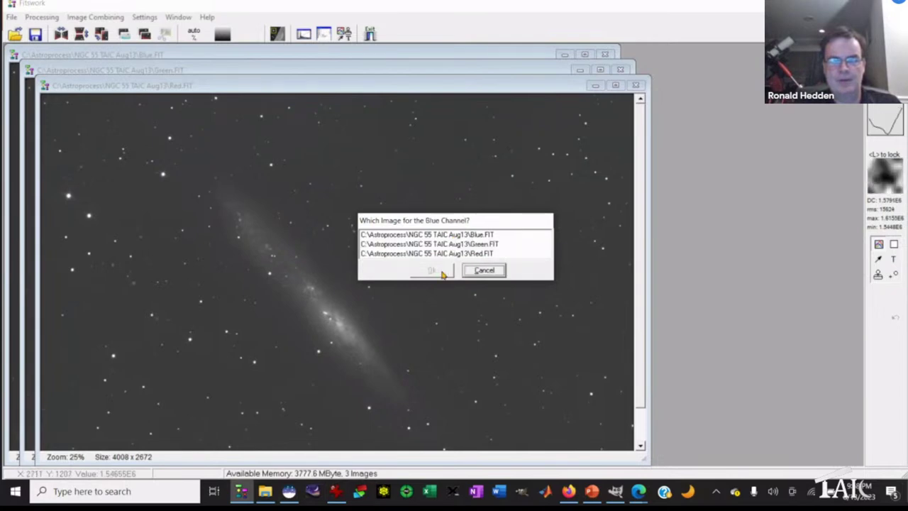
click(454, 235)
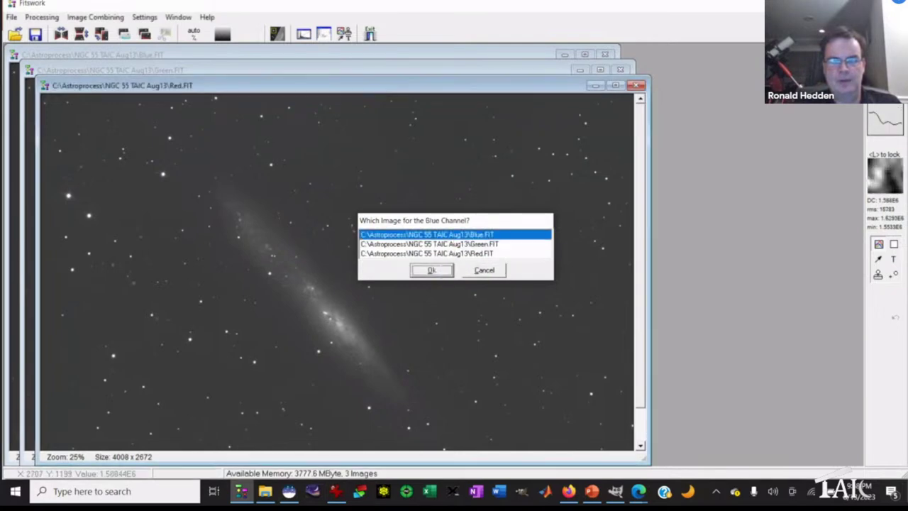
click(439, 271)
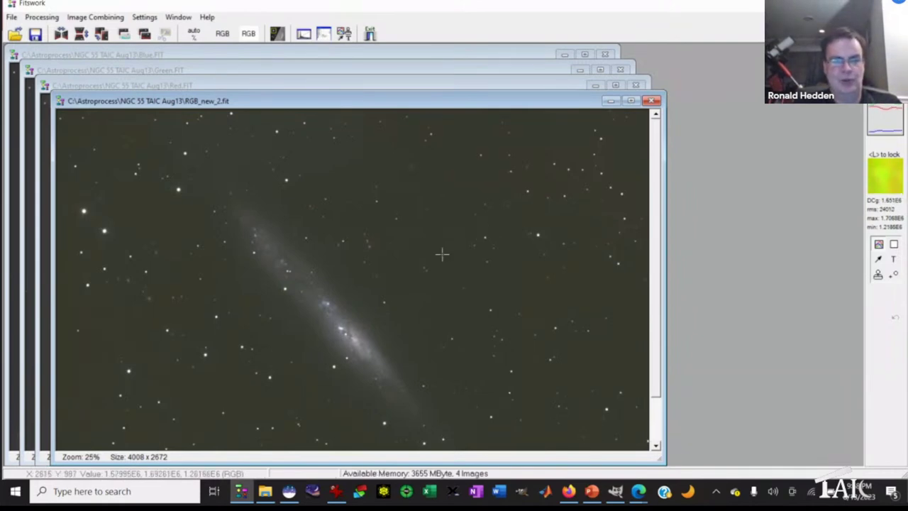
click(11, 18)
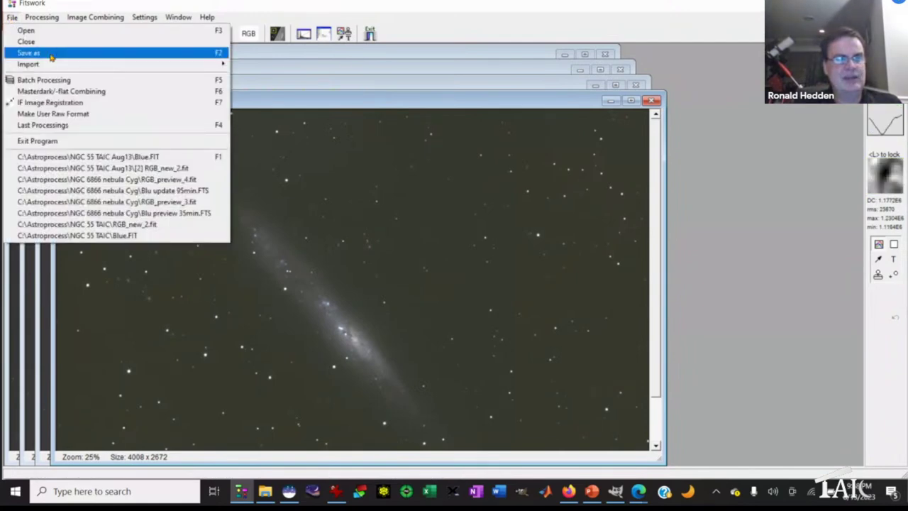
click(29, 53)
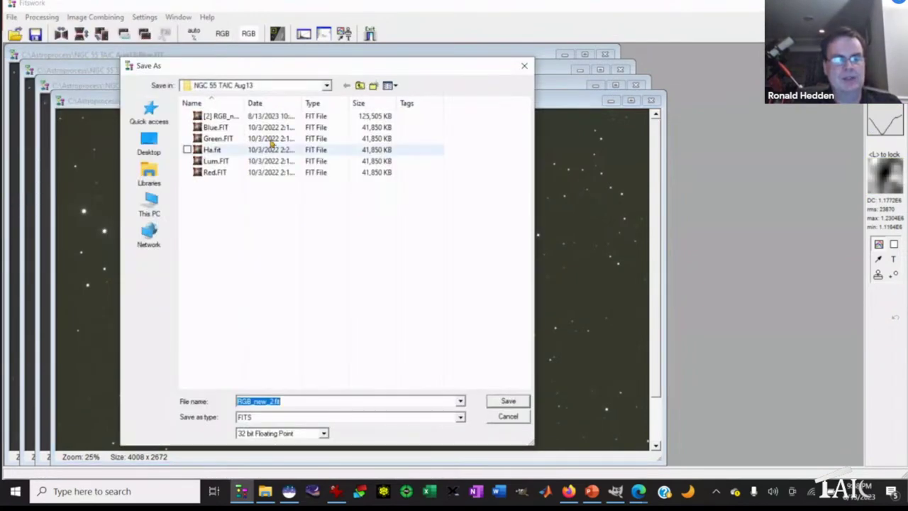
drag(246, 103, 380, 121)
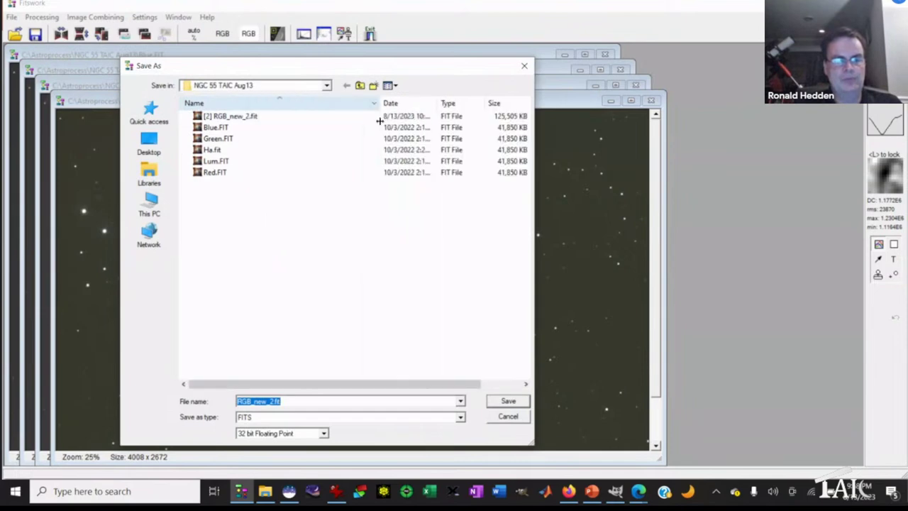
double_click(290, 401)
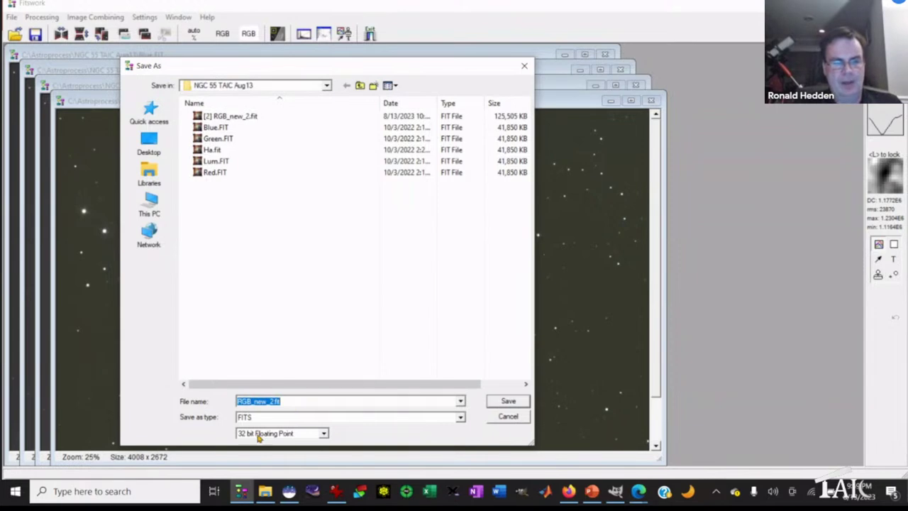
click(308, 329)
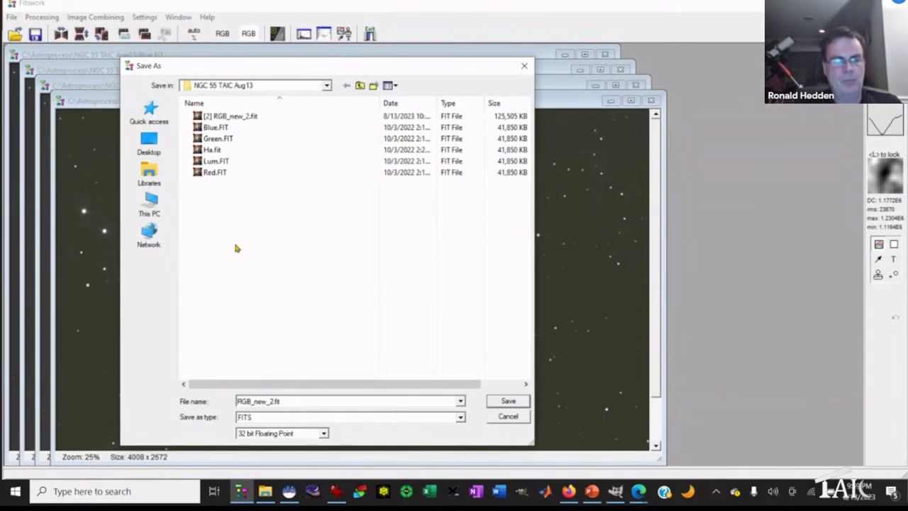
click(236, 117)
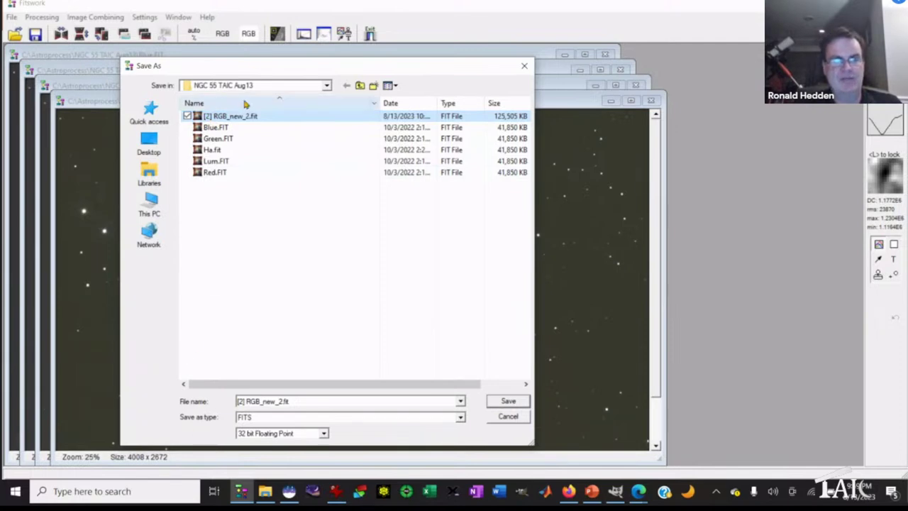
click(506, 419)
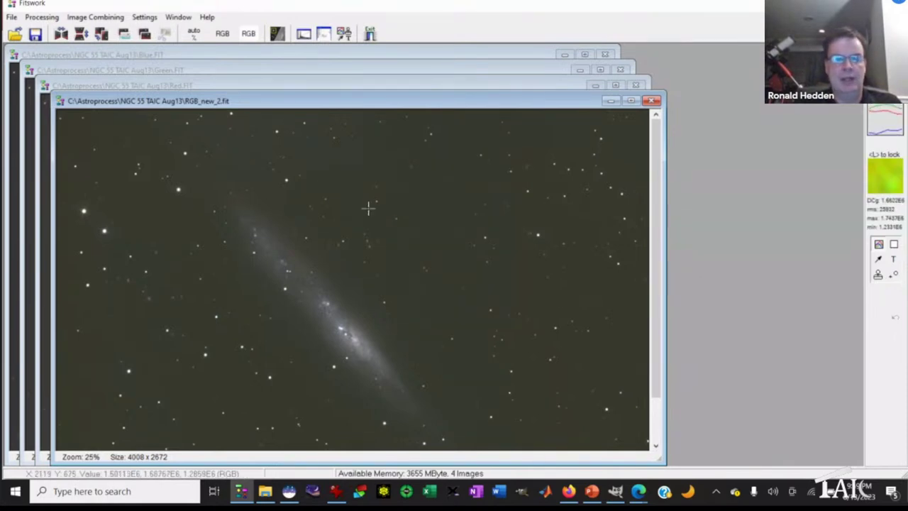
click(41, 19)
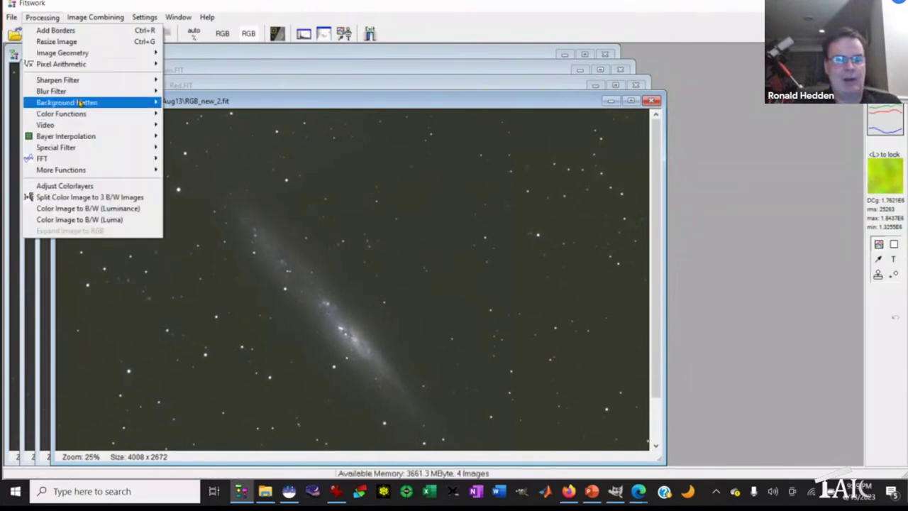
mouse_move(81, 104)
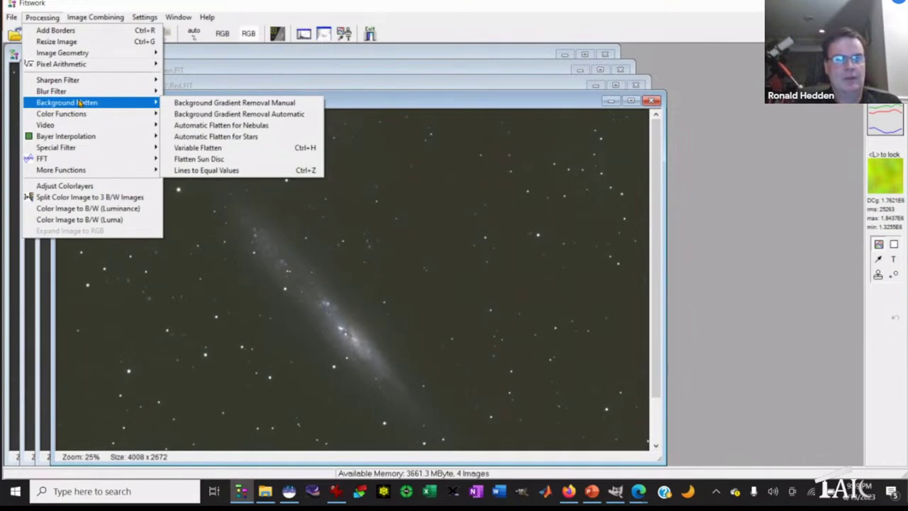
mouse_move(105, 15)
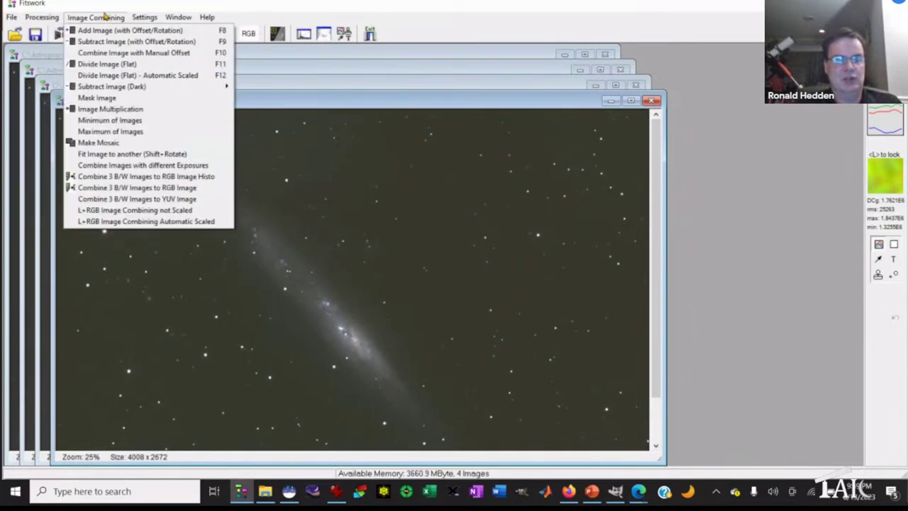
click(783, 143)
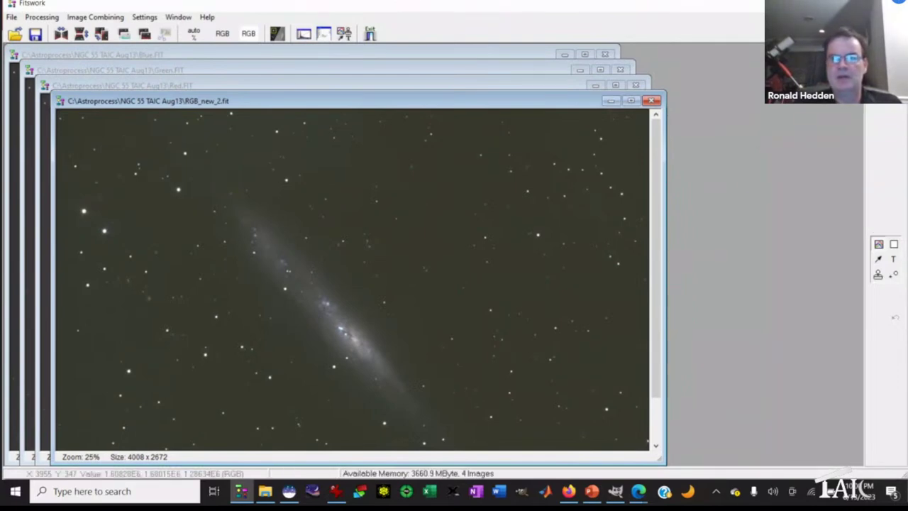
Switch to GIMP and open the Open Image browser on the NGC 55 TAIC Aug13 folder.
key(alt+Tab)
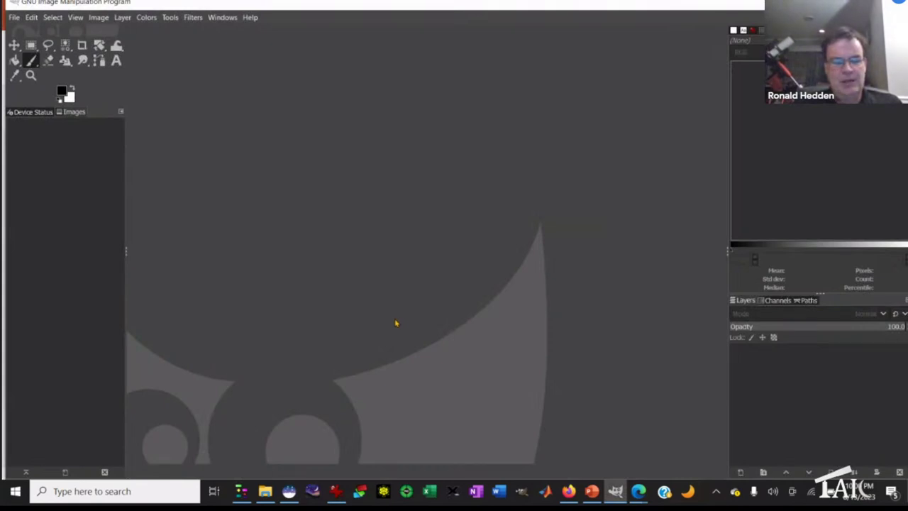
click(15, 17)
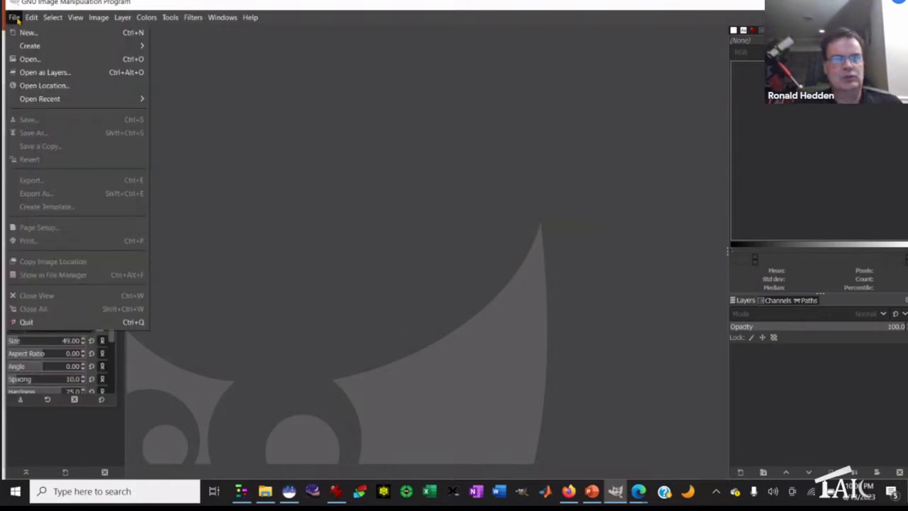
click(32, 59)
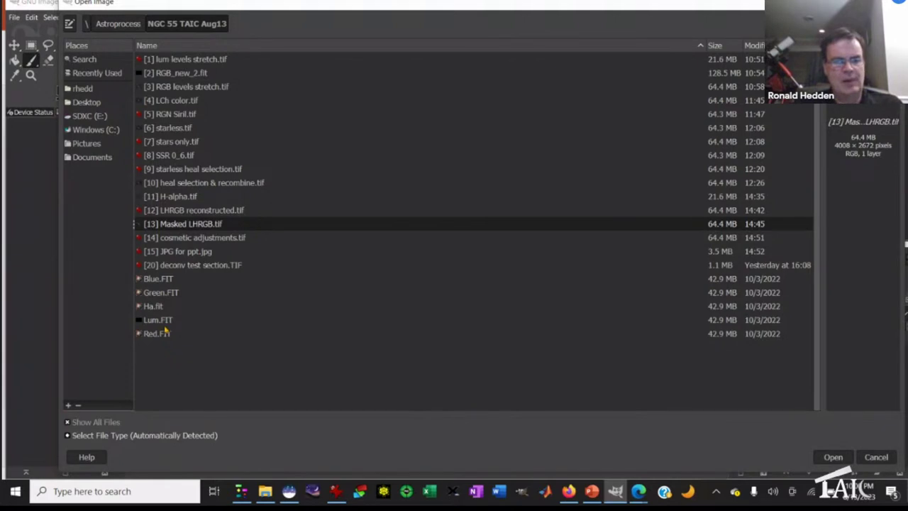
Open Lum.FIT as a 32-bit grayscale image, accepting the default FITS loading options.
click(164, 321)
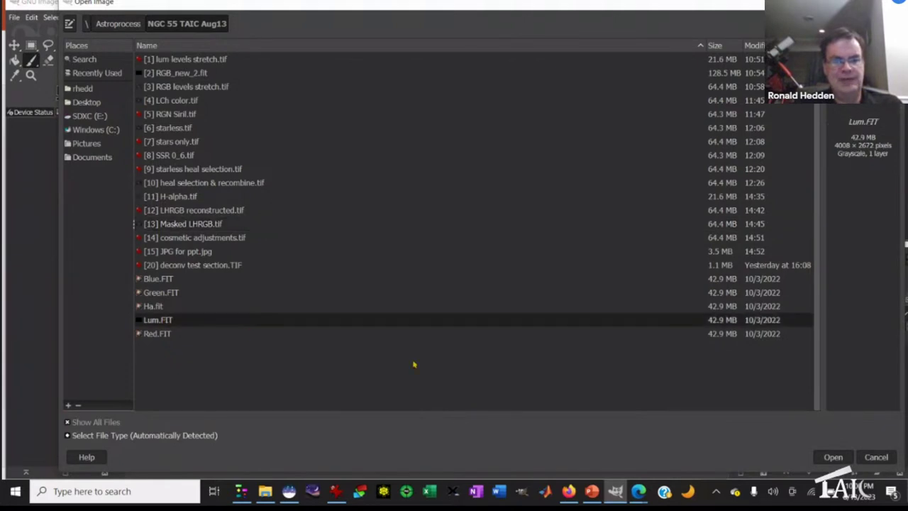
click(834, 458)
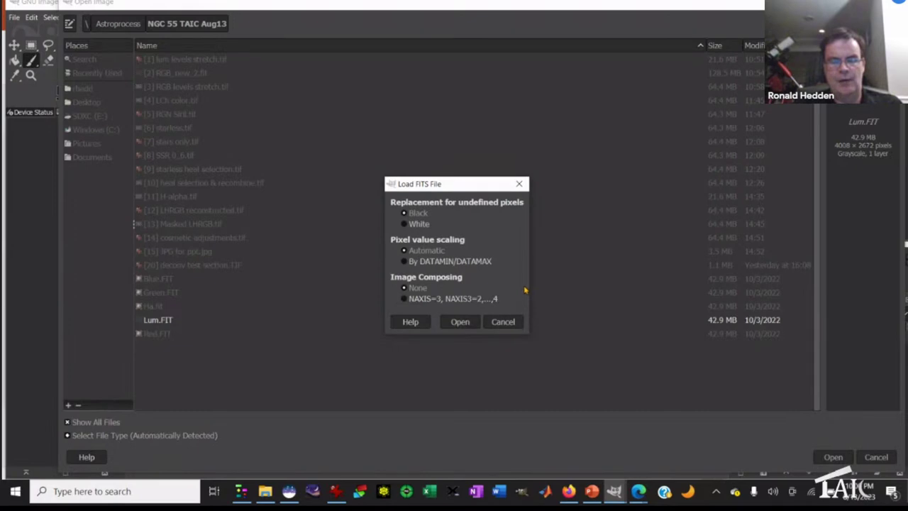
click(460, 322)
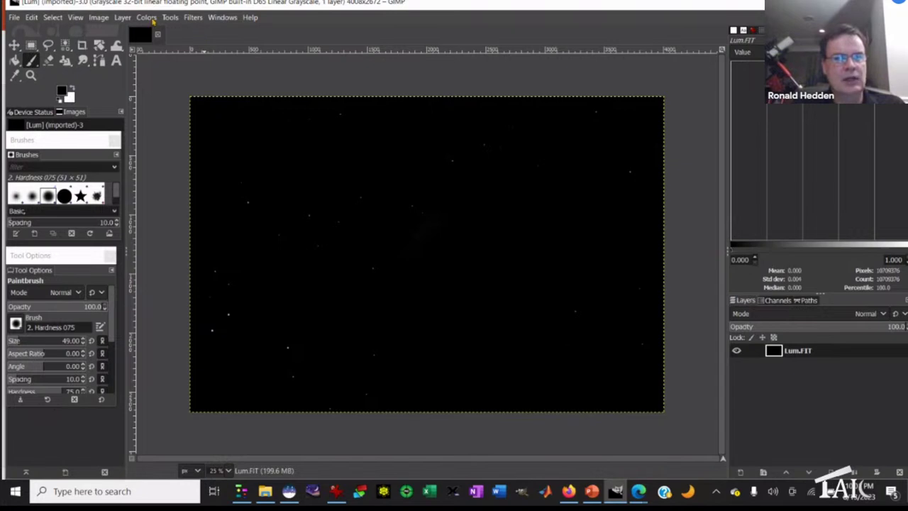
Open the Colors Levels dialog for Lum.FIT and move it to the right of the canvas.
click(147, 18)
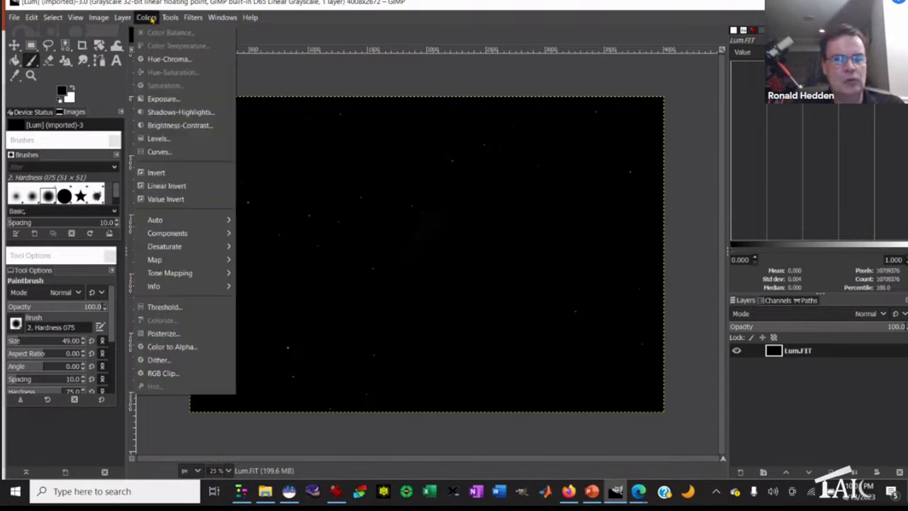
click(178, 139)
drag(287, 126, 603, 100)
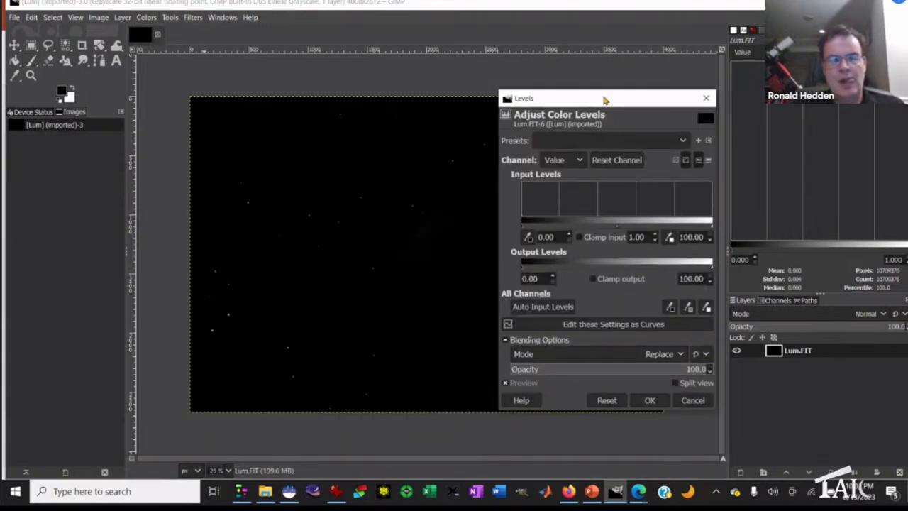
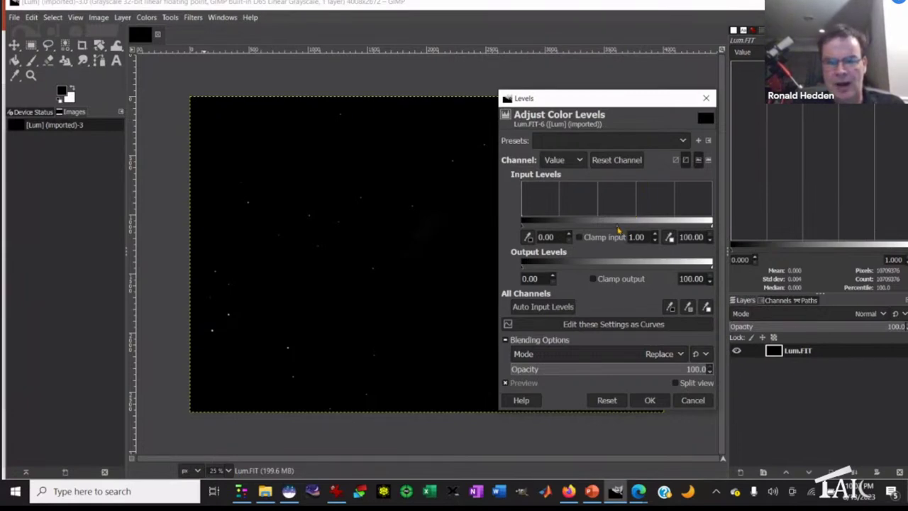
Stretch the Lum.FIT midtones with a Levels gamma of 6.05 to reveal NGC 55.
drag(618, 228, 544, 232)
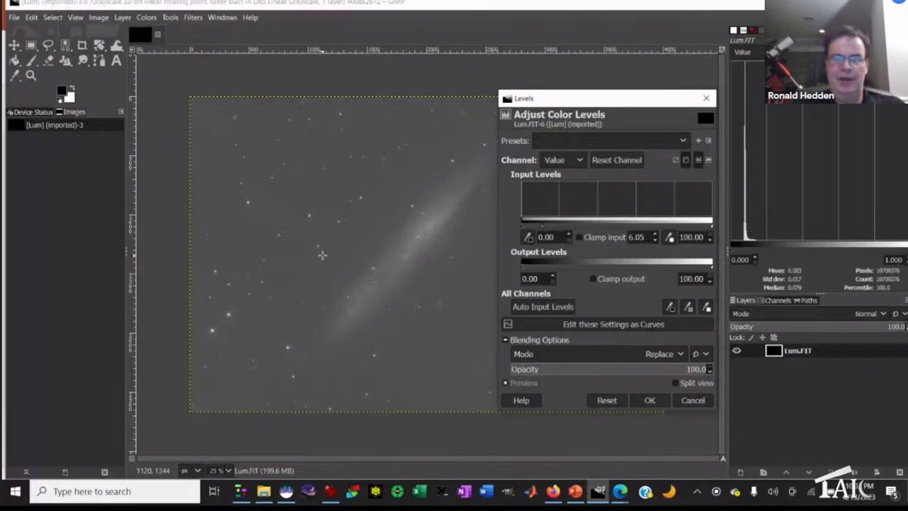
click(650, 400)
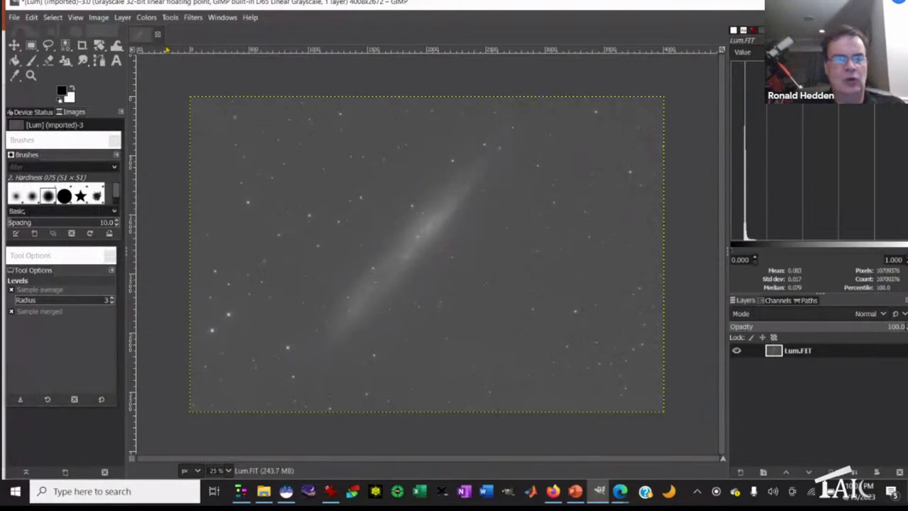
Apply a second Levels pass with black point 23.33 and gamma 2.36.
click(147, 17)
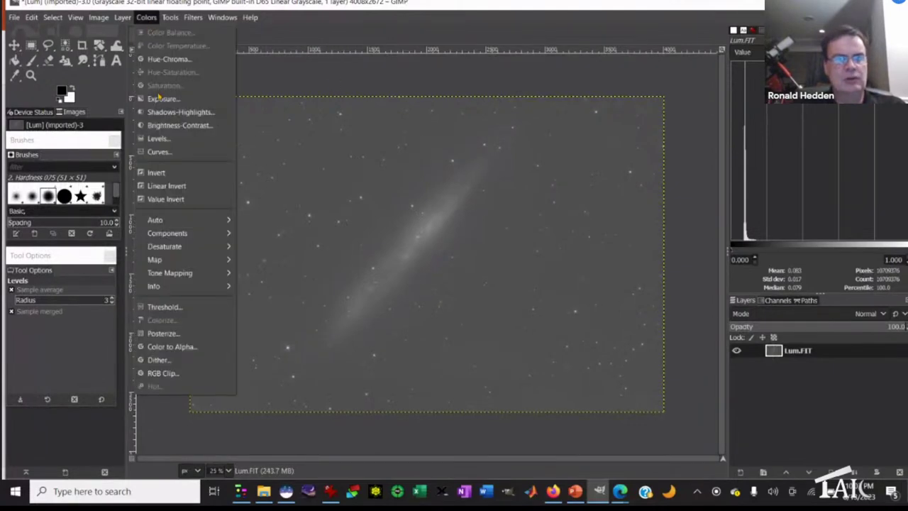
click(170, 137)
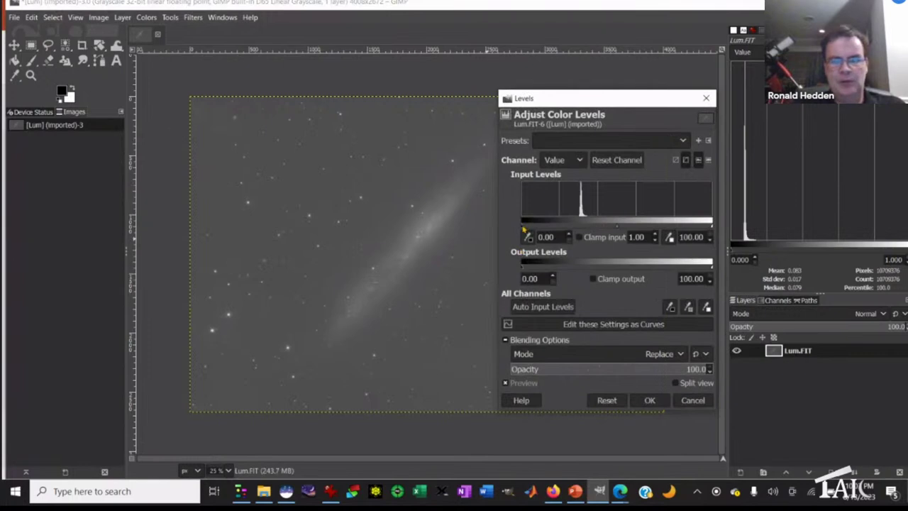
drag(522, 227, 568, 230)
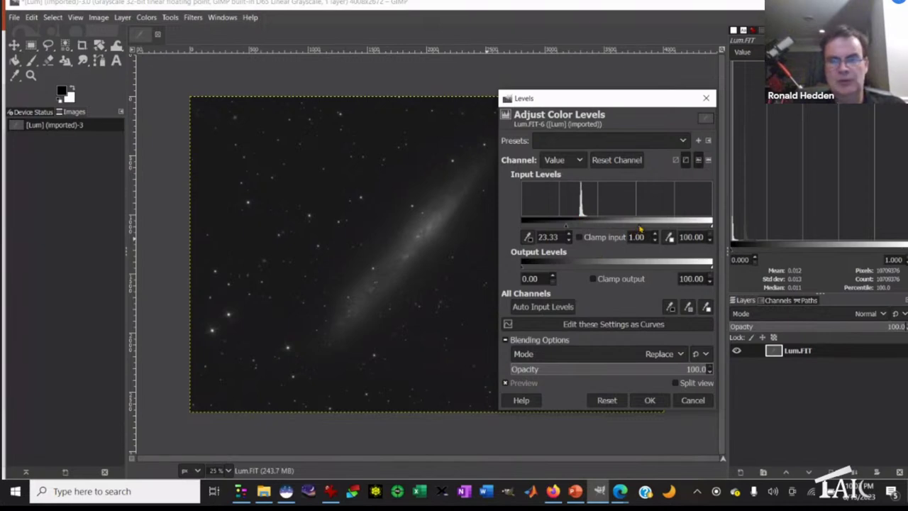
drag(641, 228, 613, 229)
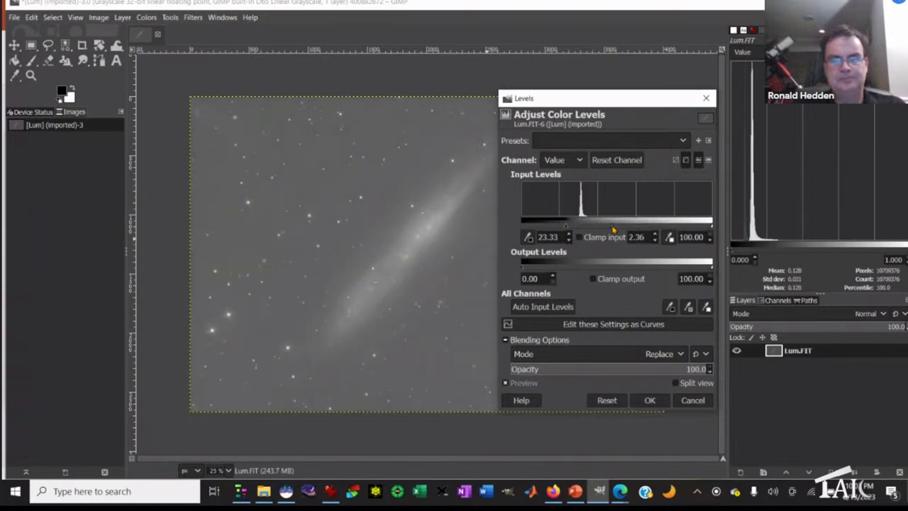
click(646, 400)
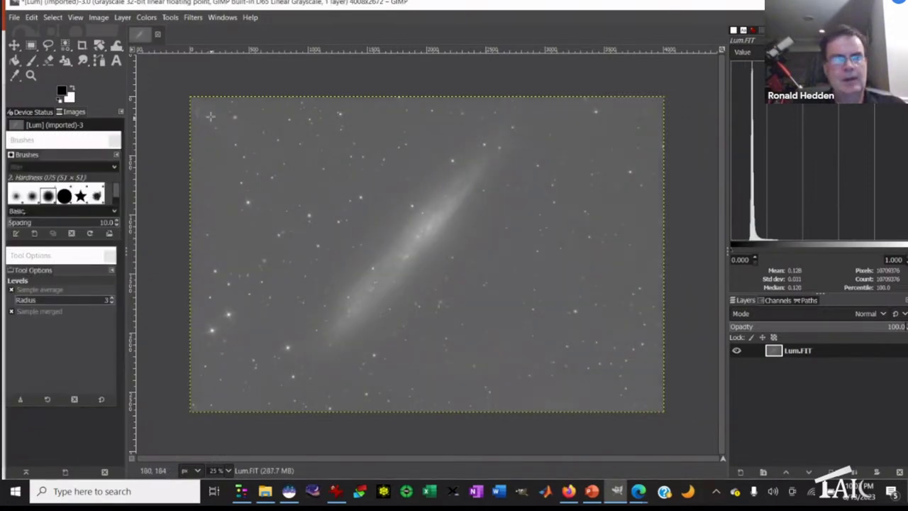
click(147, 17)
Raise the Levels black point to 26.30 to darken the sky around the galaxy.
click(179, 139)
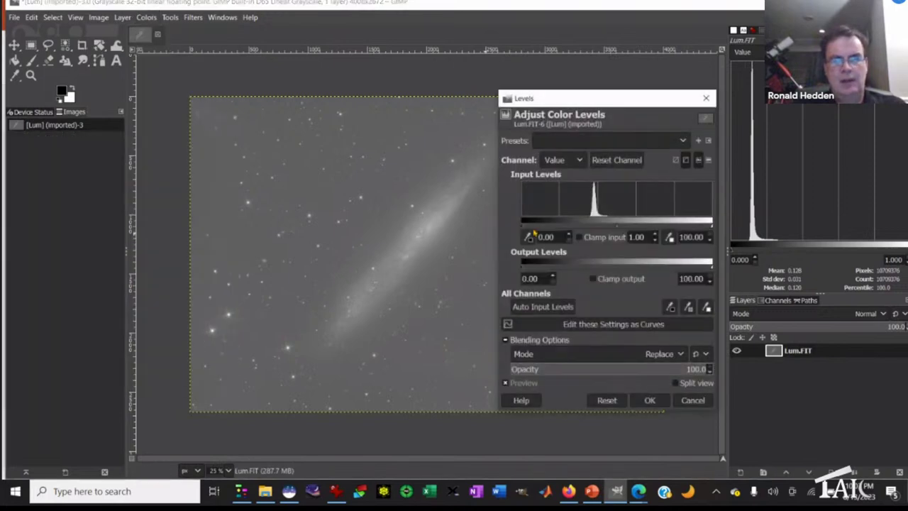
drag(523, 226, 572, 231)
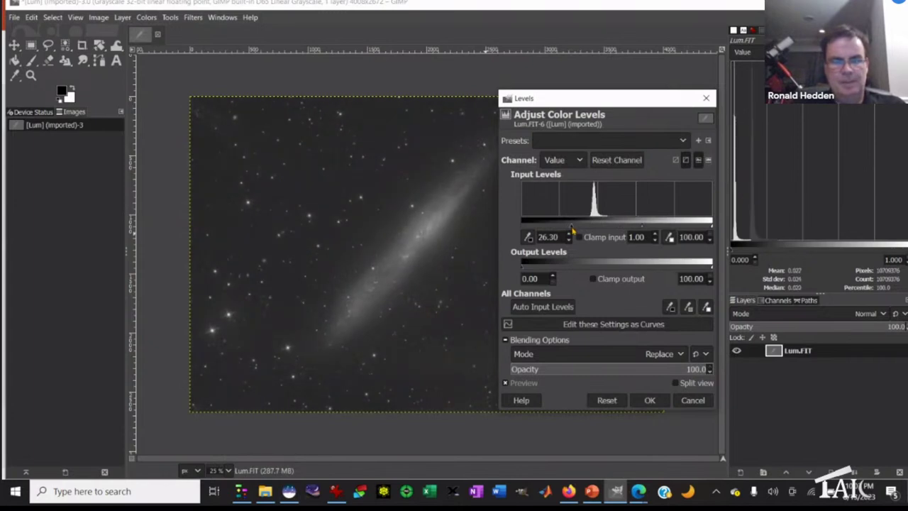
click(645, 398)
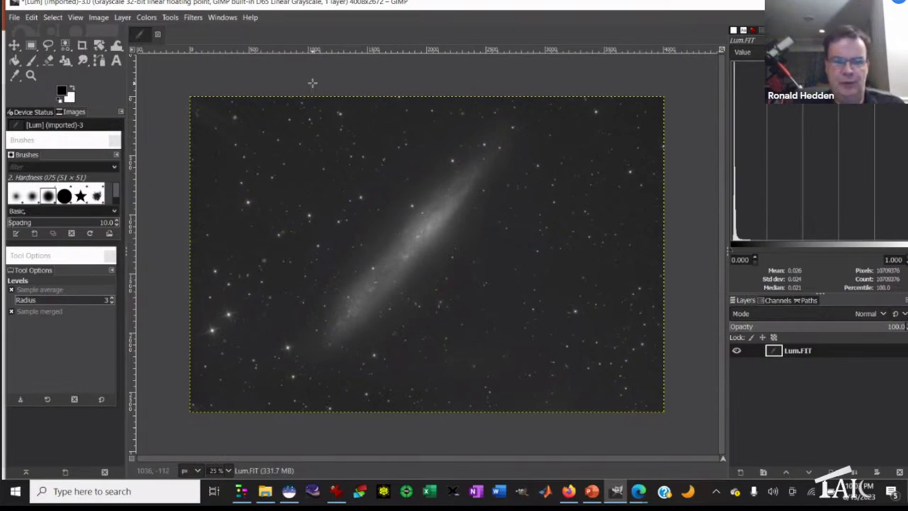
Convert the luminance image to 16-bit integer precision using Linear light.
click(98, 18)
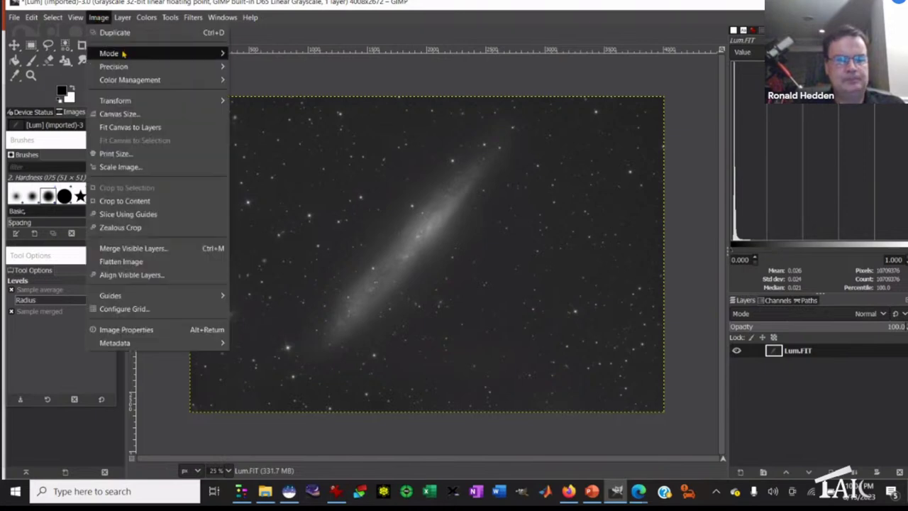
mouse_move(126, 67)
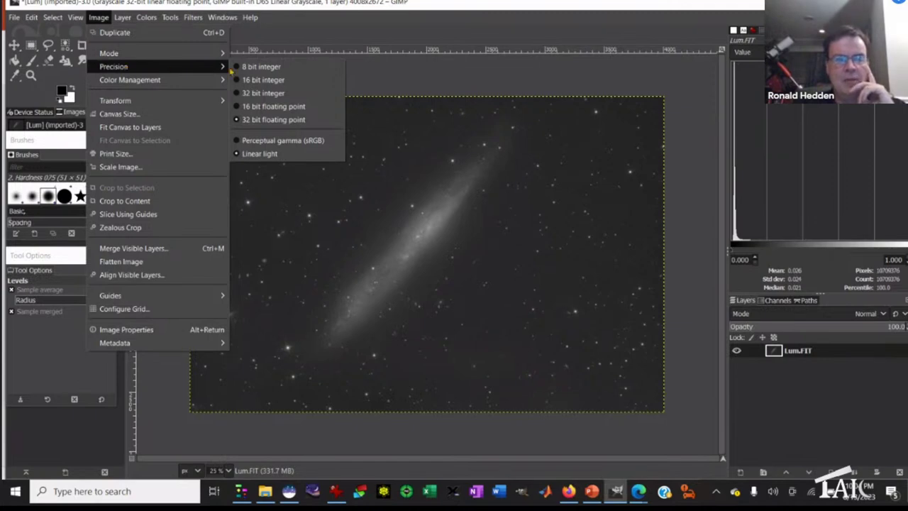
click(263, 81)
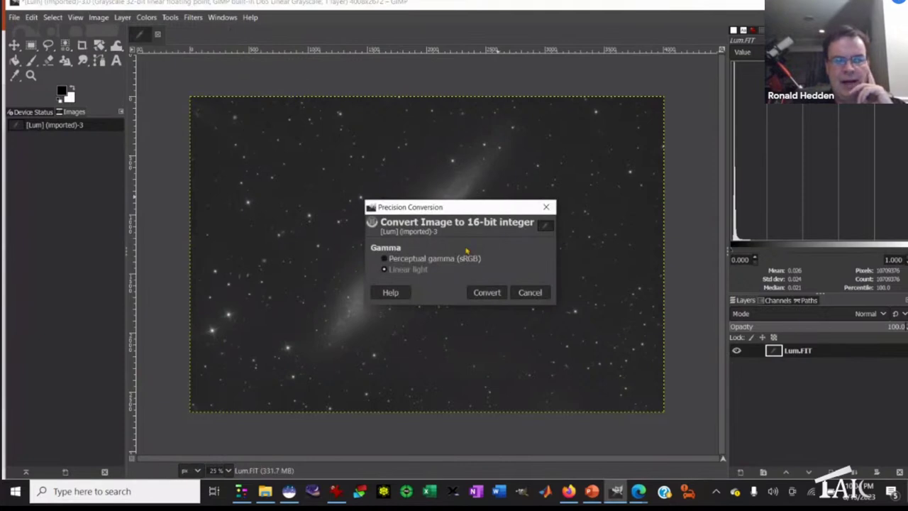
click(413, 261)
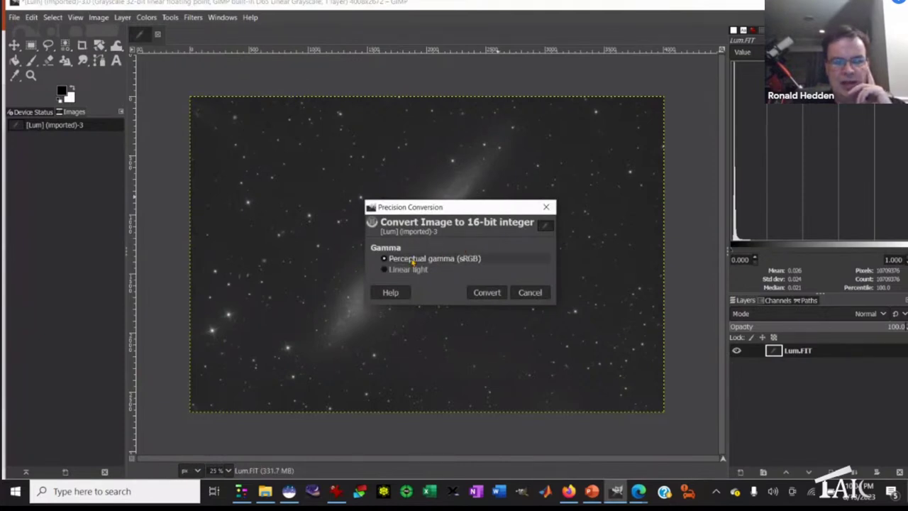
click(415, 269)
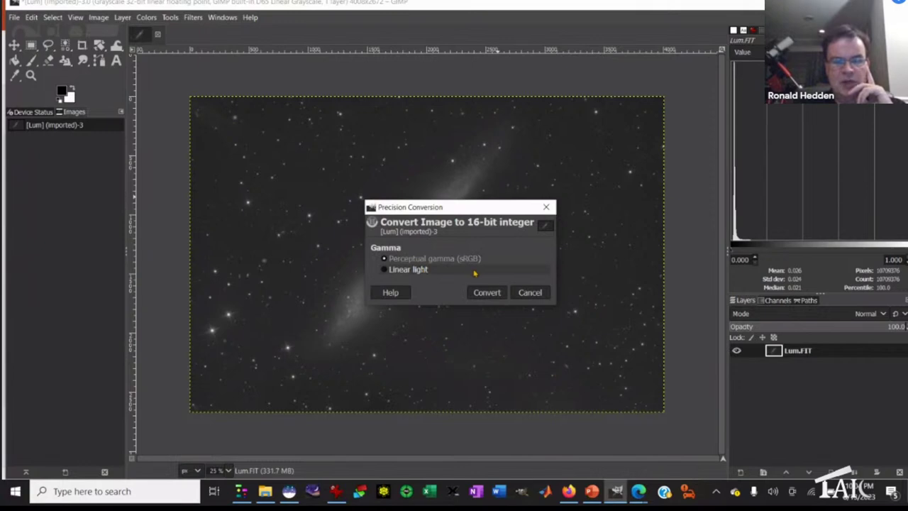
click(492, 293)
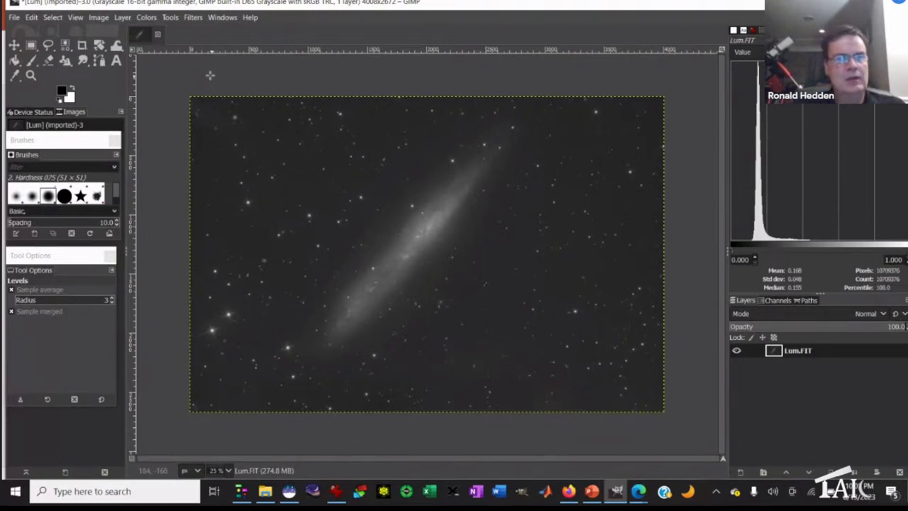
Flip the whole luminance image vertically so NGC 55 runs upper left to lower right.
click(100, 17)
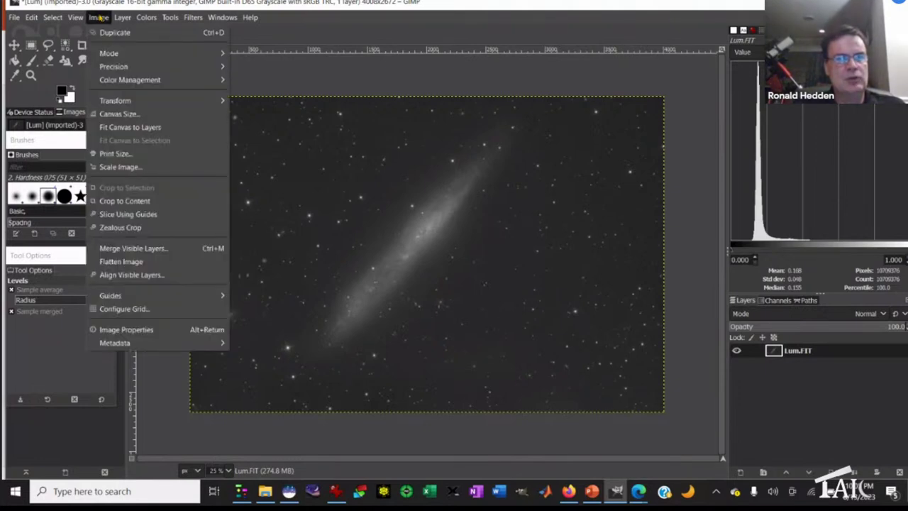
mouse_move(128, 101)
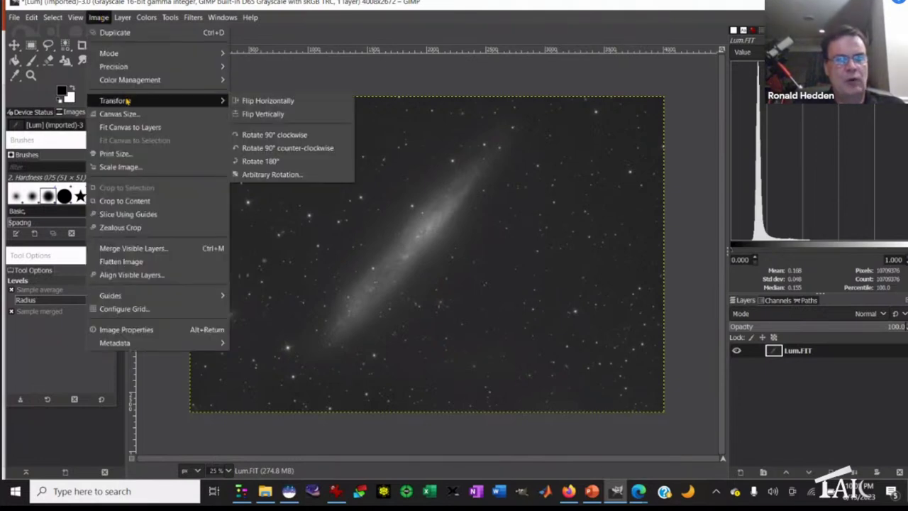
click(281, 115)
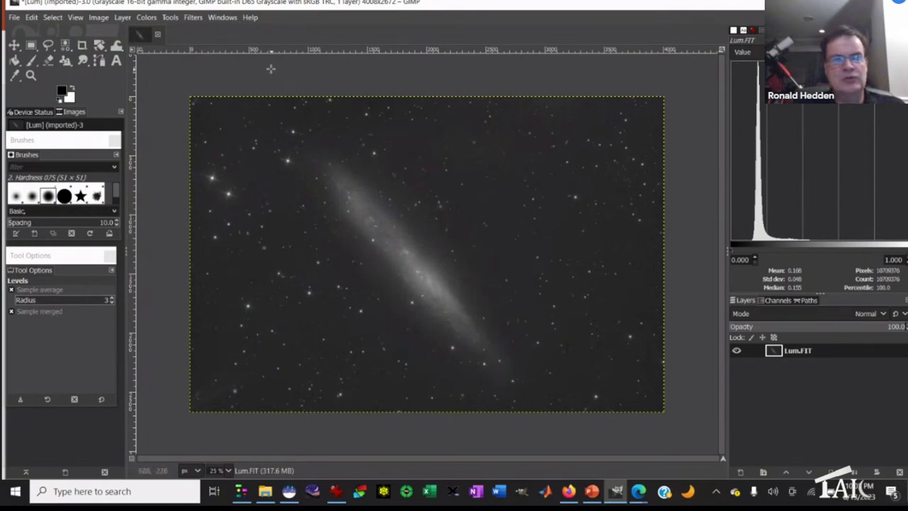
click(123, 17)
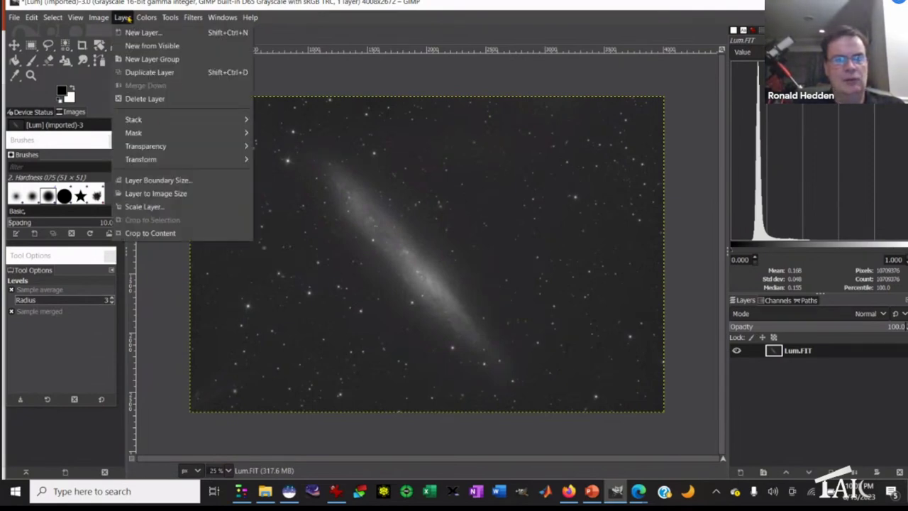
mouse_move(167, 160)
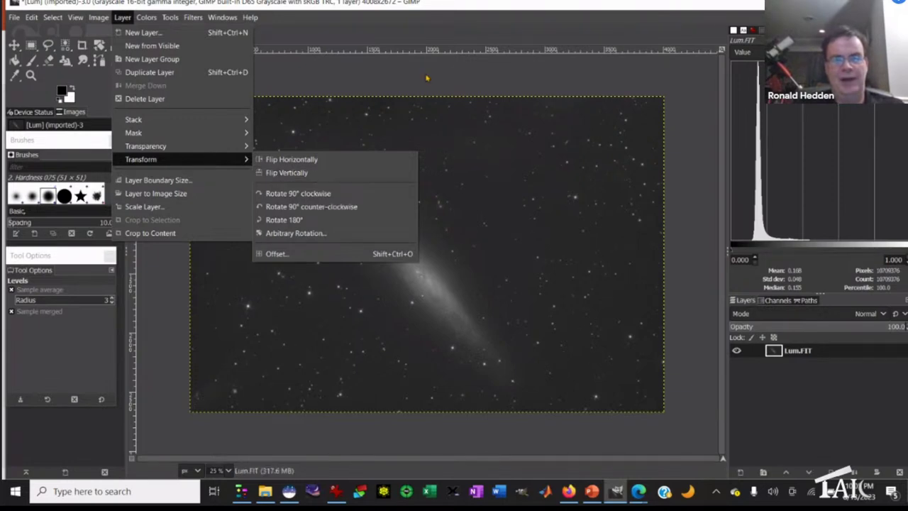
click(313, 174)
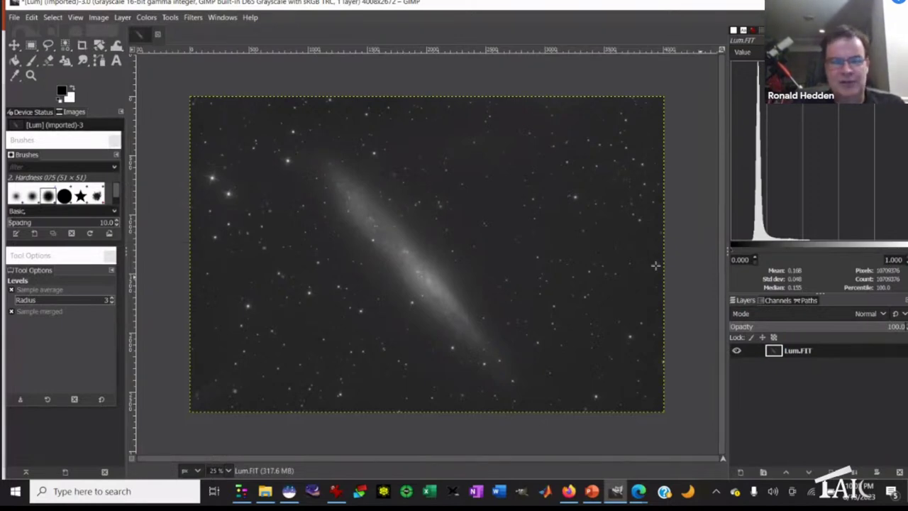
click(147, 18)
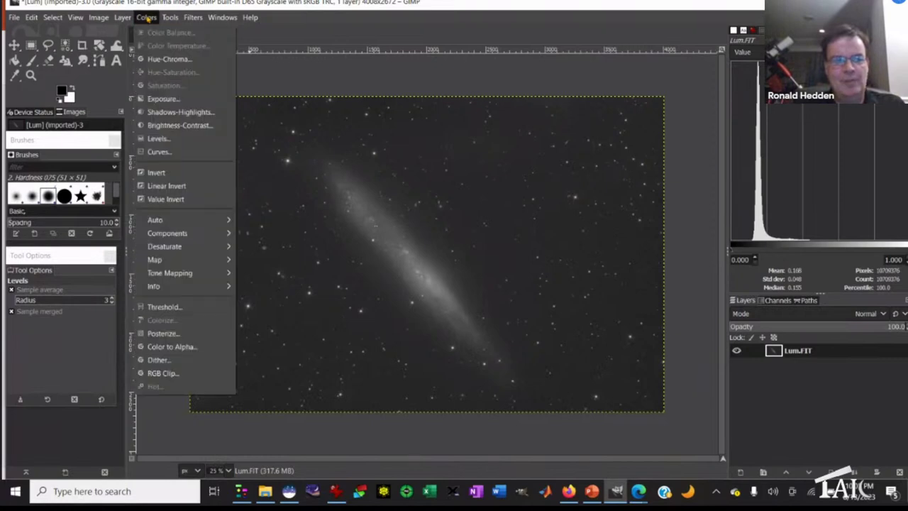
Nudge the Levels black point up to 5.71 to deepen the background.
click(157, 139)
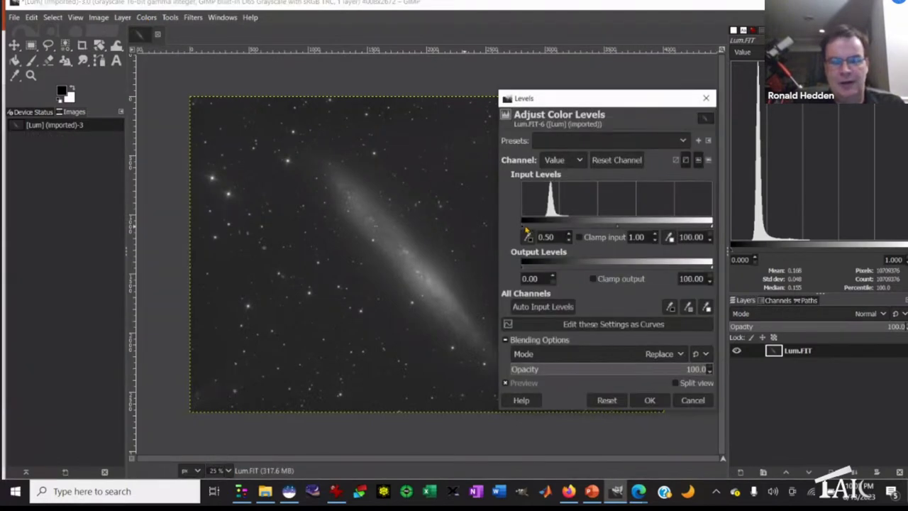
drag(523, 231, 531, 232)
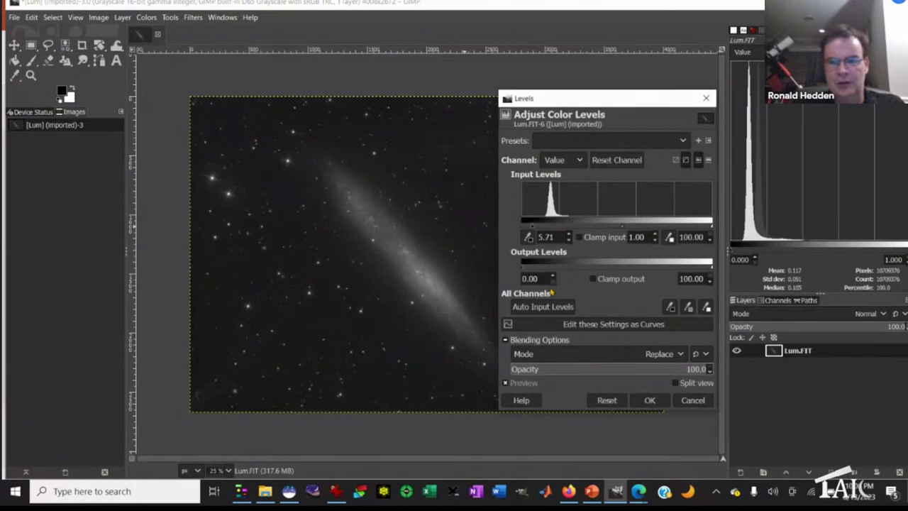
click(653, 400)
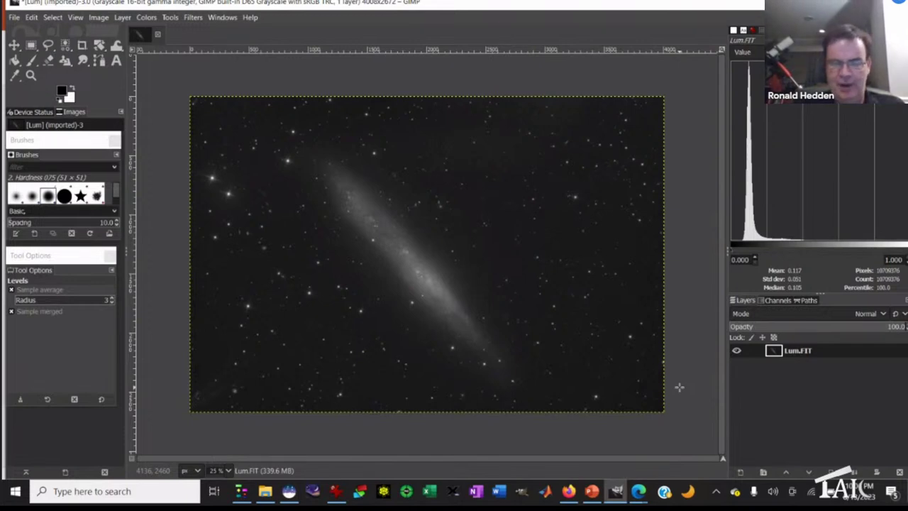
scroll(680, 387, up, 5)
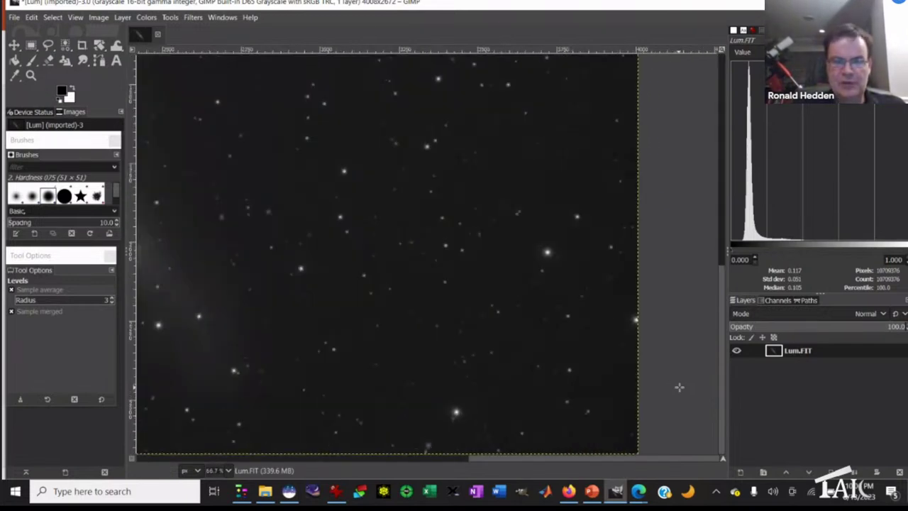
scroll(454, 303, up, 3)
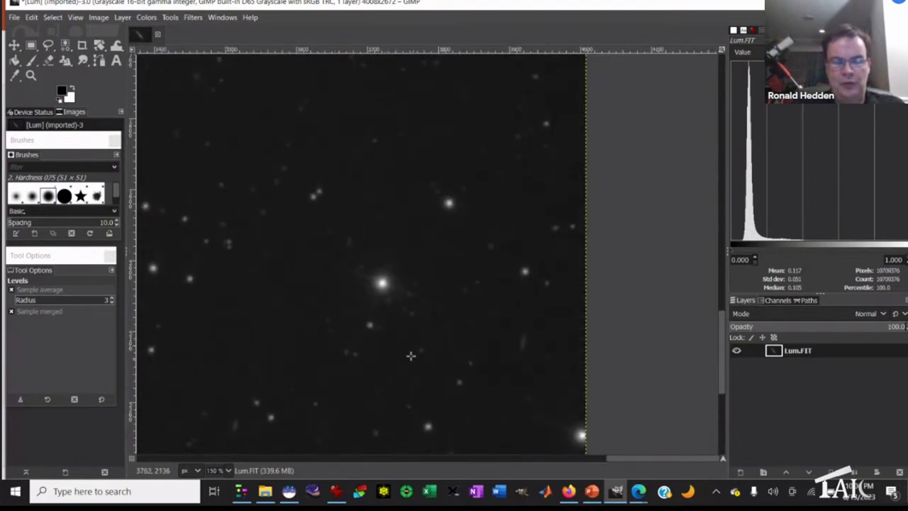
drag(661, 460, 451, 465)
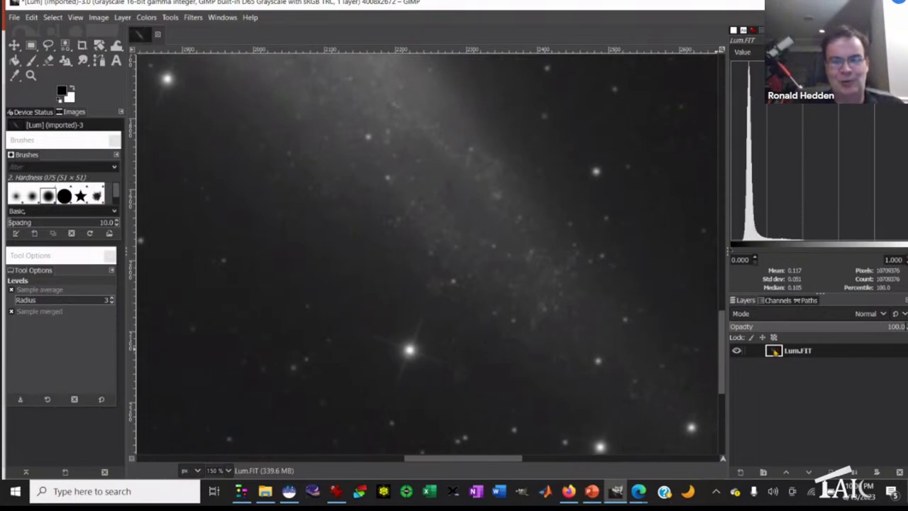
key(1)
key(minus)
key(minus)
key(minus)
key(minus)
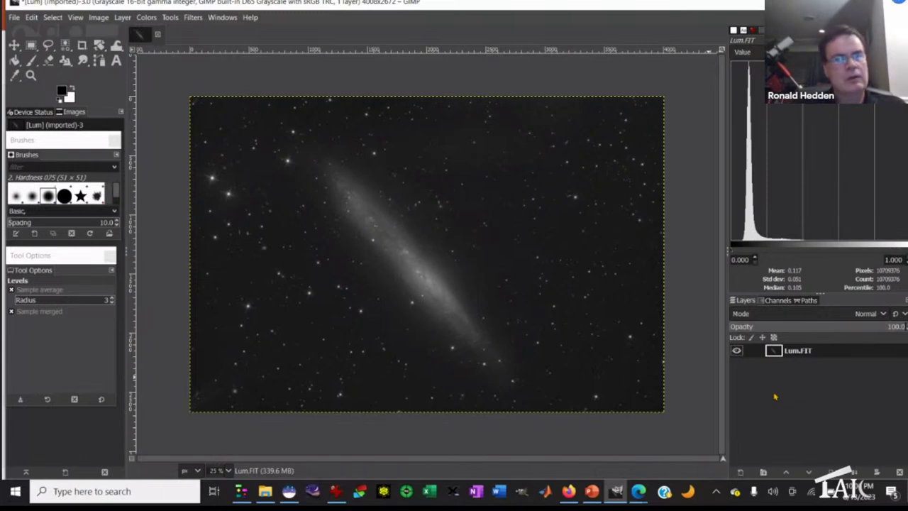
Preview an S-shaped Curves stretch on the luminance image, then cancel it.
click(146, 17)
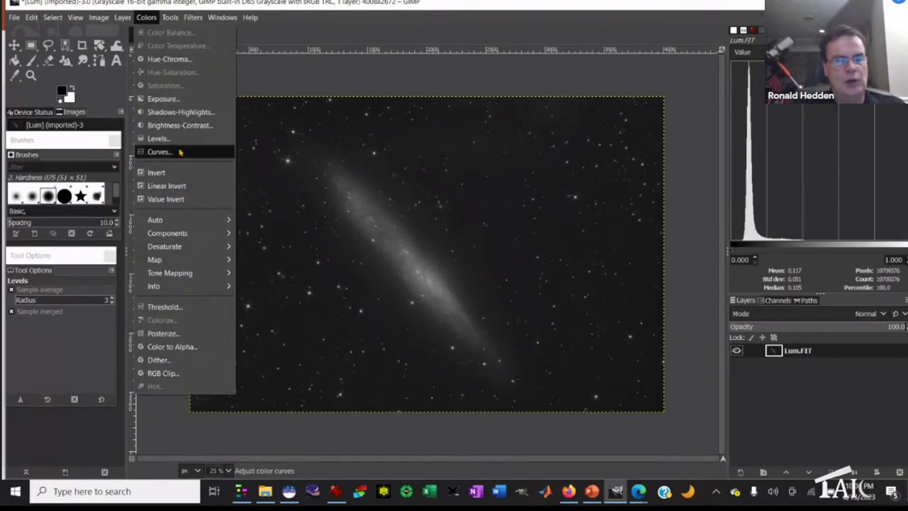
click(179, 151)
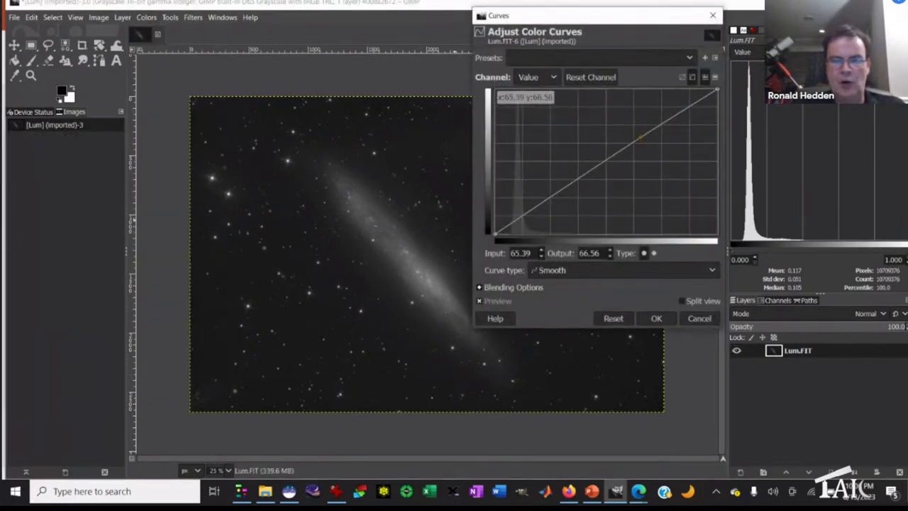
drag(640, 136, 602, 117)
click(532, 186)
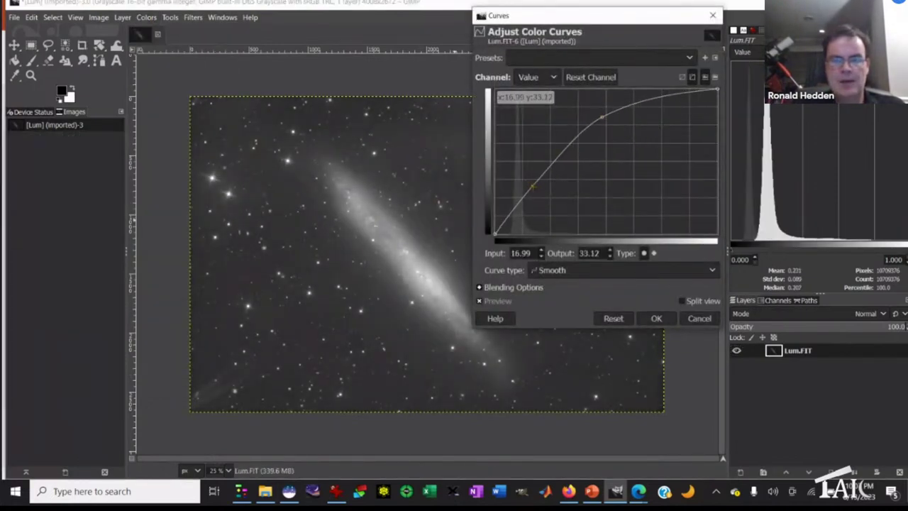
drag(533, 187, 538, 200)
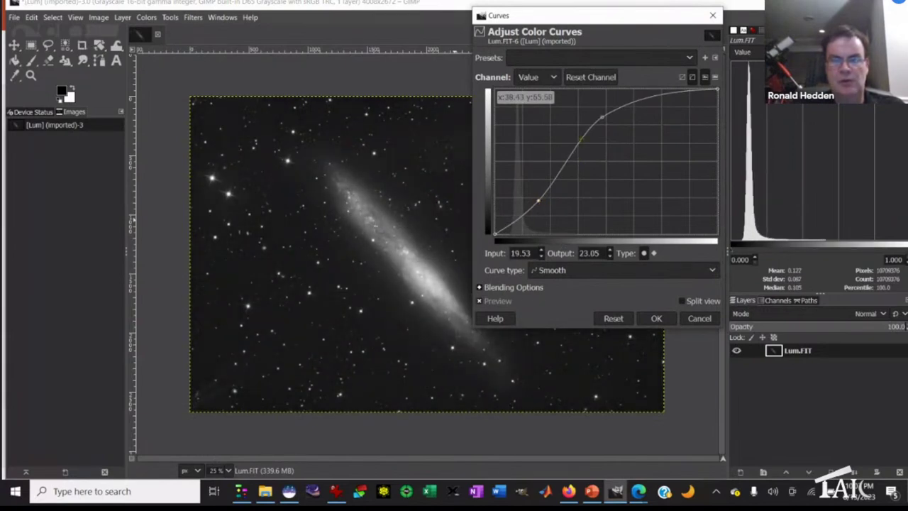
click(603, 117)
drag(603, 117, 607, 126)
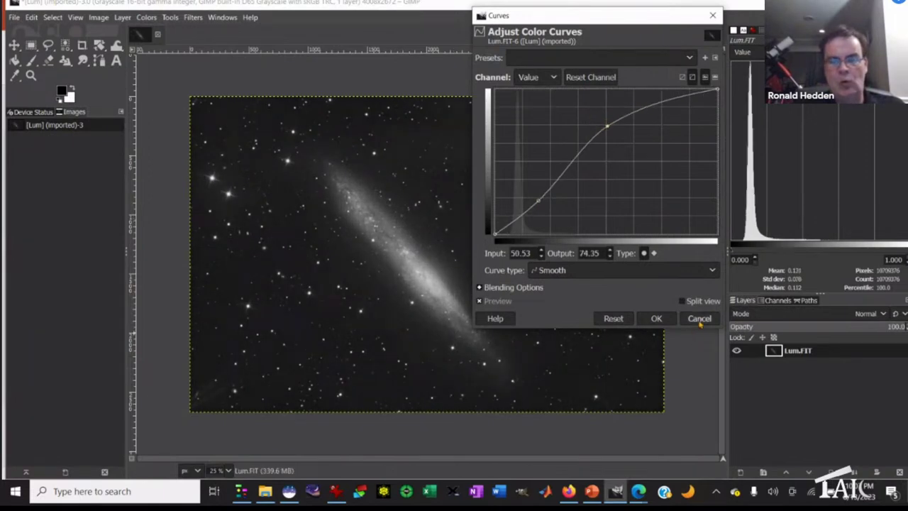
click(699, 319)
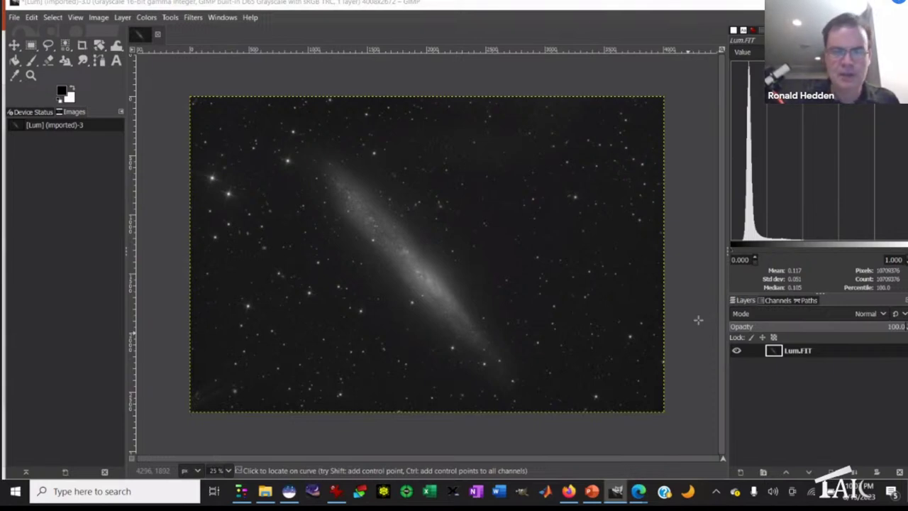
Zoom to 200% to inspect the galaxy's faint detail, then back out to 50%.
key(Return)
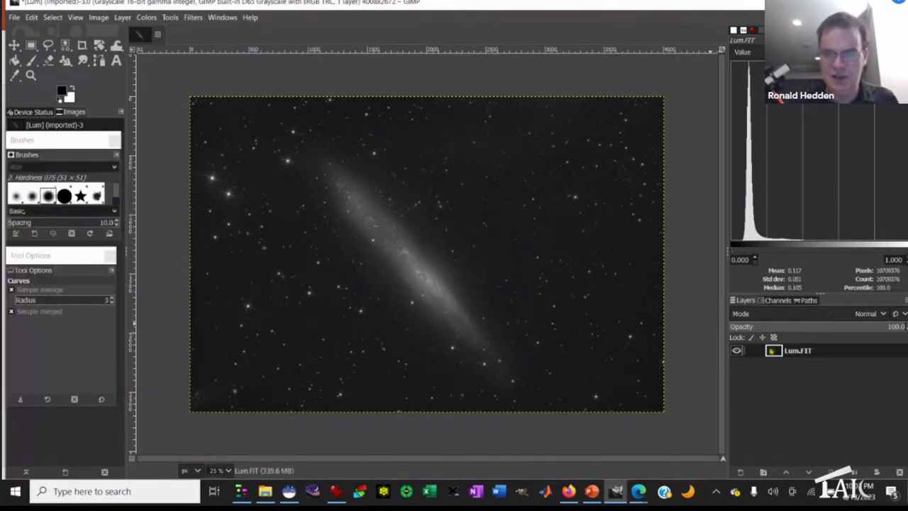
scroll(397, 256, up, 6)
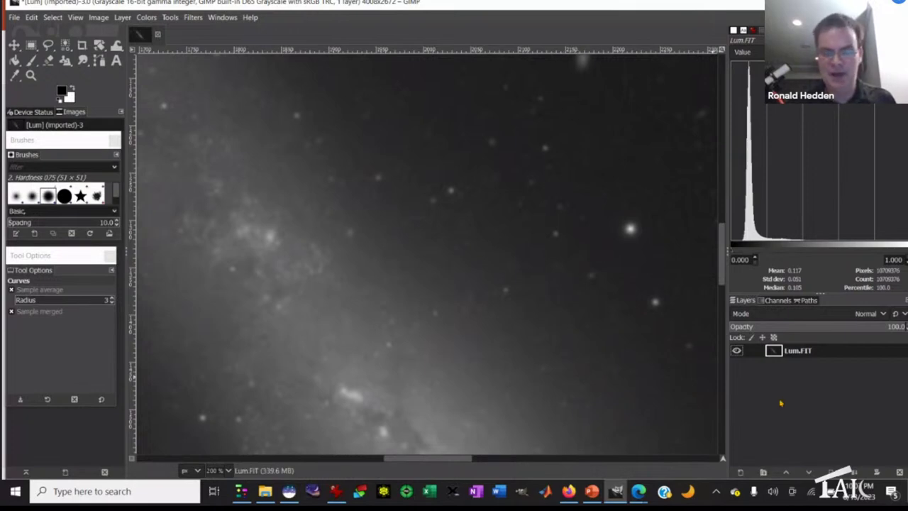
key(minus)
key(minus)
key(minus)
key(minus)
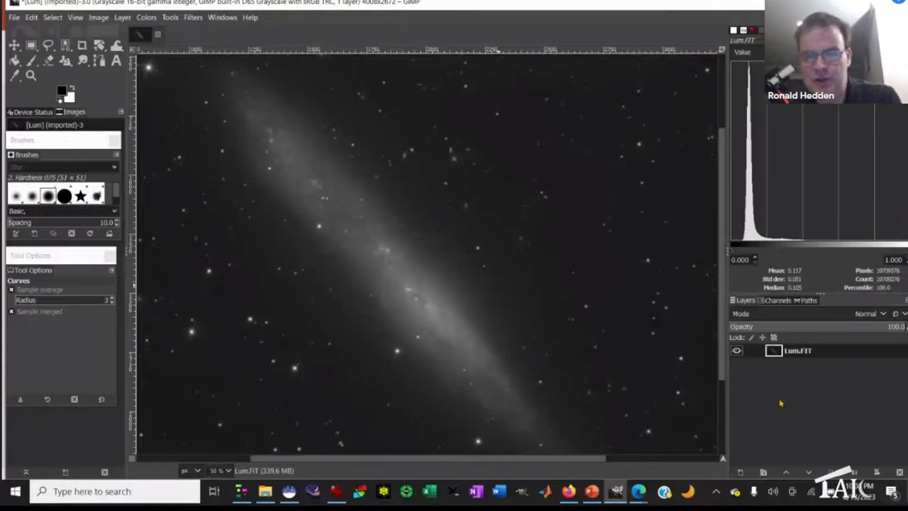
click(14, 17)
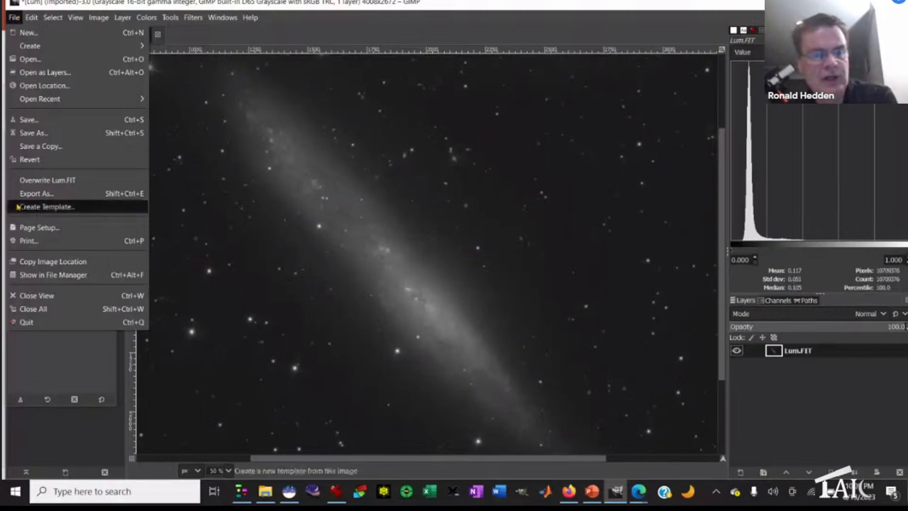
click(39, 193)
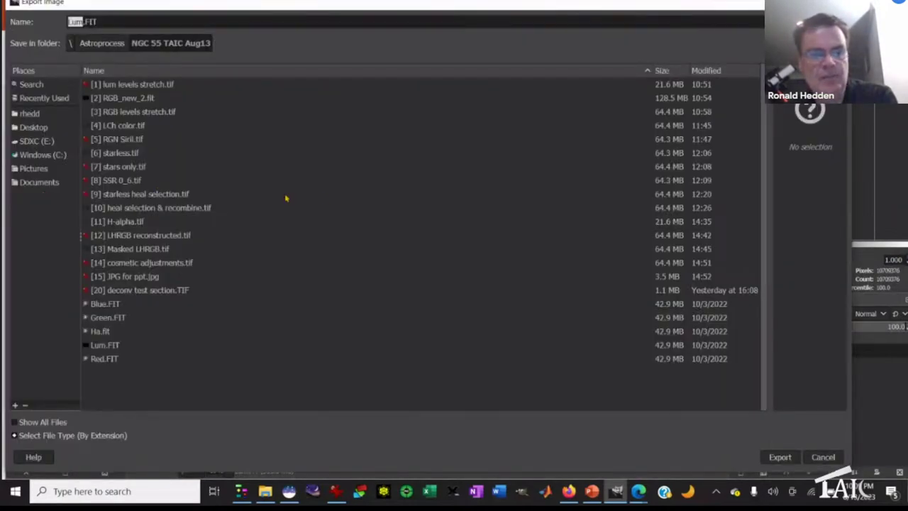
click(132, 86)
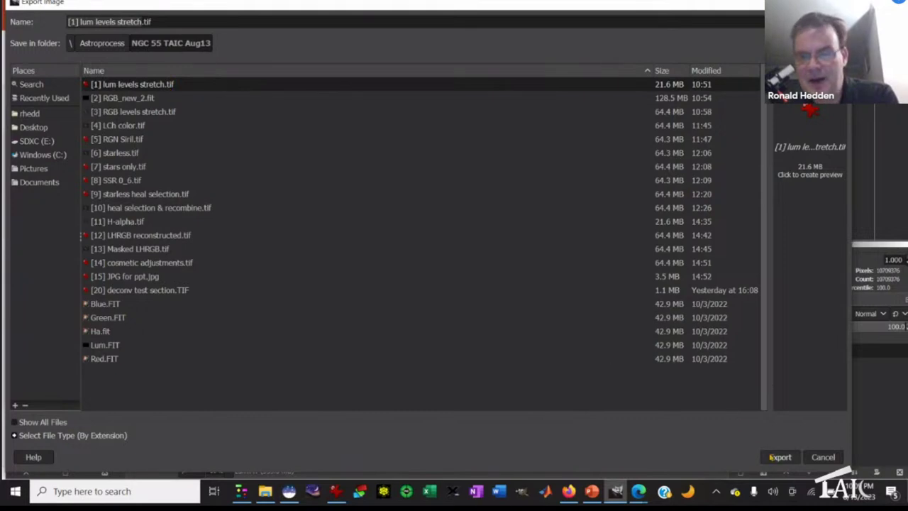
click(827, 458)
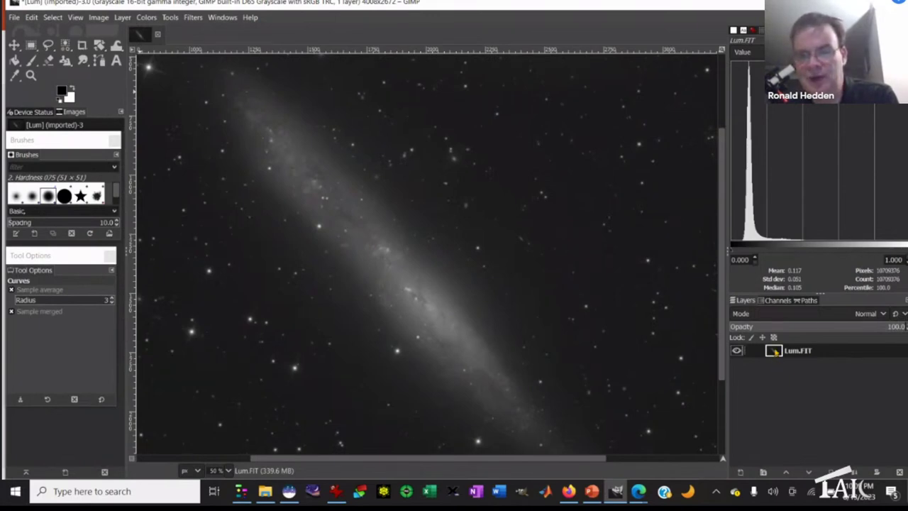
Close the Lum.FIT image with File > Close View, discarding its changes.
right_click(773, 350)
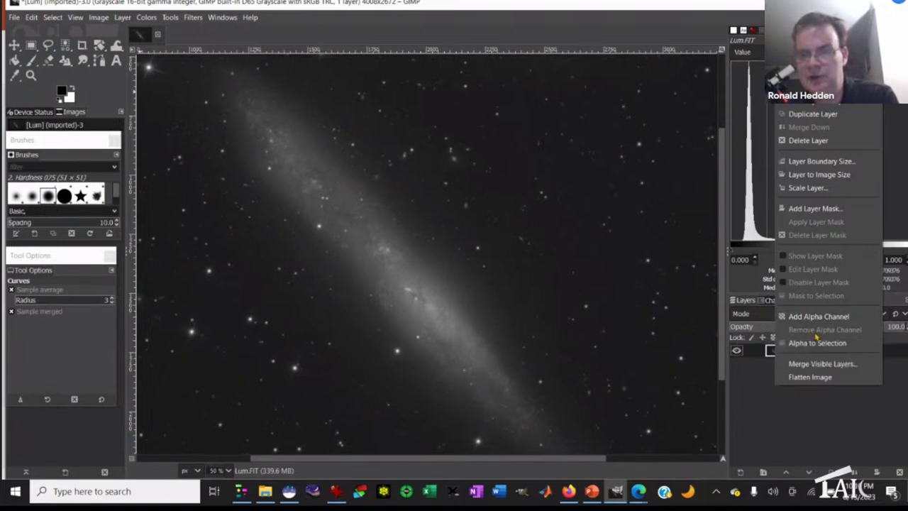
click(761, 394)
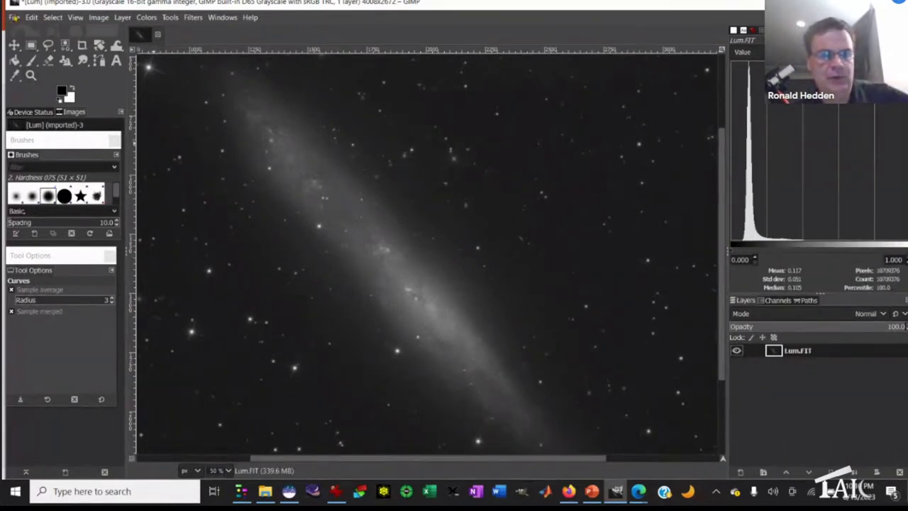
click(14, 18)
click(43, 295)
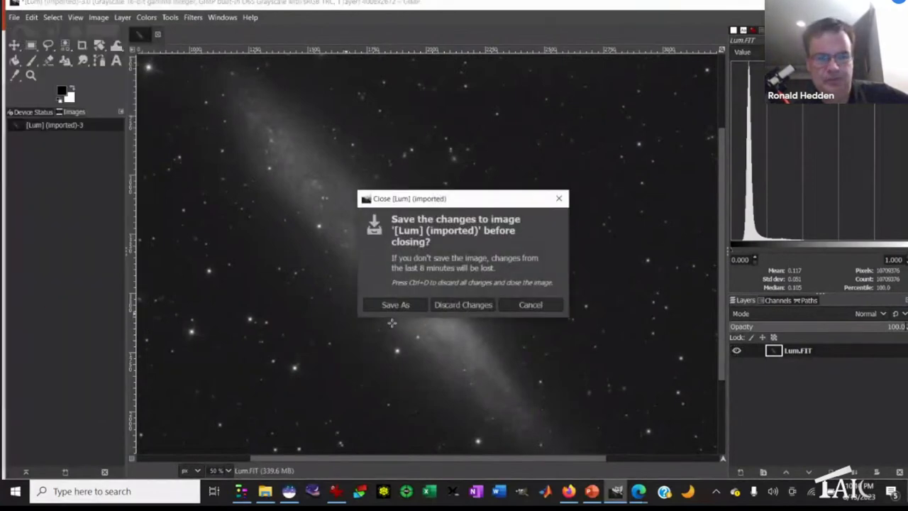
click(471, 307)
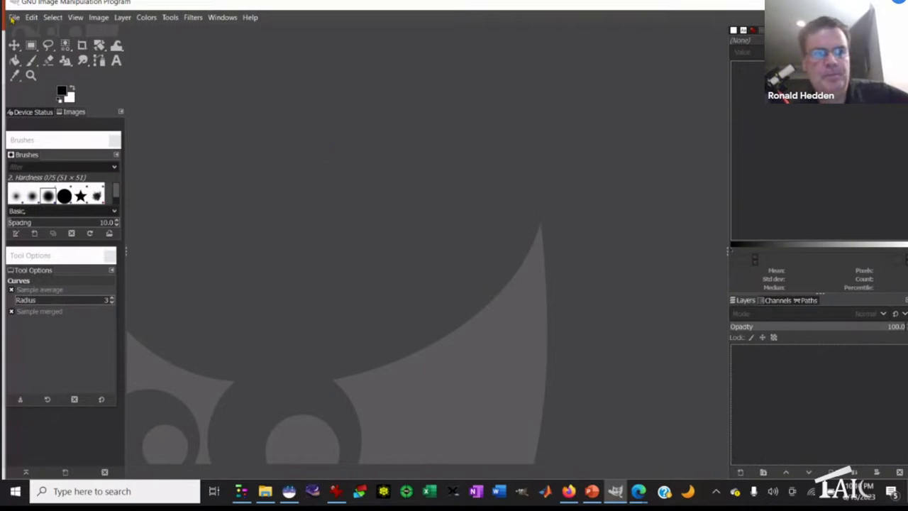
Open RGB_new_2.fit with Show All Files, composing its NAXIS=3 planes into one RGB image.
click(12, 18)
click(30, 60)
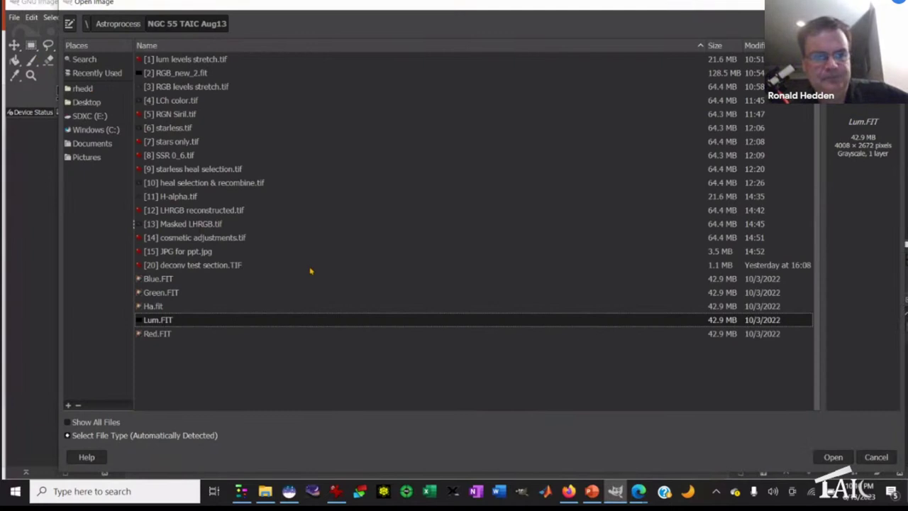
click(98, 423)
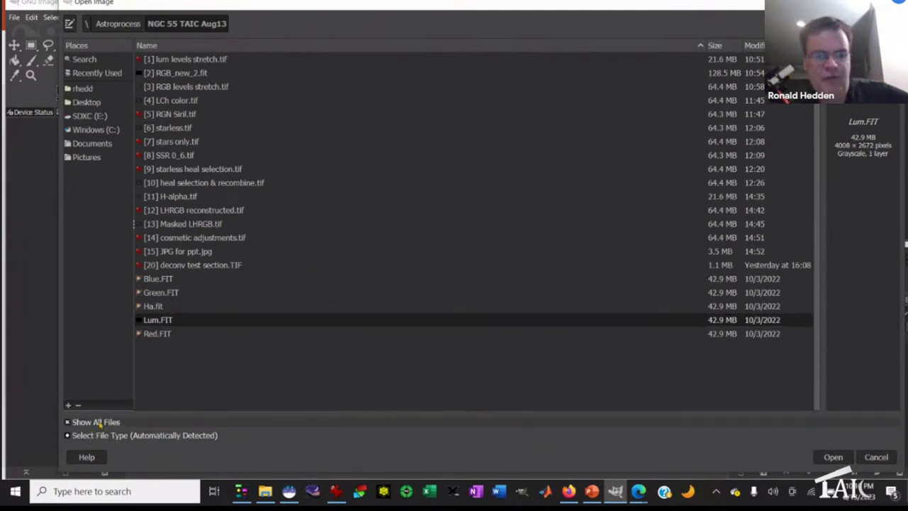
click(198, 74)
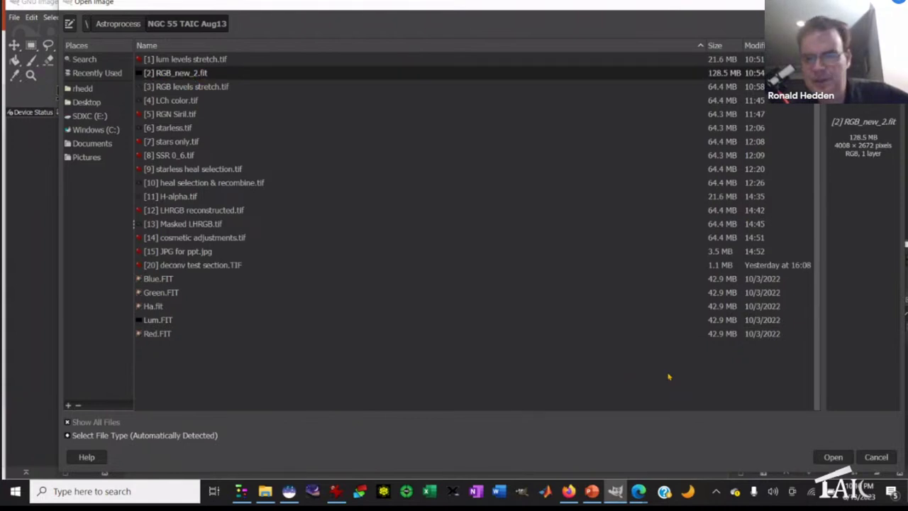
click(833, 457)
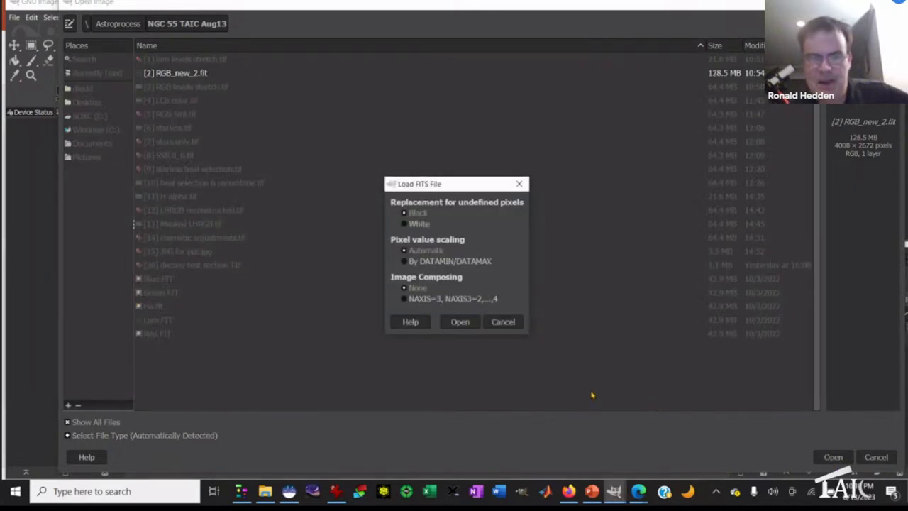
click(405, 298)
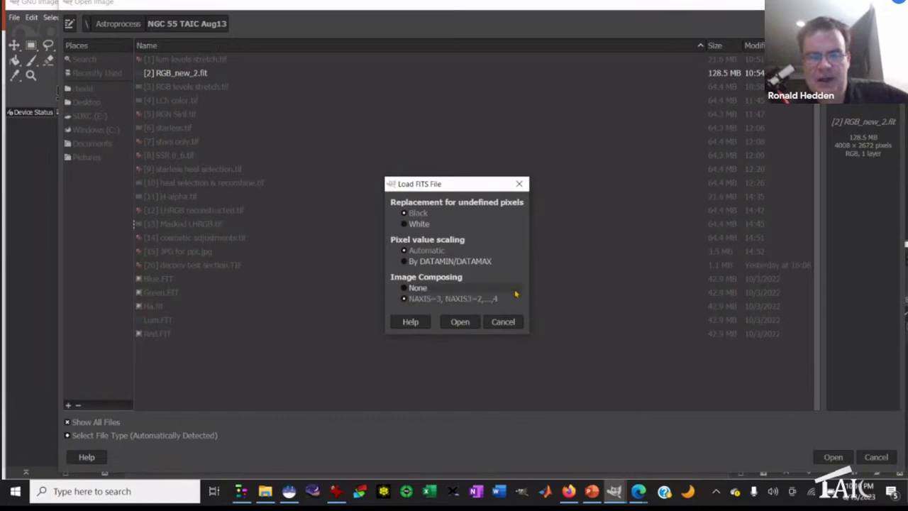
click(463, 324)
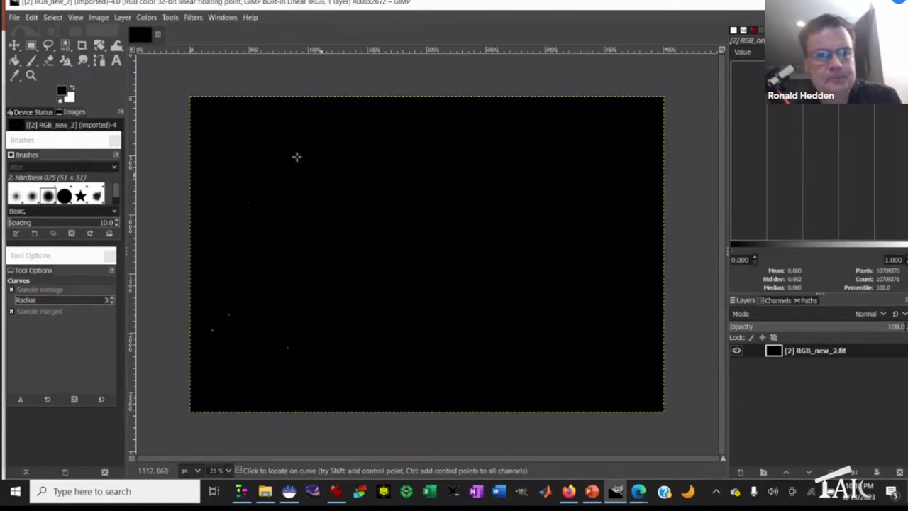
click(103, 18)
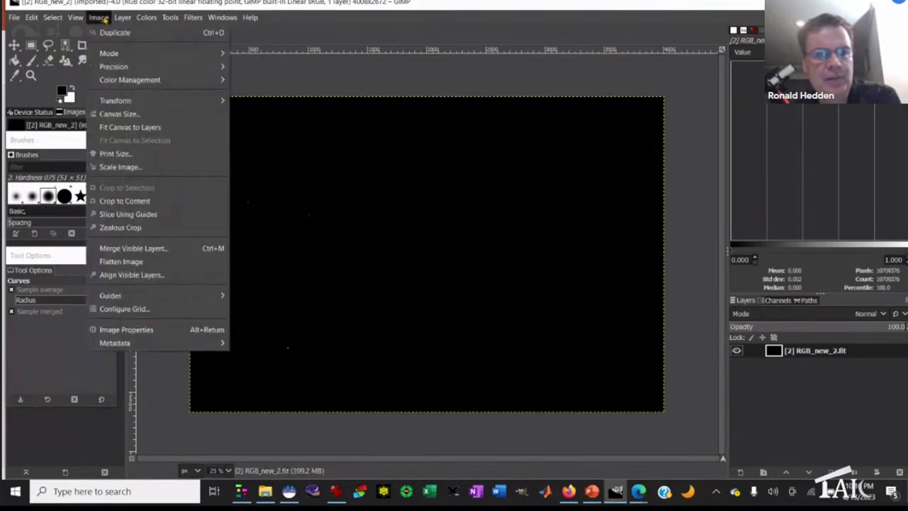
mouse_move(126, 56)
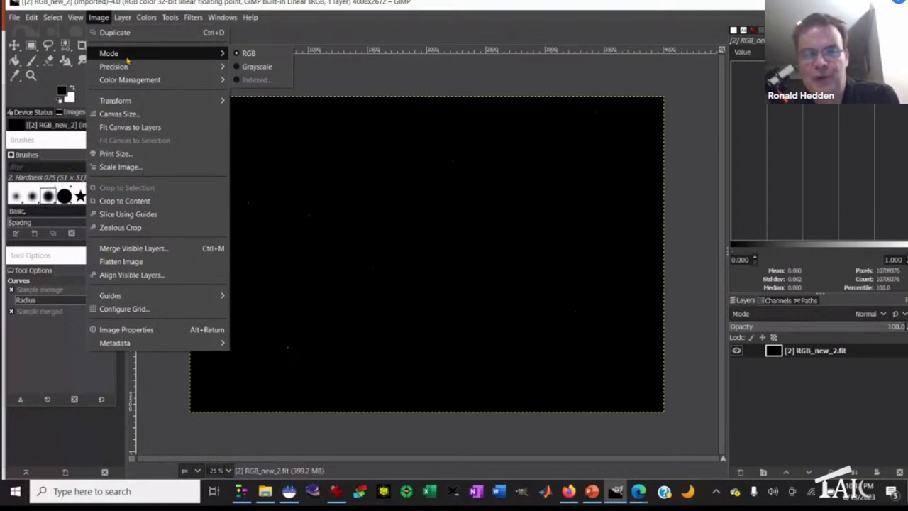
click(414, 79)
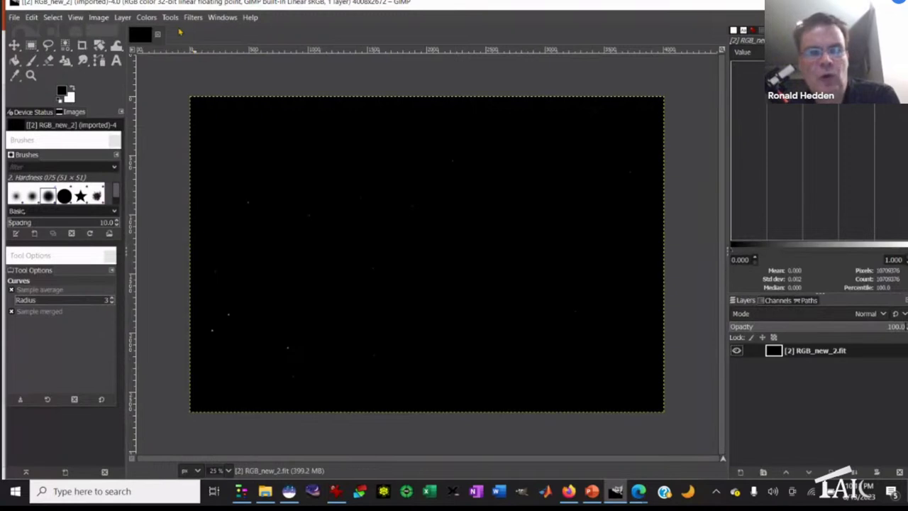
Brighten the image midtones with a first Levels gamma adjustment.
click(149, 20)
click(158, 139)
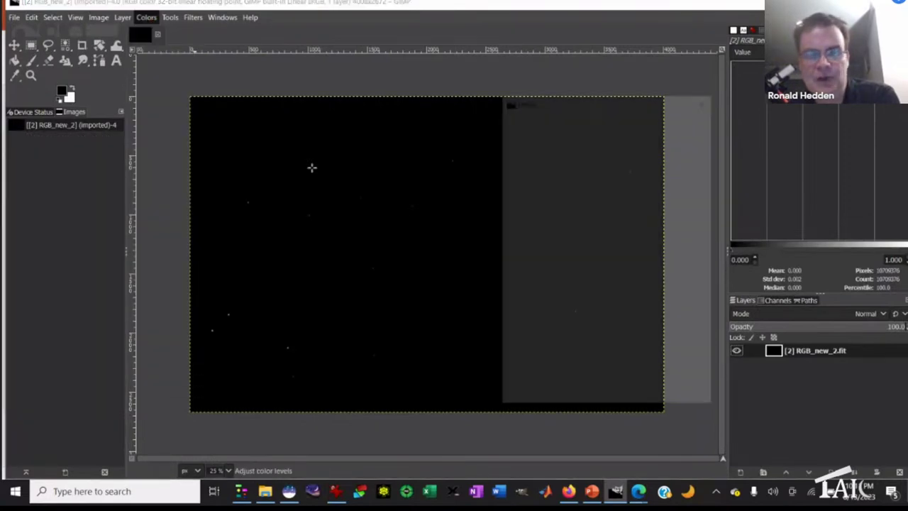
drag(543, 225, 537, 224)
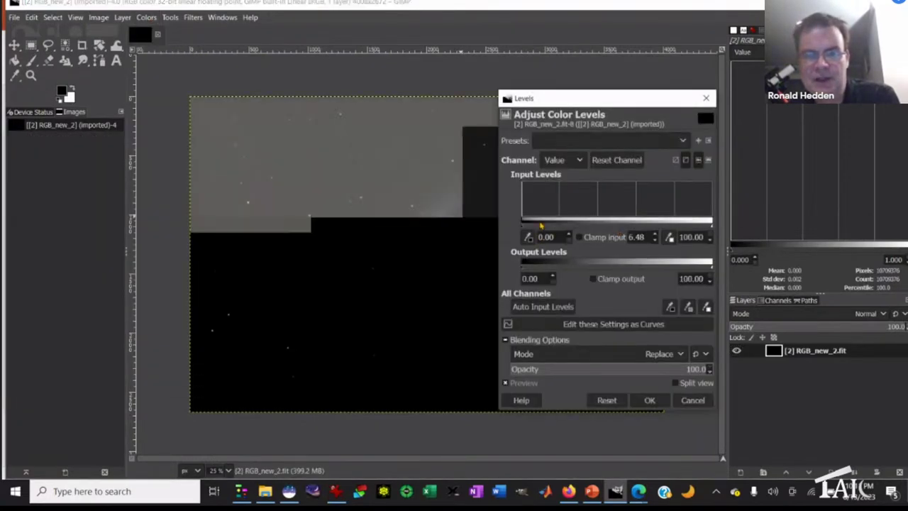
click(651, 402)
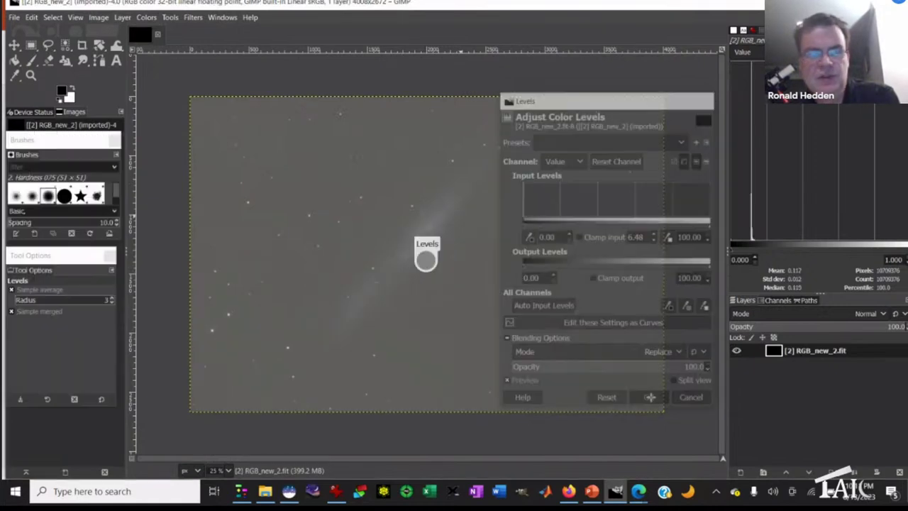
Apply a second Levels pass that raises the black point and lifts the midtones.
click(146, 17)
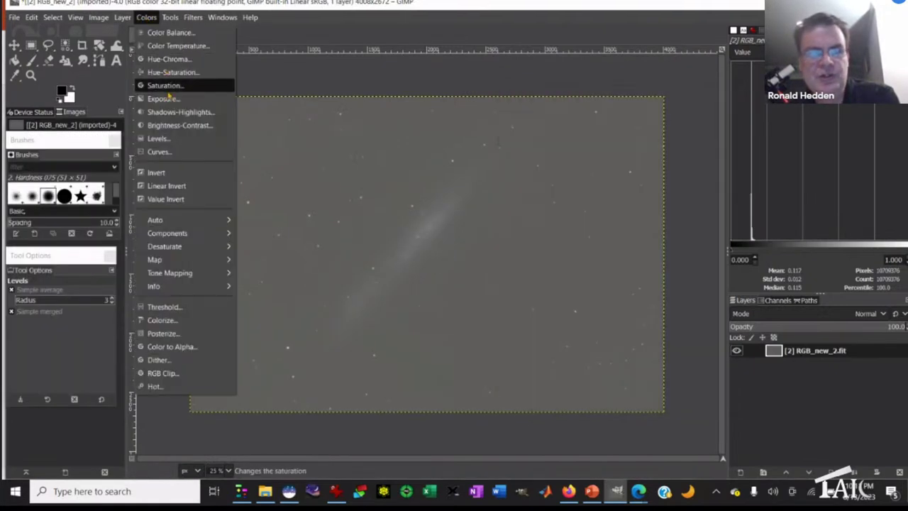
click(173, 139)
drag(524, 228, 577, 227)
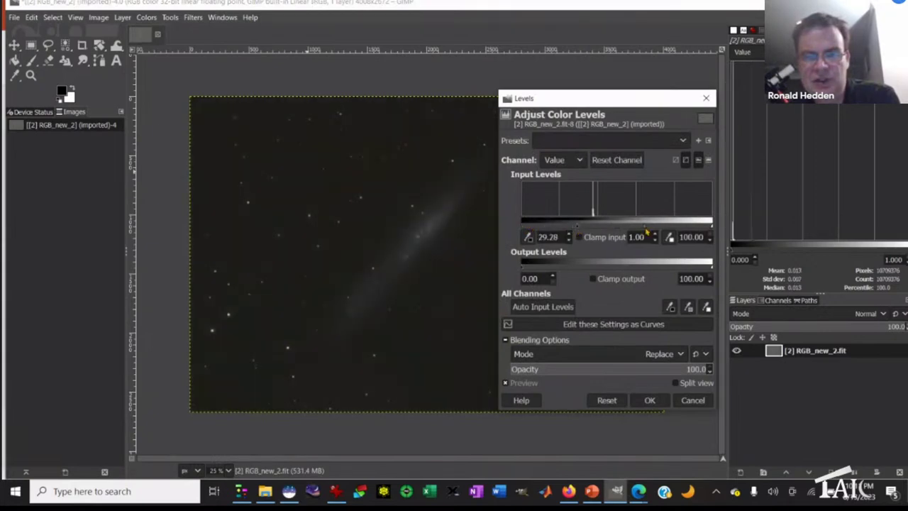
drag(647, 229, 615, 227)
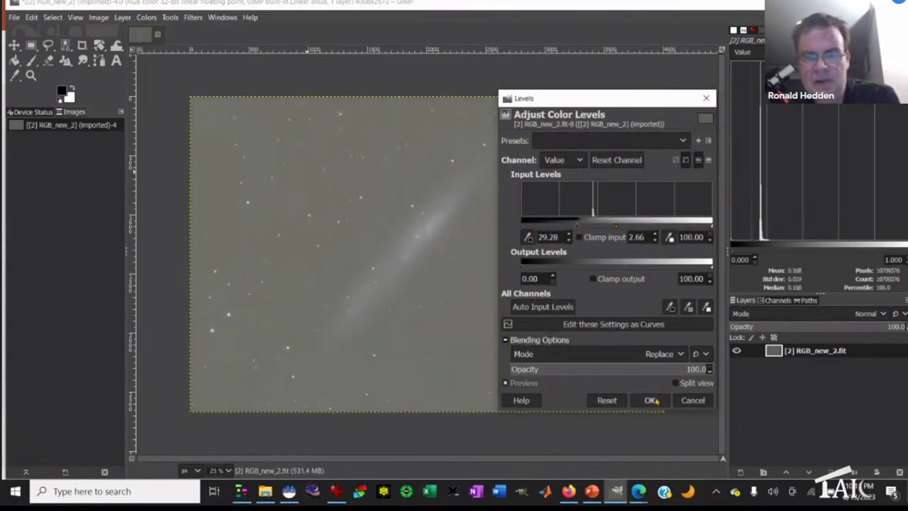
click(650, 400)
Apply a final Levels pass with black point 35.73 and gamma 1.57.
click(146, 17)
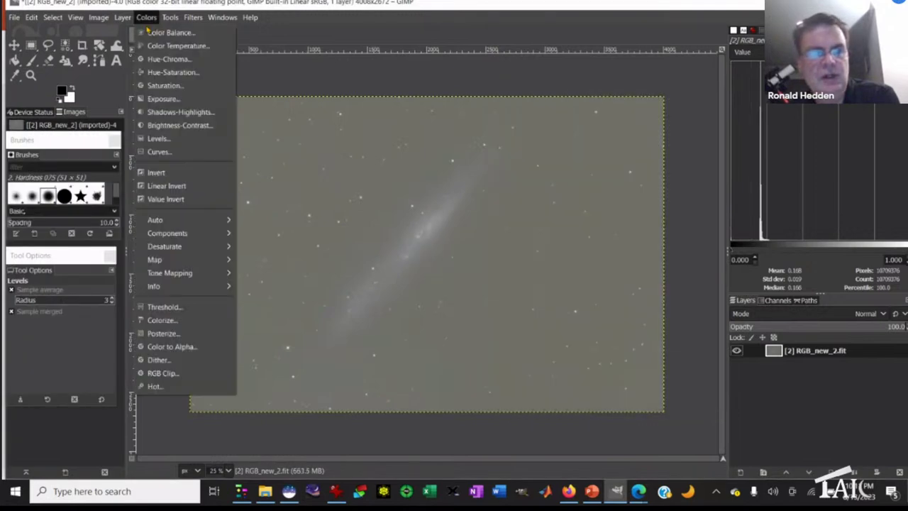
click(183, 138)
drag(545, 227, 590, 229)
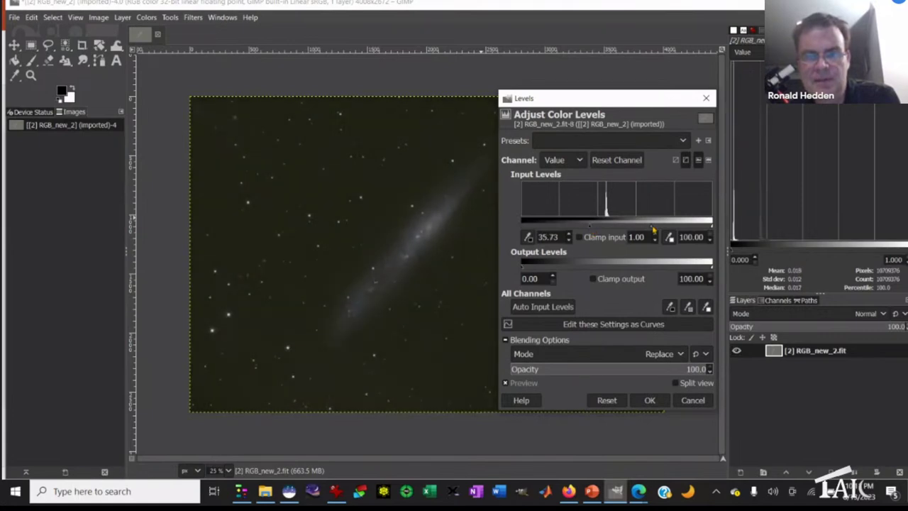
drag(654, 228, 639, 232)
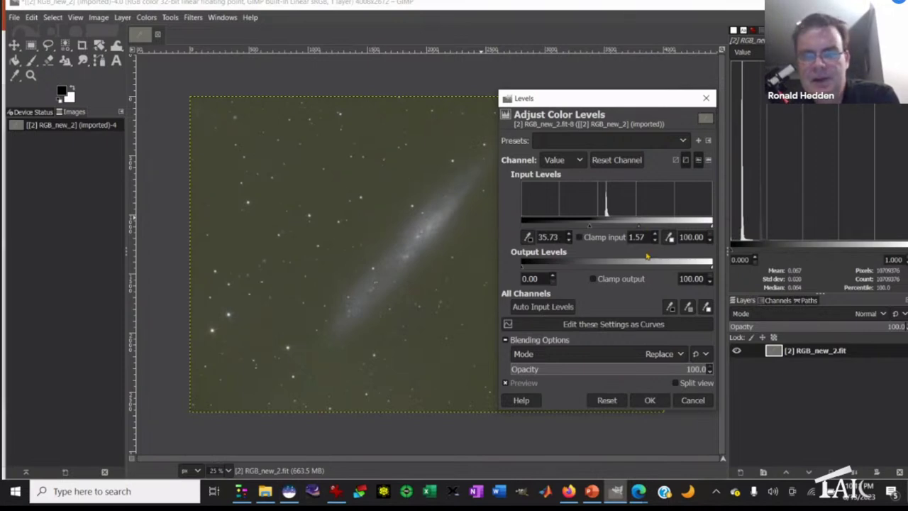
click(650, 401)
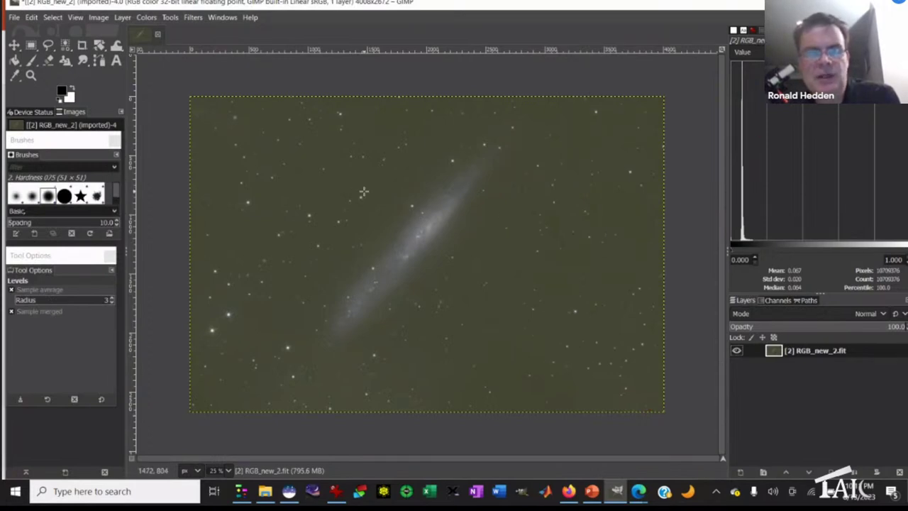
Convert RGB_new_2.fit to 16 bit integer precision with Perceptual gamma (sRGB).
click(99, 17)
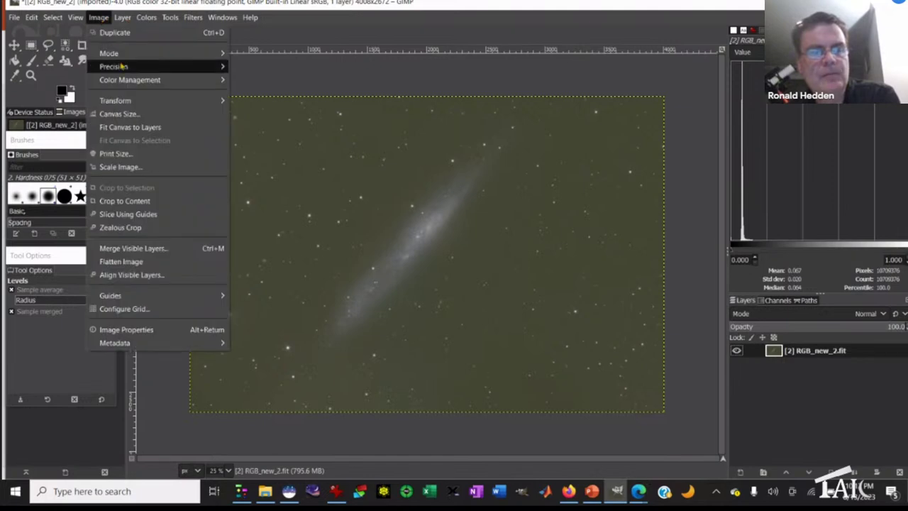
mouse_move(123, 67)
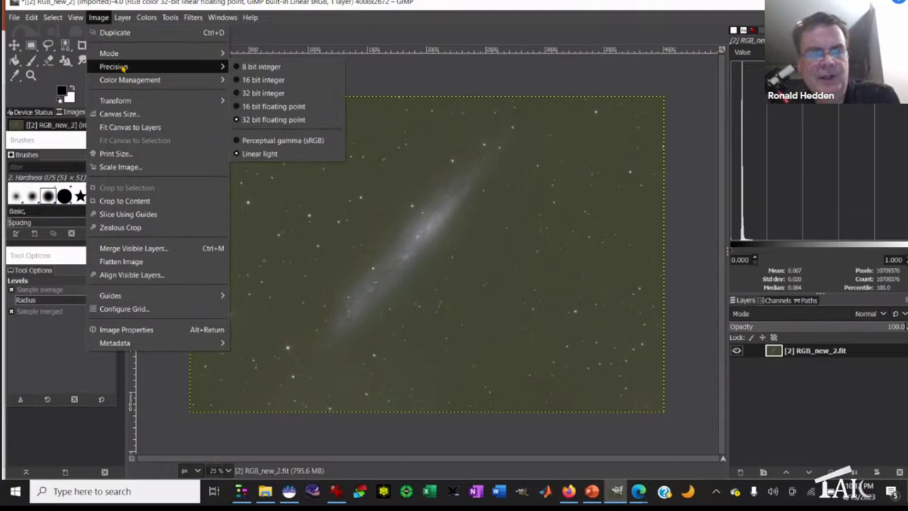
click(261, 79)
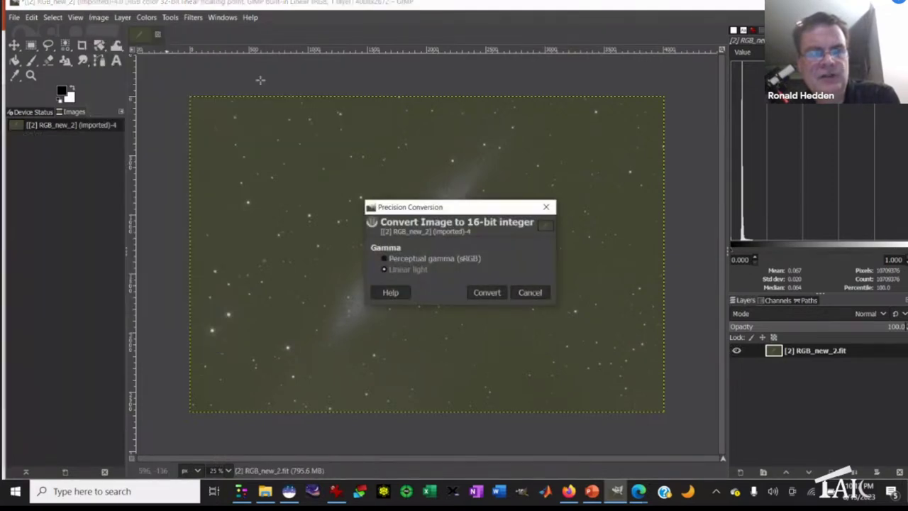
click(420, 259)
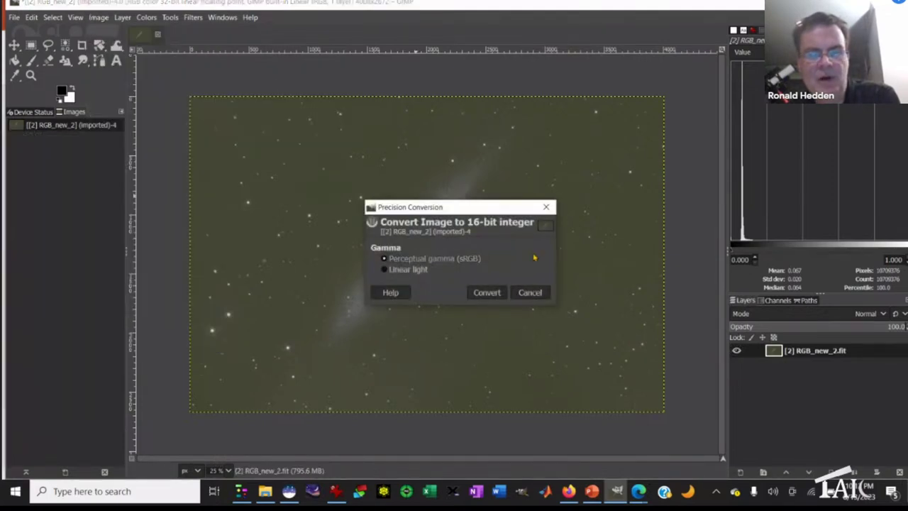
click(488, 294)
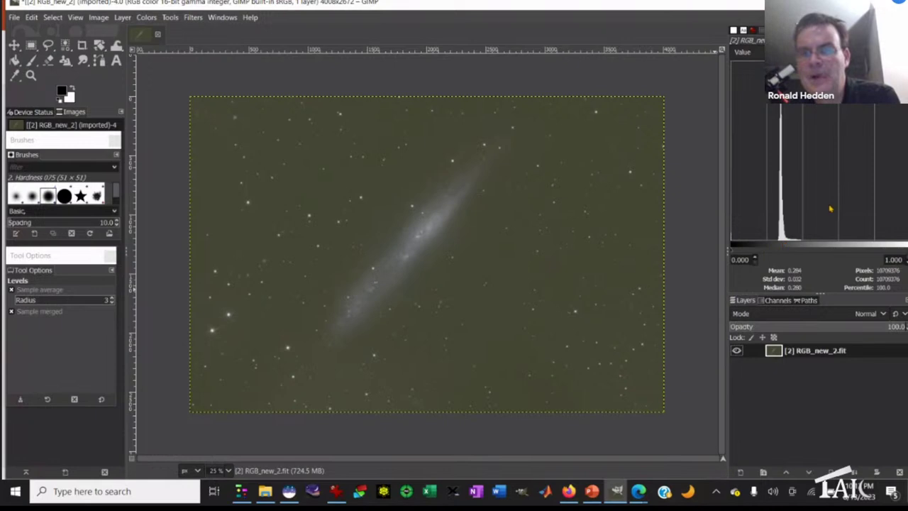
Switch the Histogram dock channel from Value to RGB.
click(762, 57)
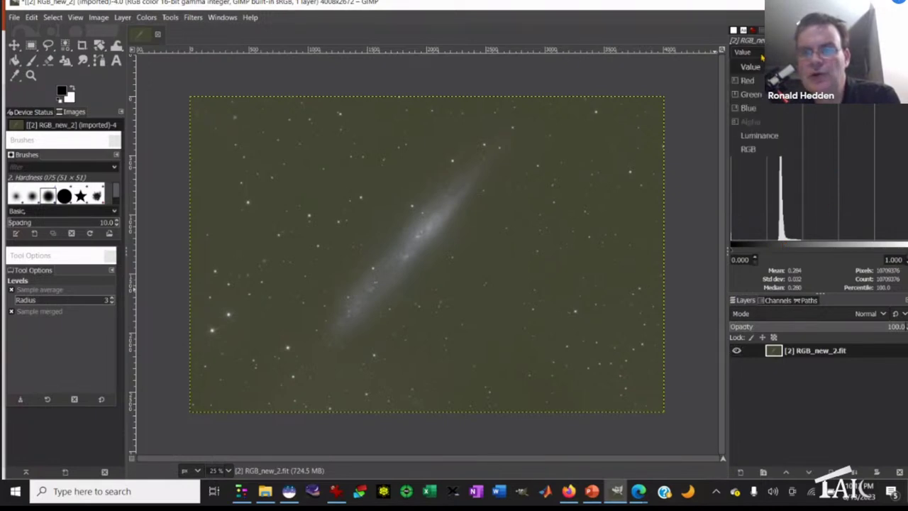
click(758, 150)
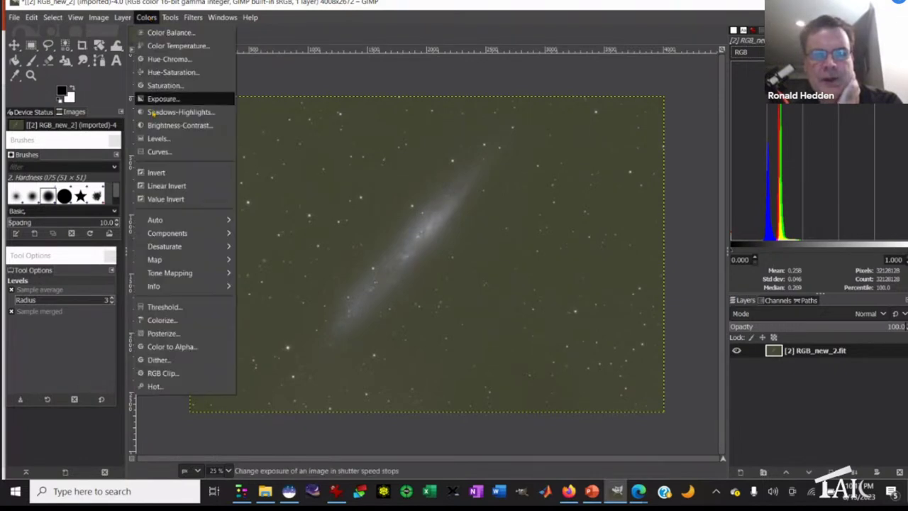
In Levels, set the Green black input to 8.93 and the Red black input to 7.44.
click(159, 138)
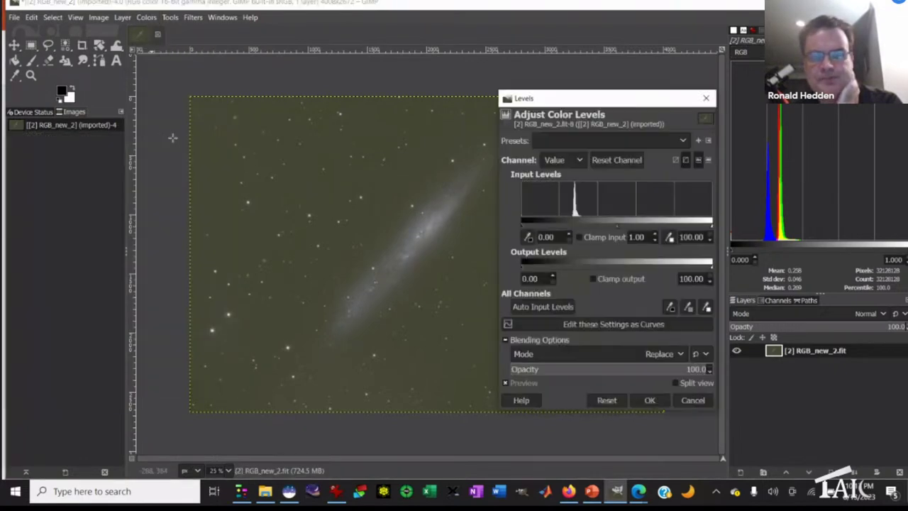
click(560, 159)
click(561, 201)
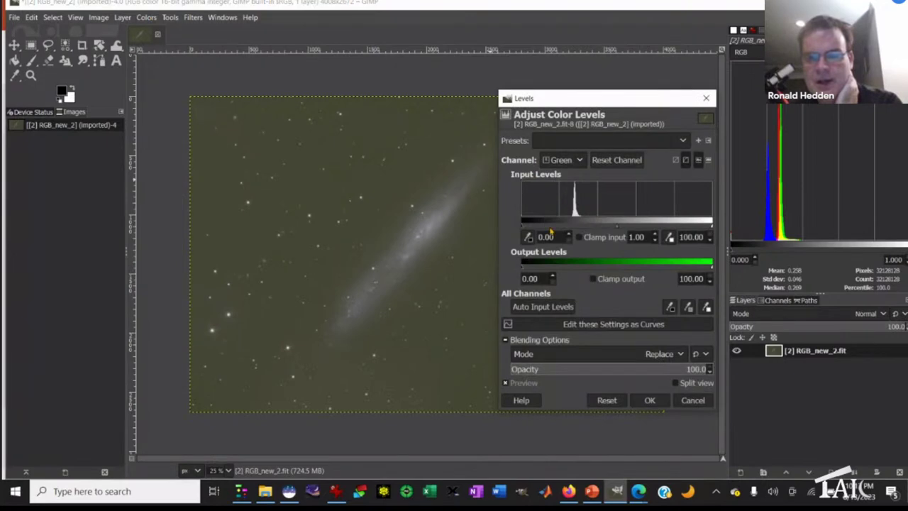
click(524, 231)
drag(525, 231, 540, 228)
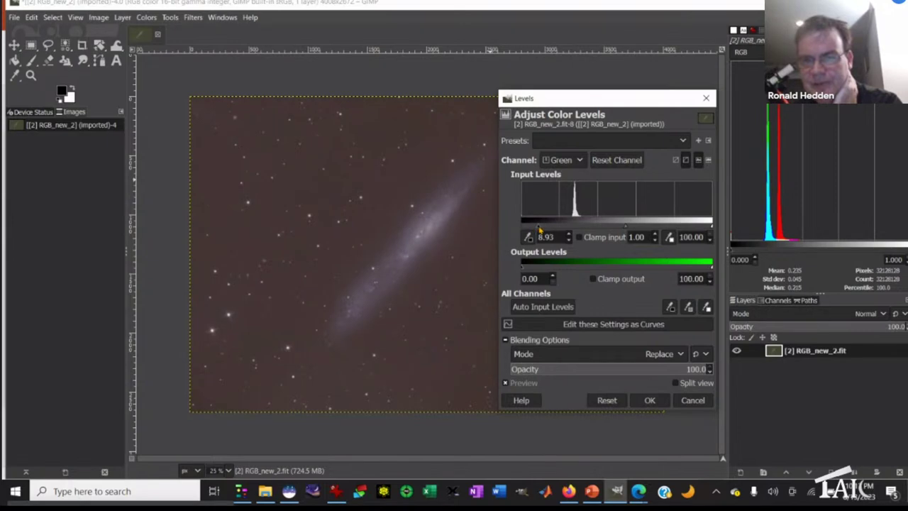
click(573, 161)
click(558, 189)
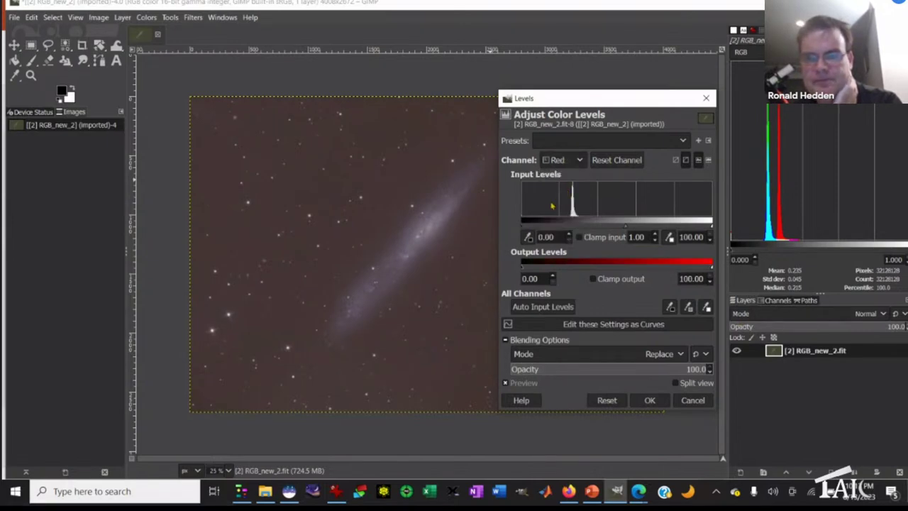
drag(526, 232, 537, 230)
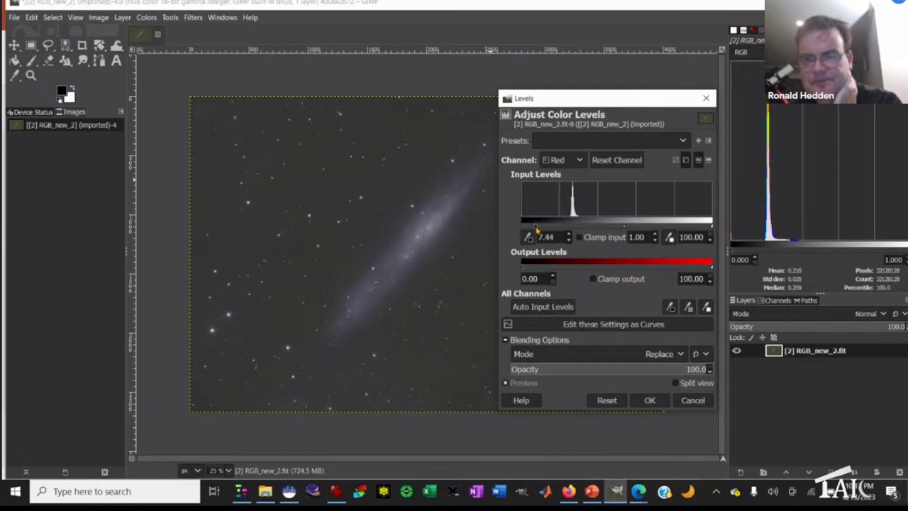
click(650, 400)
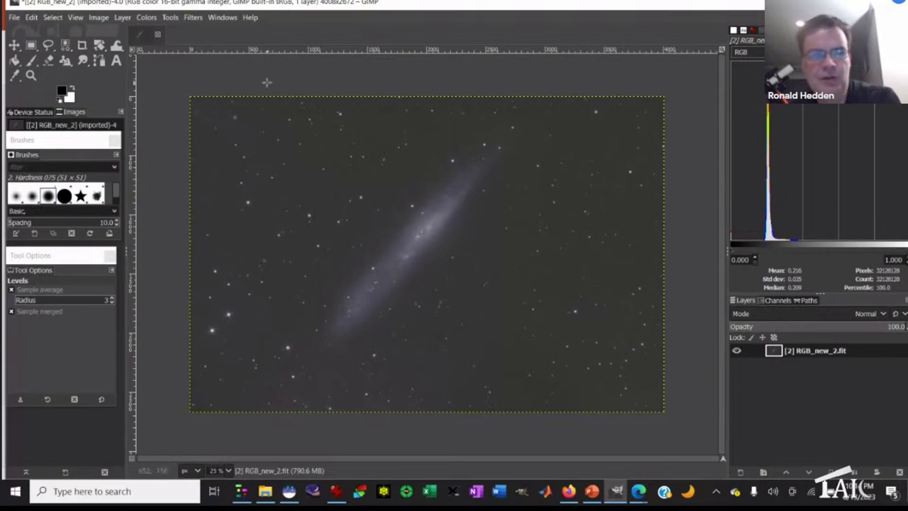
Apply Levels with black point 13.15 and gamma 1.78, then widen the right dock panel.
click(146, 17)
click(161, 139)
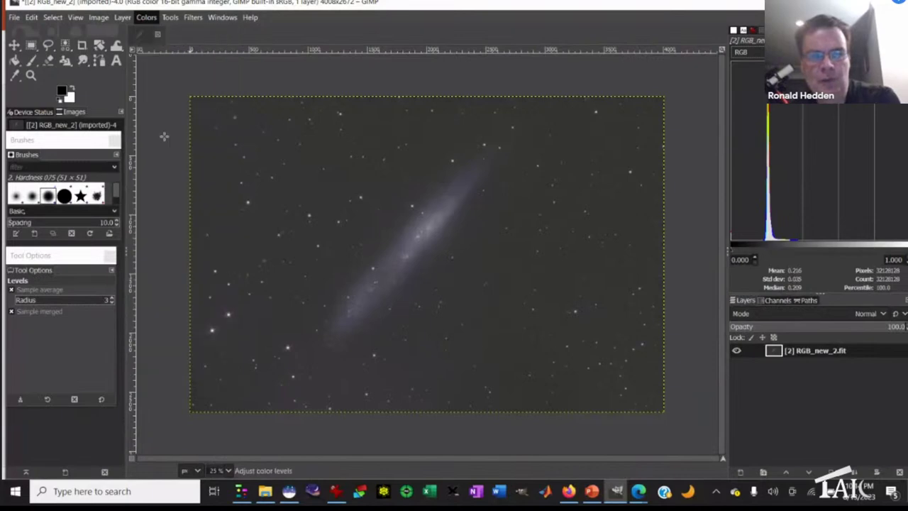
drag(523, 233, 548, 228)
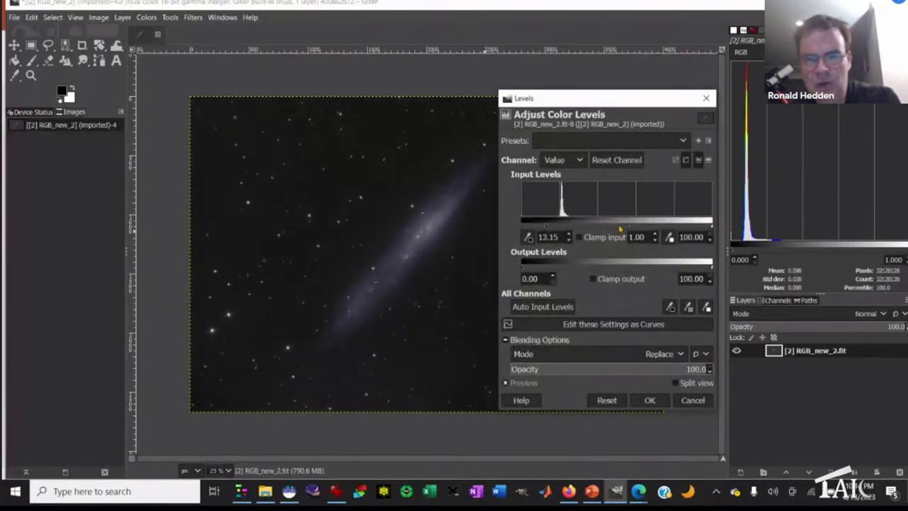
drag(629, 227, 608, 233)
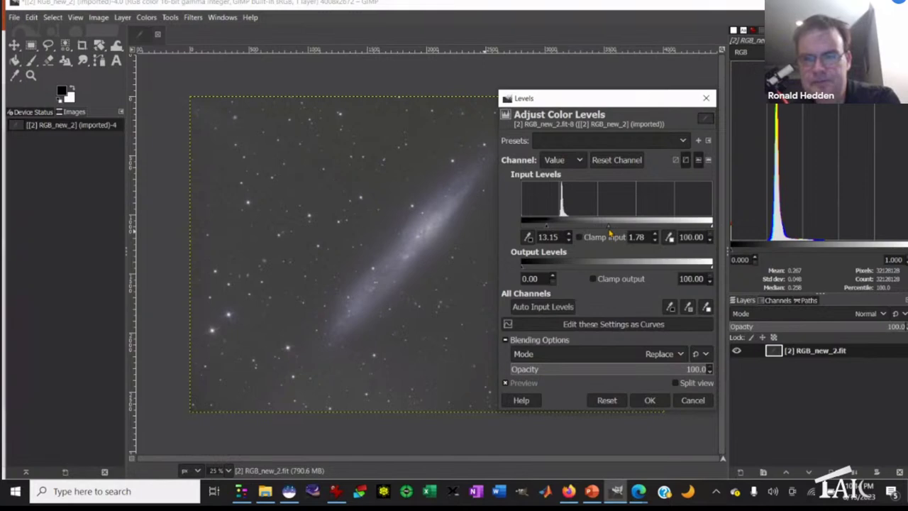
click(651, 402)
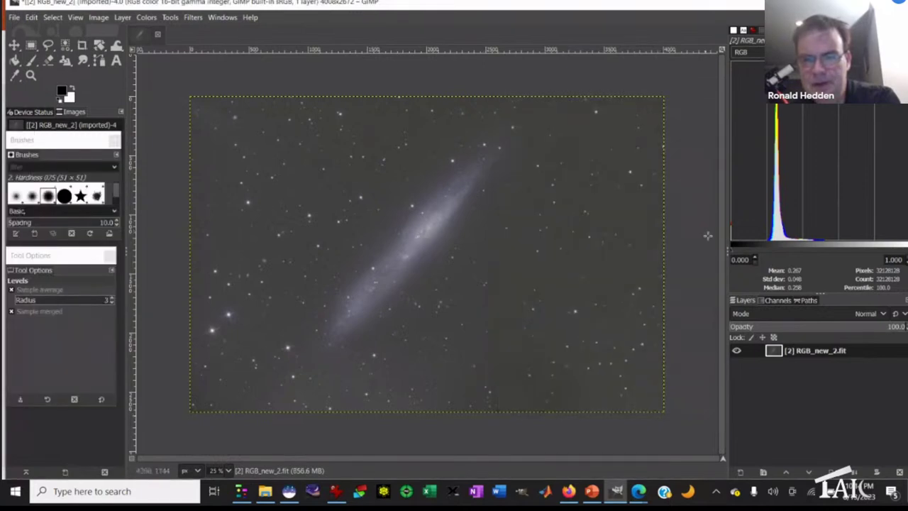
drag(726, 238, 668, 243)
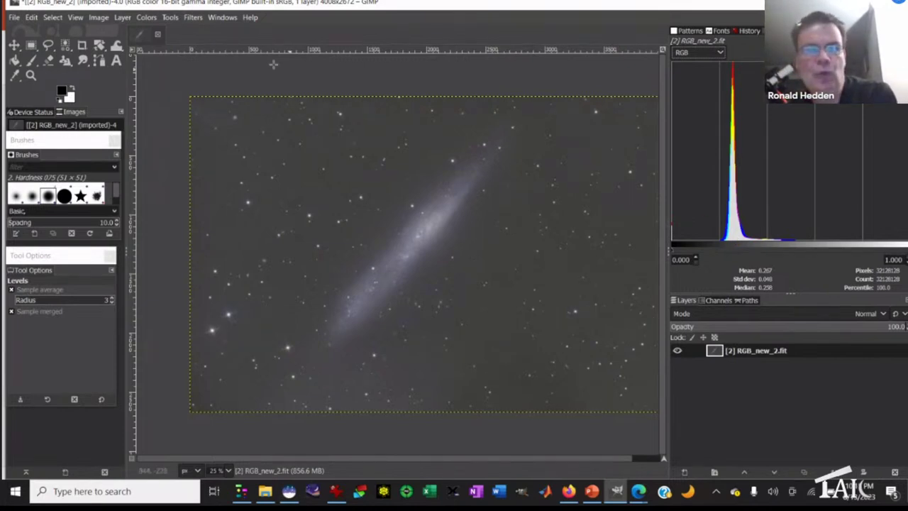
Apply Blue channel Levels with gamma 0.71 and output black 12.66.
click(147, 18)
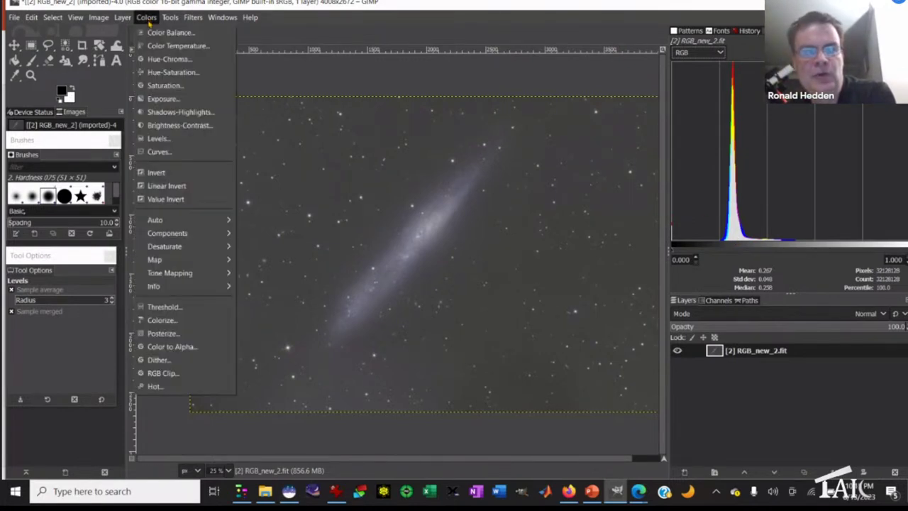
click(174, 137)
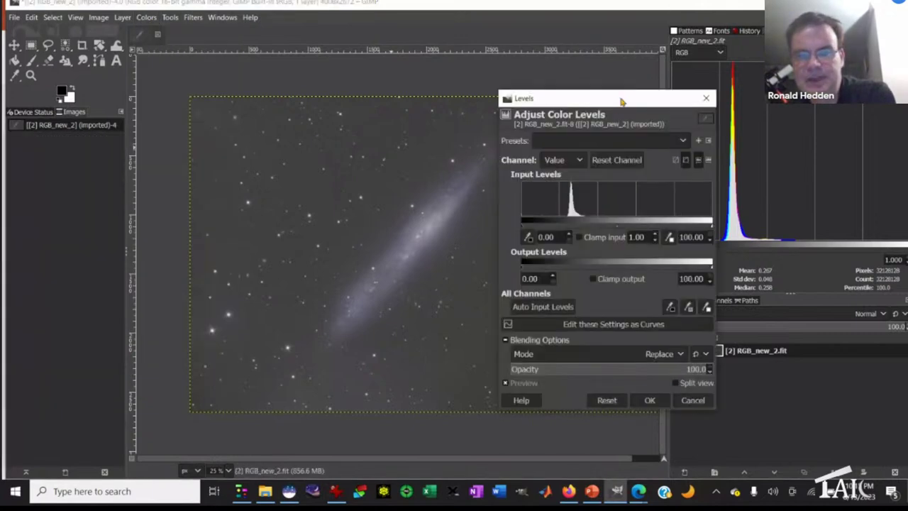
drag(622, 97, 492, 119)
click(444, 183)
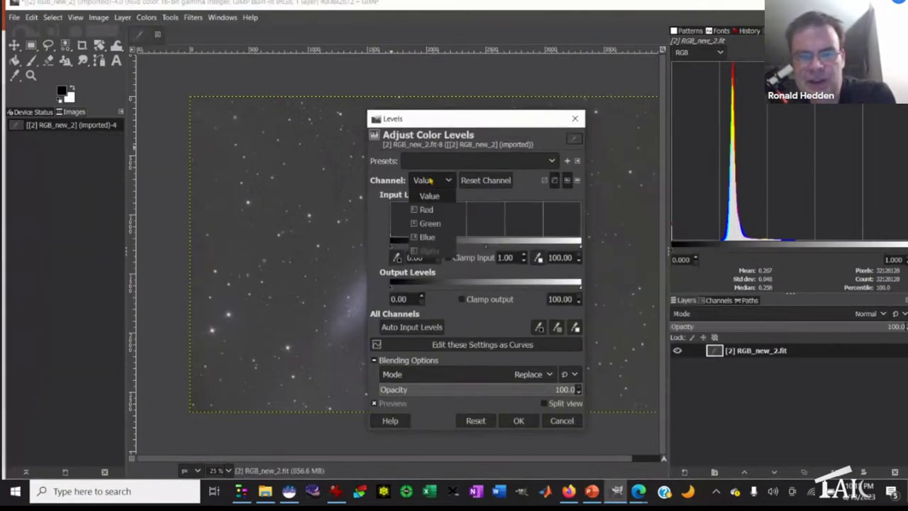
click(433, 237)
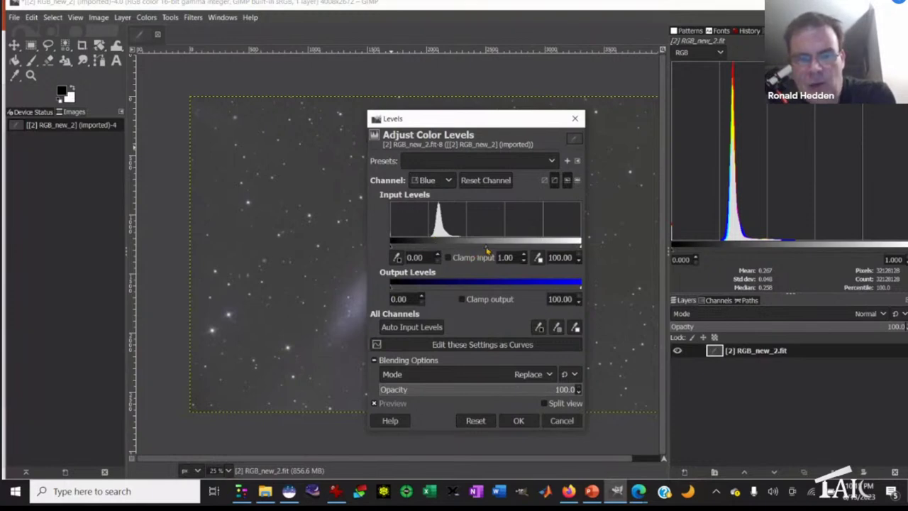
drag(485, 246, 500, 250)
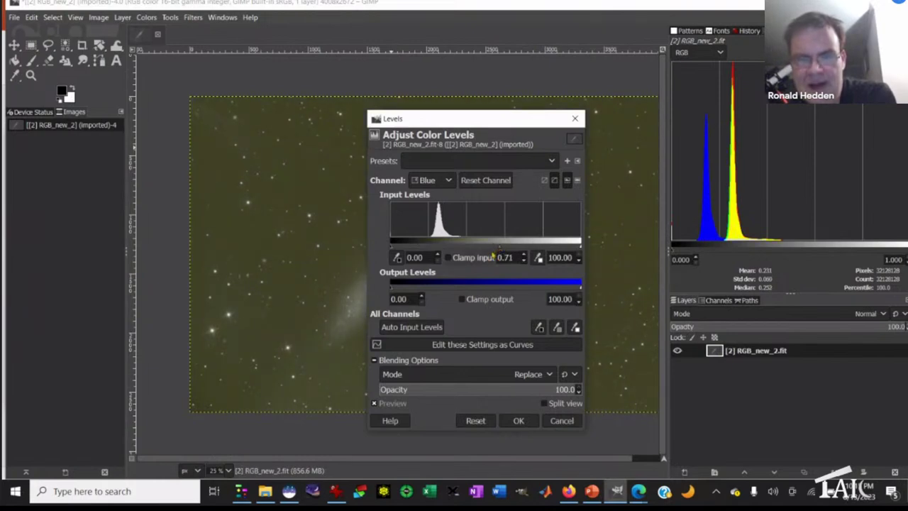
drag(393, 288, 417, 291)
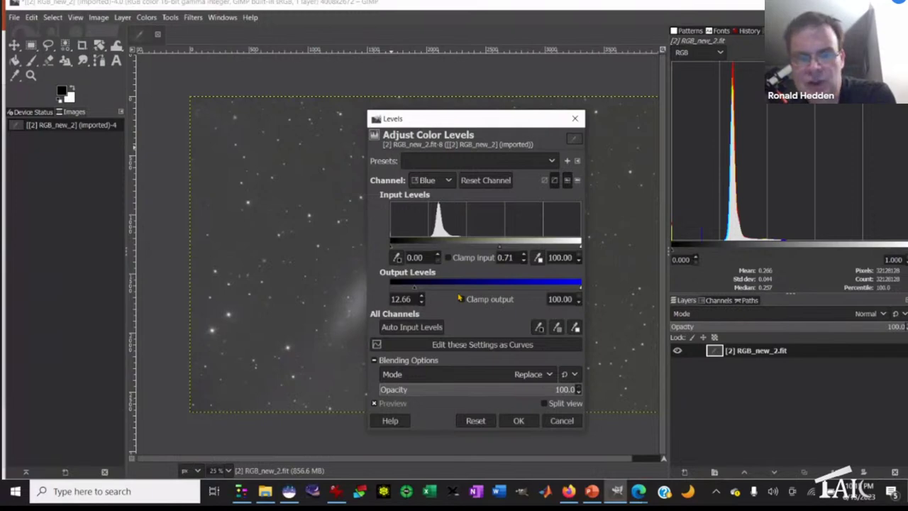
click(518, 420)
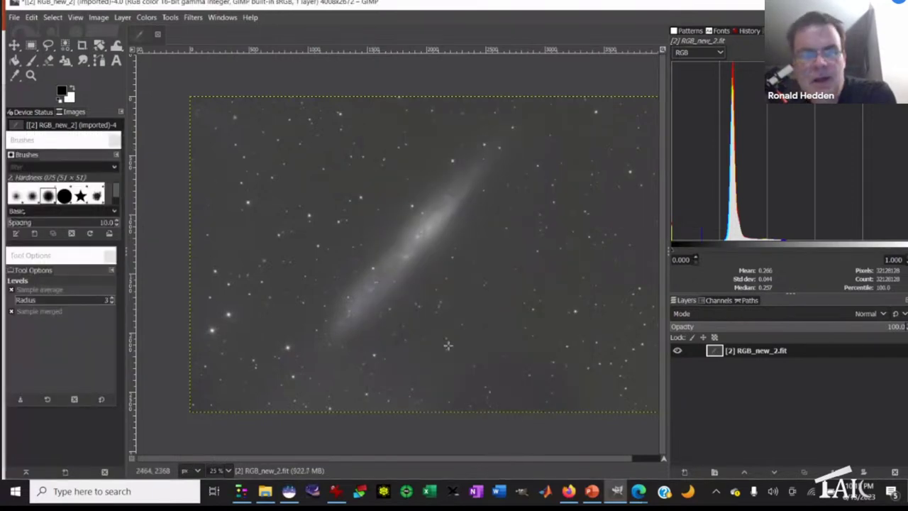
Raise the Levels input black point to about 15 to darken the sky.
click(147, 18)
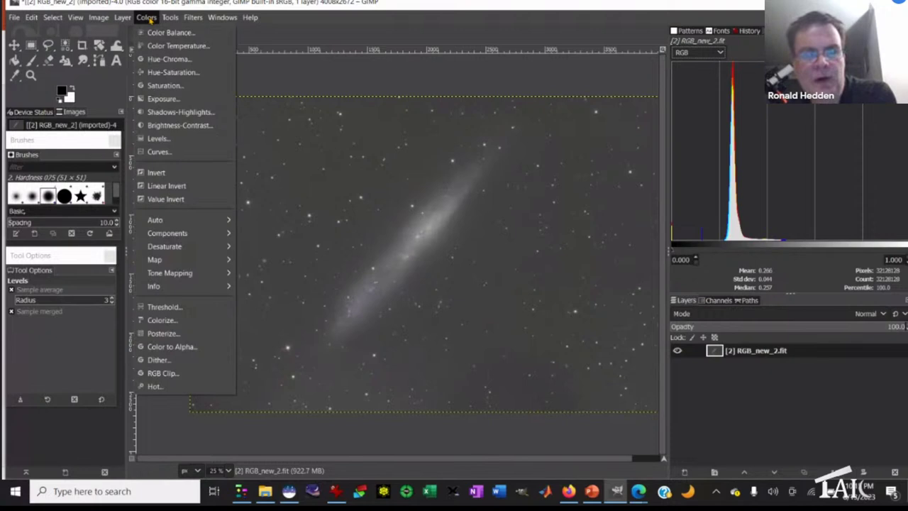
click(165, 138)
drag(392, 245, 419, 253)
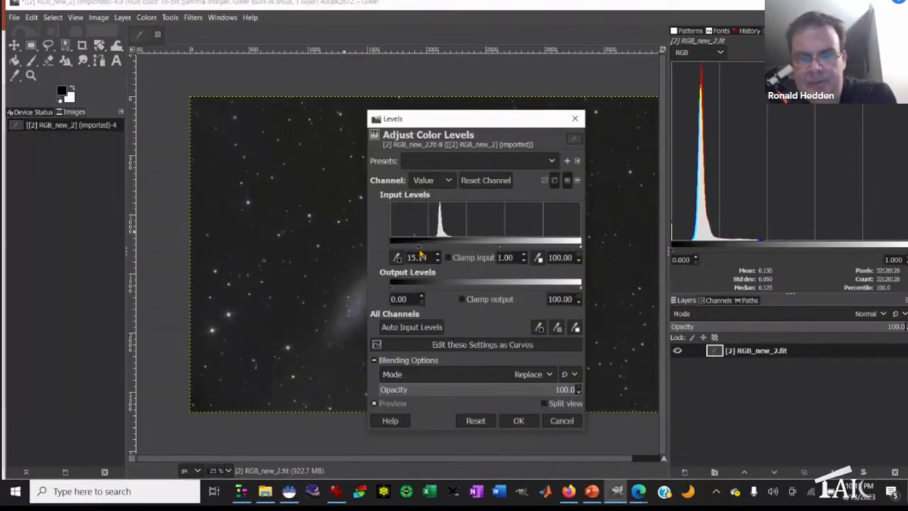
click(518, 420)
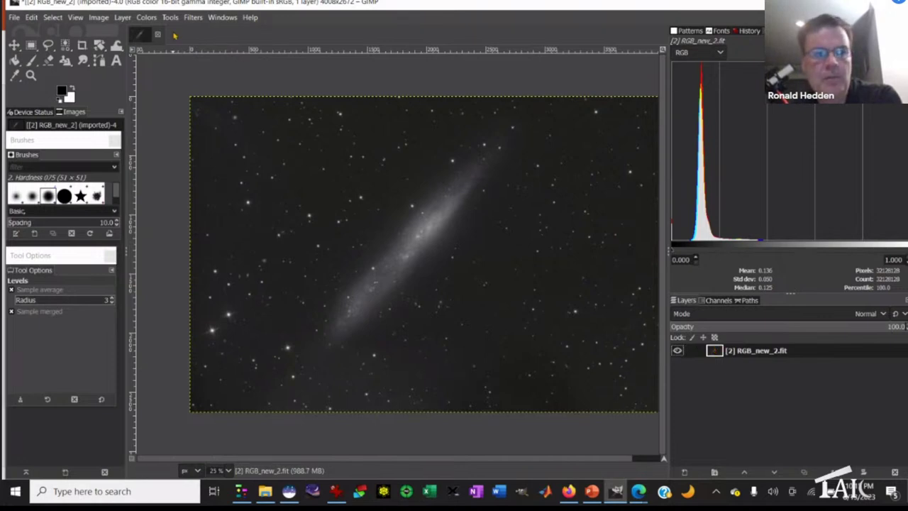
click(146, 18)
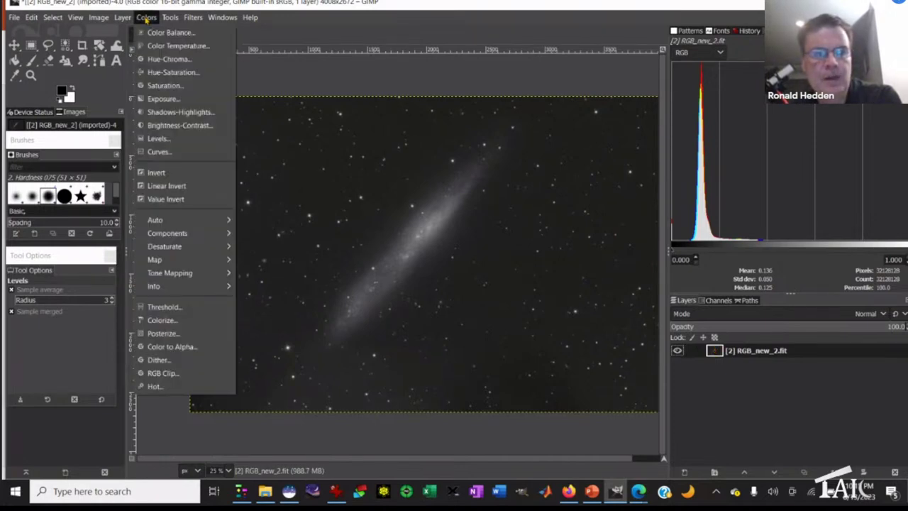
Set Hue-Saturation Master saturation to about 100 and apply it.
click(167, 74)
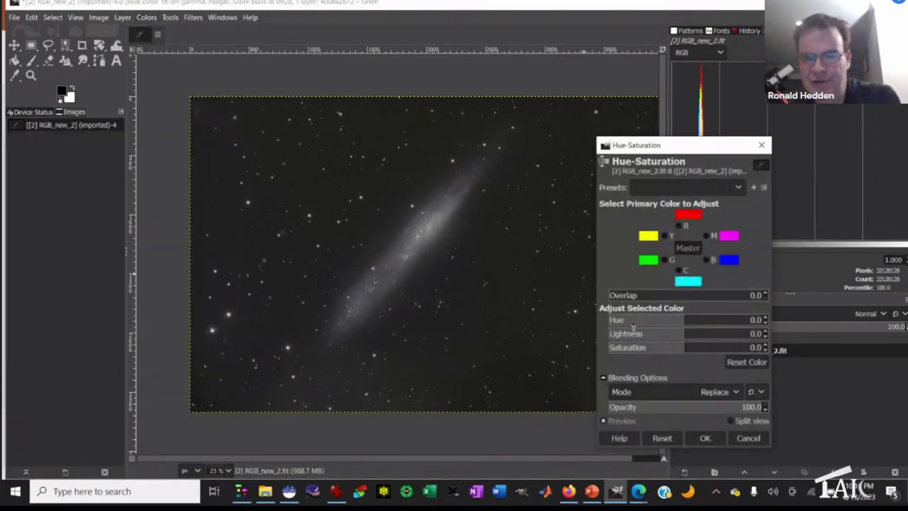
drag(686, 347, 773, 349)
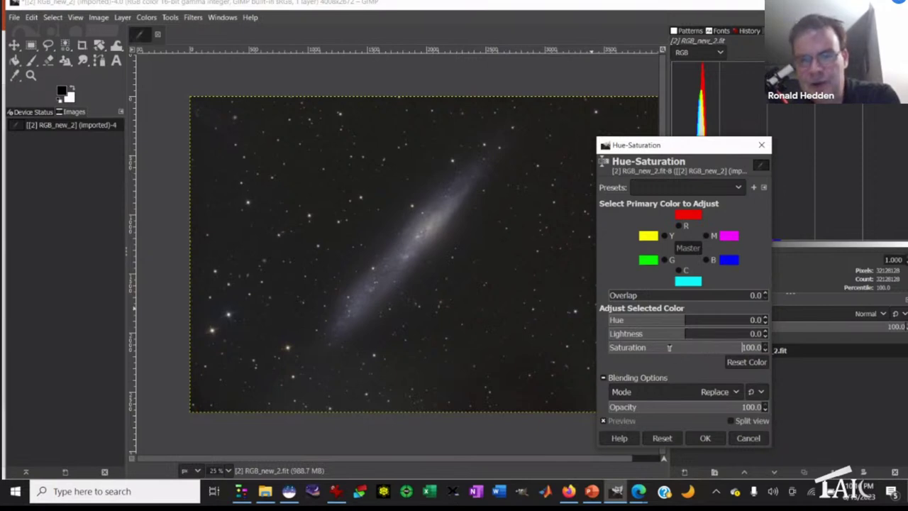
click(666, 347)
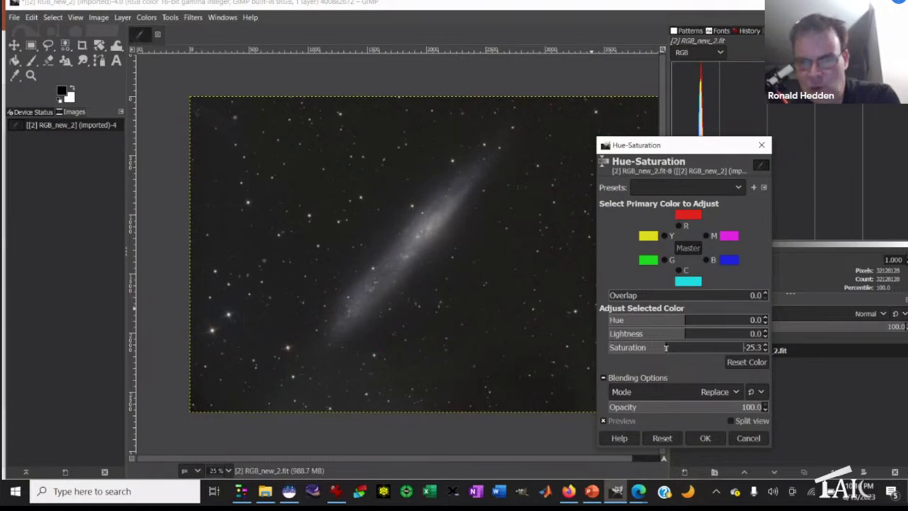
drag(666, 348, 772, 351)
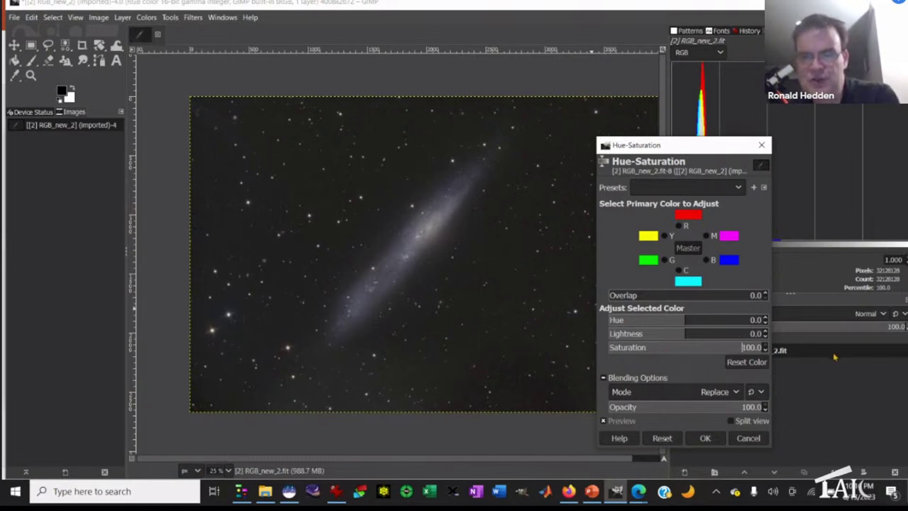
click(705, 439)
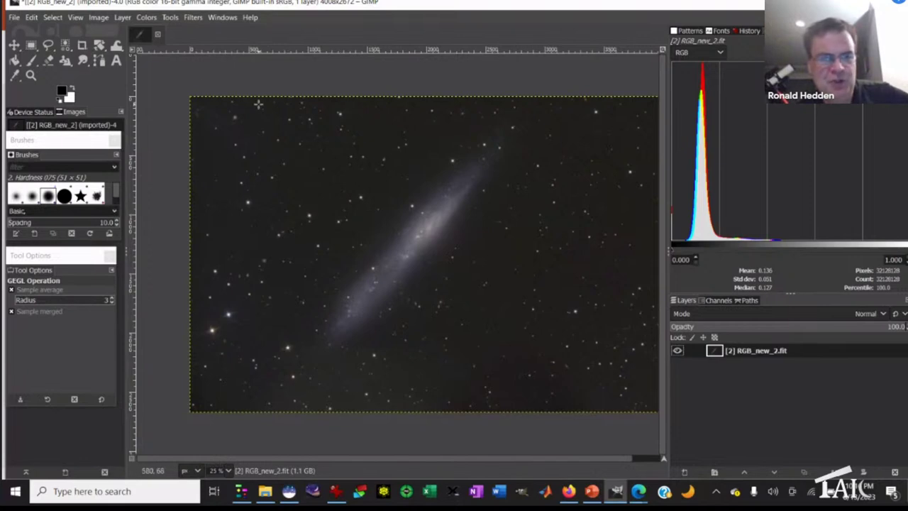
Flip RGB_new_2.fit vertically with Image > Transform > Flip Vertically.
click(100, 17)
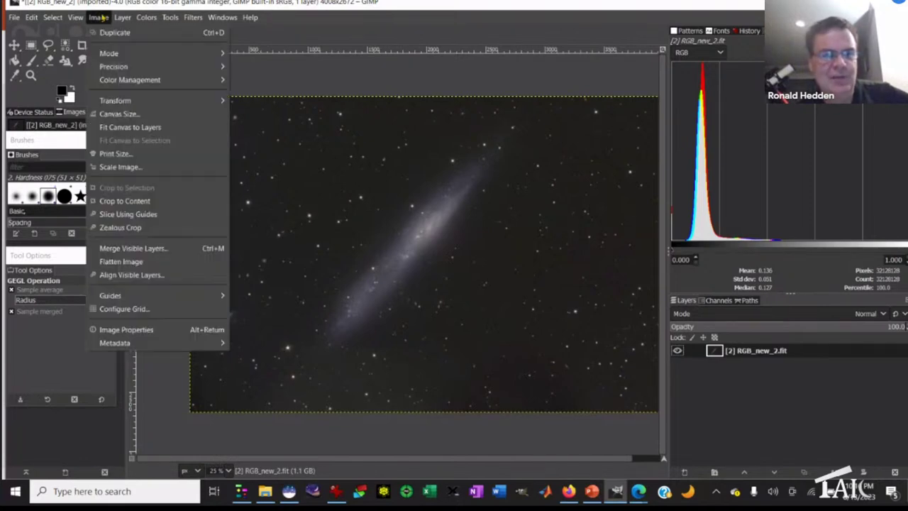
mouse_move(129, 102)
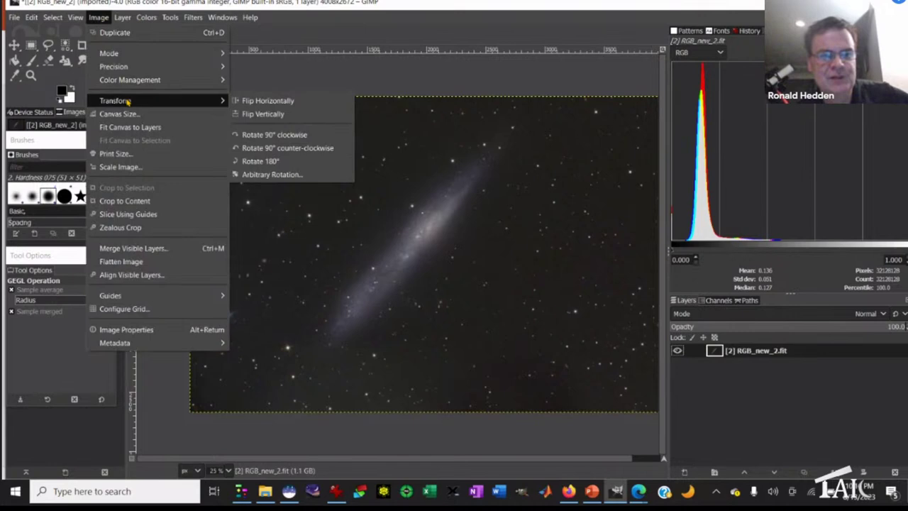
click(262, 115)
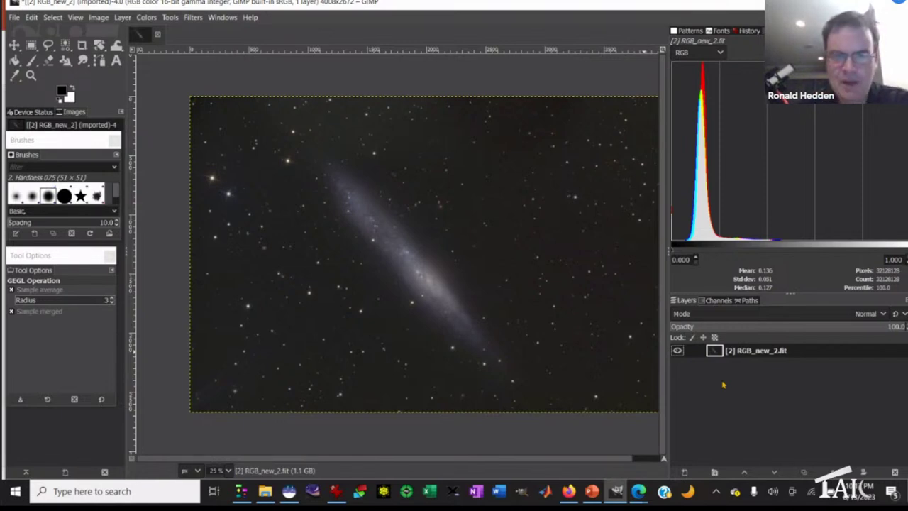
key(plus)
key(plus)
key(plus)
key(plus)
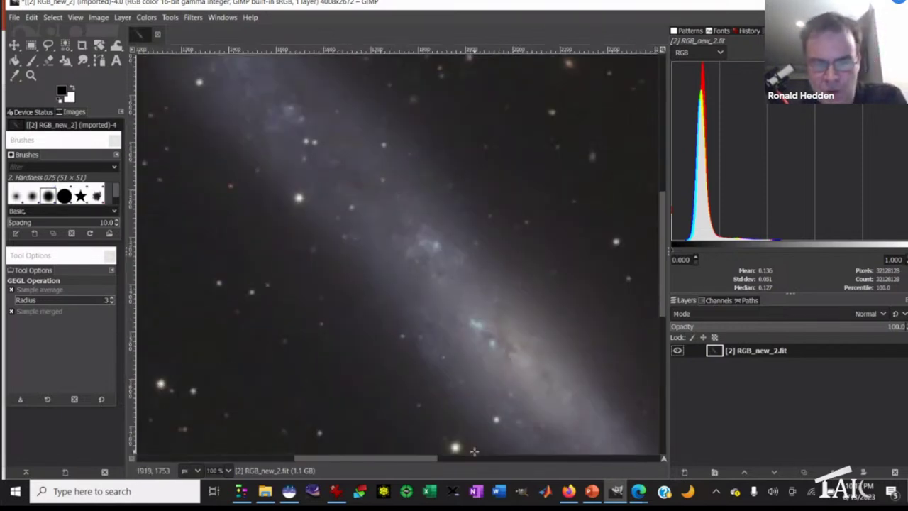
scroll(474, 451, right, 6)
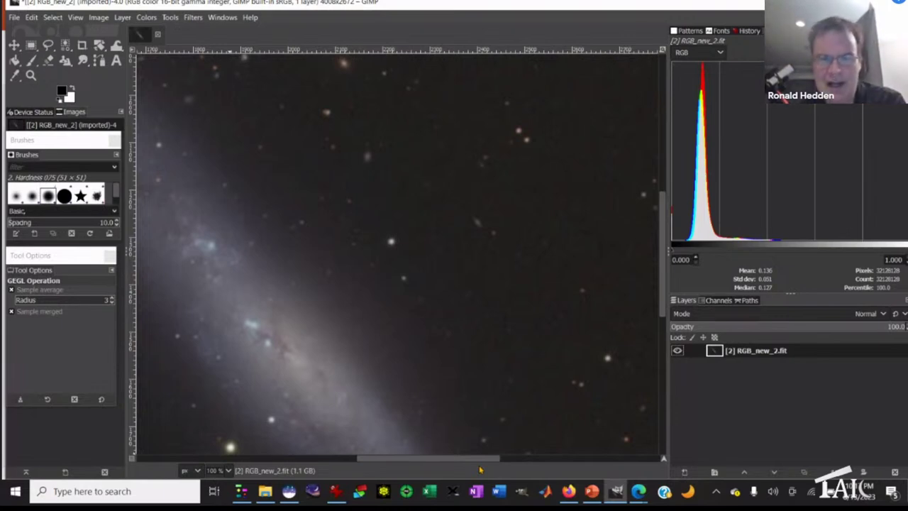
scroll(466, 462, left, 1)
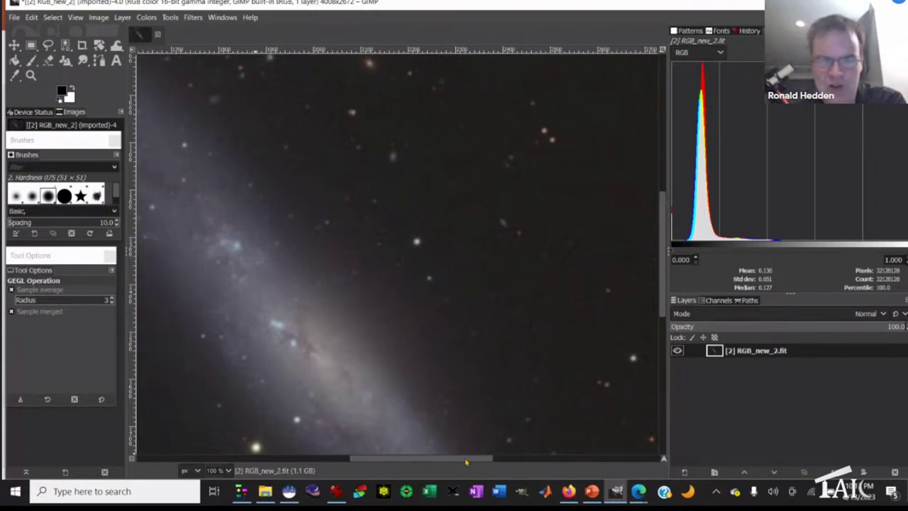
scroll(662, 227, down, 3)
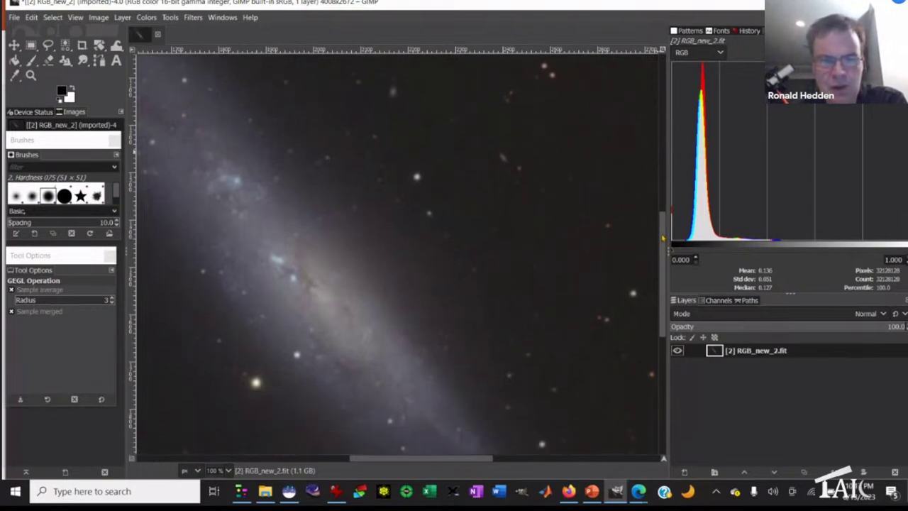
scroll(664, 239, down, 1)
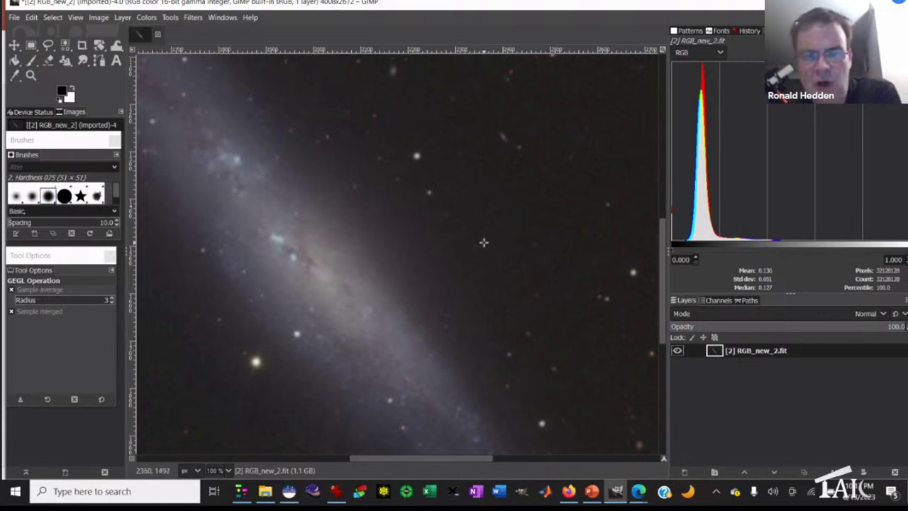
scroll(484, 242, up, 2)
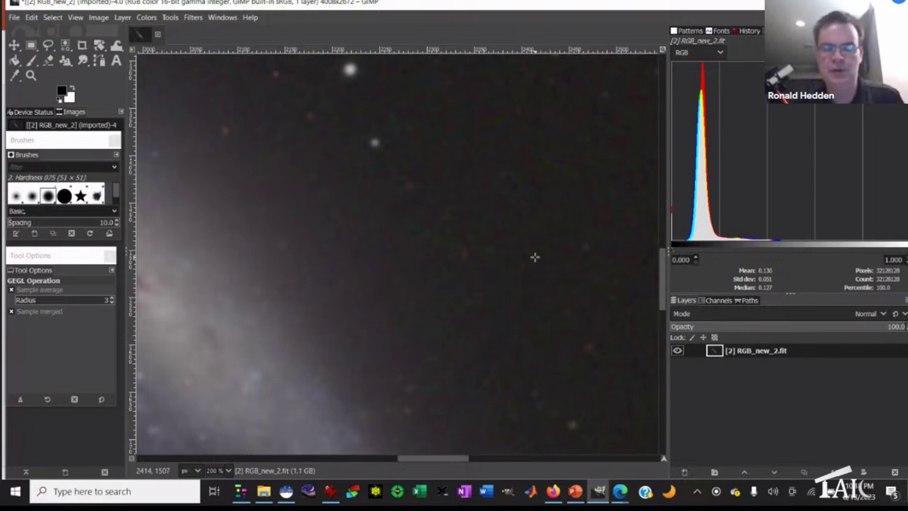
scroll(535, 258, down, 2)
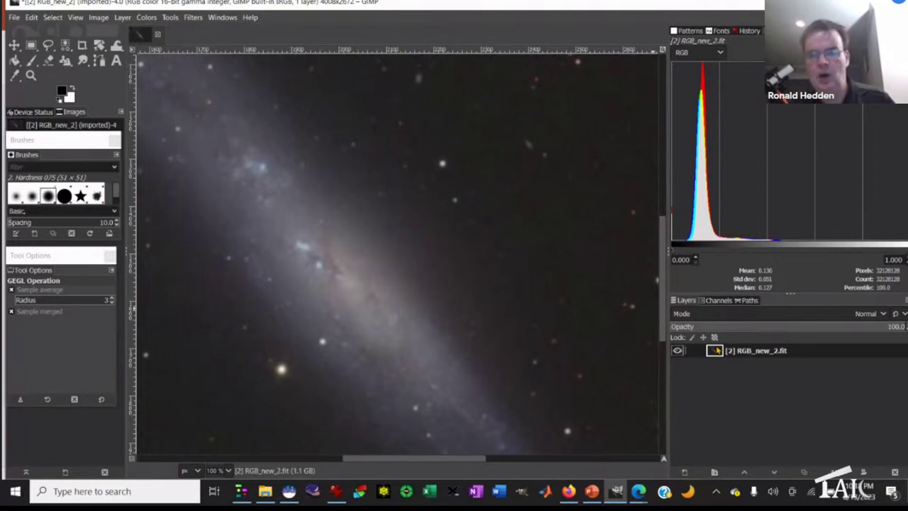
click(15, 17)
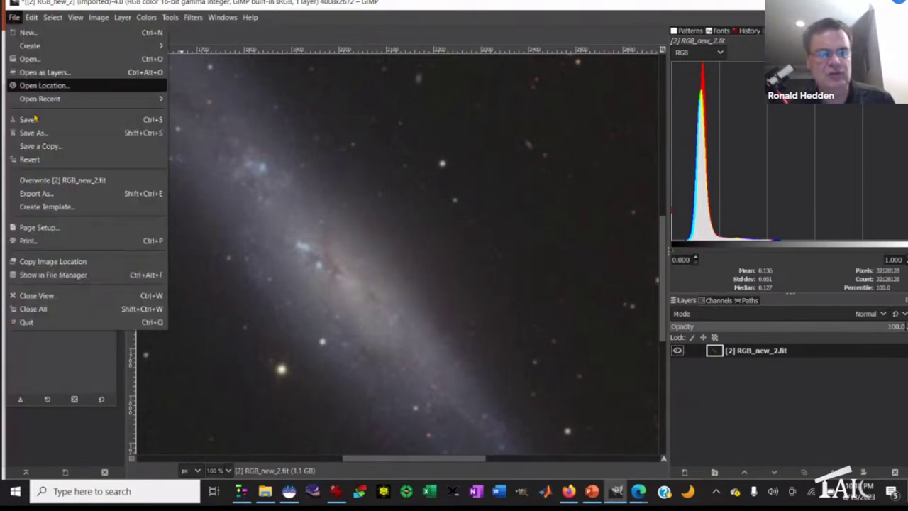
click(42, 193)
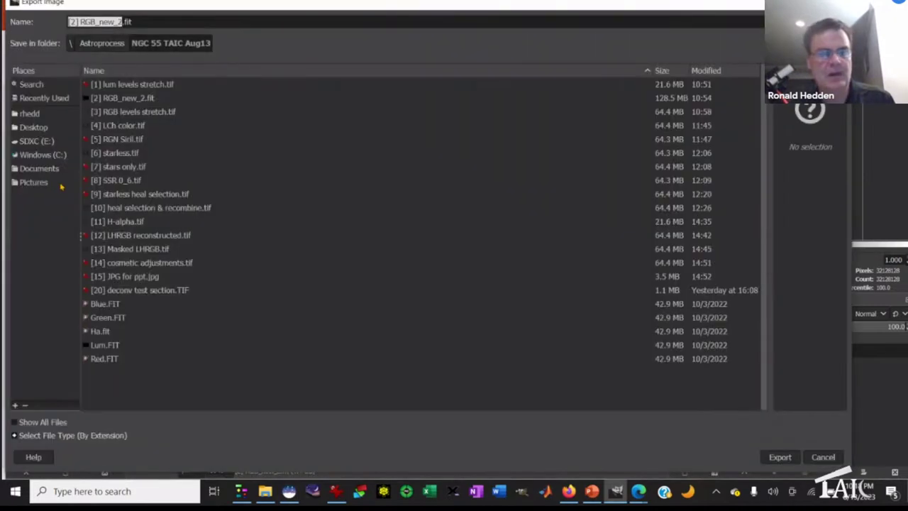
click(126, 114)
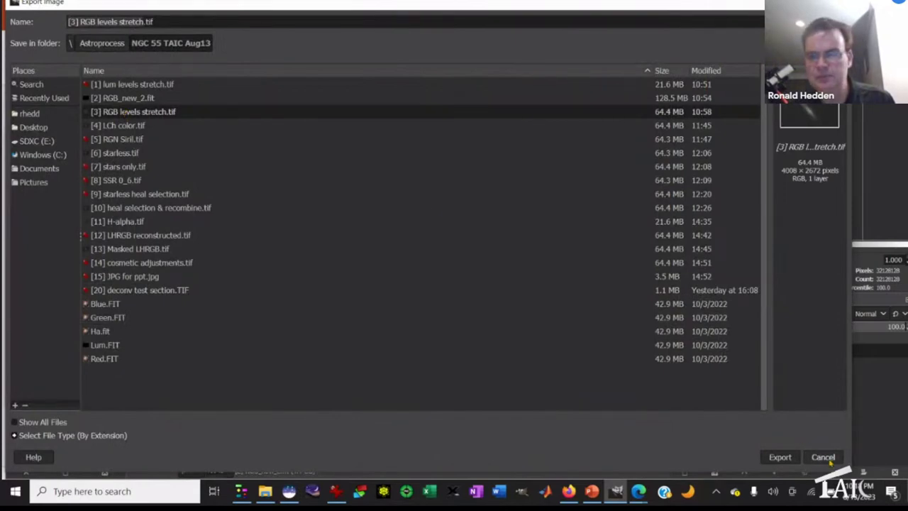
click(822, 457)
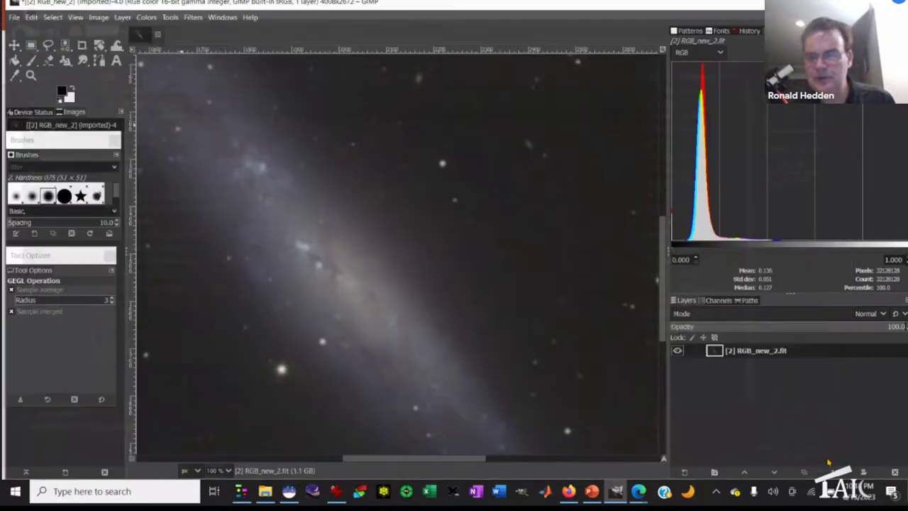
right_click(714, 351)
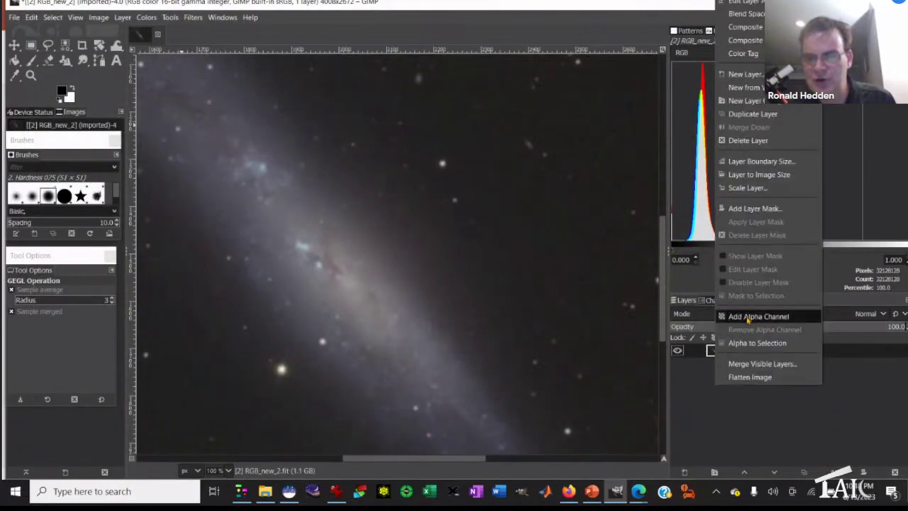
click(724, 407)
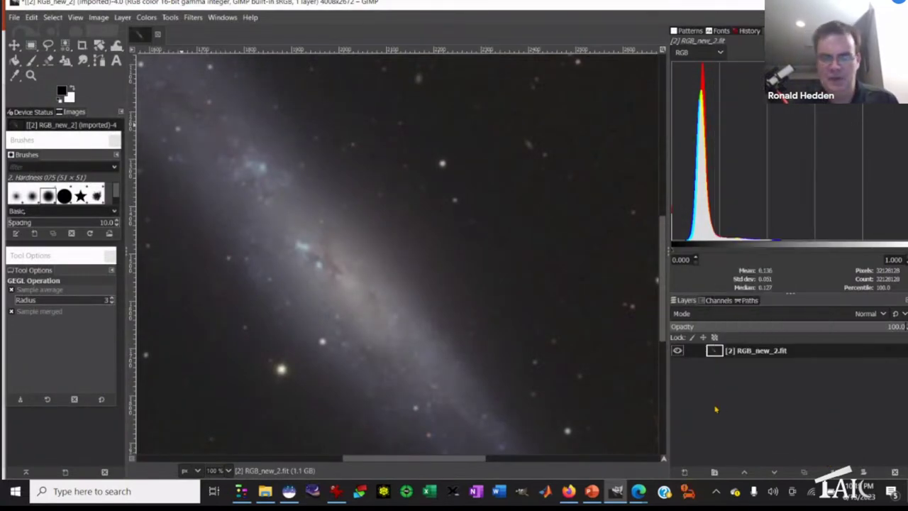
key(minus)
key(minus)
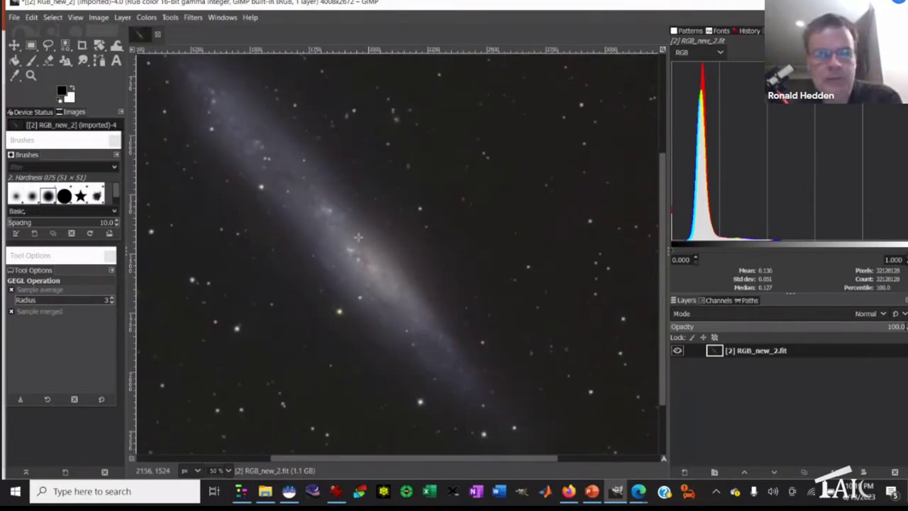
click(13, 18)
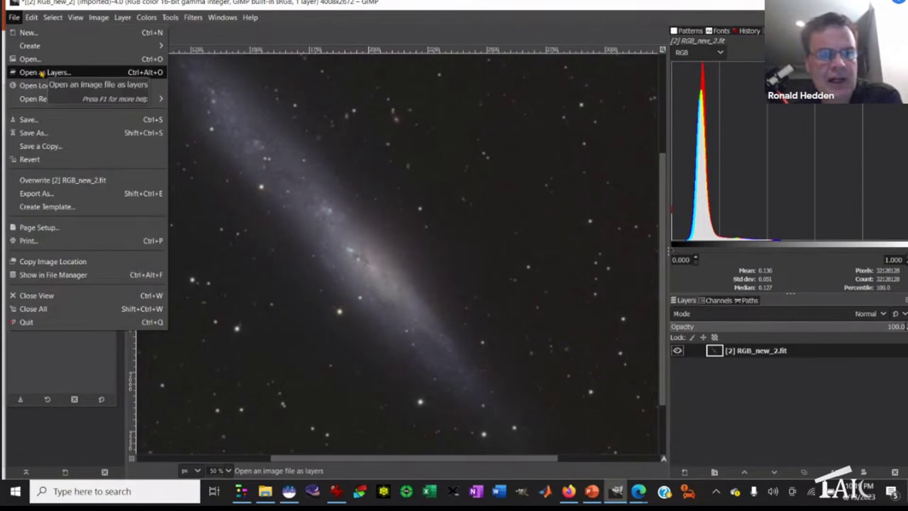
Open lum levels stretch.tif as a new top layer over RGB_new_2.fit.
click(43, 72)
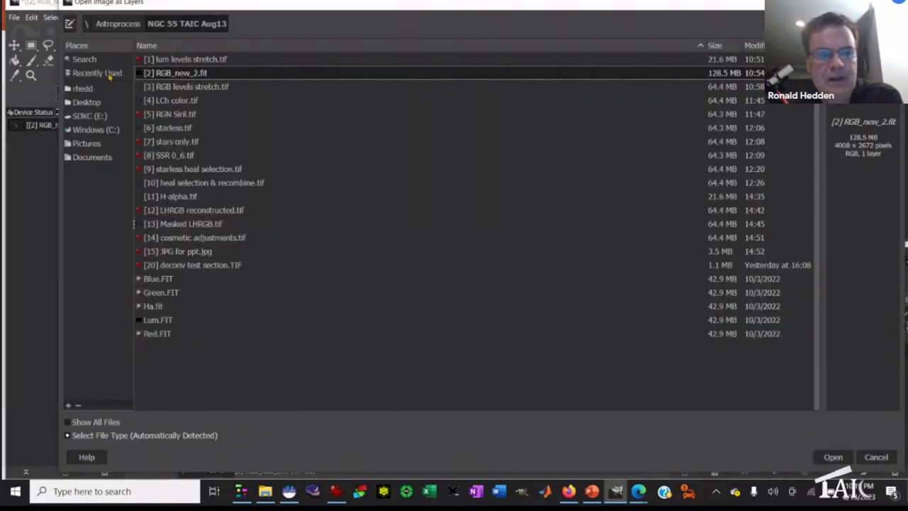
click(173, 61)
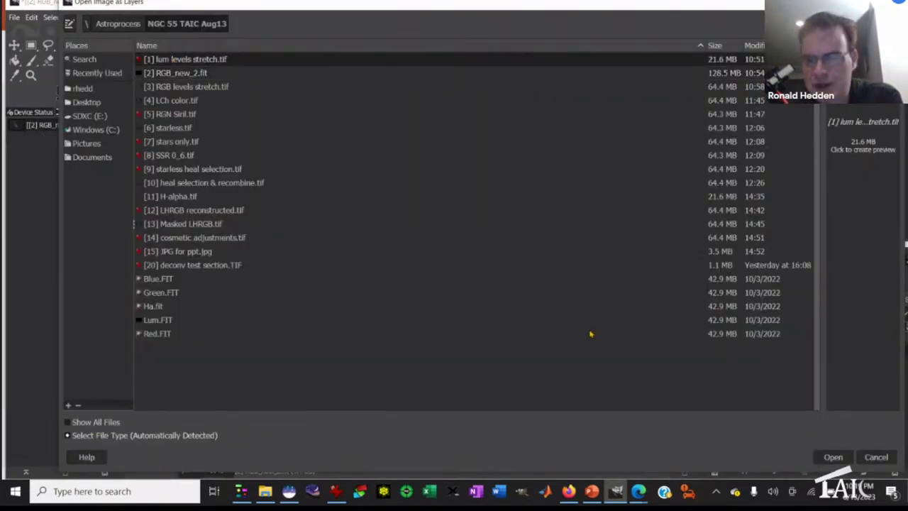
click(832, 457)
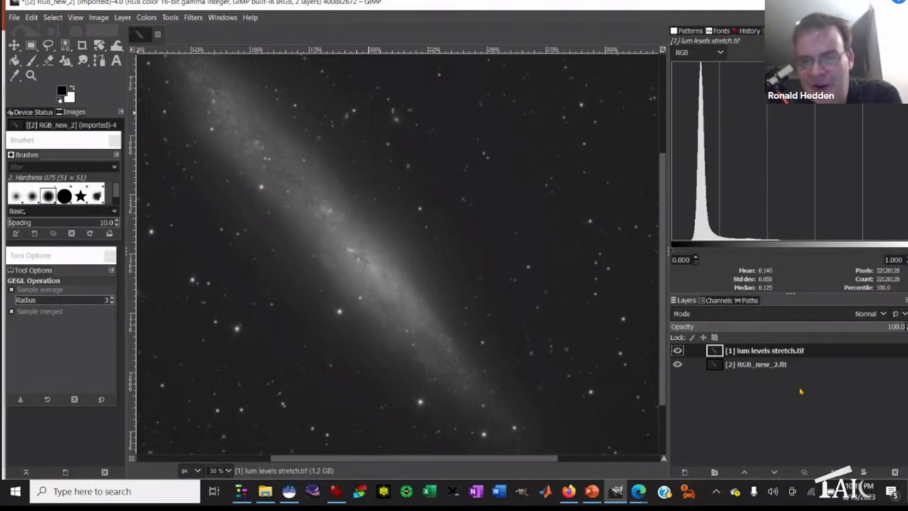
Try Luminance blend mode on the lum levels stretch layer, then return it to Normal.
click(779, 317)
scroll(785, 249, down, 5)
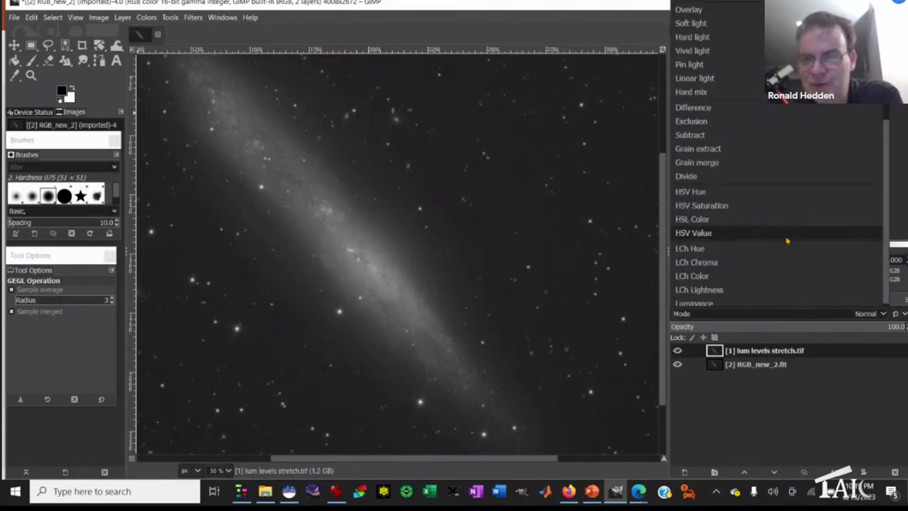
click(720, 304)
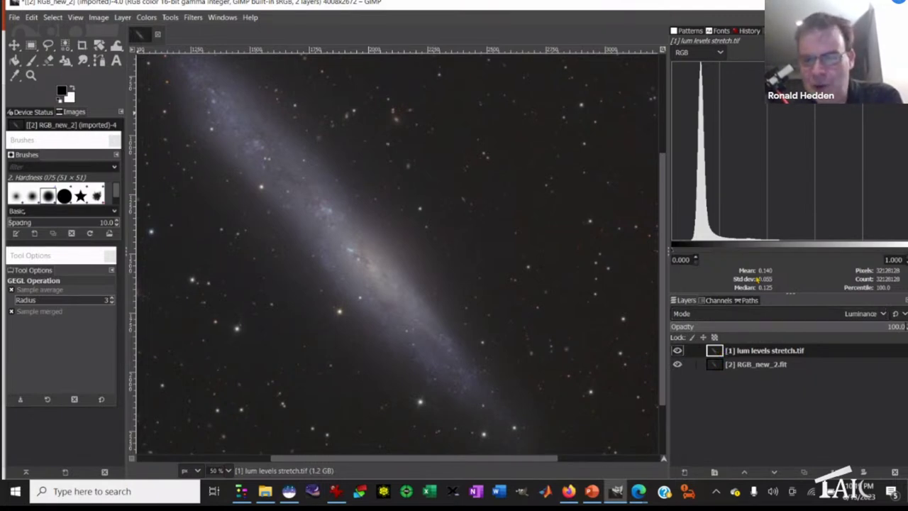
click(736, 314)
scroll(752, 254, up, 5)
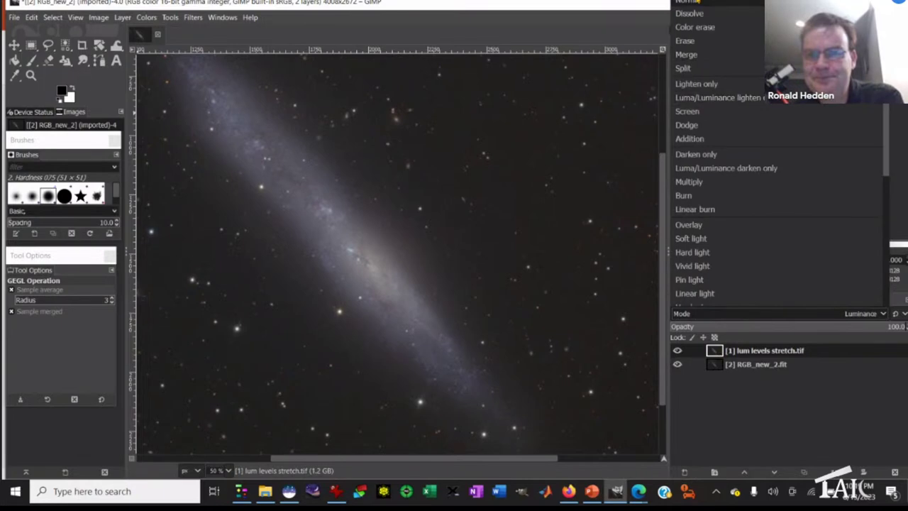
click(741, 144)
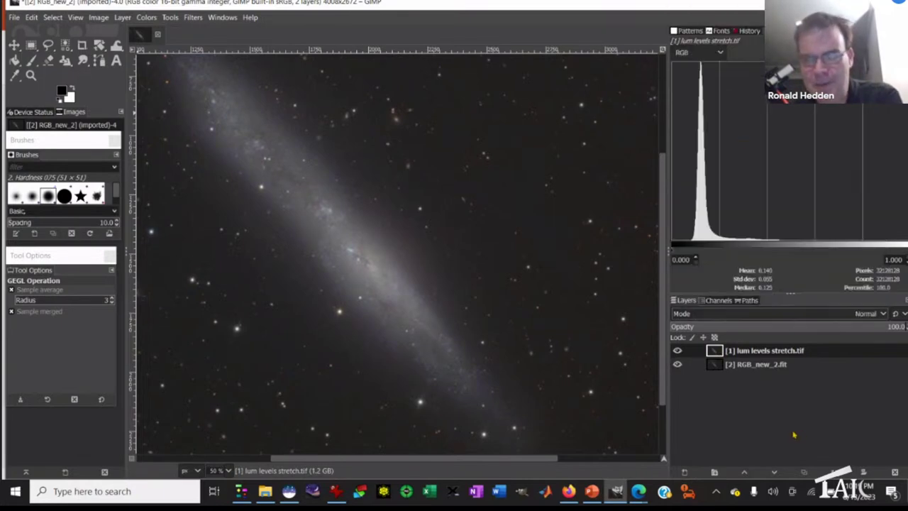
Put lum levels stretch below RGB_new_2.fit and set RGB_new_2.fit to LCh Color mode.
click(774, 472)
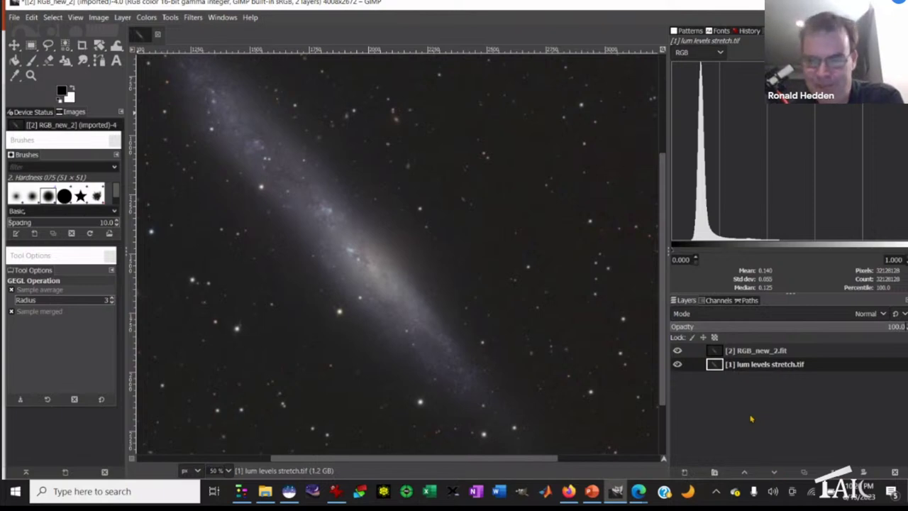
click(713, 355)
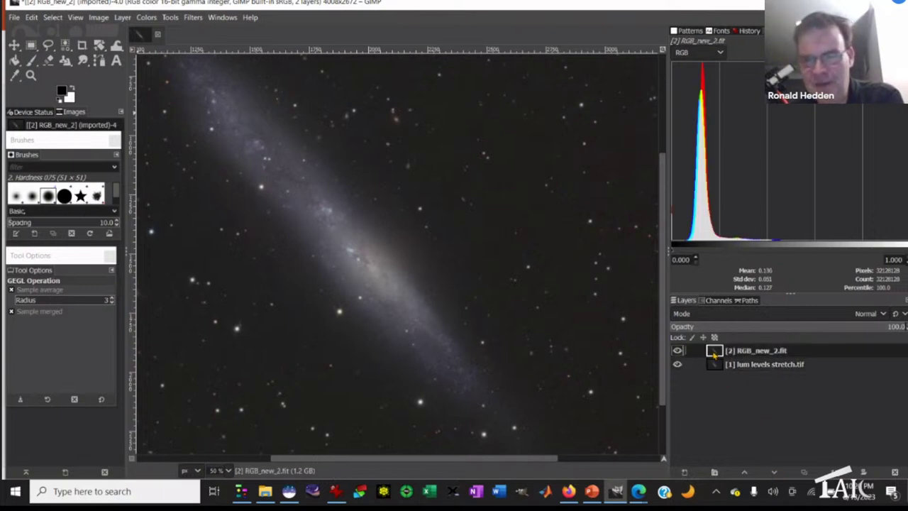
click(851, 315)
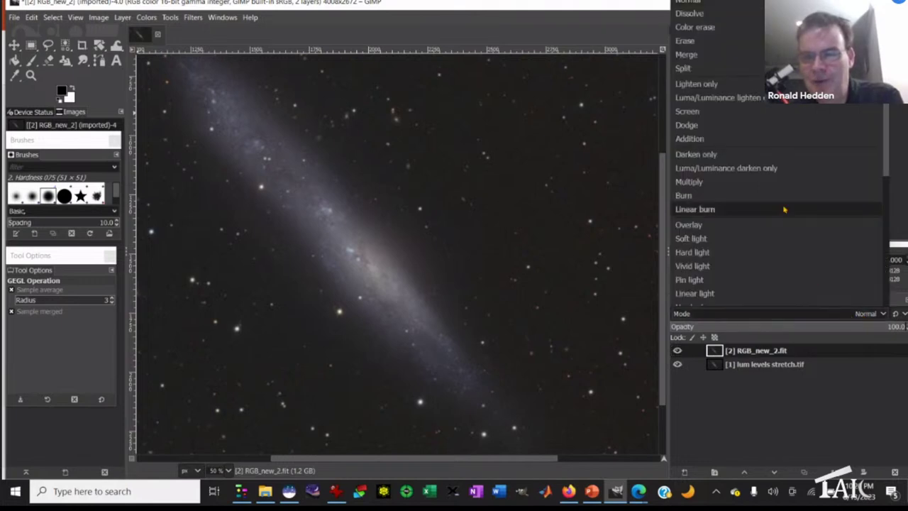
scroll(780, 209, down, 10)
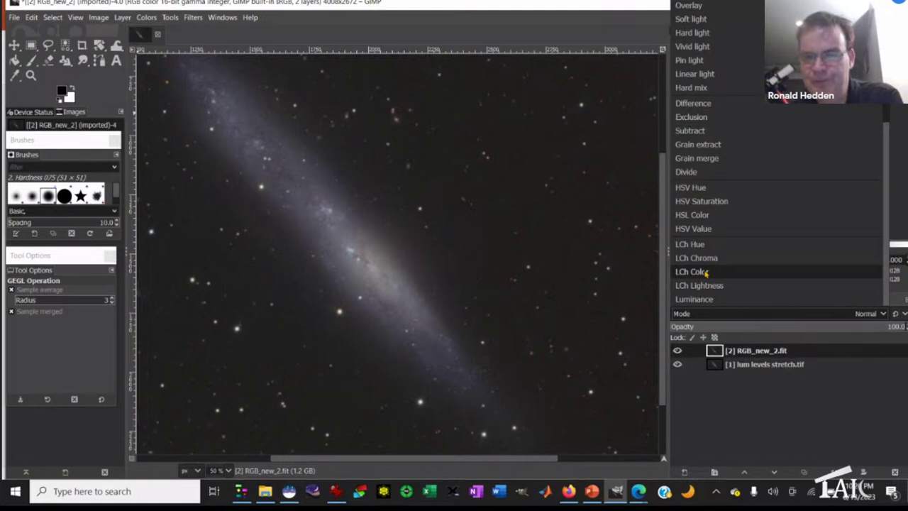
click(705, 273)
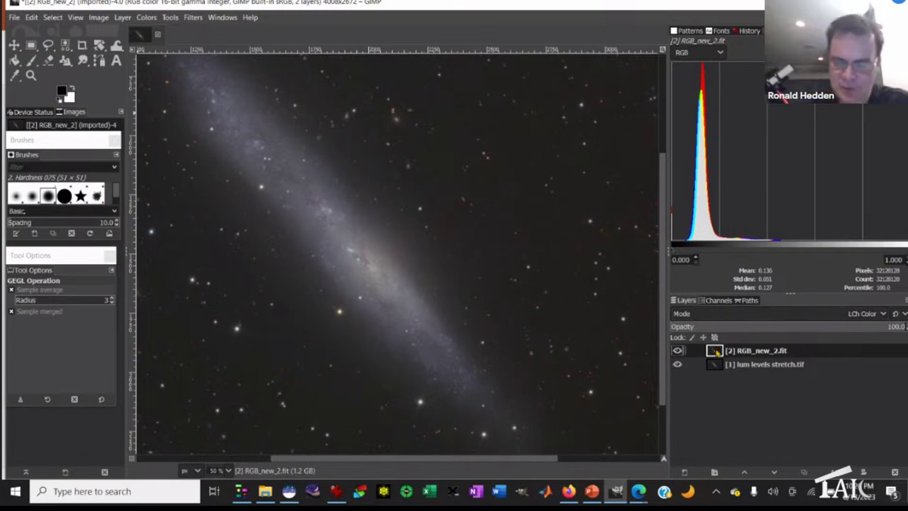
key(plus)
key(plus)
key(plus)
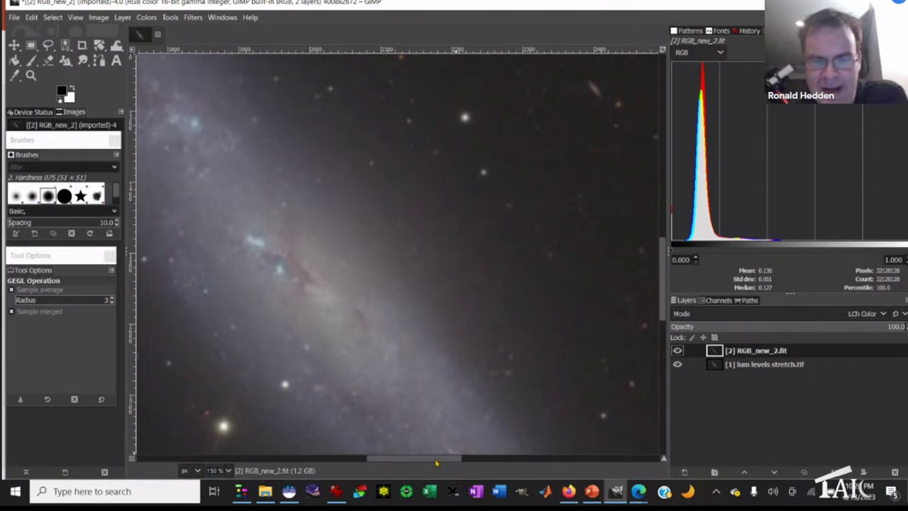
drag(436, 461, 455, 461)
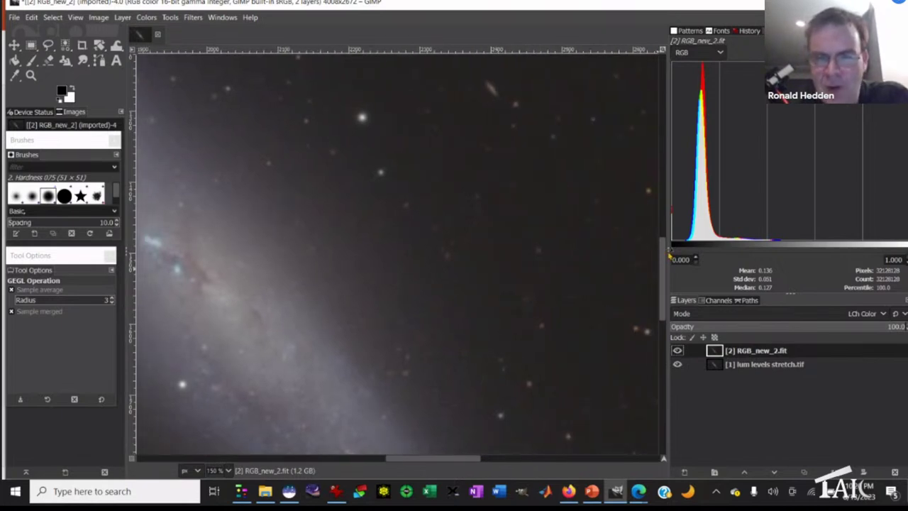
Widen the histogram and Layers panels, then pan across the canvas.
drag(671, 251, 628, 260)
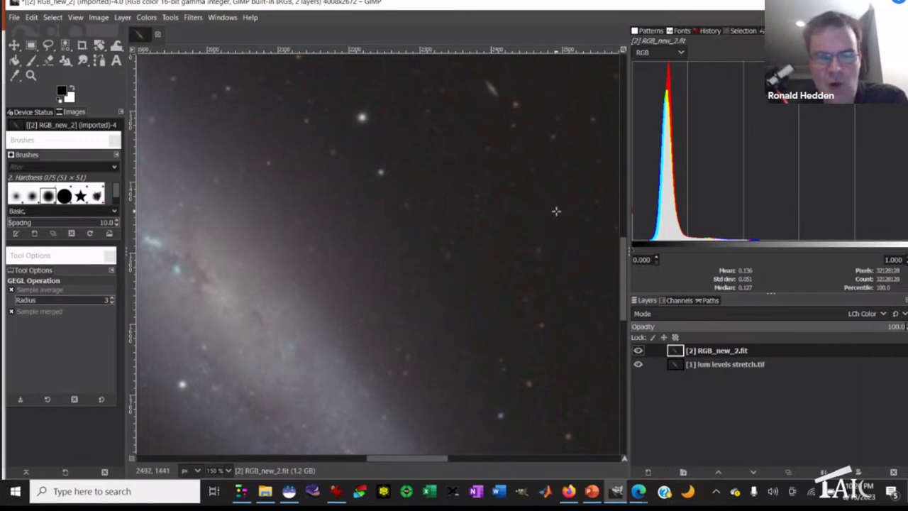
drag(435, 459, 414, 459)
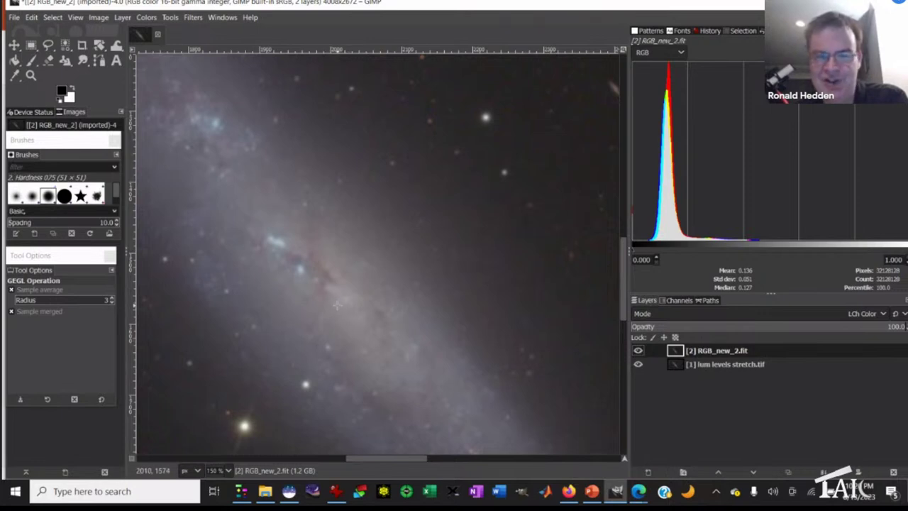
drag(414, 460, 438, 457)
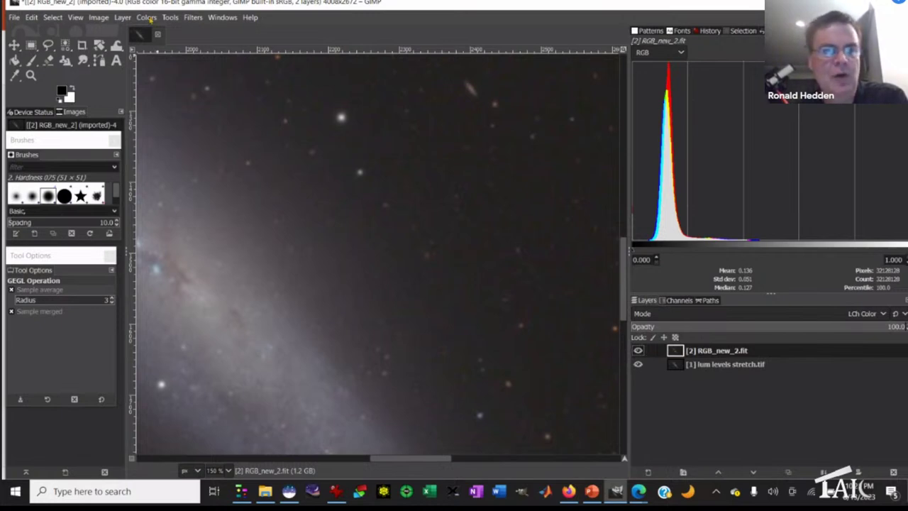
Open Colors > Curves for RGB_new_2.fit, and move and enlarge the Curves window.
click(146, 17)
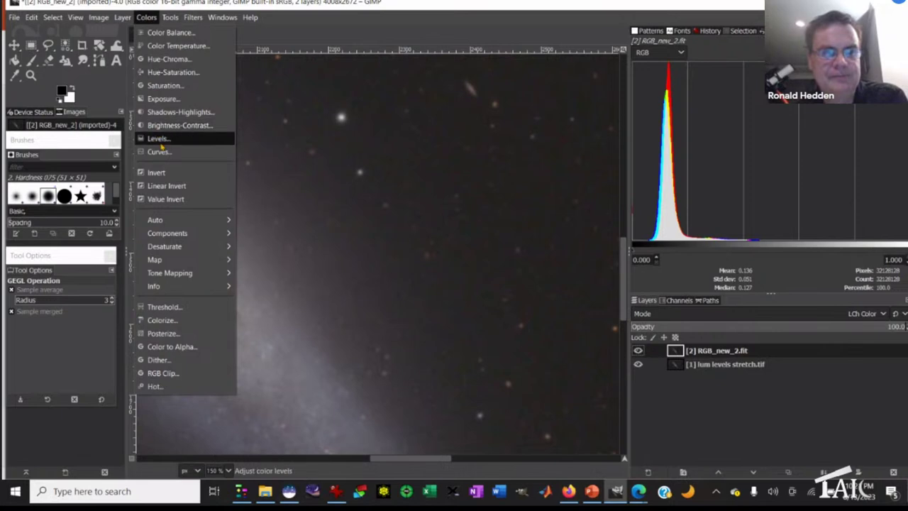
click(161, 151)
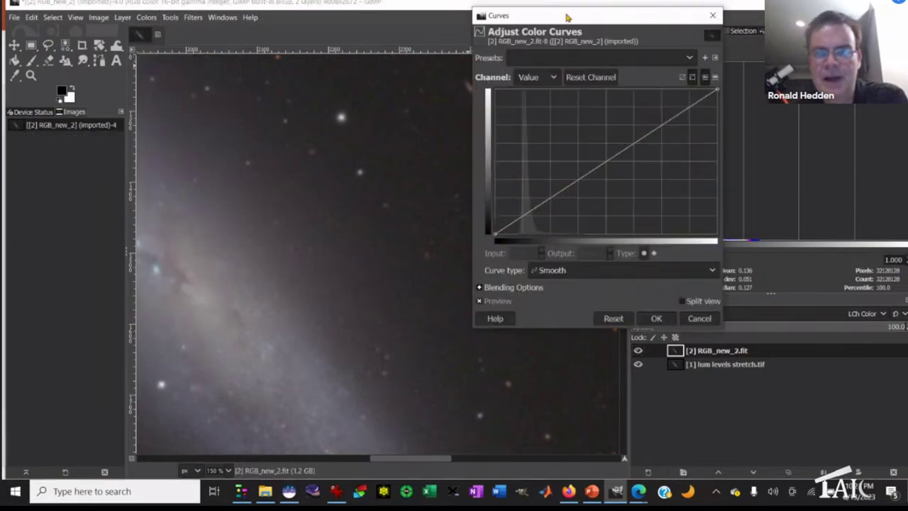
drag(569, 16, 608, 39)
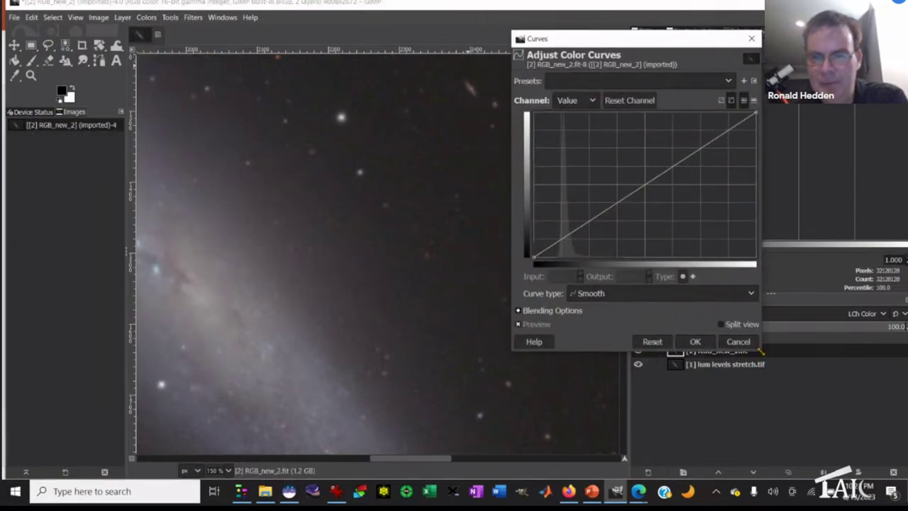
drag(761, 350, 870, 419)
drag(690, 44, 721, 56)
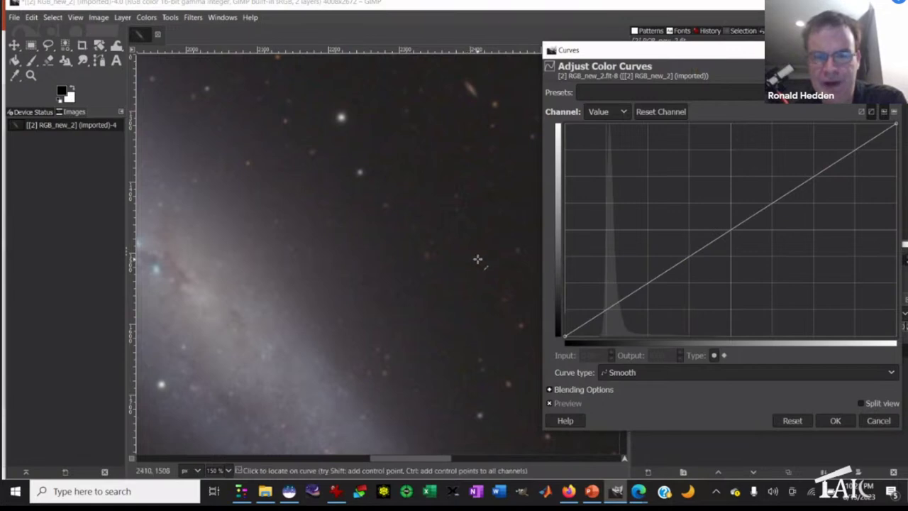
click(478, 259)
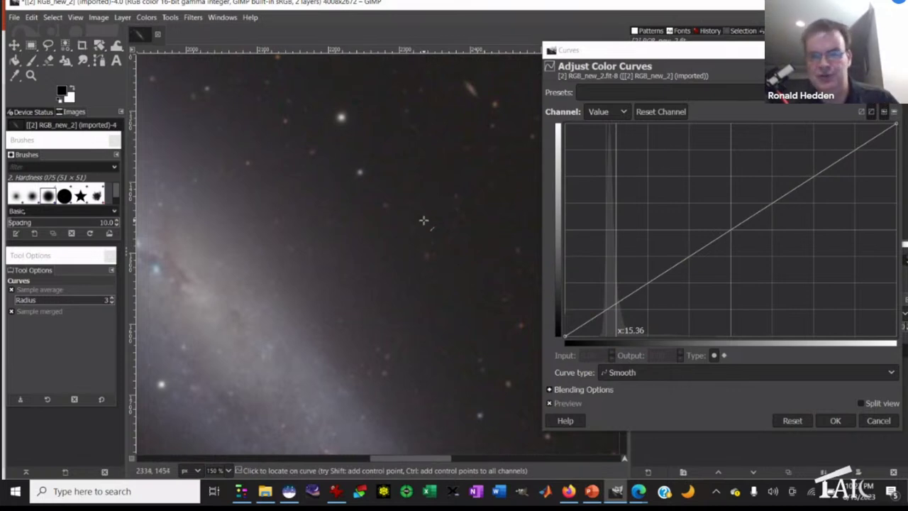
Make an S curve: lift the black end to 13.75 and set an upper point at 55.06/77.16.
click(643, 287)
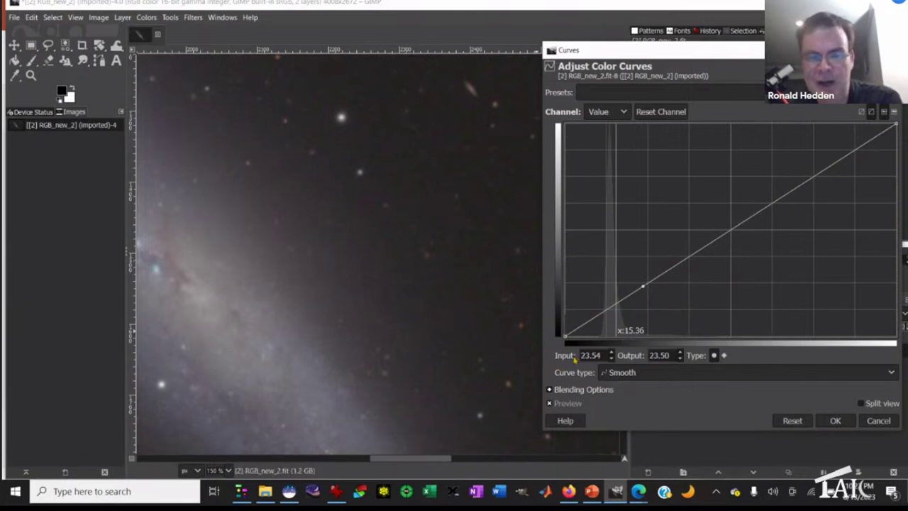
drag(564, 335, 553, 306)
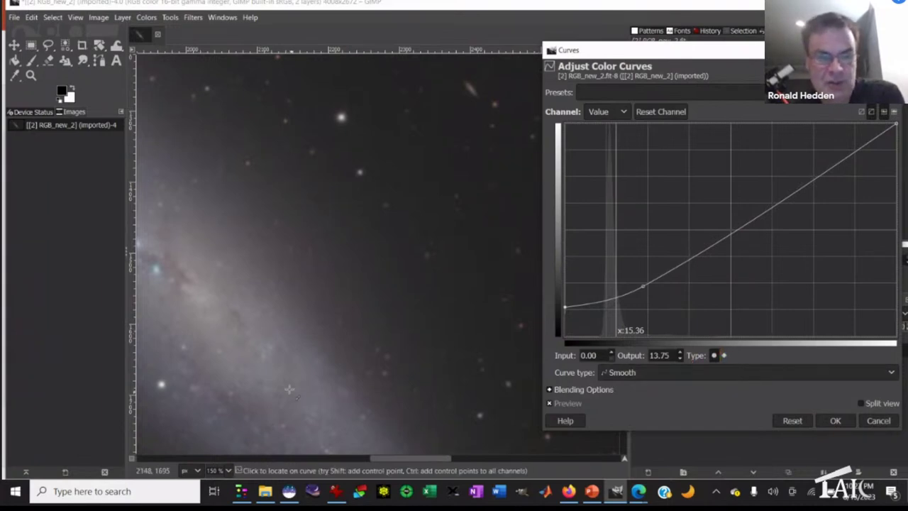
click(285, 303)
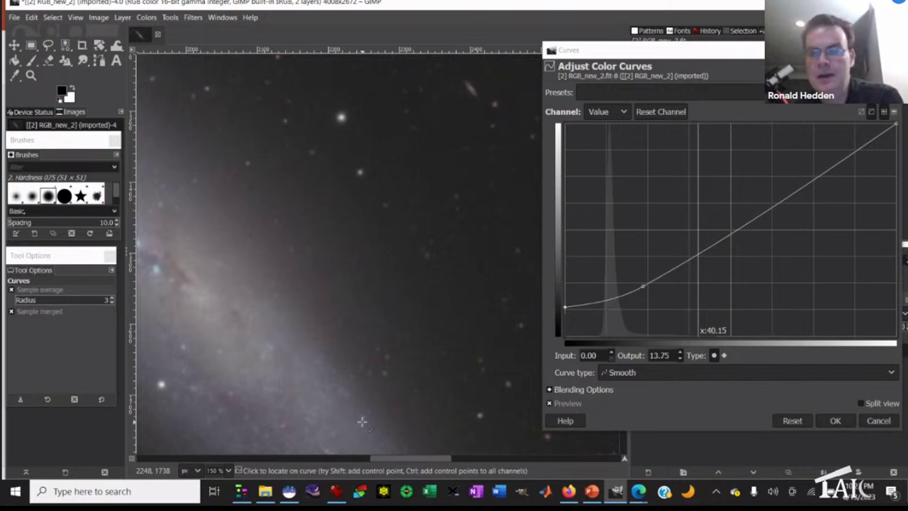
drag(783, 199, 748, 172)
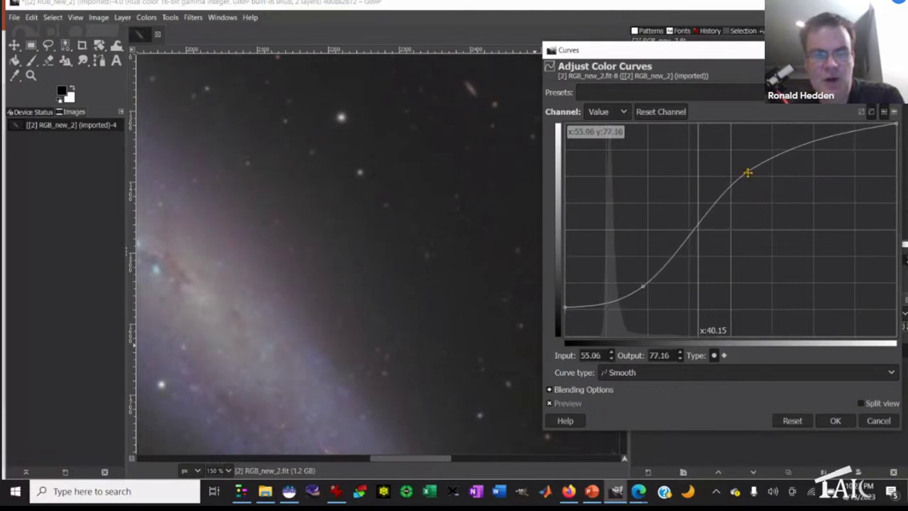
drag(426, 461, 413, 461)
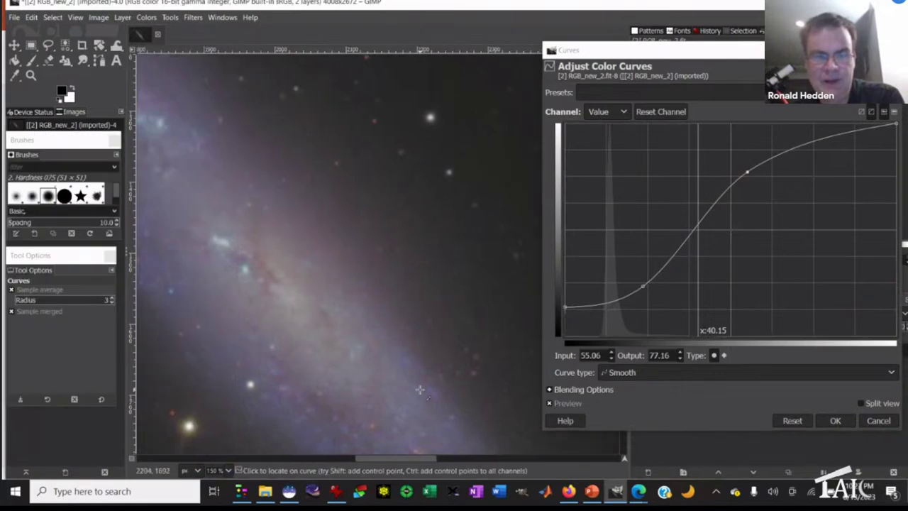
scroll(461, 320, down, 3)
drag(691, 53, 259, 72)
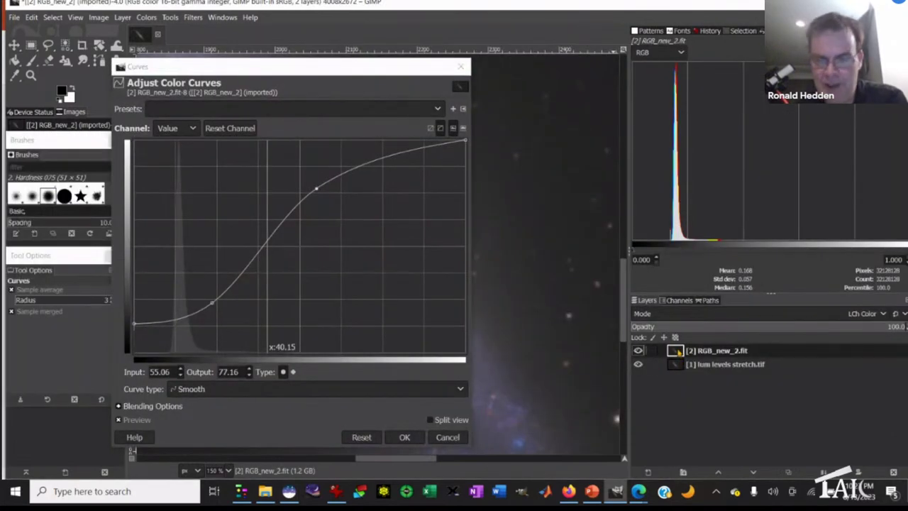
At 100% zoom with Curves docked, move the lower point to 26.82 in, 25.28 out.
key(1)
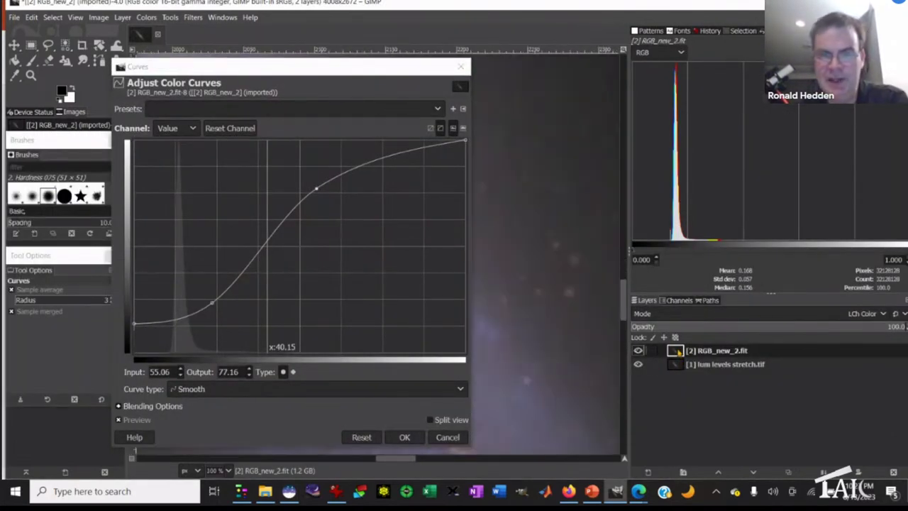
drag(264, 68, 783, 70)
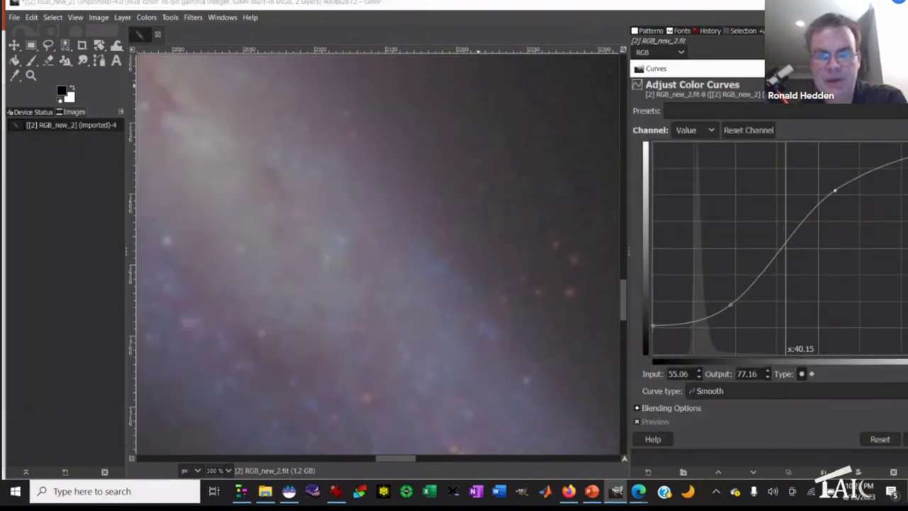
drag(397, 462, 408, 462)
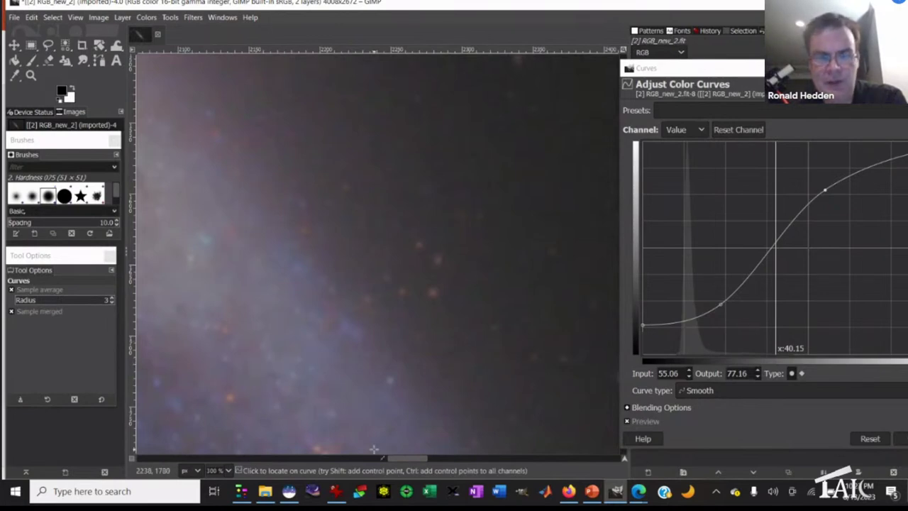
drag(406, 458, 413, 458)
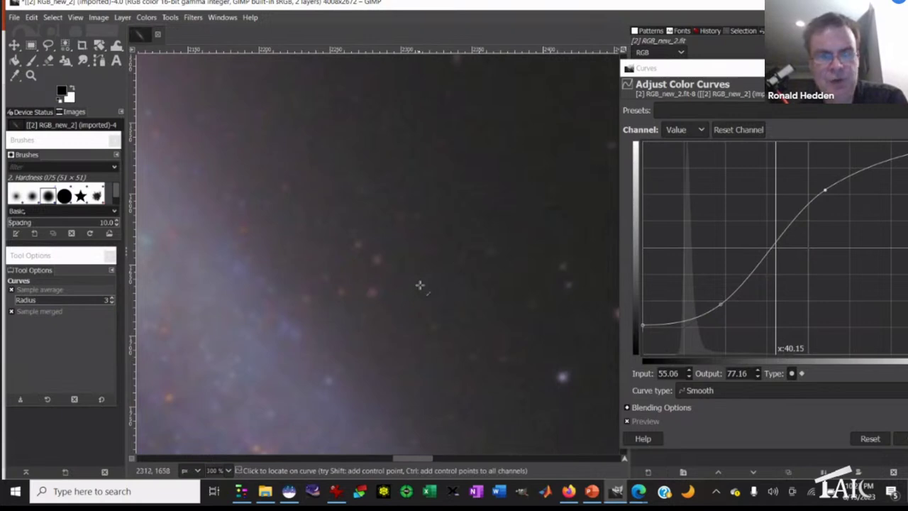
drag(410, 460, 420, 460)
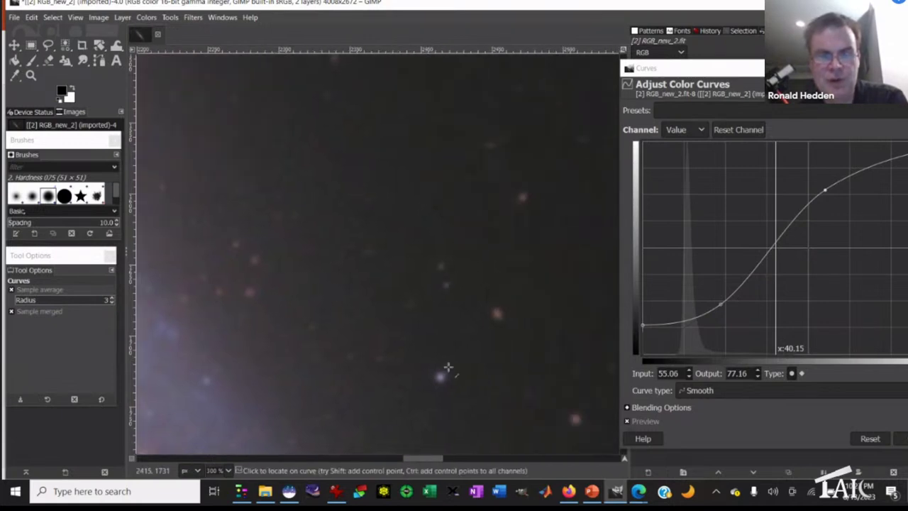
scroll(465, 287, up, 3)
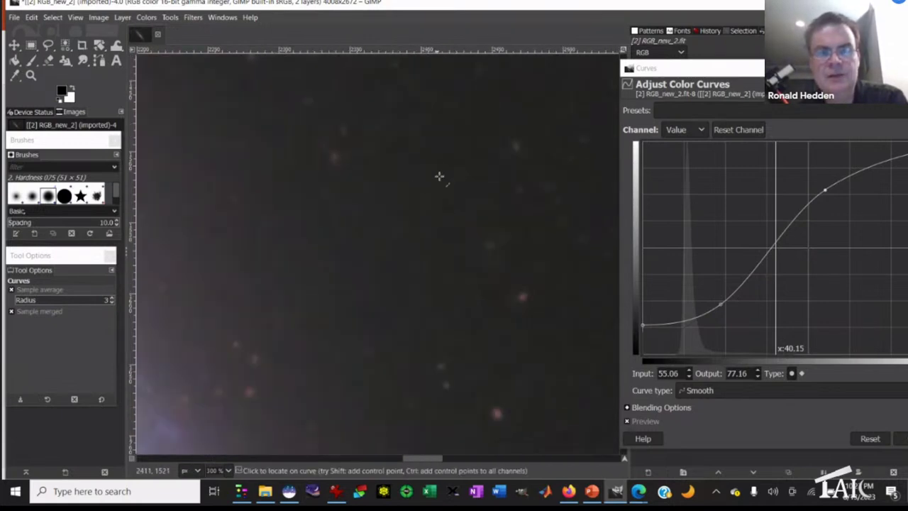
drag(426, 461, 422, 463)
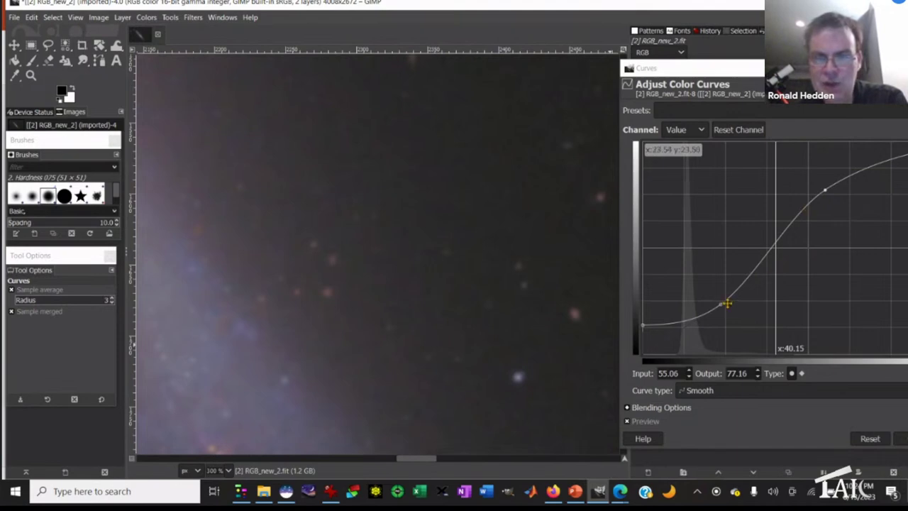
drag(722, 303, 732, 301)
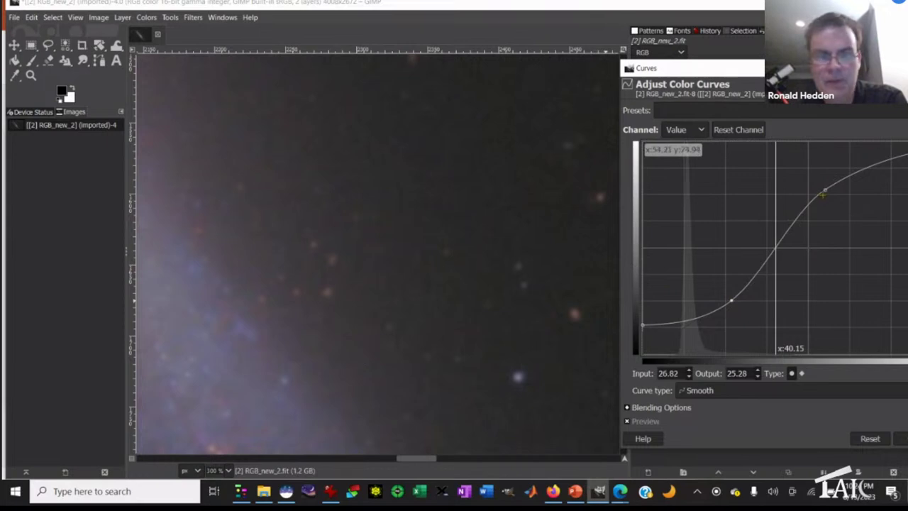
Float the Curves dialog again, zoom out to 66.7% and reposition it.
mouse_move(730, 68)
mouse_down()
mouse_move(554, 132)
mouse_move(506, 315)
mouse_move(510, 384)
mouse_up()
click(674, 352)
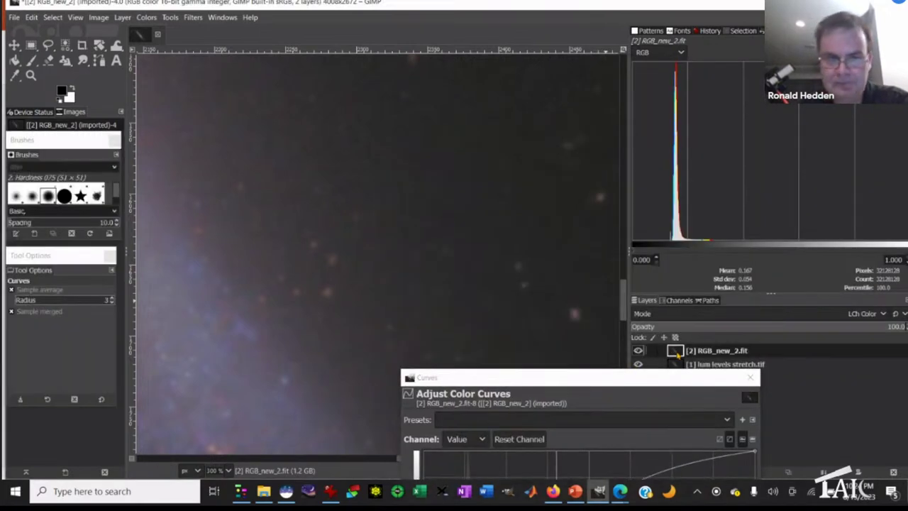
key(minus)
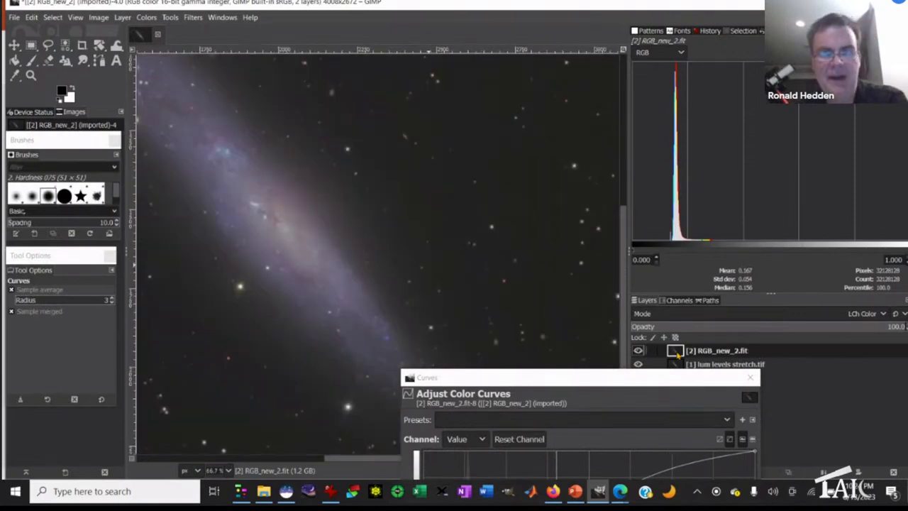
drag(579, 383, 639, 111)
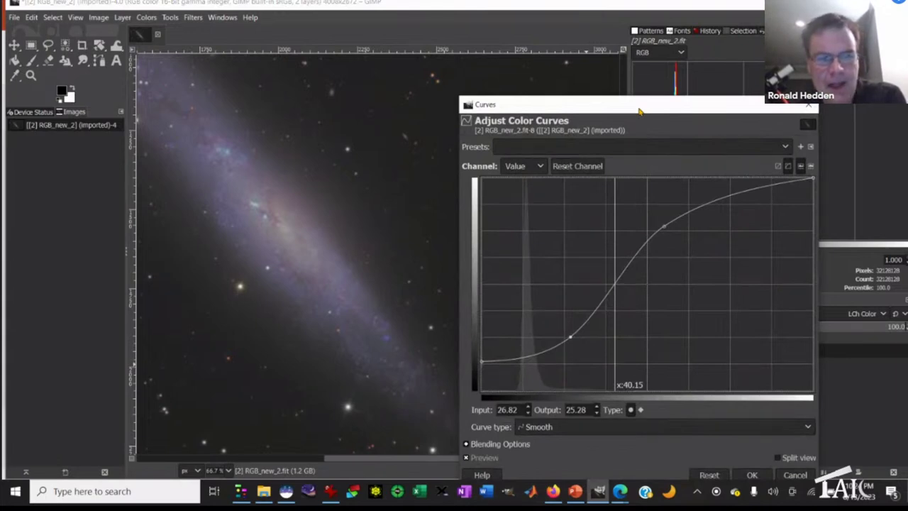
Apply the curves adjustment, then pan and zoom to 200–300% to inspect colour noise.
click(751, 475)
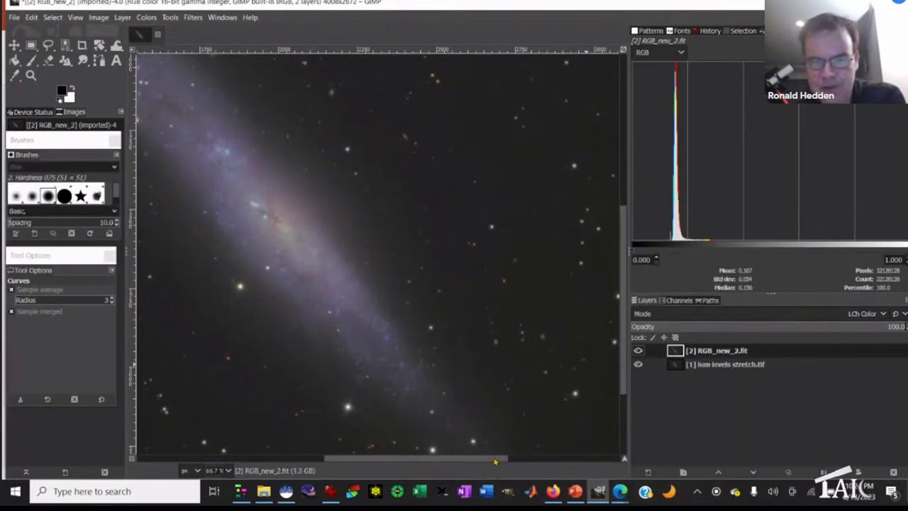
drag(497, 460, 433, 464)
scroll(458, 406, down, 3)
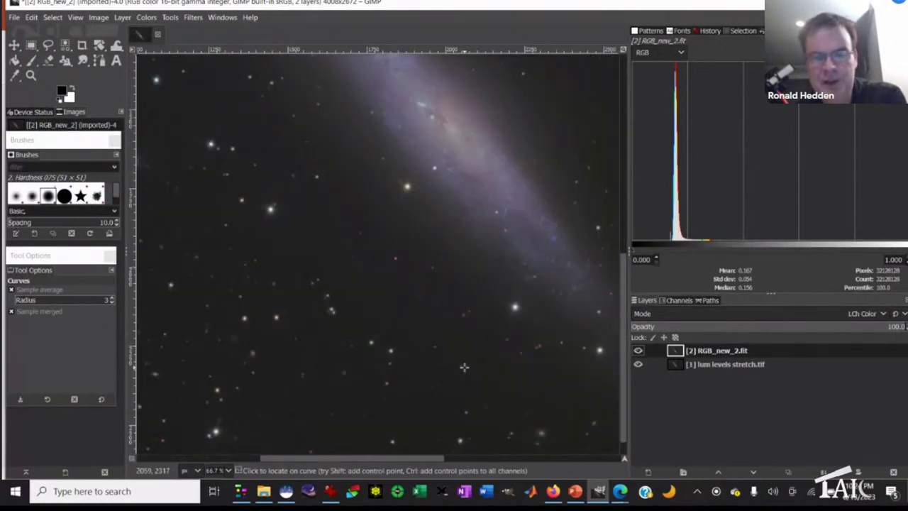
drag(629, 378, 626, 344)
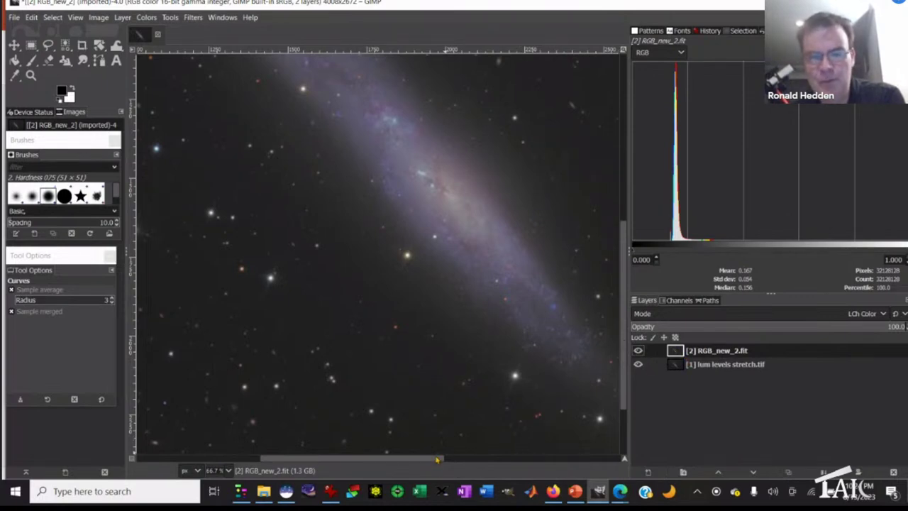
drag(437, 461, 487, 463)
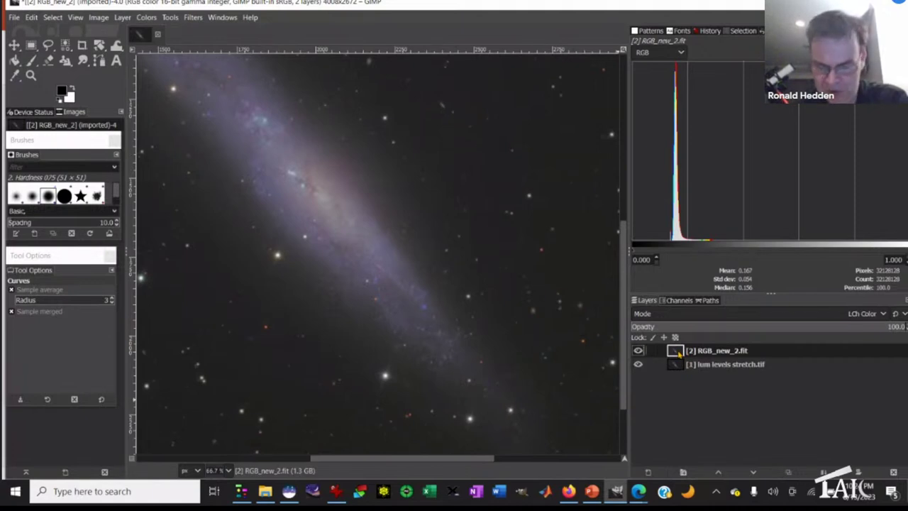
key(plus)
key(plus)
key(plus)
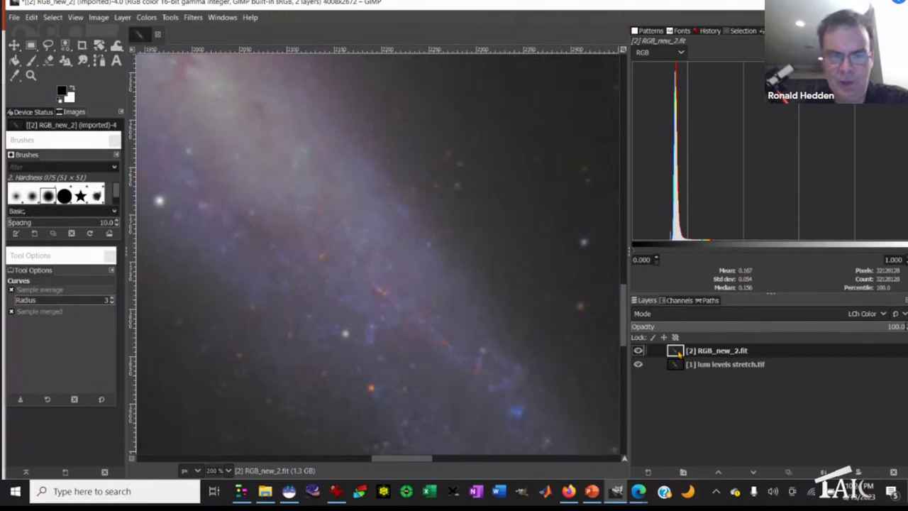
key(plus)
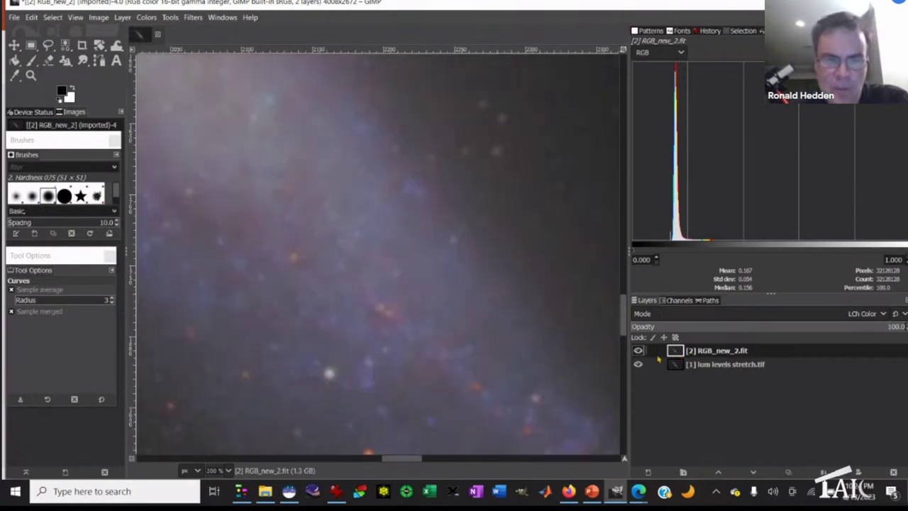
scroll(426, 338, down, 4)
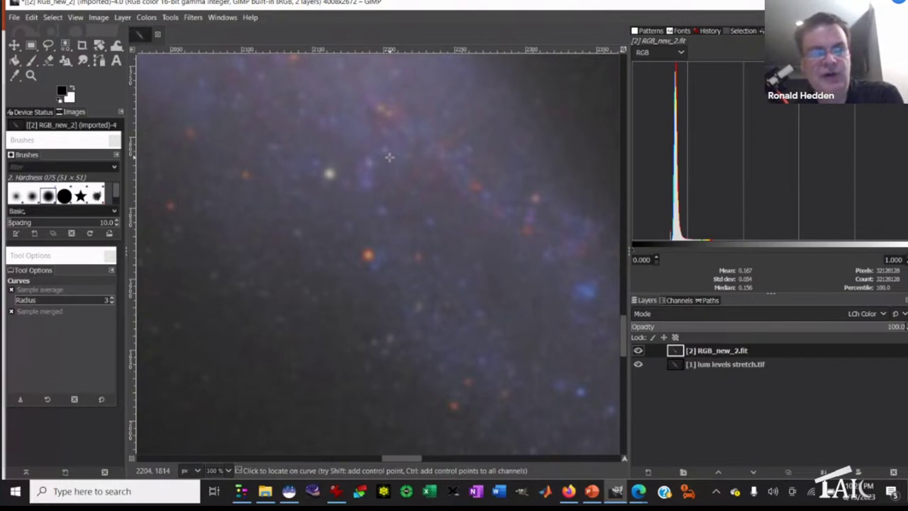
Preview a Gaussian Blur on the colour layer at size 0.5, then 1.0, and cancel it.
click(192, 17)
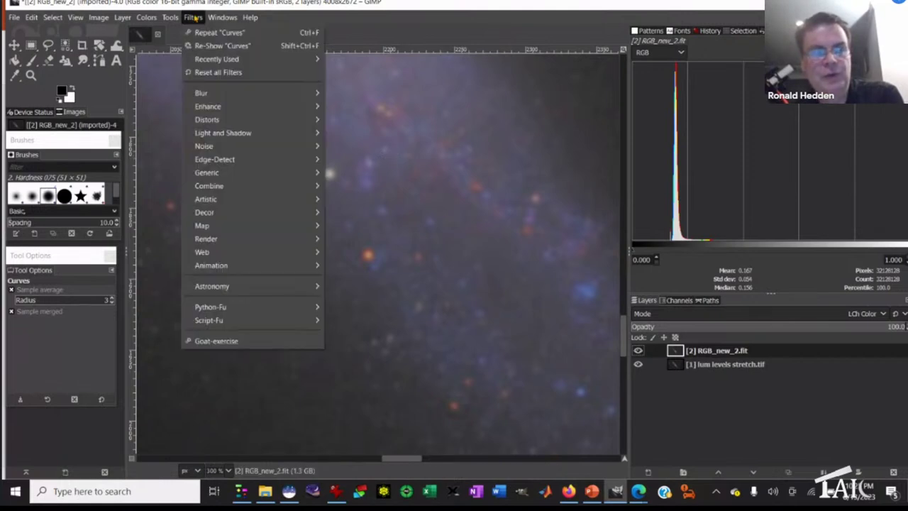
mouse_move(235, 92)
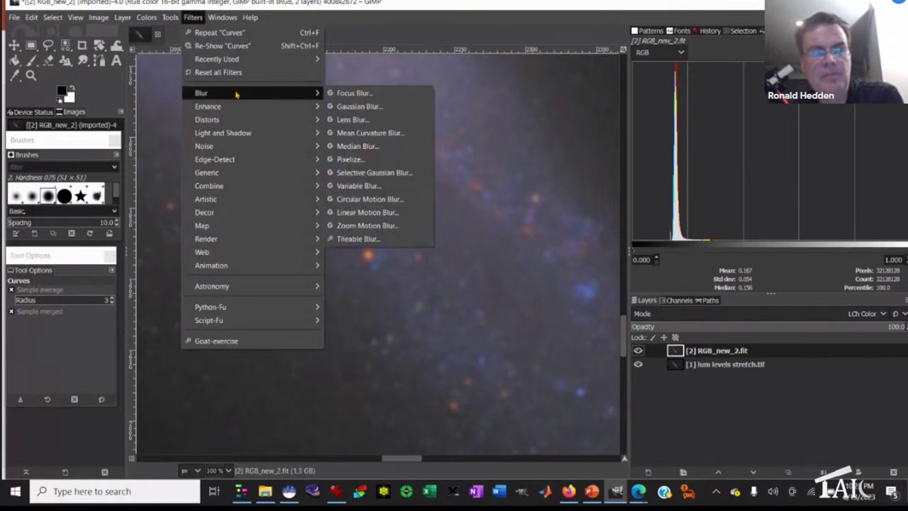
click(349, 106)
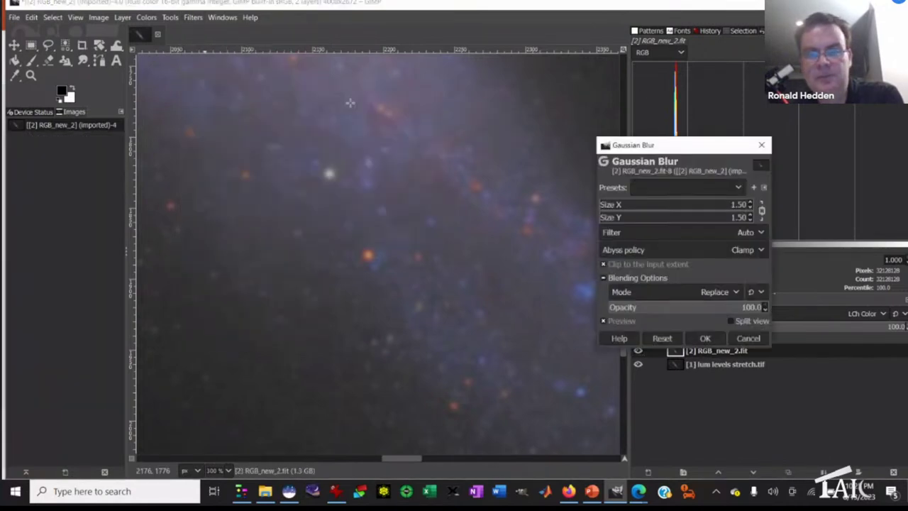
drag(688, 151, 705, 70)
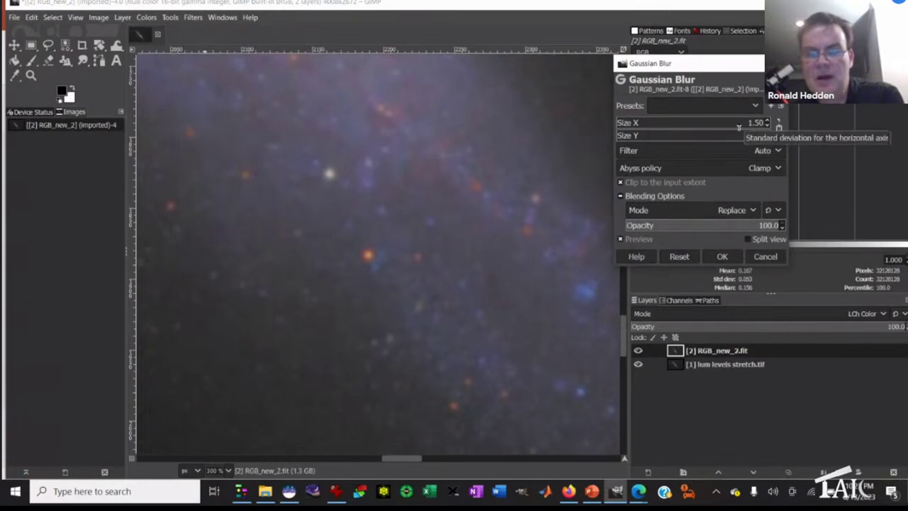
click(767, 125)
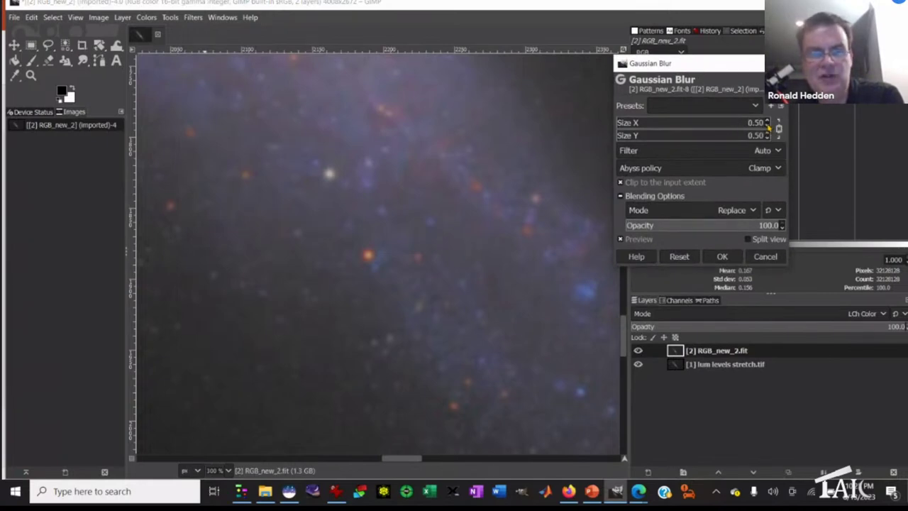
click(768, 122)
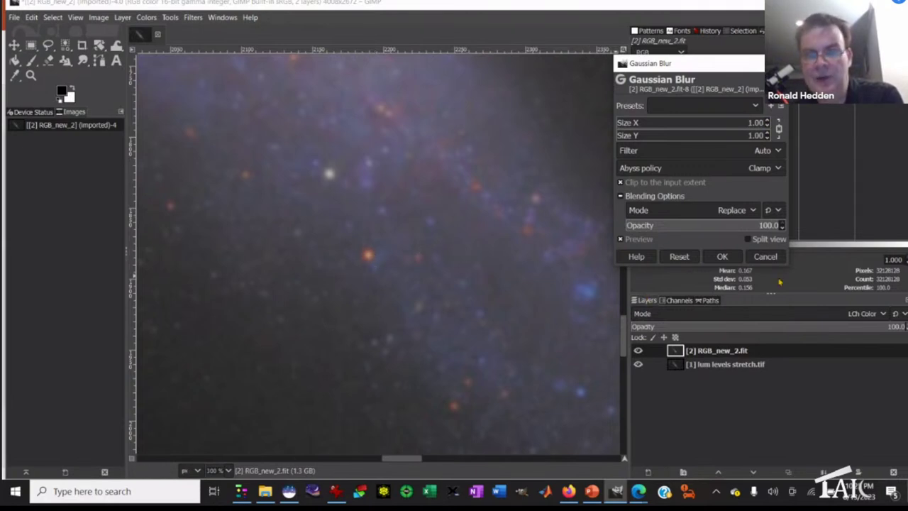
click(766, 257)
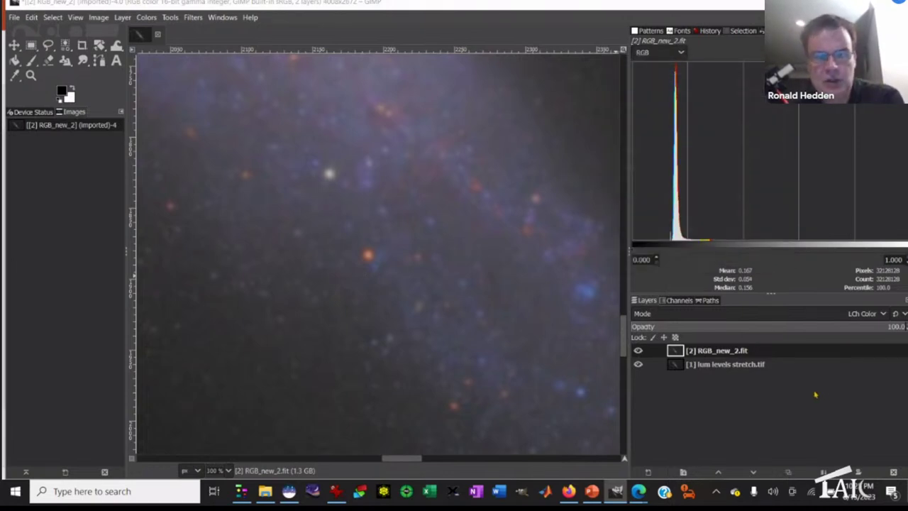
Pan and zoom out to 50% to view the whole galaxy again.
drag(406, 462, 371, 462)
scroll(352, 390, up, 5)
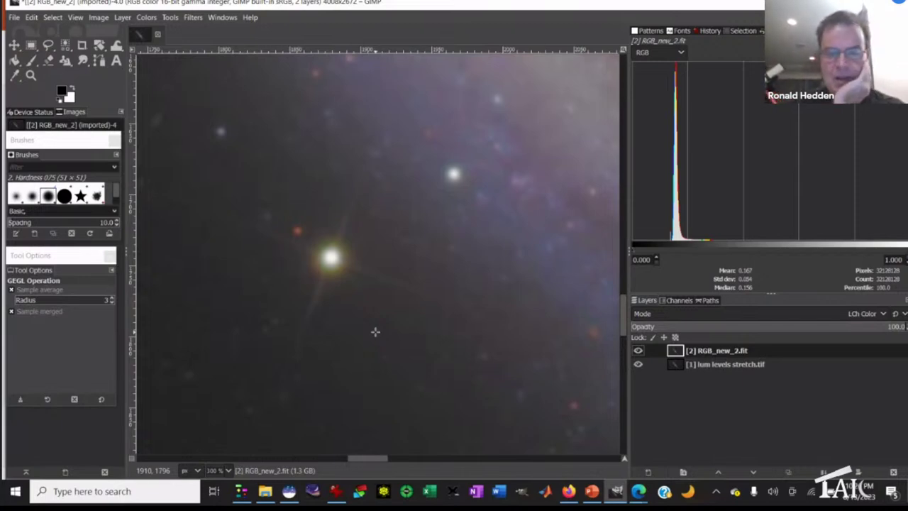
scroll(375, 331, down, 5)
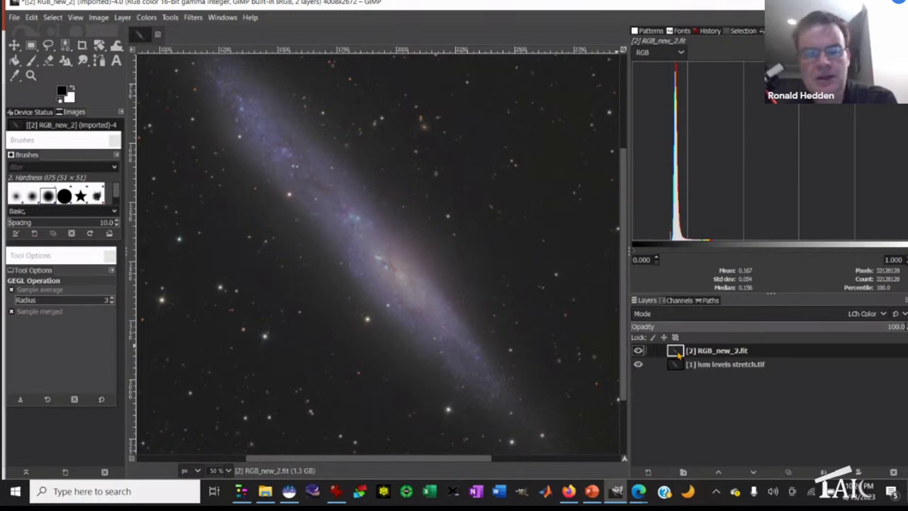
Merge RGB_new_2.fit down into lum levels stretch.tif and remove its alpha channel.
click(122, 17)
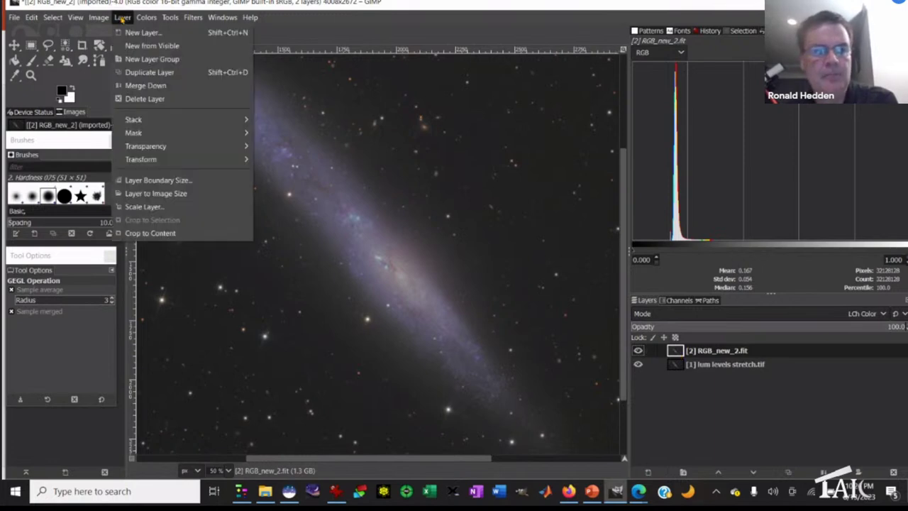
click(149, 85)
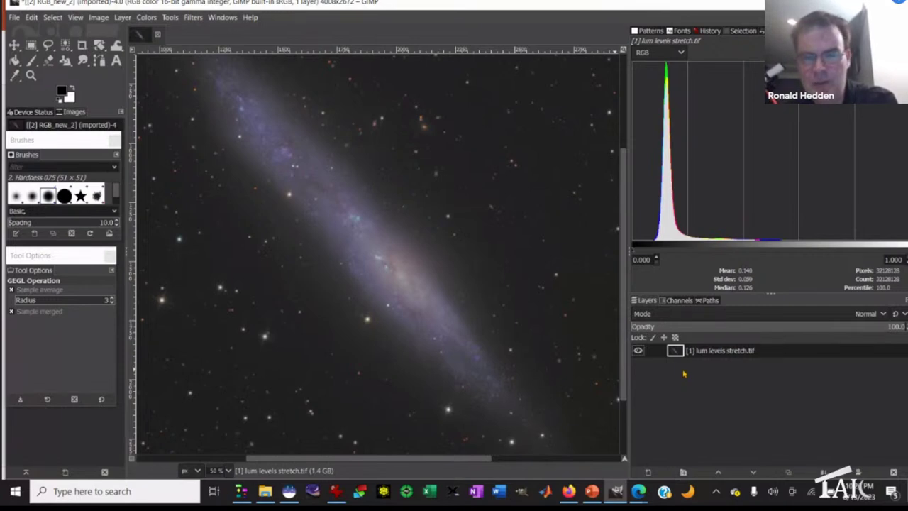
right_click(674, 351)
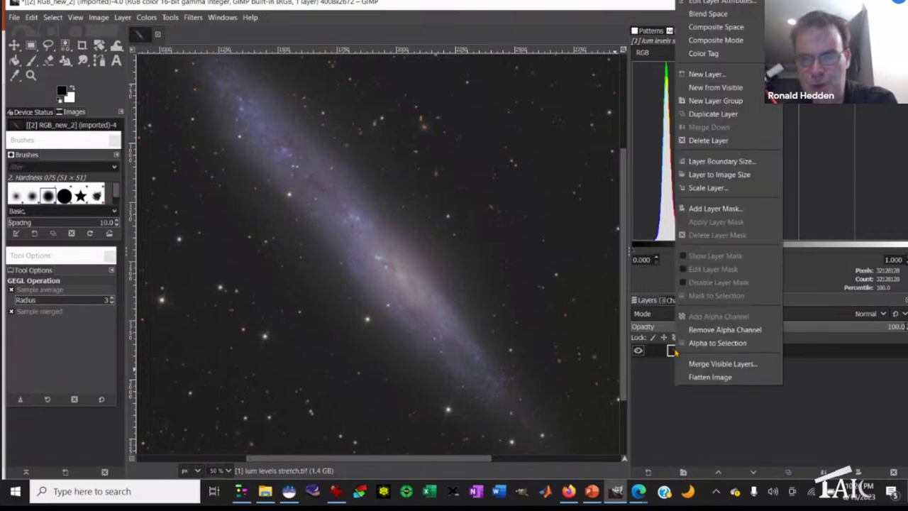
click(699, 331)
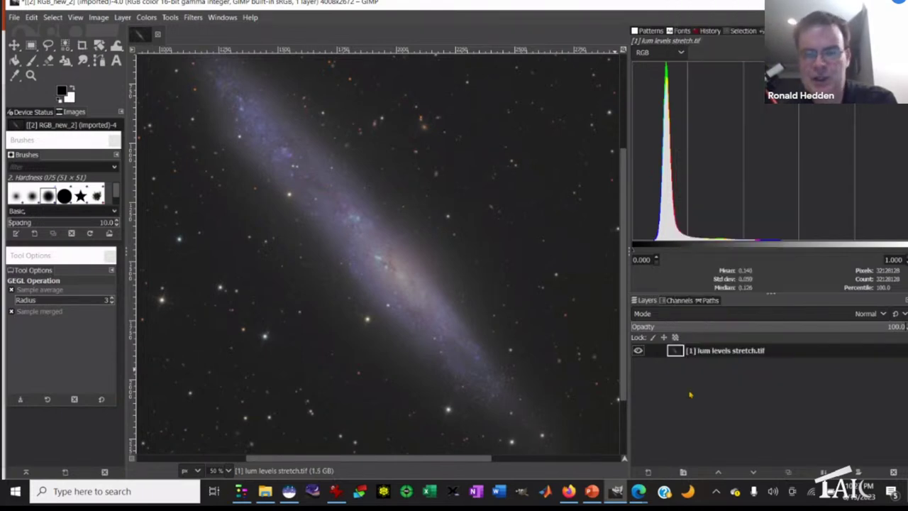
Export the image as [4] LCh color.tif.
click(16, 18)
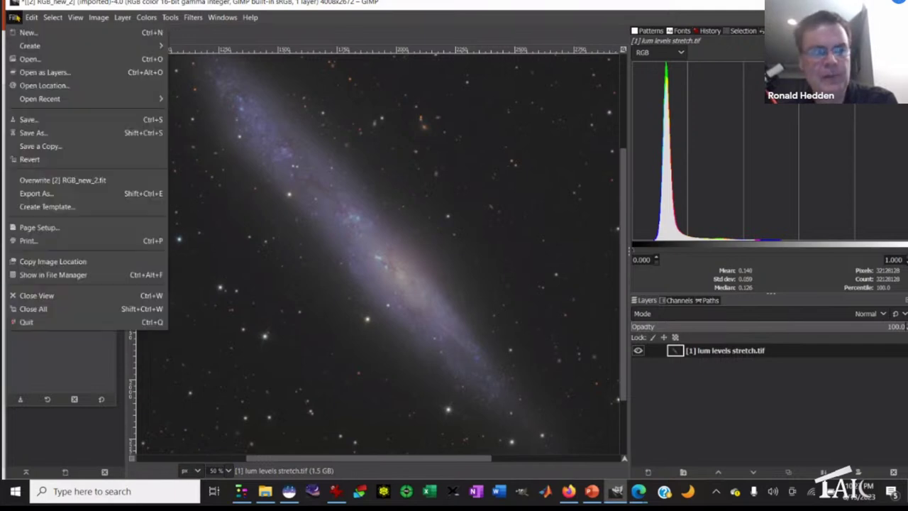
click(43, 193)
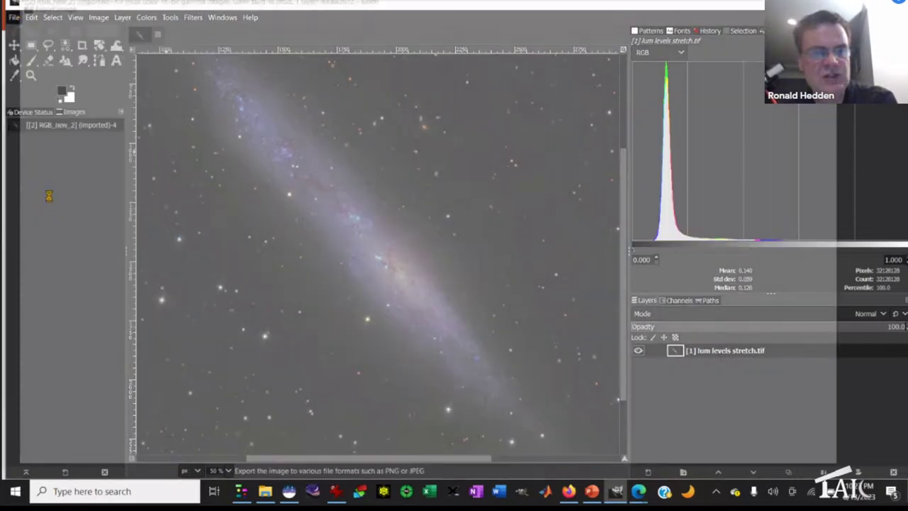
click(122, 125)
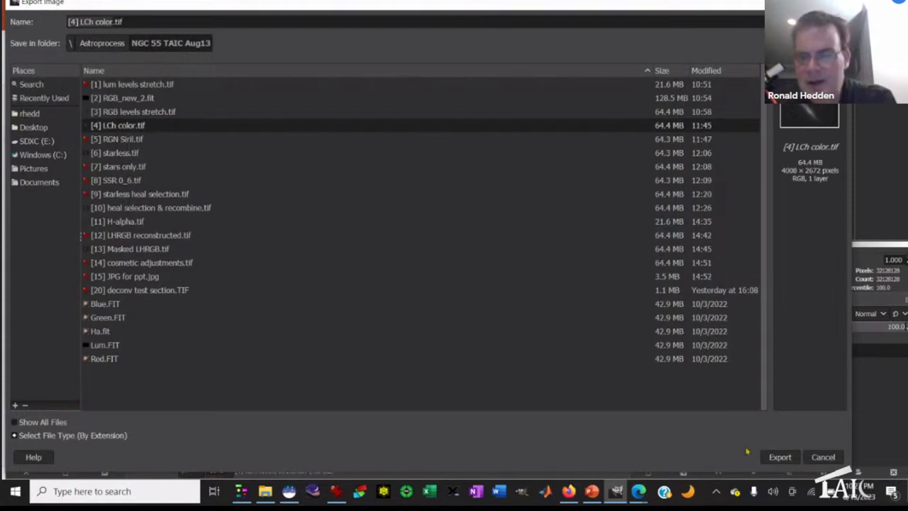
click(823, 457)
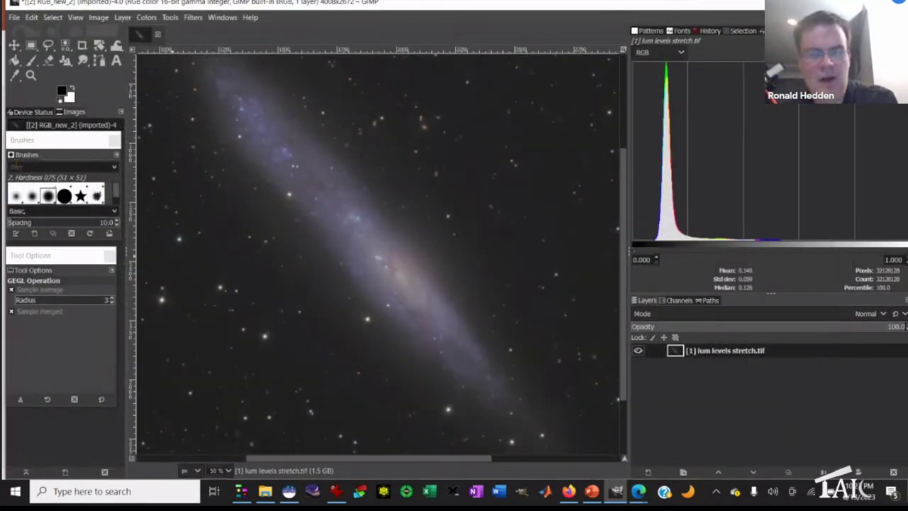
Close the image without saving changes and return to Siril.
click(16, 17)
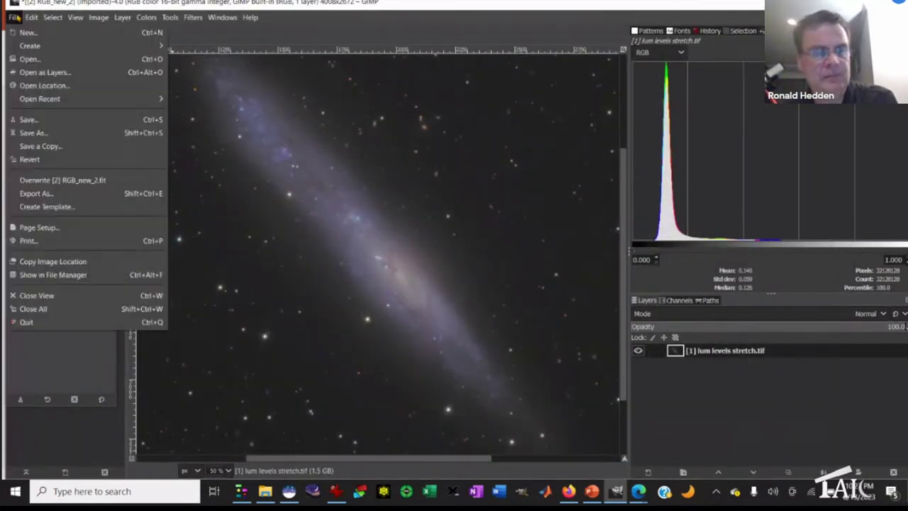
click(37, 295)
click(480, 299)
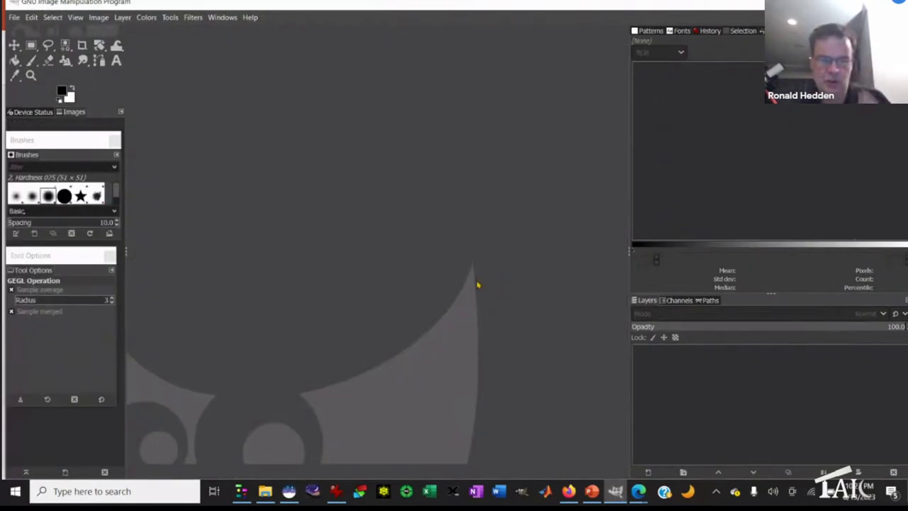
click(289, 494)
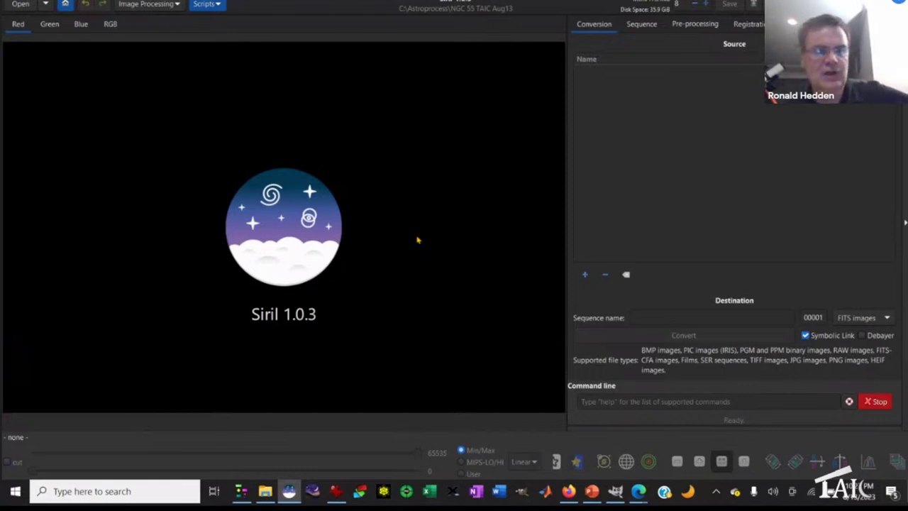
Load [4] LCh color.tif from the NGC 55 TAIC Aug13 folder into Siril.
click(20, 4)
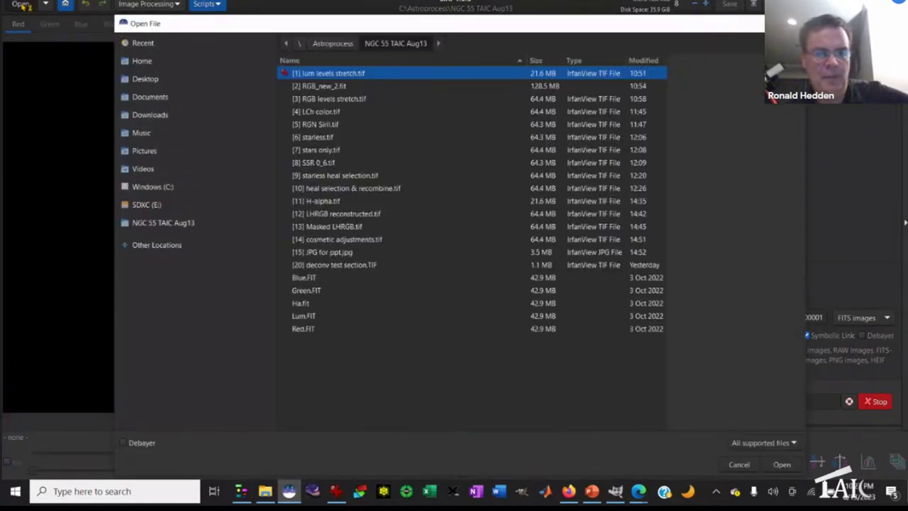
click(332, 114)
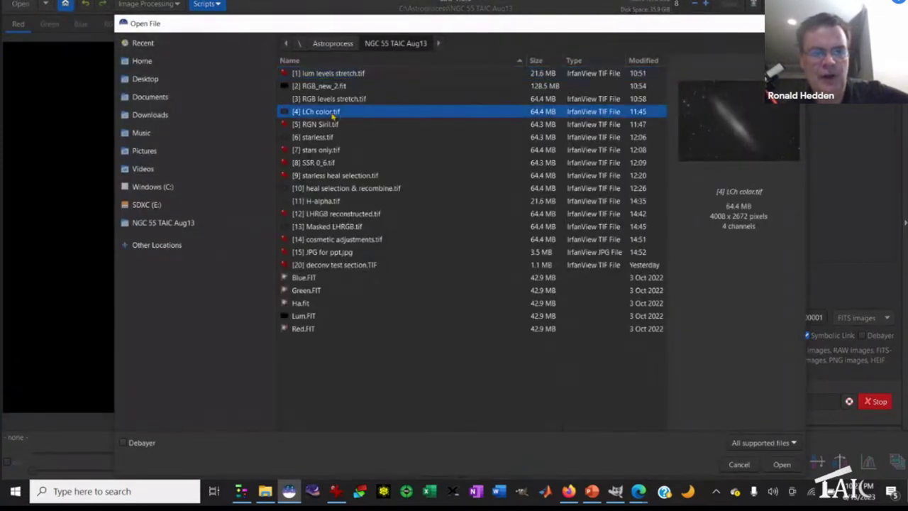
click(787, 466)
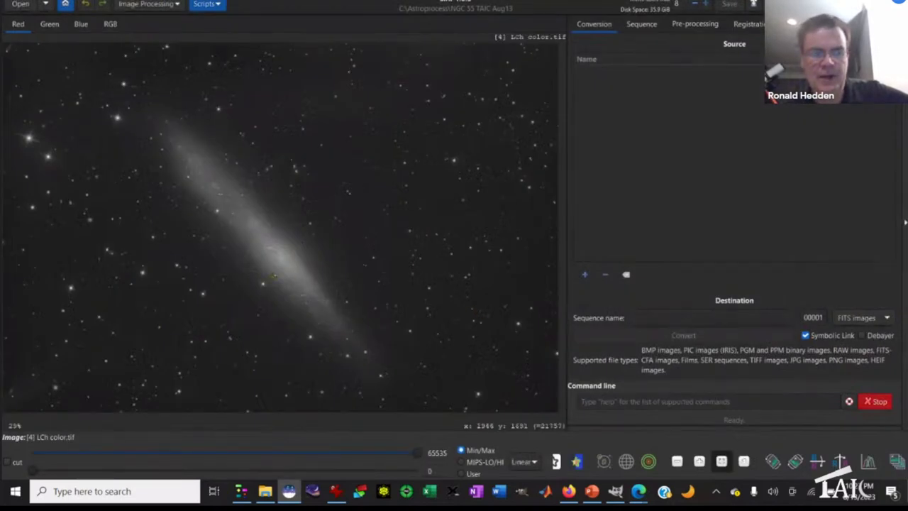
click(178, 5)
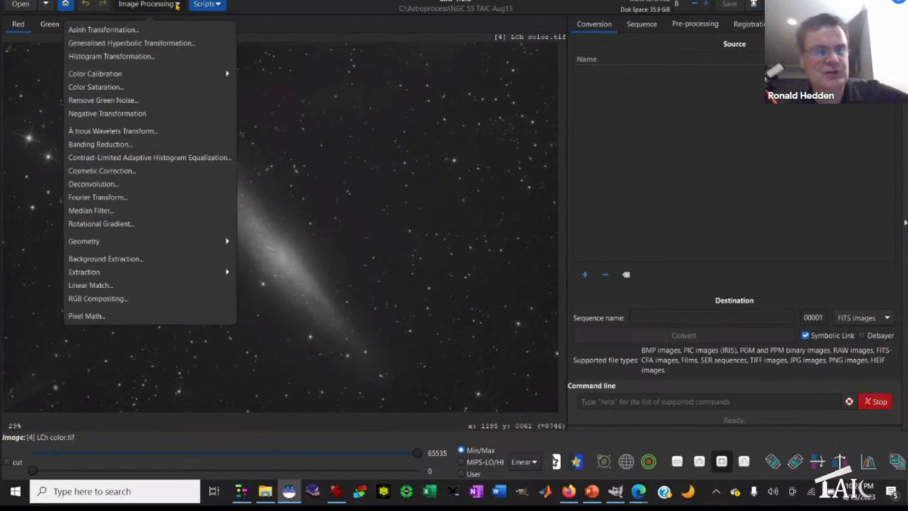
Apply Siril's green noise removal to the [4] LCh color.tif galaxy image.
click(135, 102)
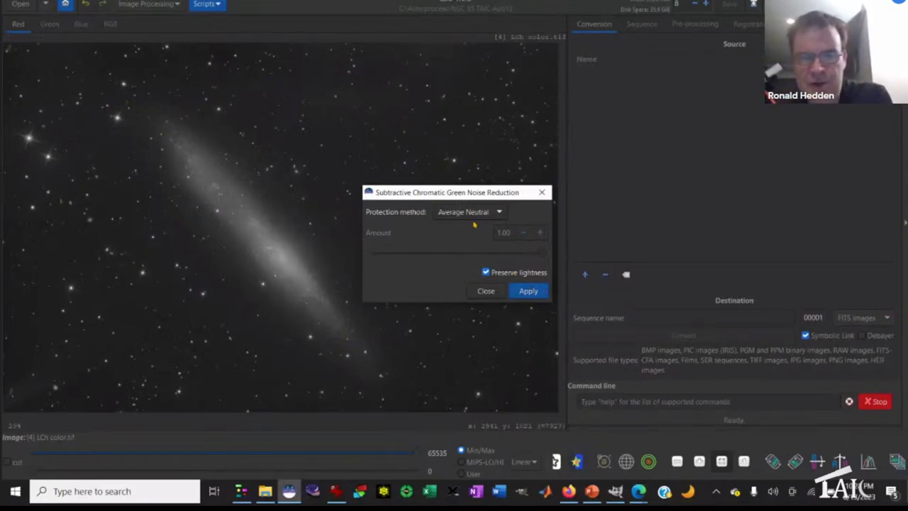
click(528, 292)
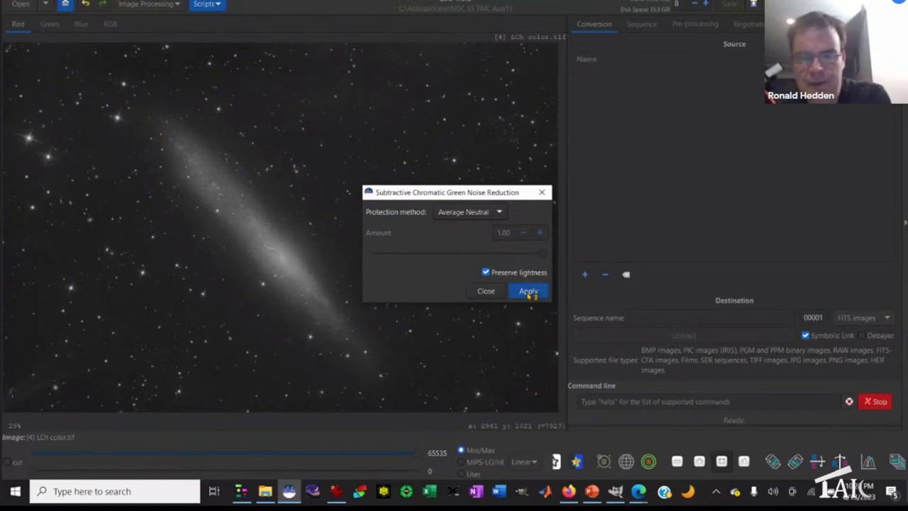
click(486, 292)
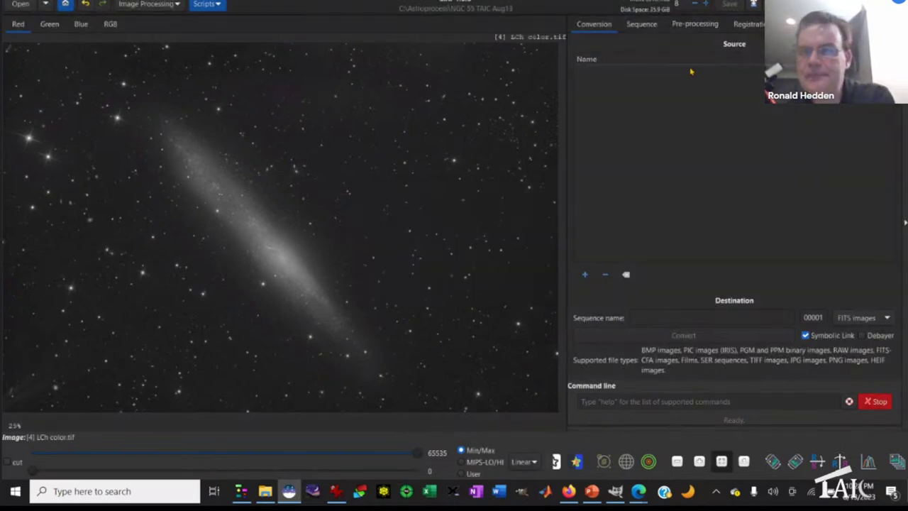
Select [5] RGN Siril.tif in the Save dialog, cancel without saving, and return to GIMP.
click(755, 6)
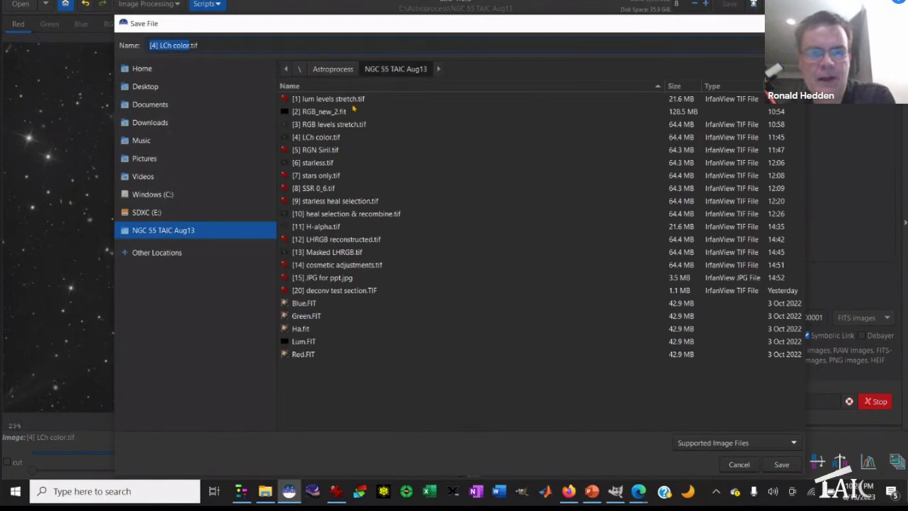
click(332, 151)
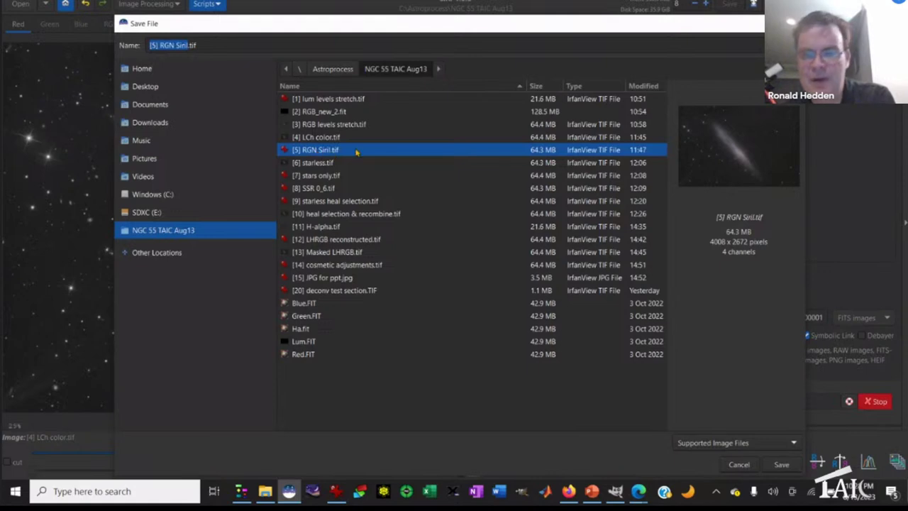
click(739, 465)
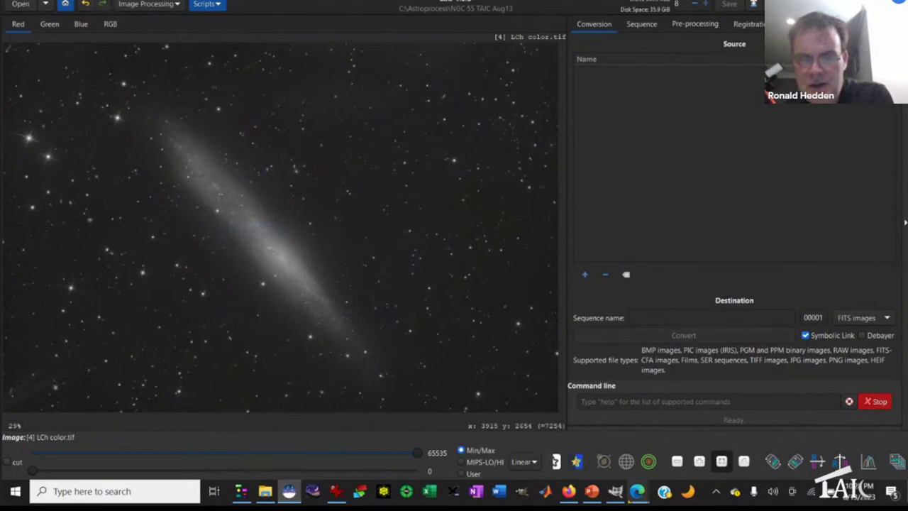
click(615, 491)
Open [5] RGN Siril.tif and [4] LCh color.tif as layers, converting to built-in sRGB.
click(15, 18)
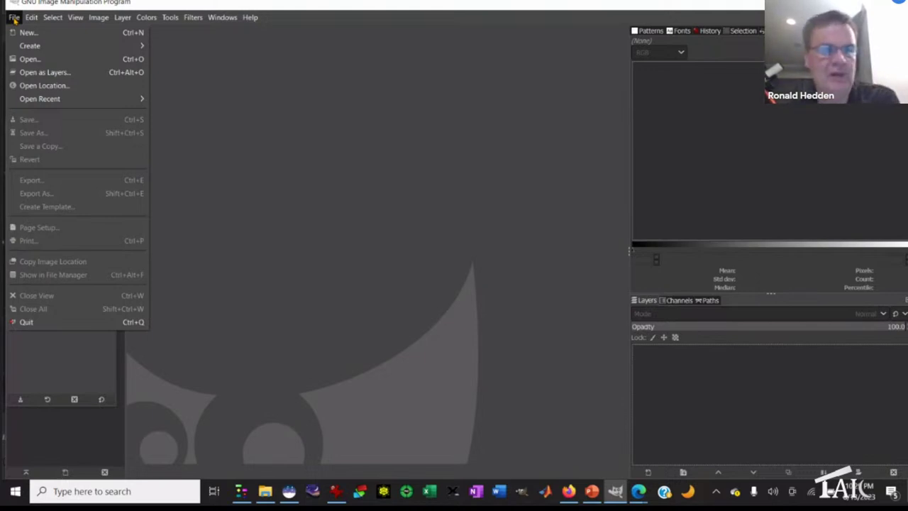
click(44, 72)
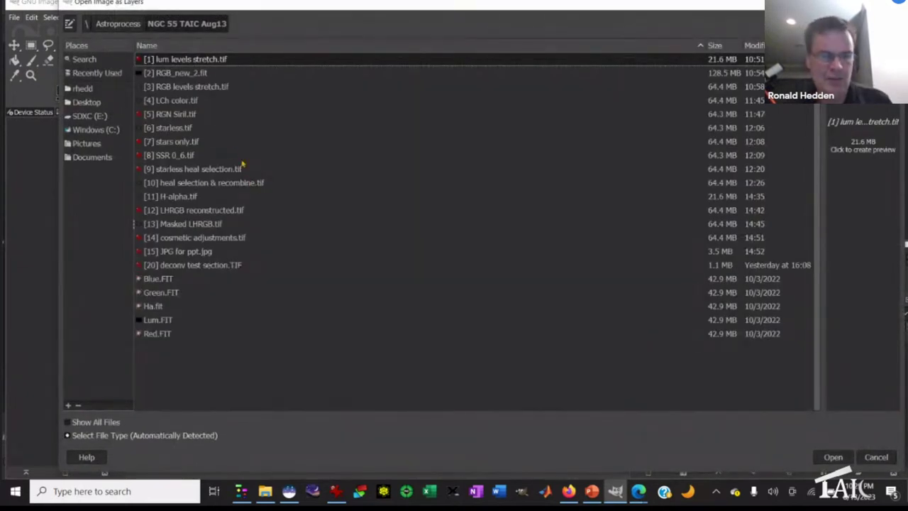
click(174, 115)
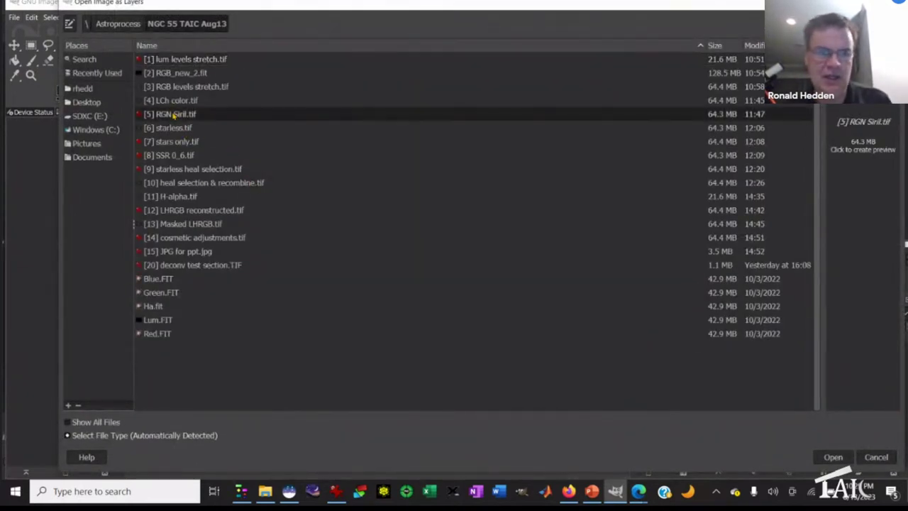
click(174, 105)
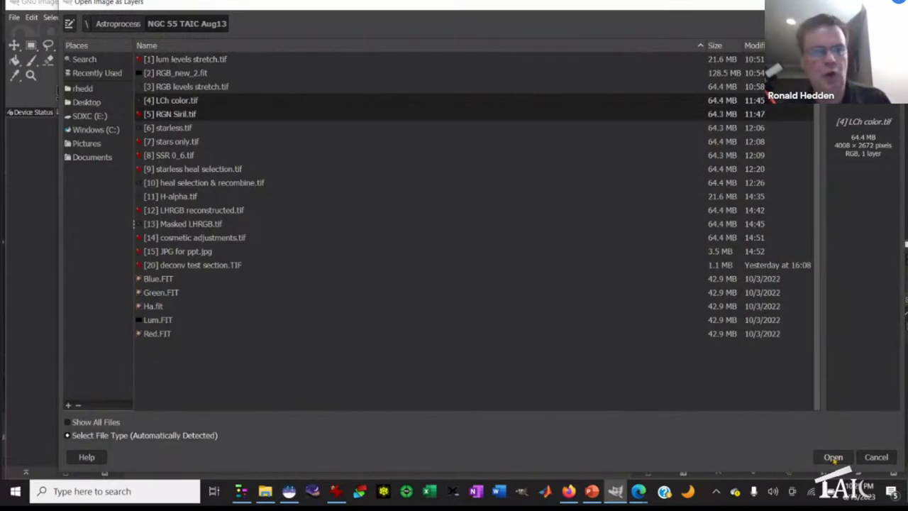
click(833, 458)
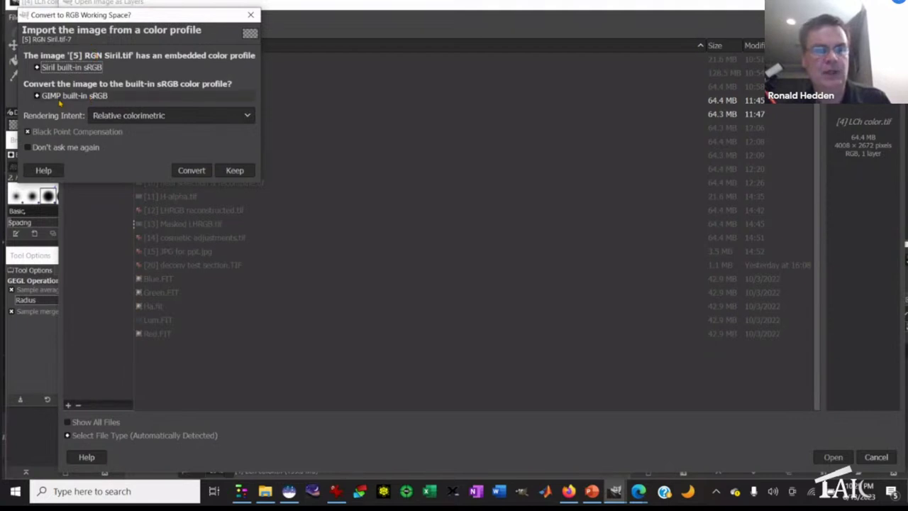
click(193, 170)
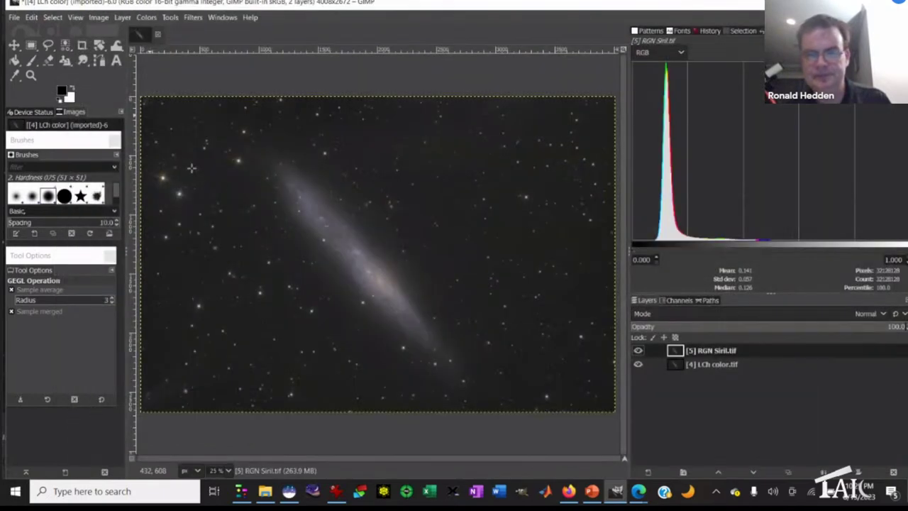
Lower RGN Siril beneath LCh color, select LCh color, and zoom past 150% on a bright star.
click(753, 473)
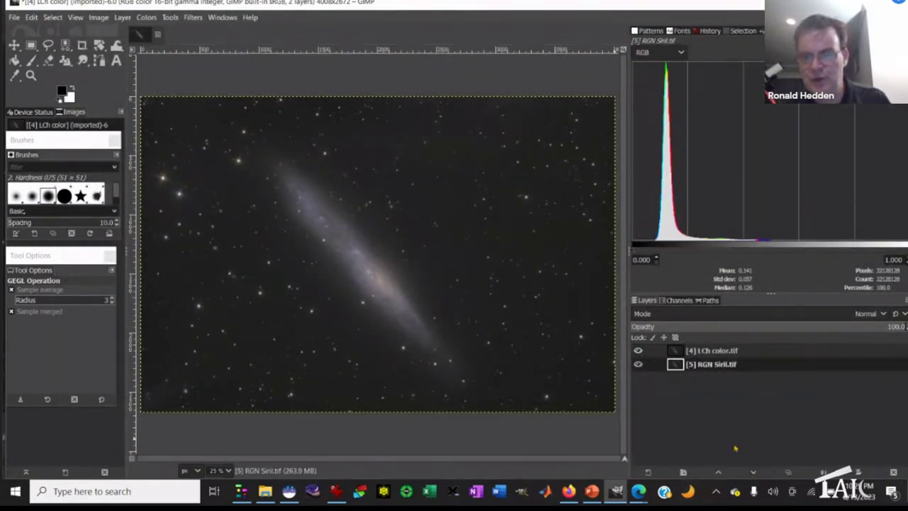
click(677, 353)
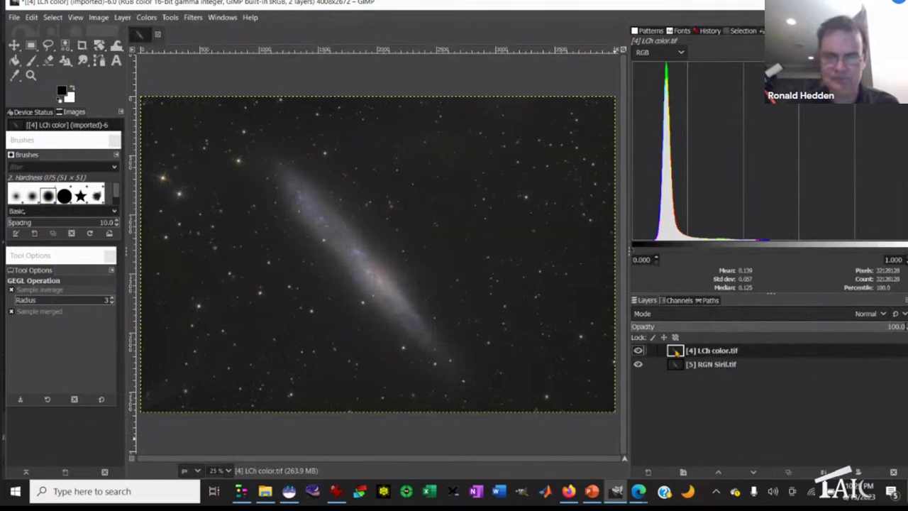
key(1)
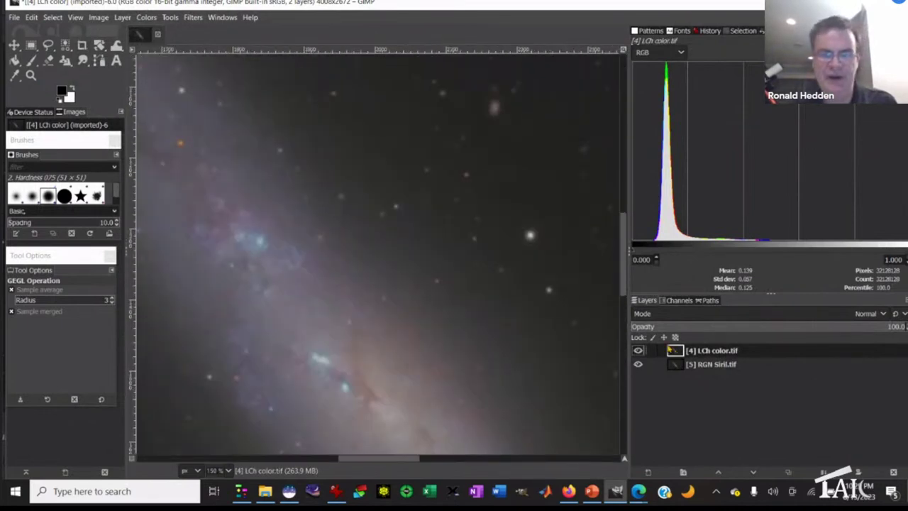
key(plus)
scroll(478, 229, down, 3)
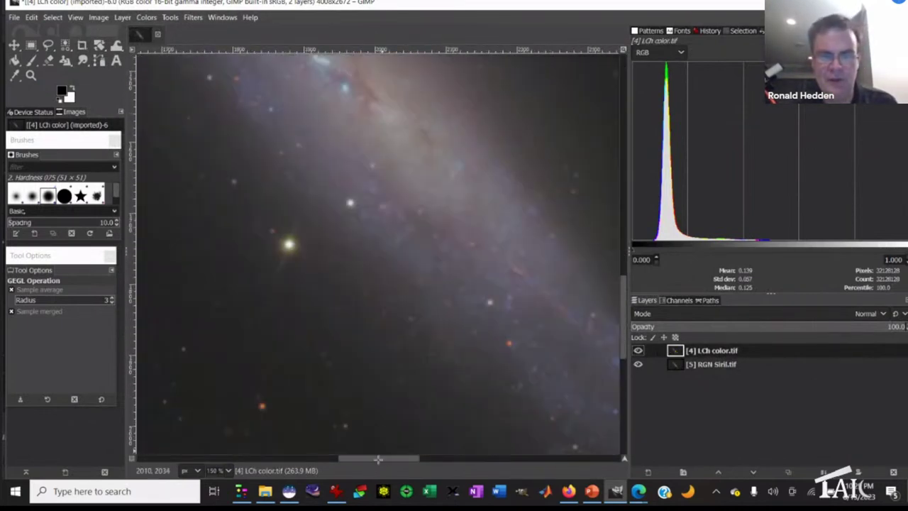
drag(403, 461, 385, 461)
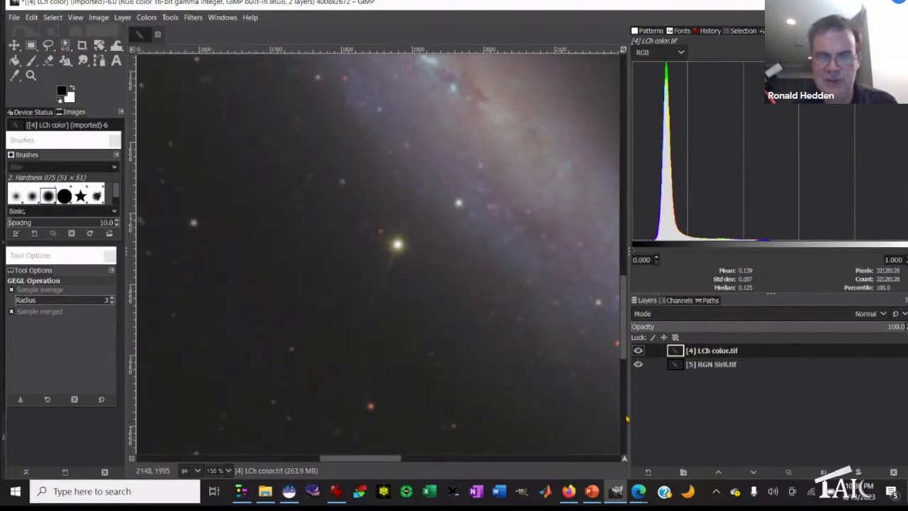
key(plus)
key(plus)
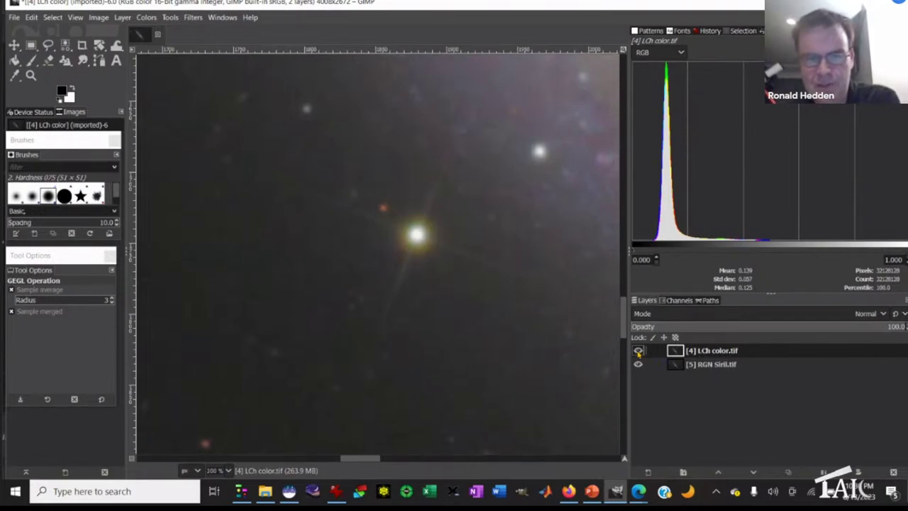
Toggle the LCh color layer's visibility to compare, leaving it hidden.
click(638, 351)
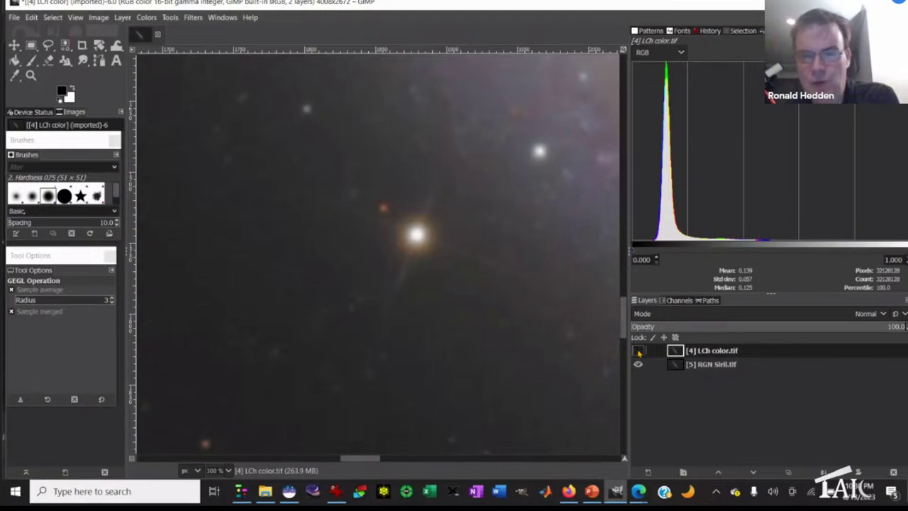
click(639, 352)
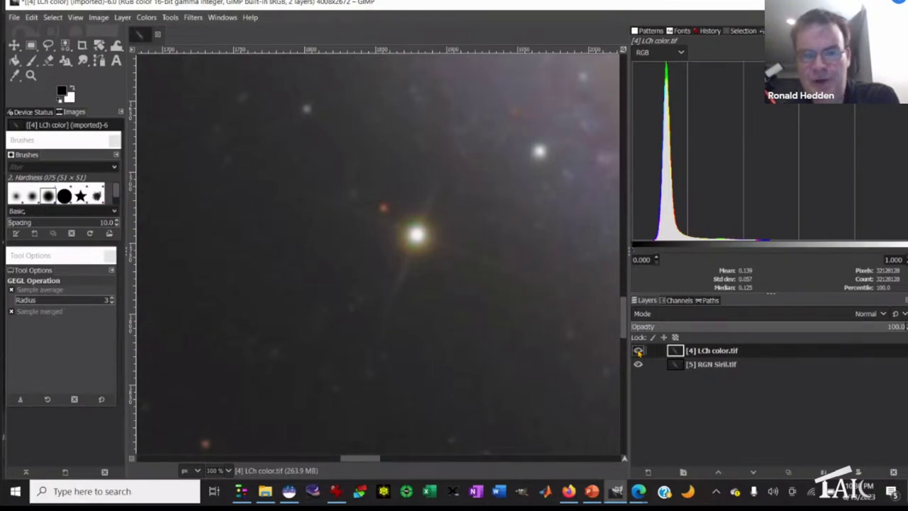
click(639, 351)
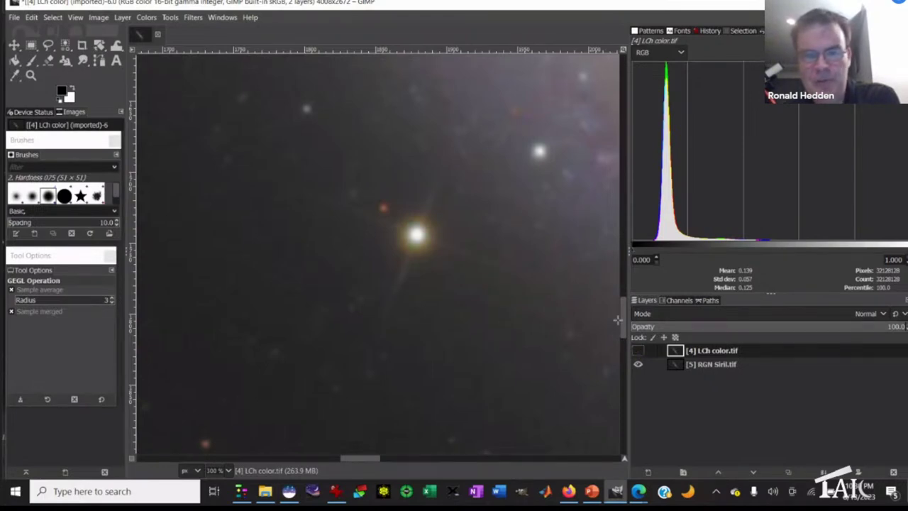
On a faint star field, toggle LCh color at current zoom and 400%, then return to 100%.
scroll(494, 314, up, 1)
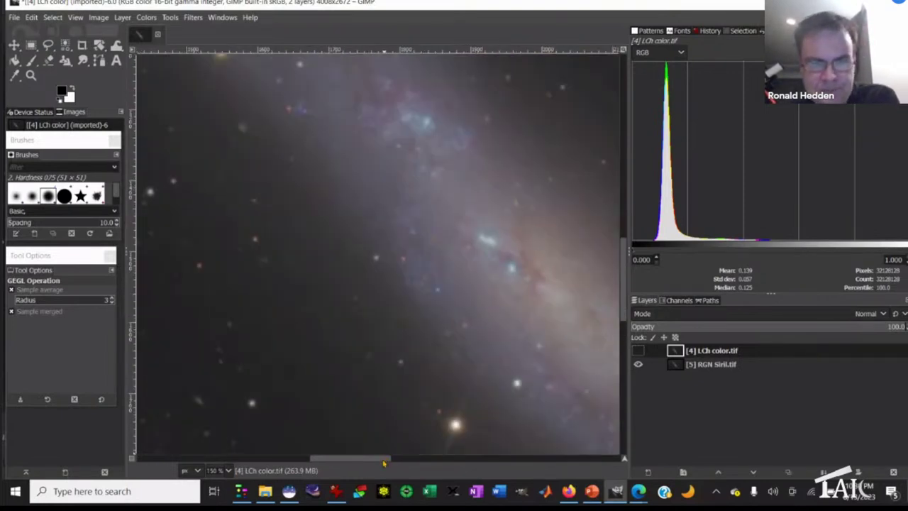
drag(385, 459, 255, 459)
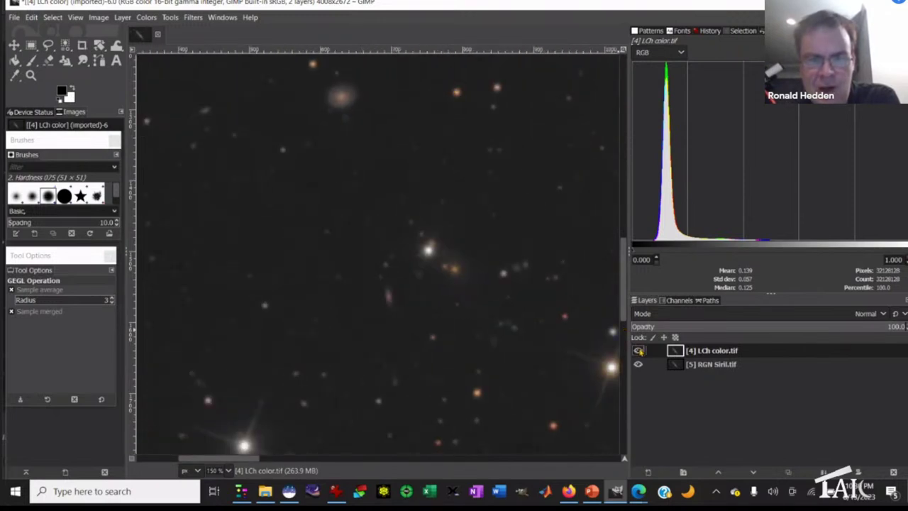
click(639, 350)
click(639, 350)
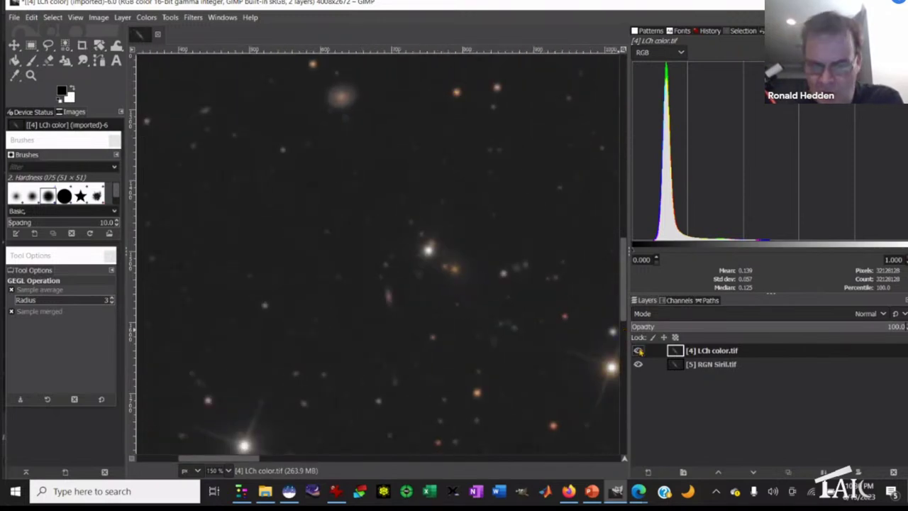
key(plus)
key(plus)
key(plus)
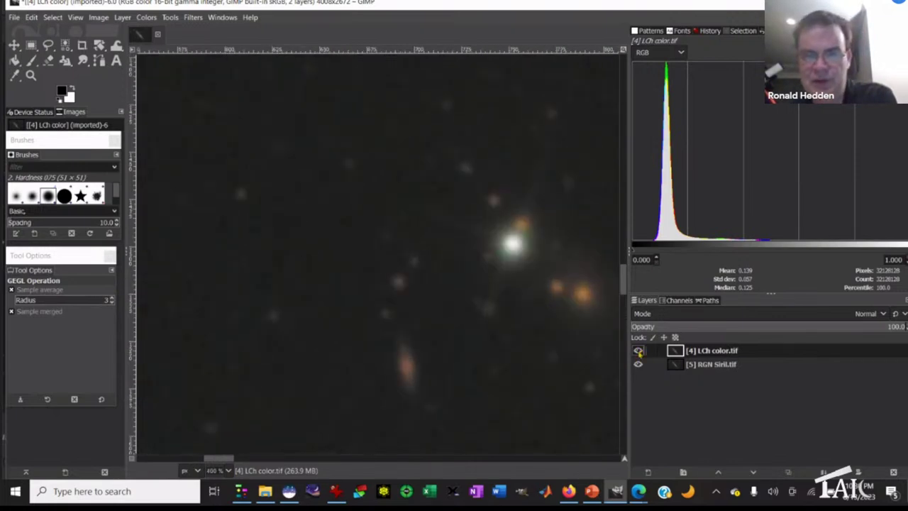
click(639, 351)
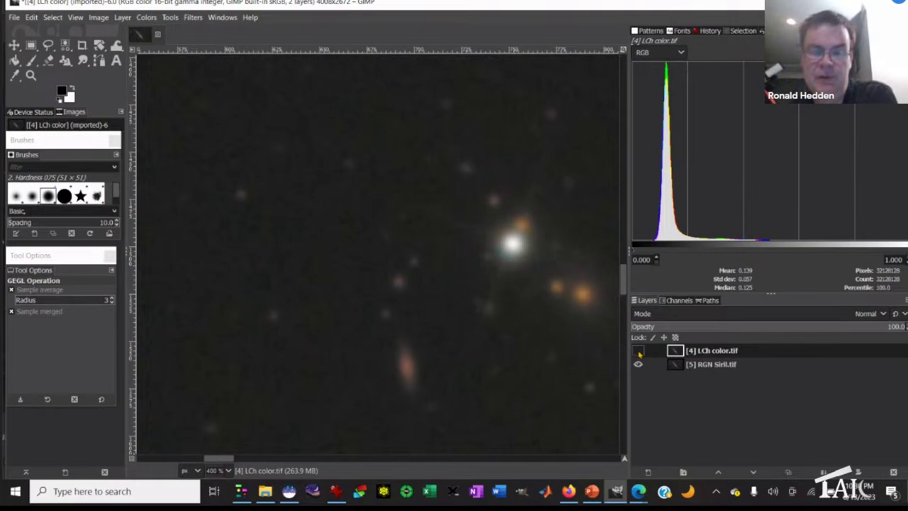
click(639, 351)
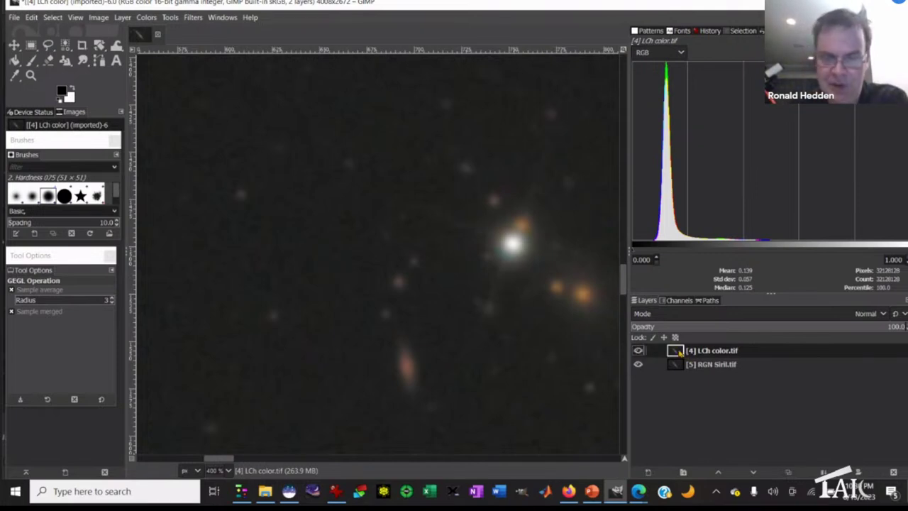
key(1)
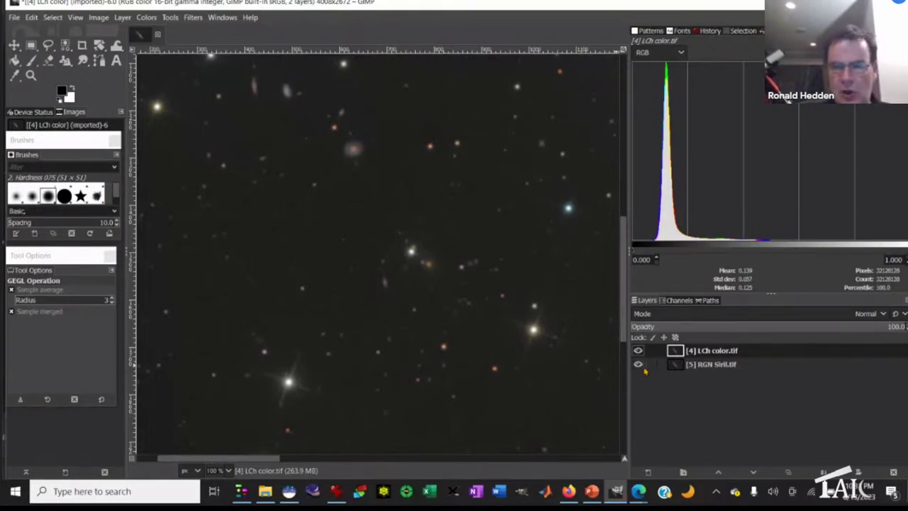
Delete the LCh color layer and zoom out to 25% to see the whole galaxy.
right_click(682, 354)
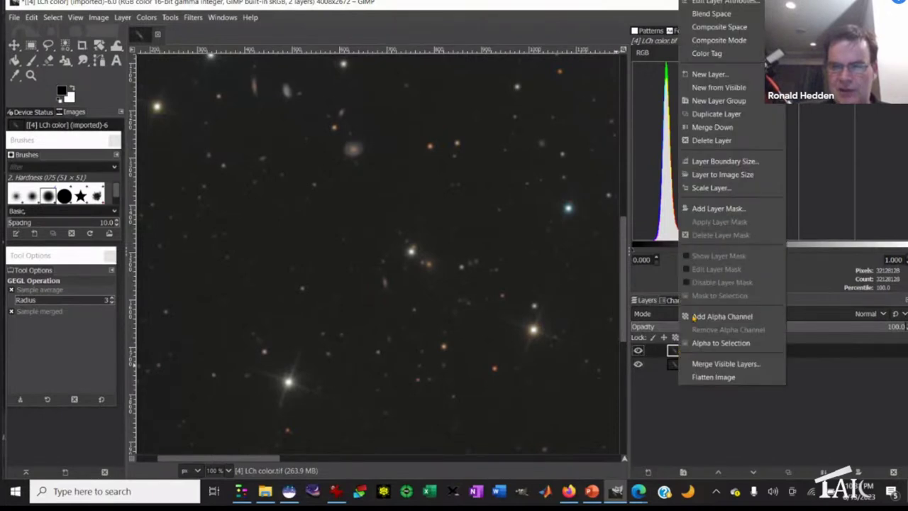
click(706, 140)
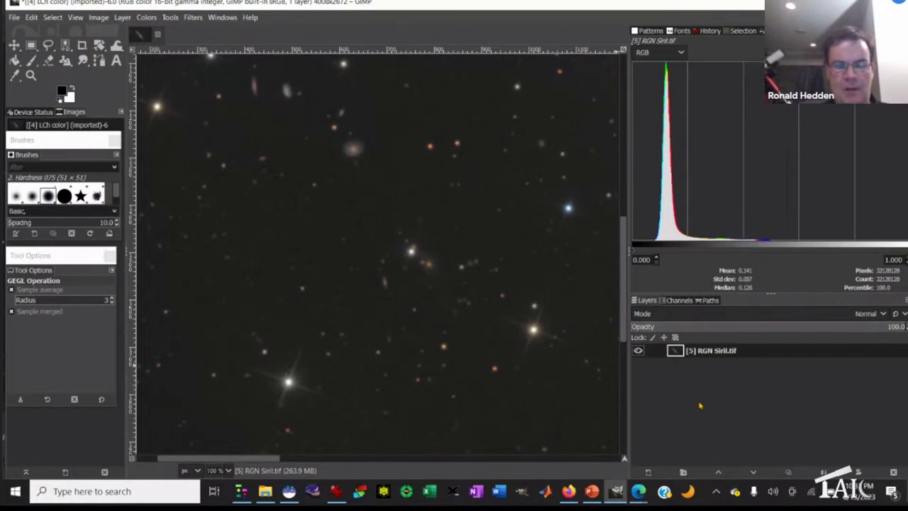
key(minus)
key(minus)
key(minus)
key(minus)
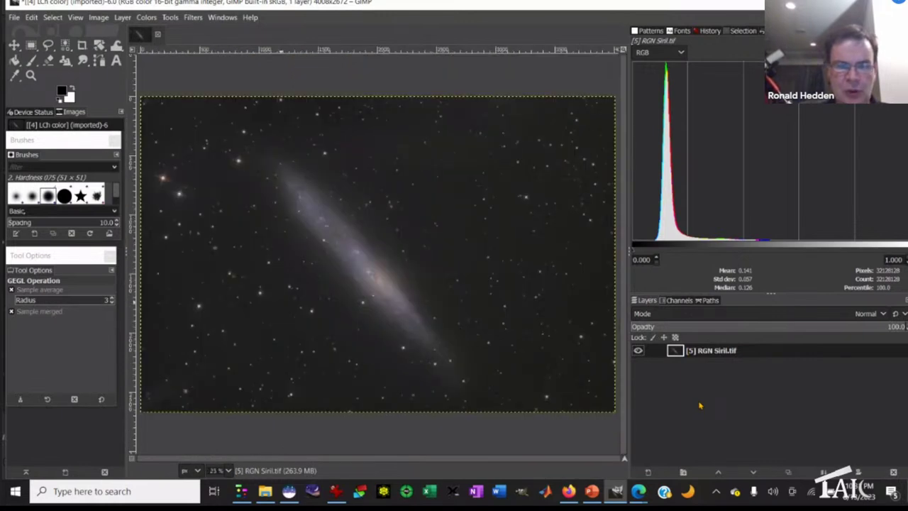
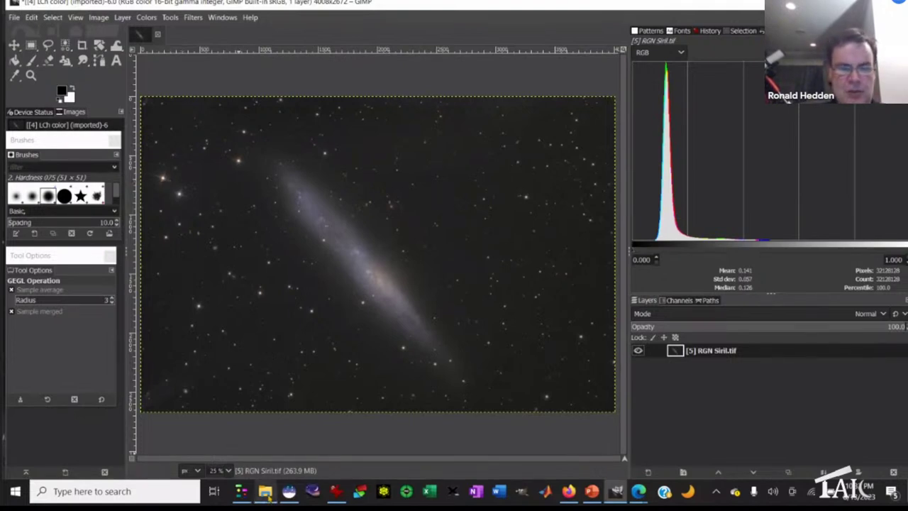
Launch starnetGUI.exe from C:\Astroprocess\StarNetv2GUI_Win in File Explorer.
mouse_move(268, 497)
click(265, 446)
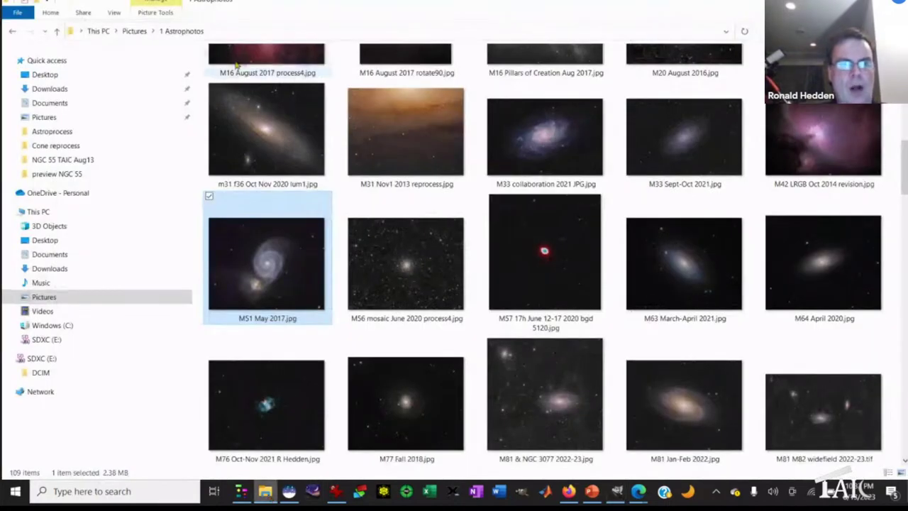
click(135, 33)
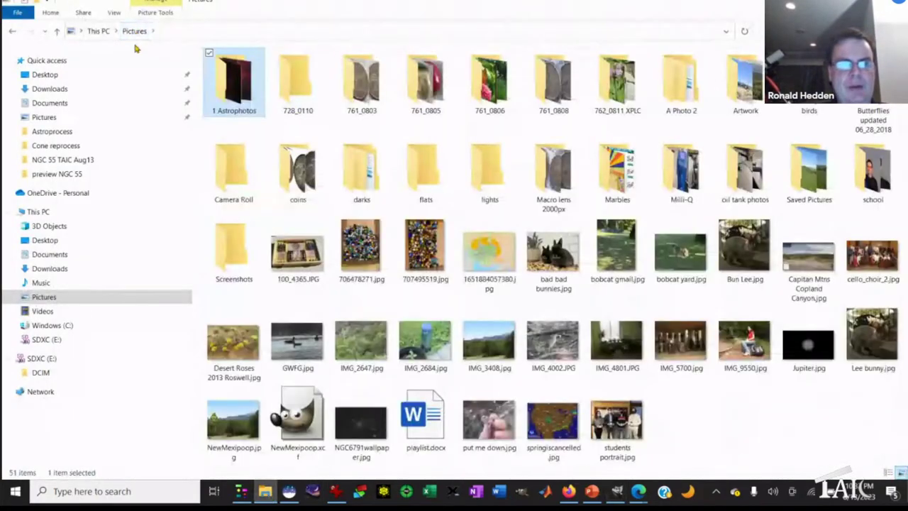
click(61, 325)
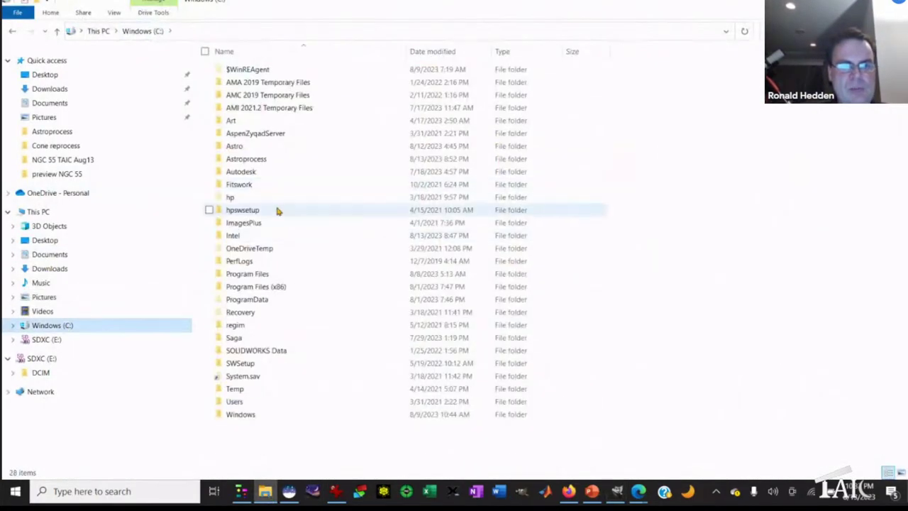
double_click(246, 158)
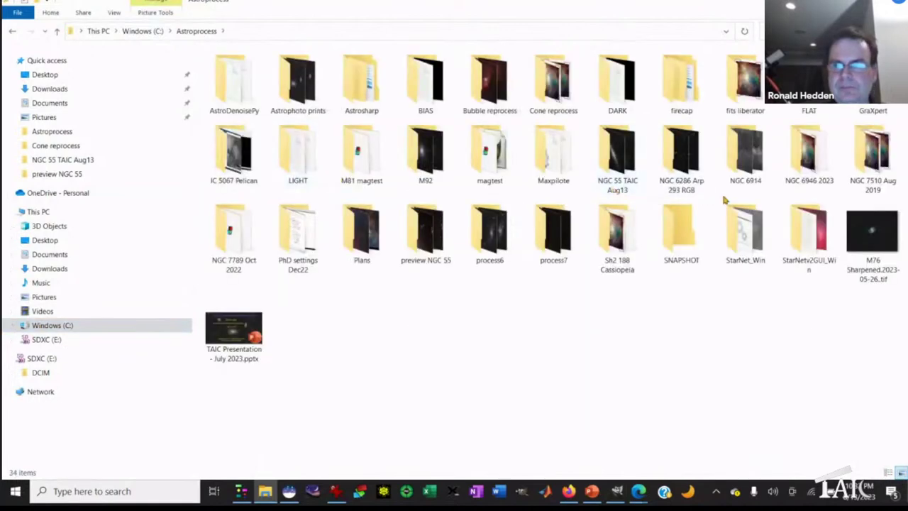
double_click(816, 247)
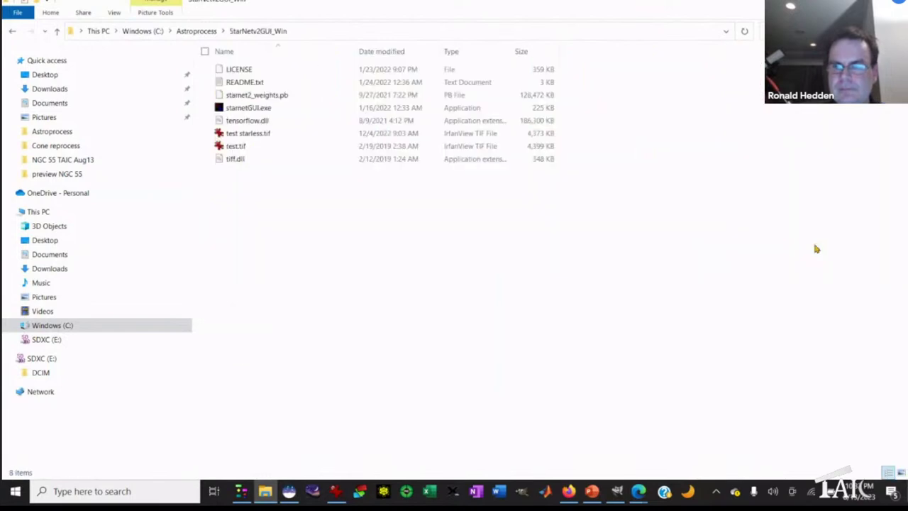
double_click(270, 108)
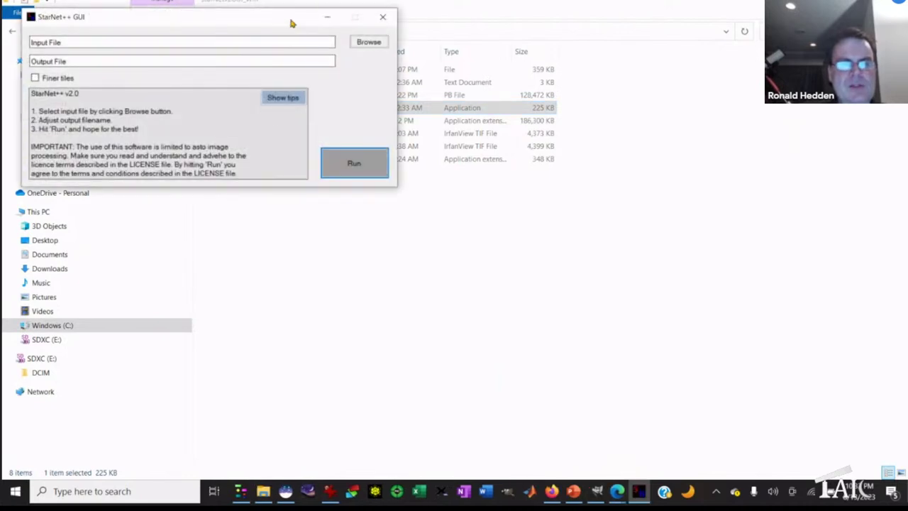
Set [5] RGN Siril.tif as the StarNet++ input image.
drag(291, 23, 410, 185)
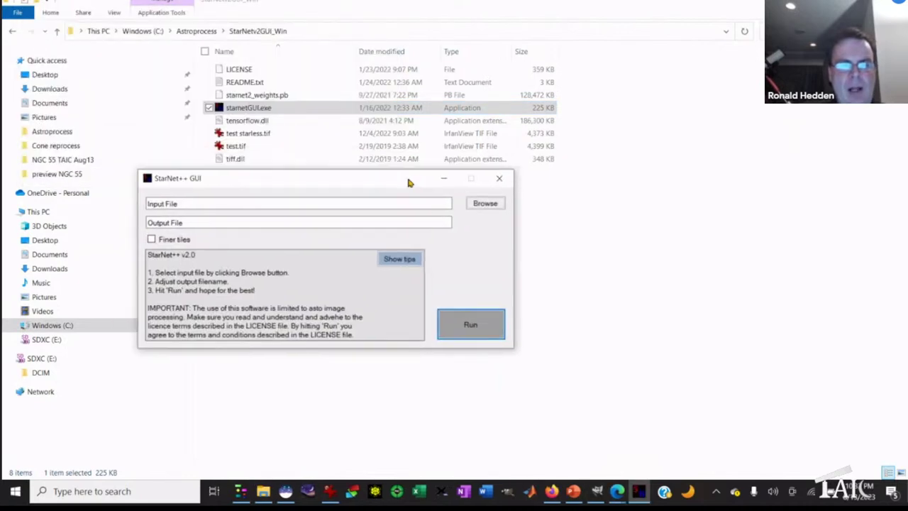
click(488, 204)
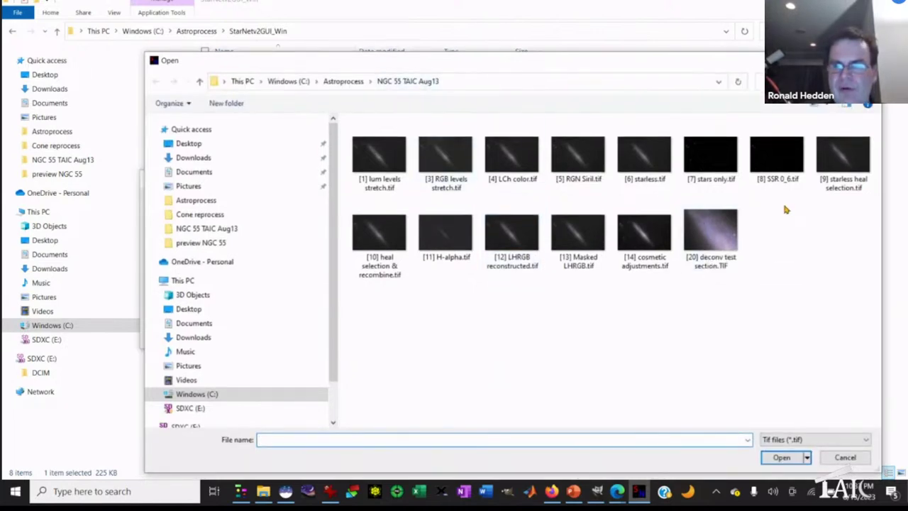
click(578, 164)
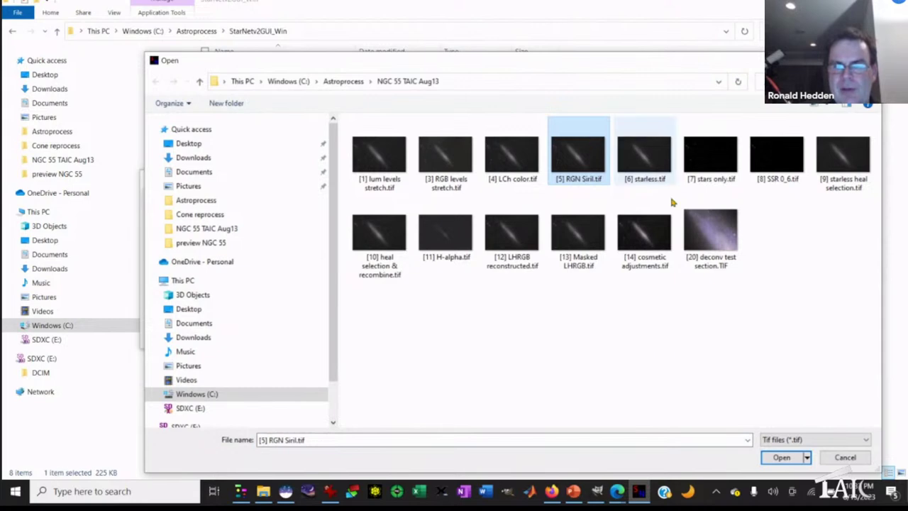
click(788, 458)
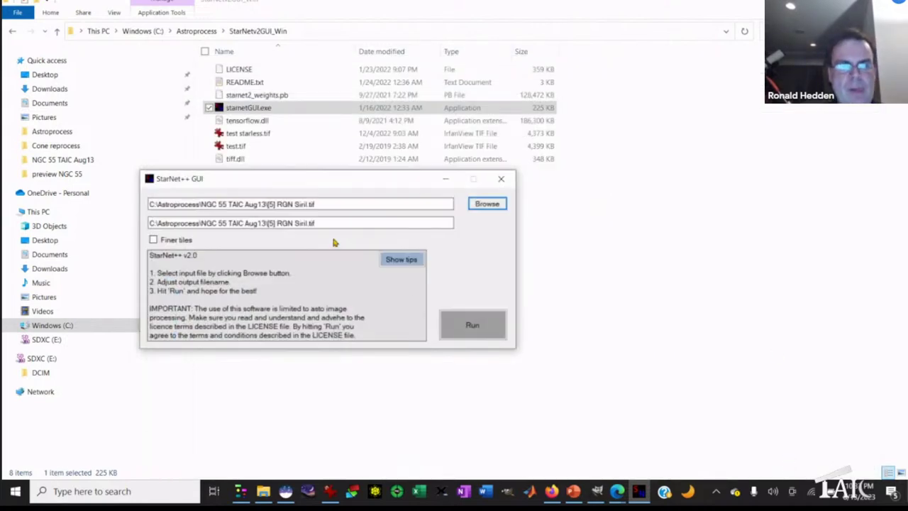
Change the output file name to '[6] starless.tif' and close StarNet++.
click(273, 222)
key(BackSpace)
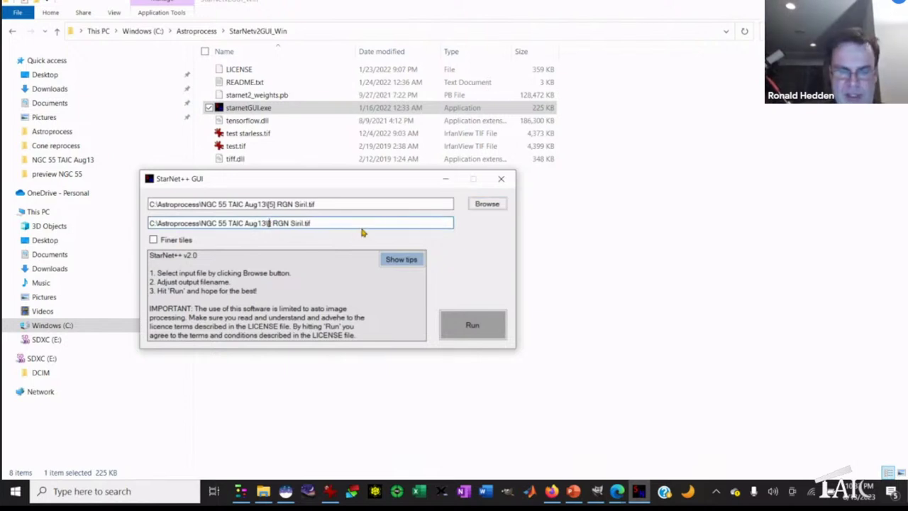
text(6)
key(Right)
key(shift+Right)
key(shift+Right)
key(shift+Right)
key(shift+Right)
key(shift+Right)
key(shift+Right)
key(shift+Right)
key(shift+Right)
key(shift+Right)
key(shift+Right)
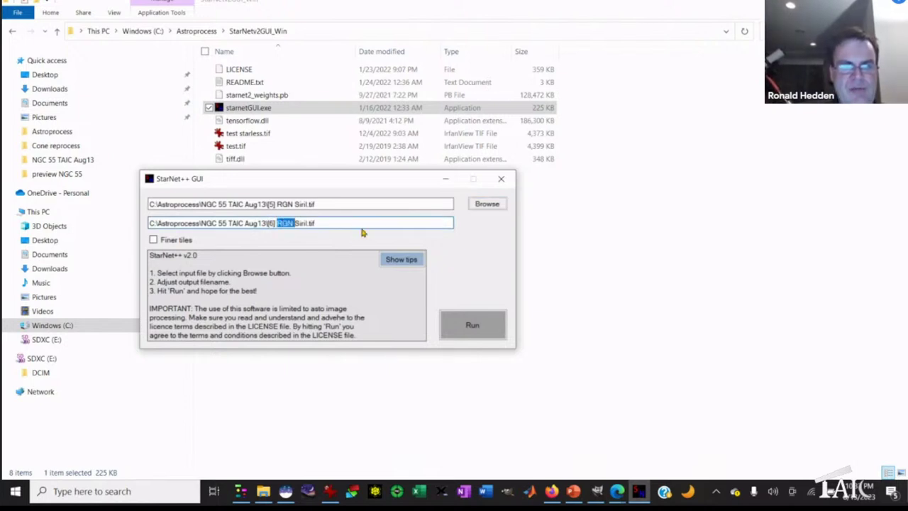
text(starless)
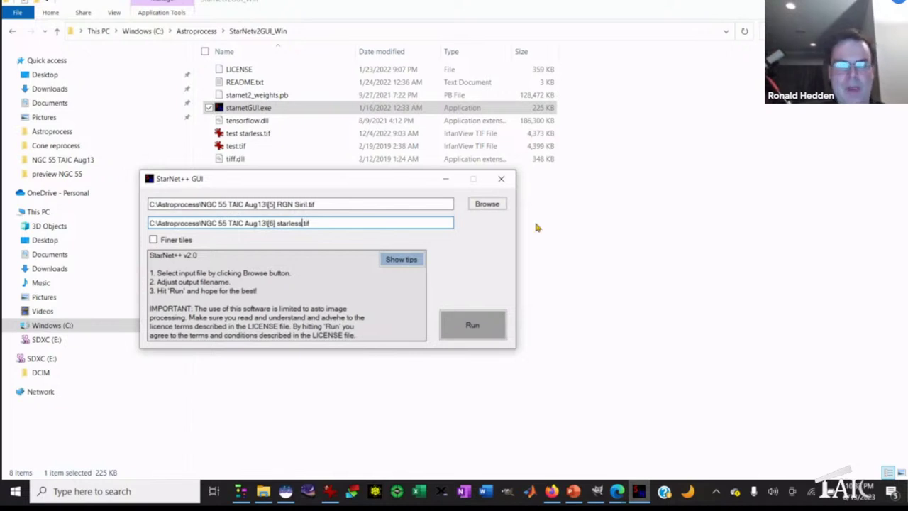
click(502, 179)
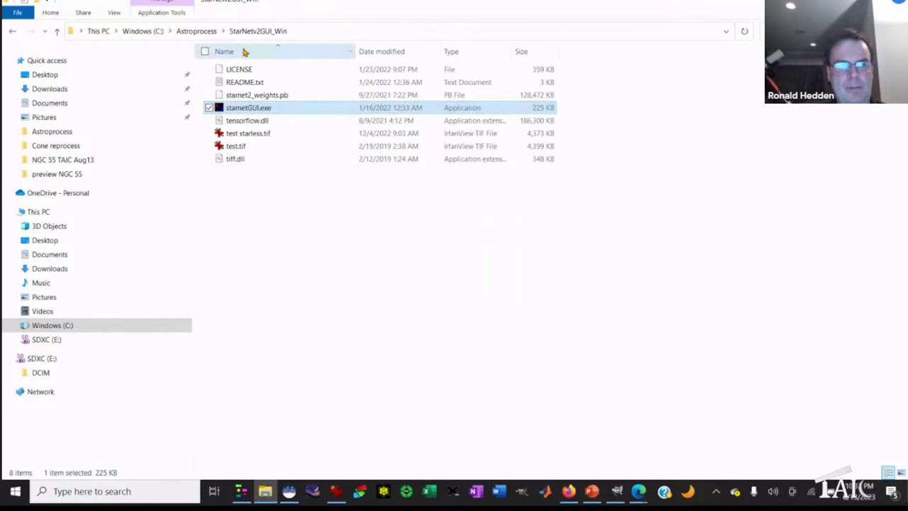
Open [6] starless.tif from NGC 55 TAIC Aug13 in IrfanView and view it full screen.
click(207, 34)
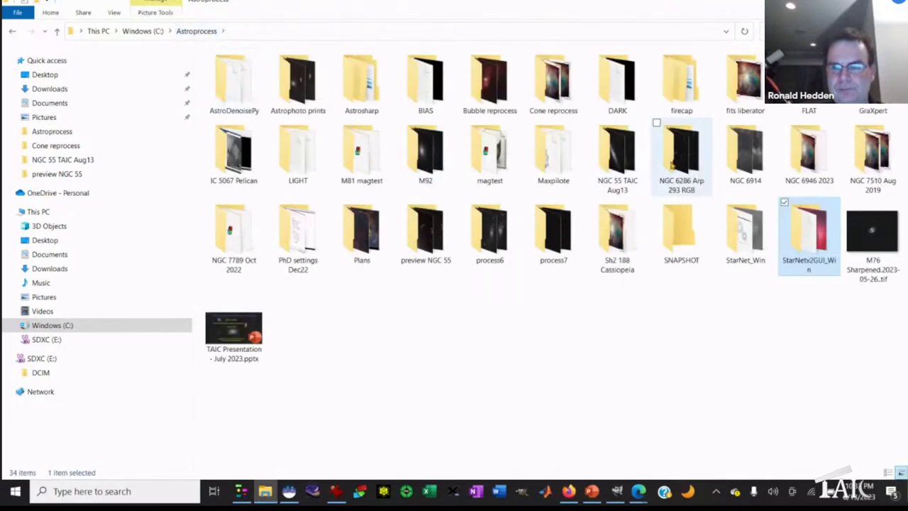
double_click(634, 163)
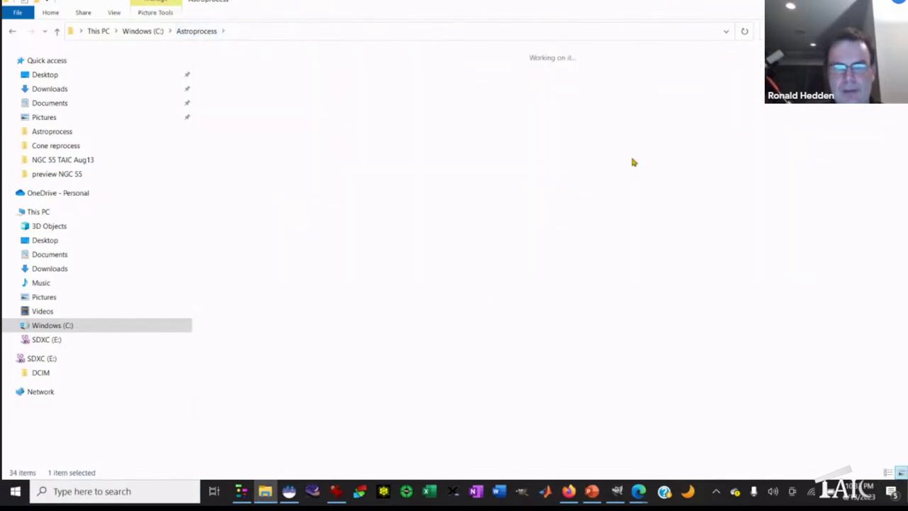
double_click(569, 94)
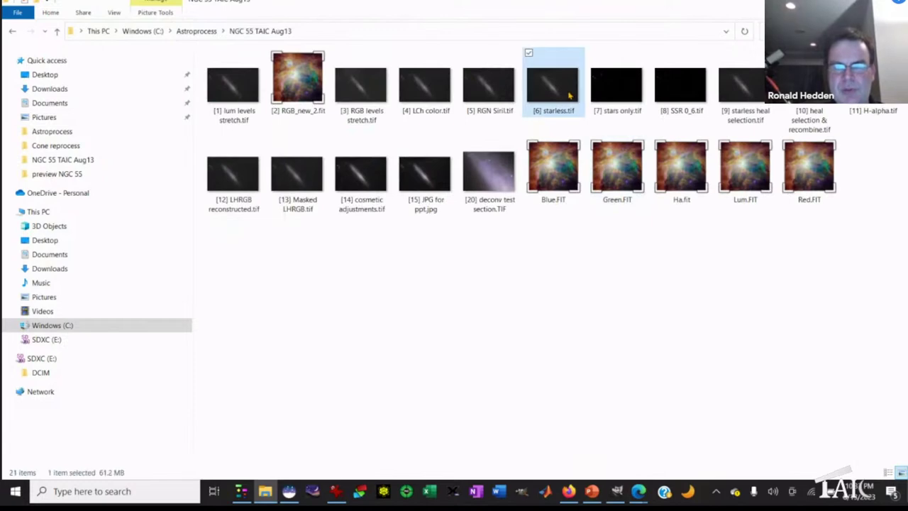
key(Return)
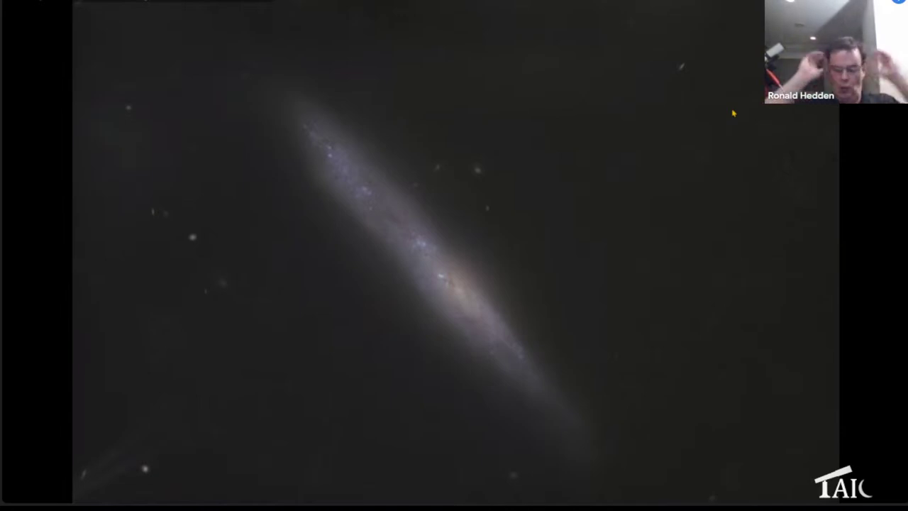
key(Escape)
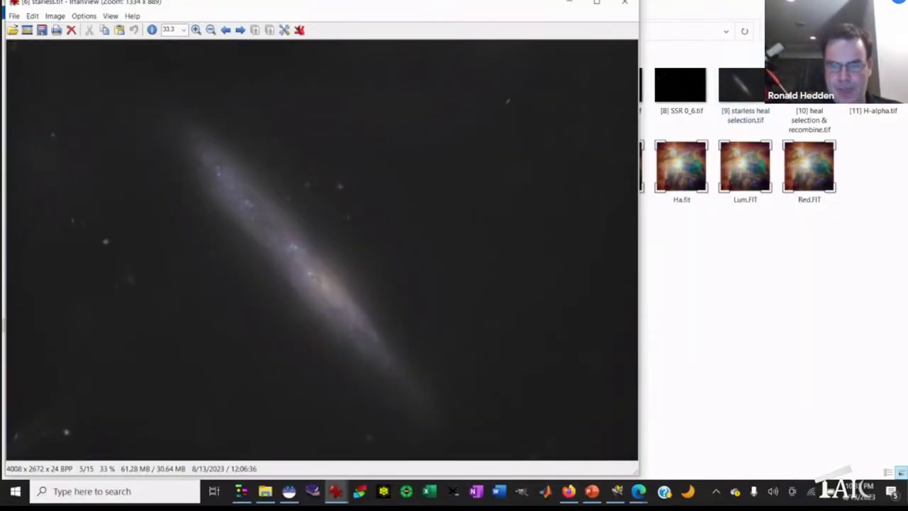
Add [6] starless.tif as a new layer above [5] RGN Siril.tif using Open as Layers.
click(616, 491)
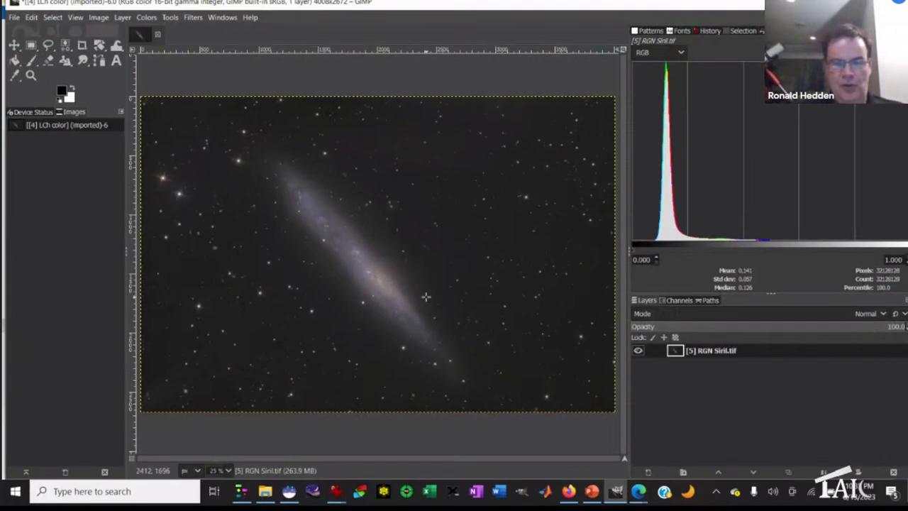
click(15, 17)
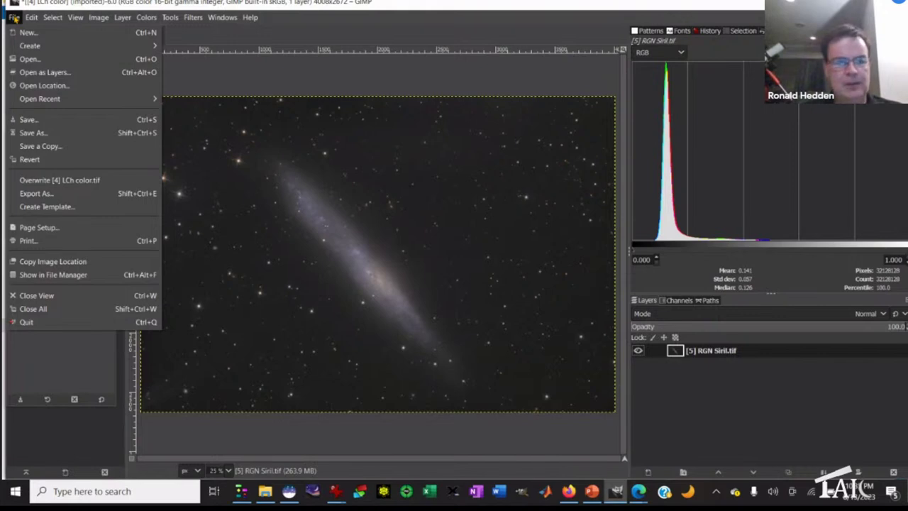
click(42, 72)
click(186, 130)
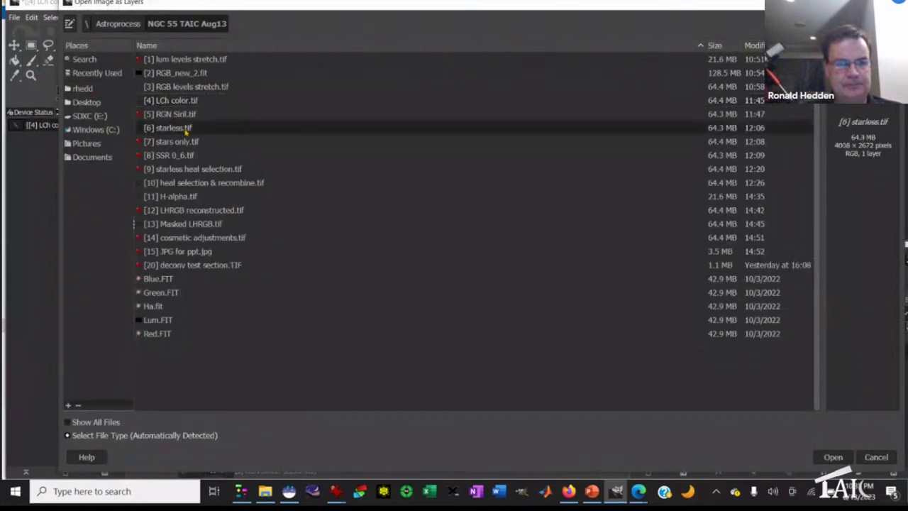
click(834, 458)
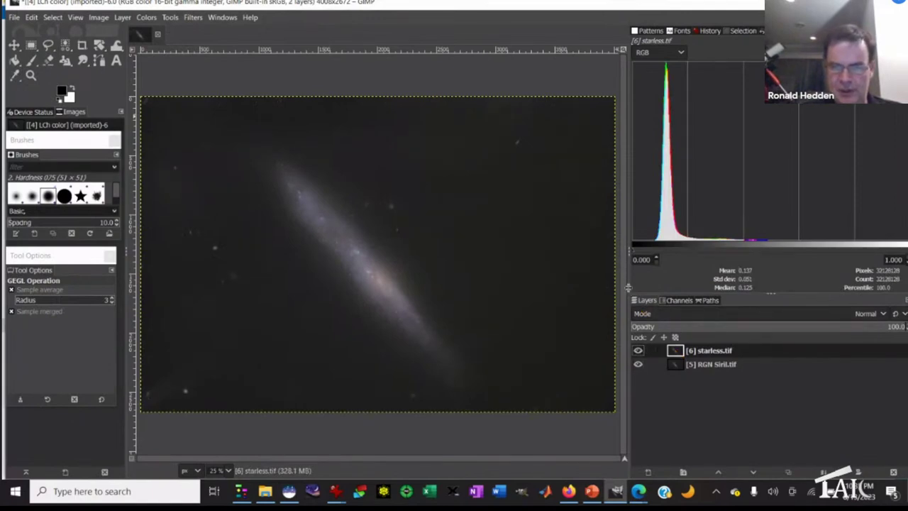
Widen the canvas, zoom to 33.3%, and raise [5] RGN Siril.tif above the starless layer.
drag(628, 291, 700, 289)
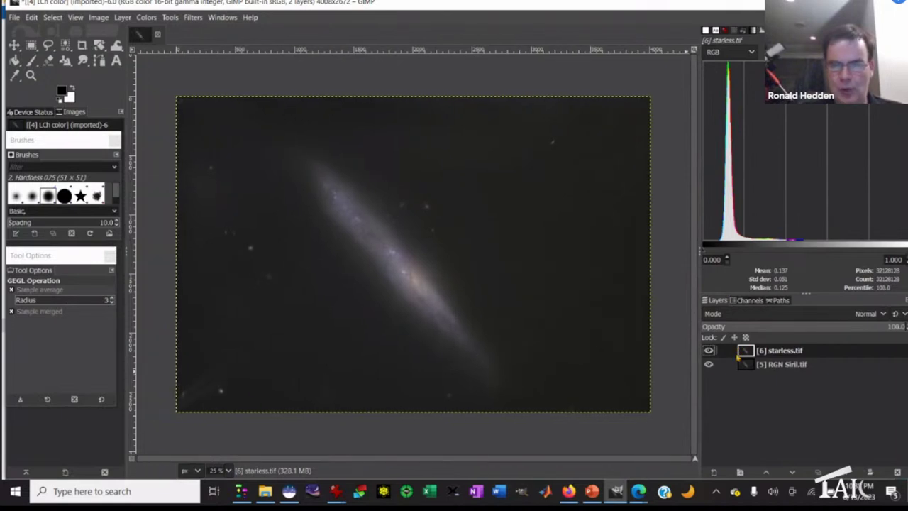
key(plus)
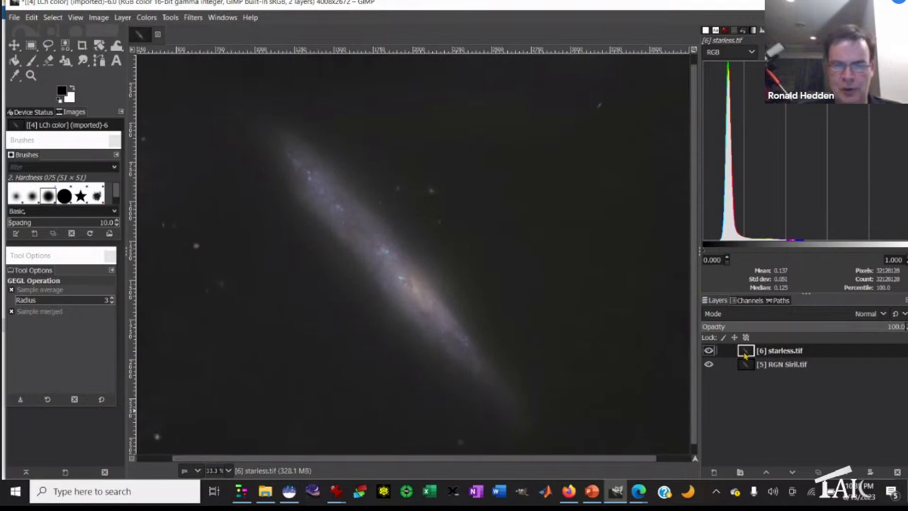
drag(699, 287, 738, 288)
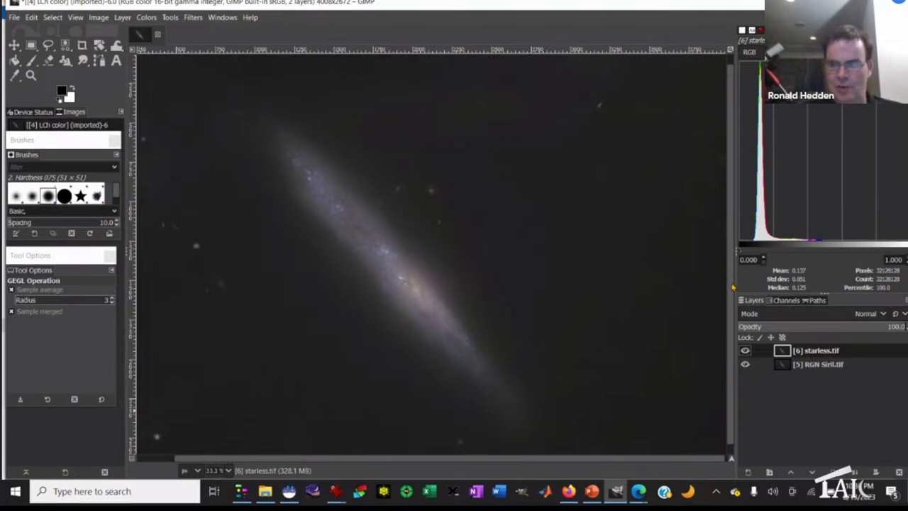
click(785, 367)
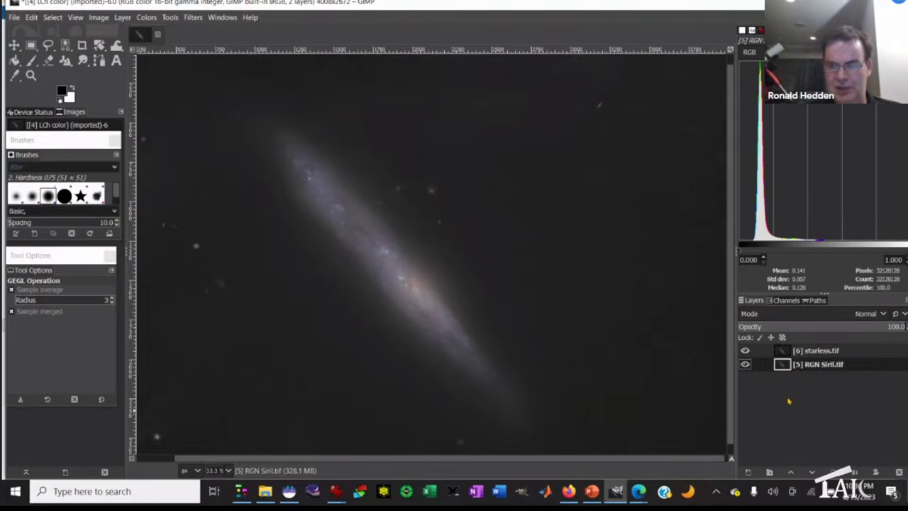
click(791, 472)
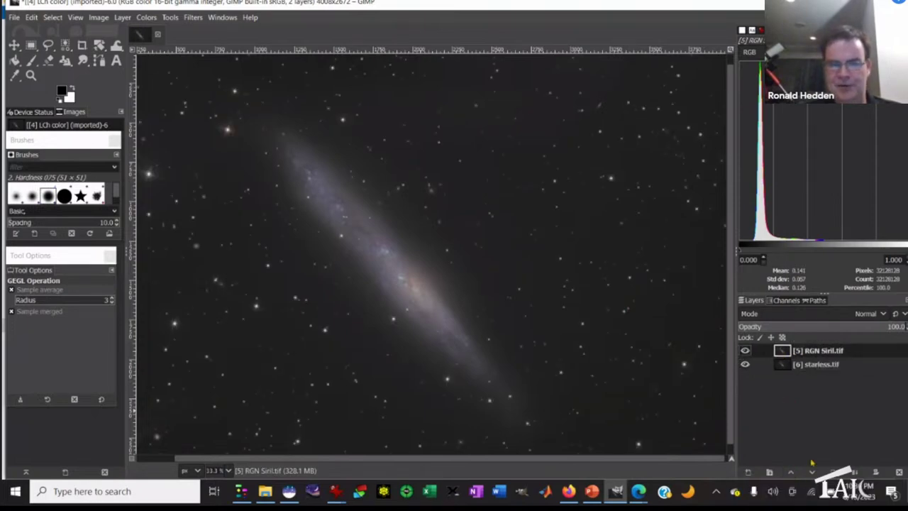
click(871, 314)
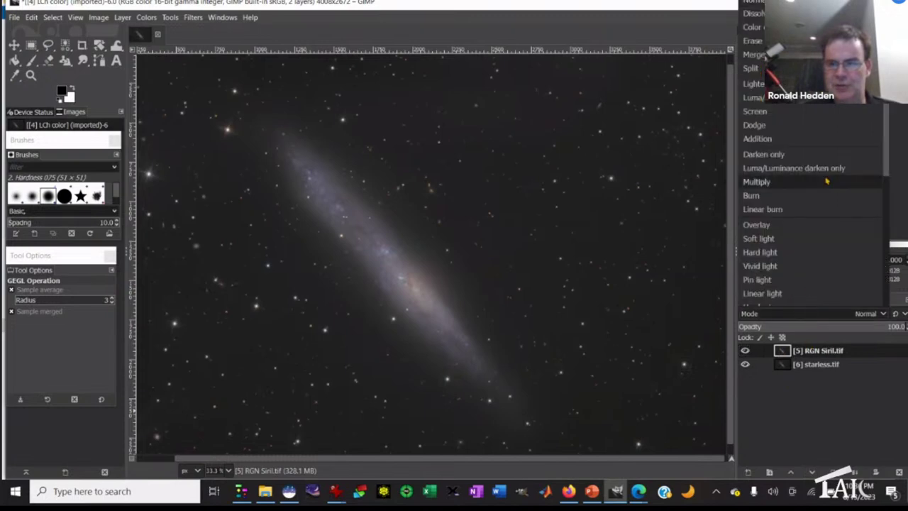
scroll(819, 193, down, 3)
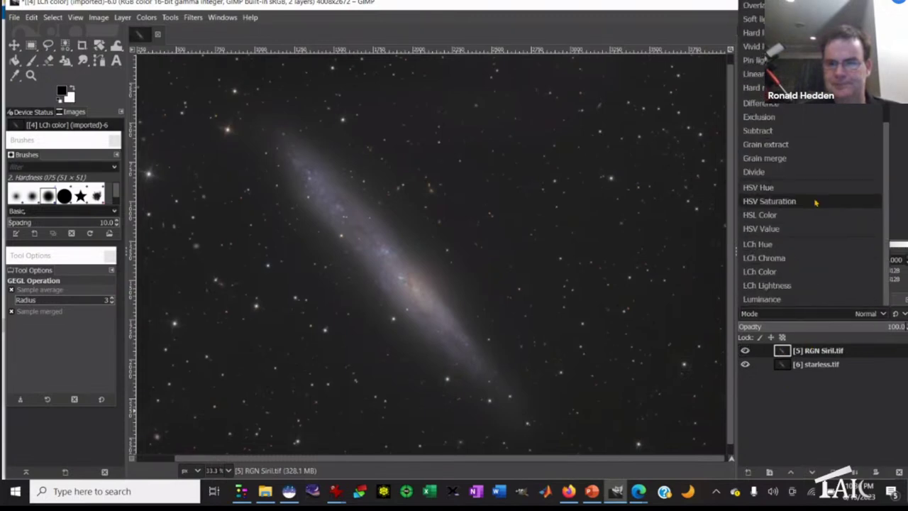
scroll(816, 202, up, 4)
scroll(816, 202, up, 3)
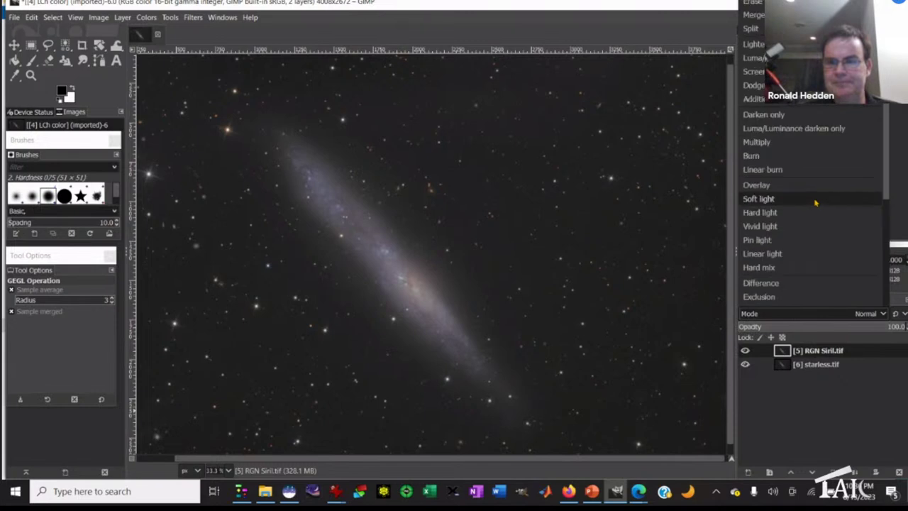
scroll(816, 202, up, 2)
scroll(816, 203, down, 5)
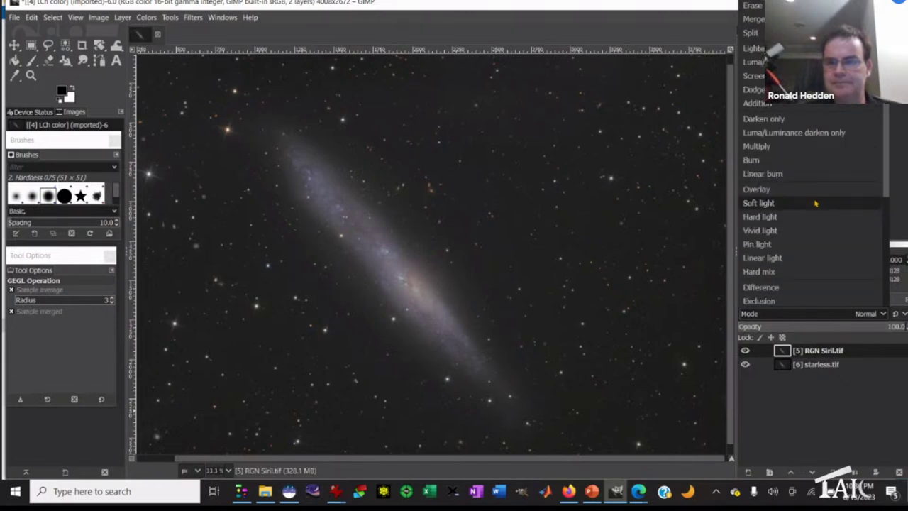
click(780, 243)
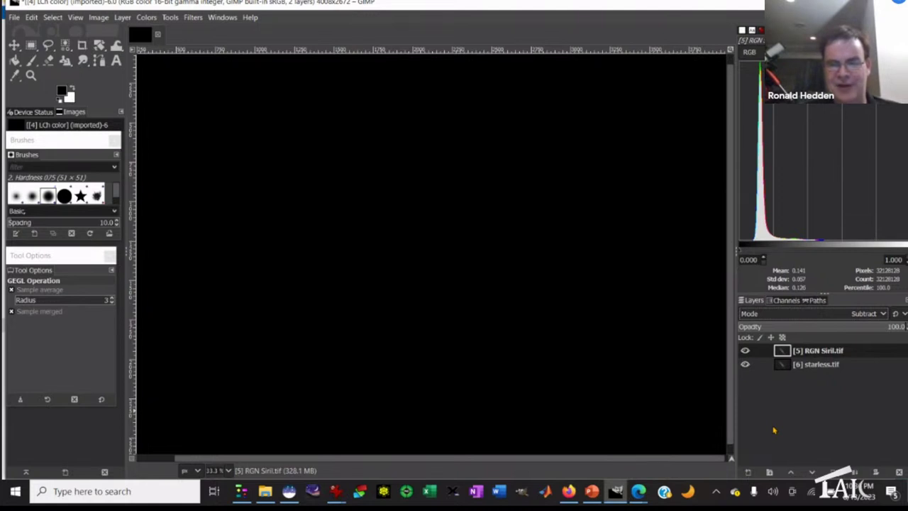
click(833, 315)
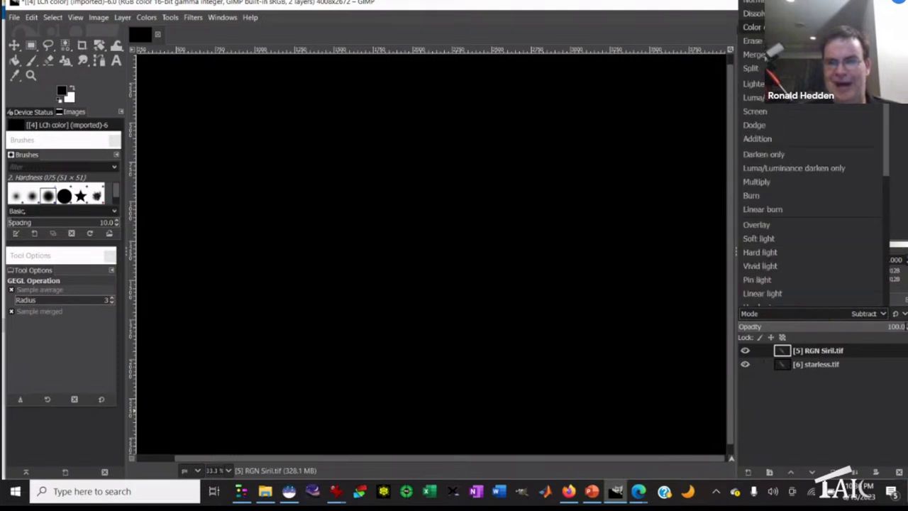
click(755, 3)
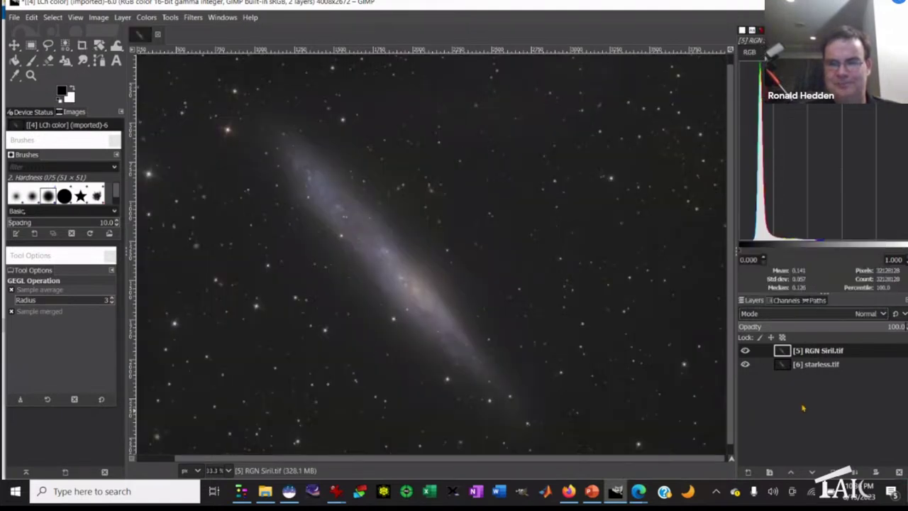
click(789, 365)
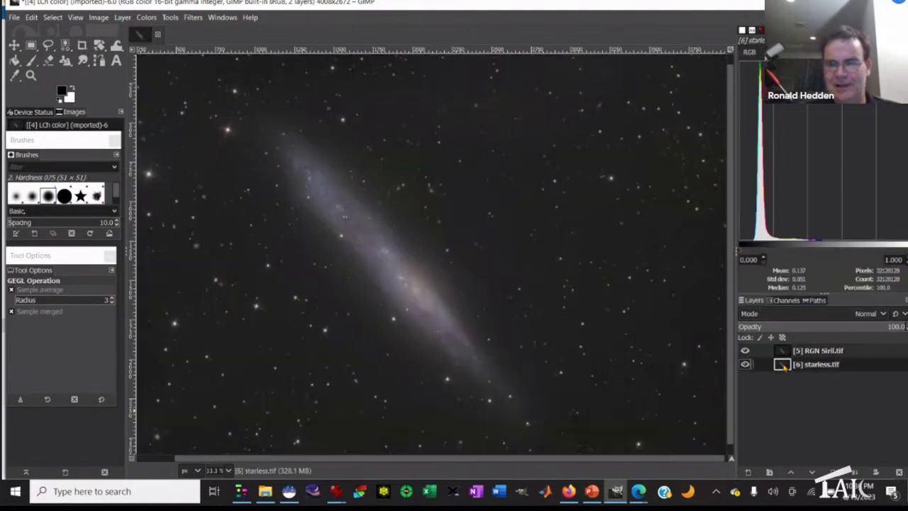
Raise the starless layer, set it to Subtract mode, and merge it down into RGN Siril.
click(792, 472)
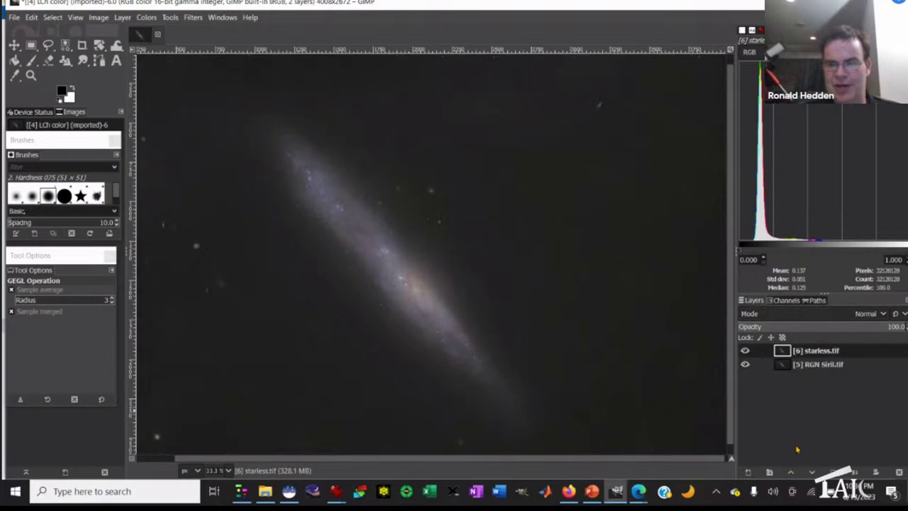
click(813, 318)
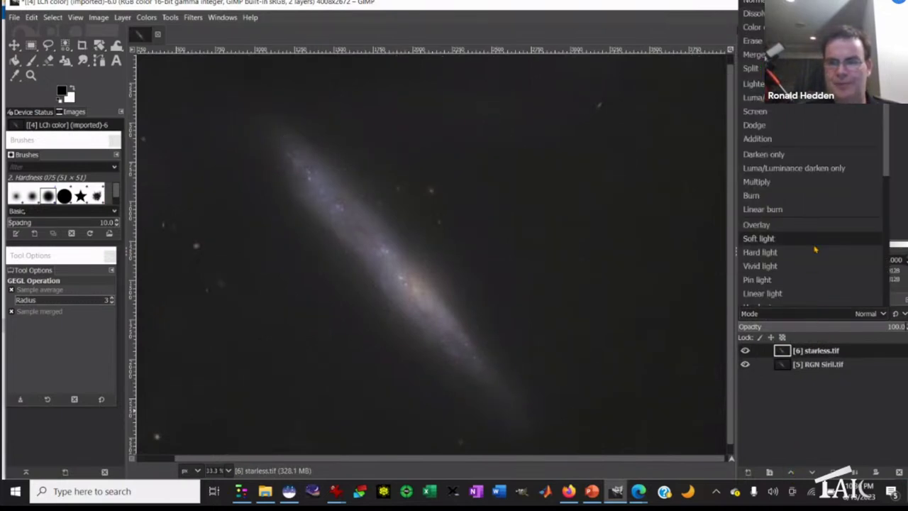
scroll(814, 247, down, 5)
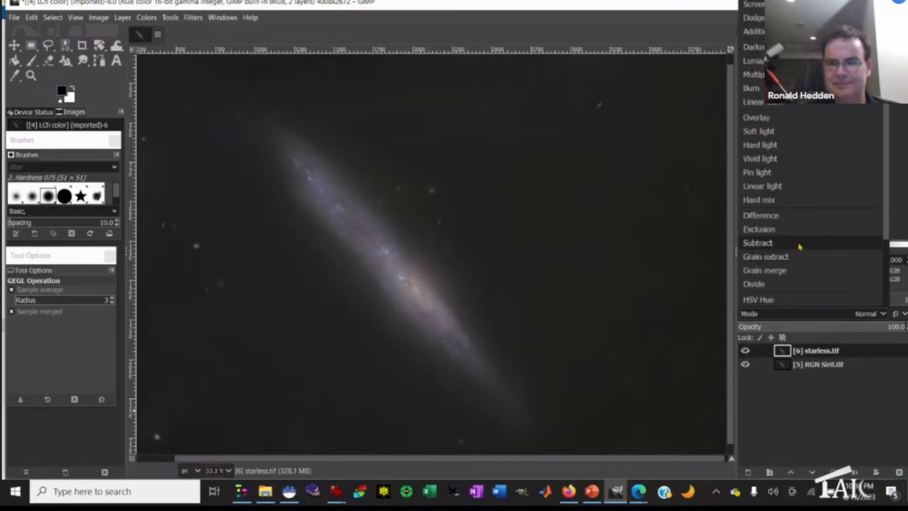
click(800, 245)
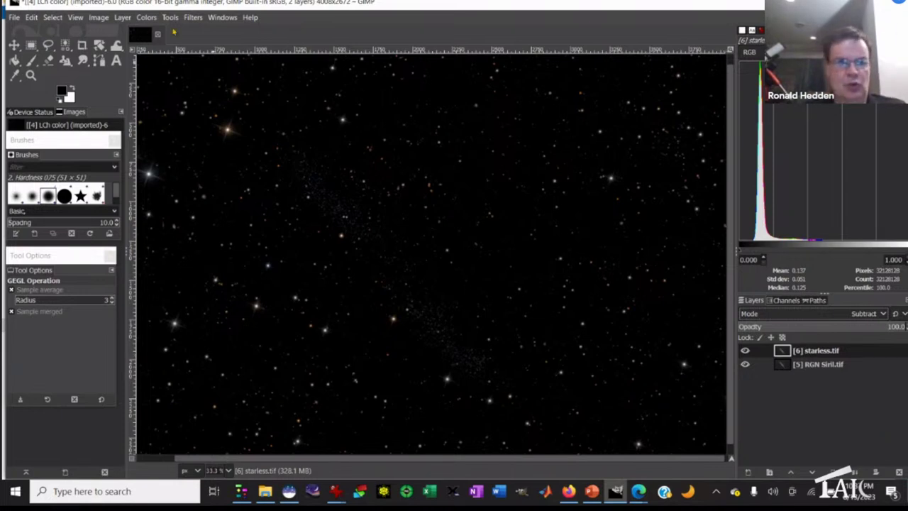
click(122, 17)
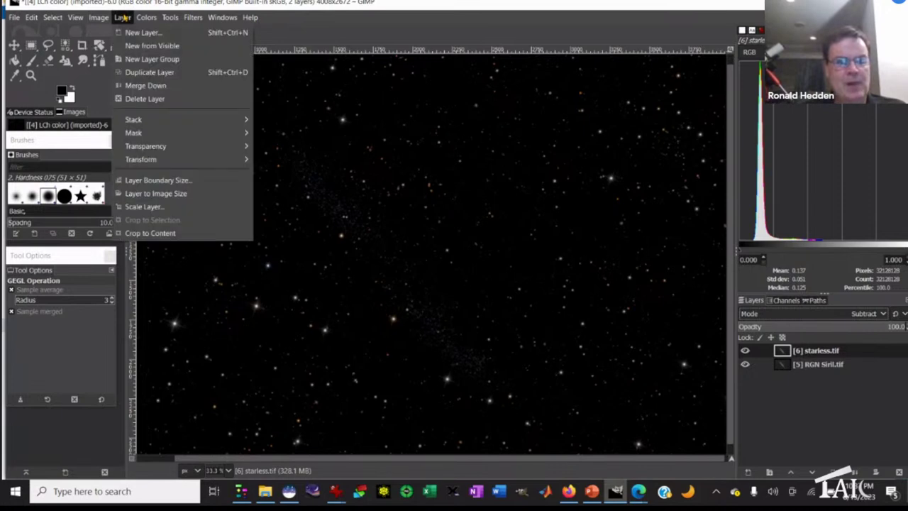
click(149, 85)
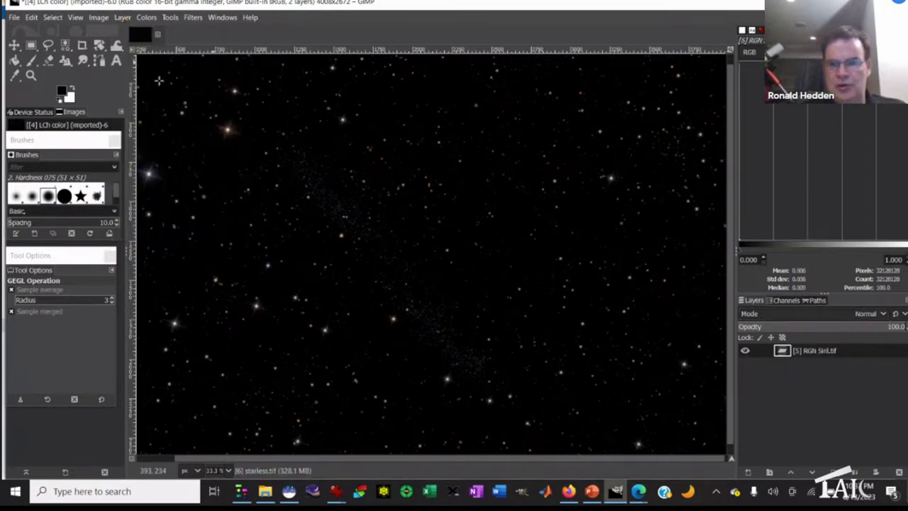
Remove the merged layer's alpha channel, then cancel exporting as [7] stars only.tif.
right_click(784, 352)
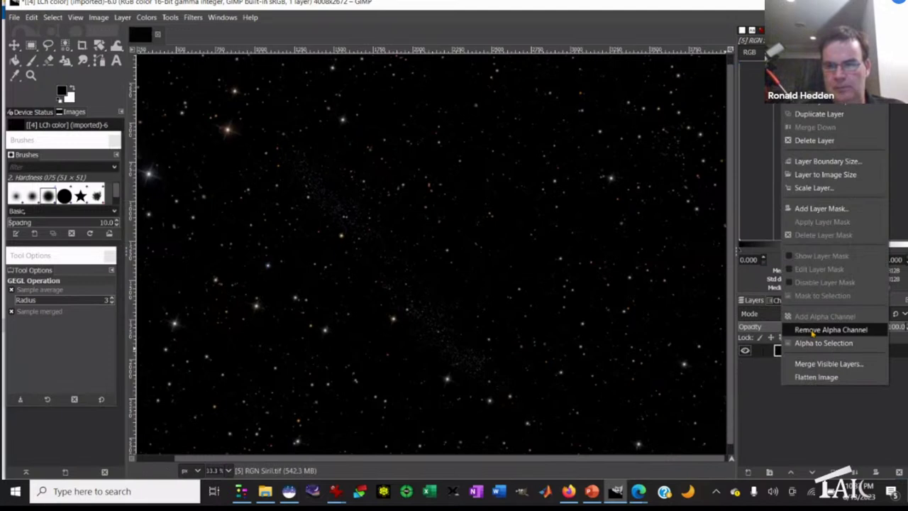
click(813, 331)
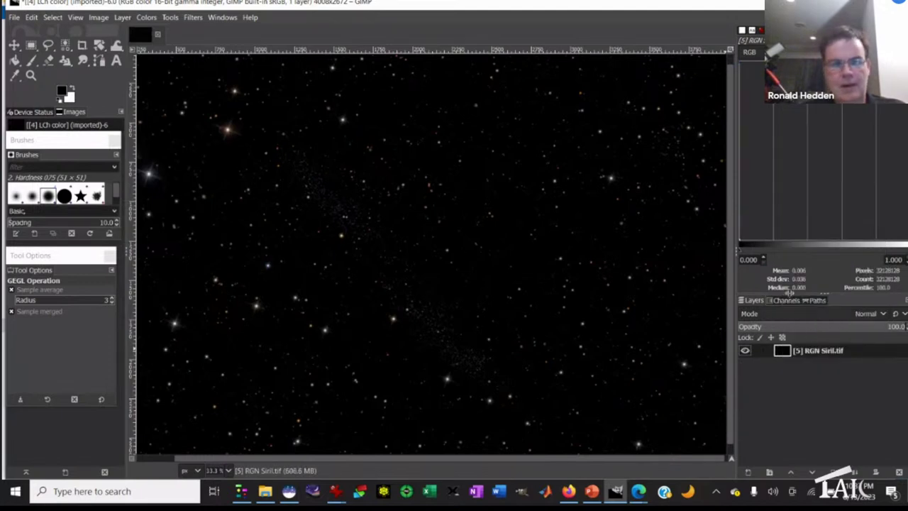
click(13, 18)
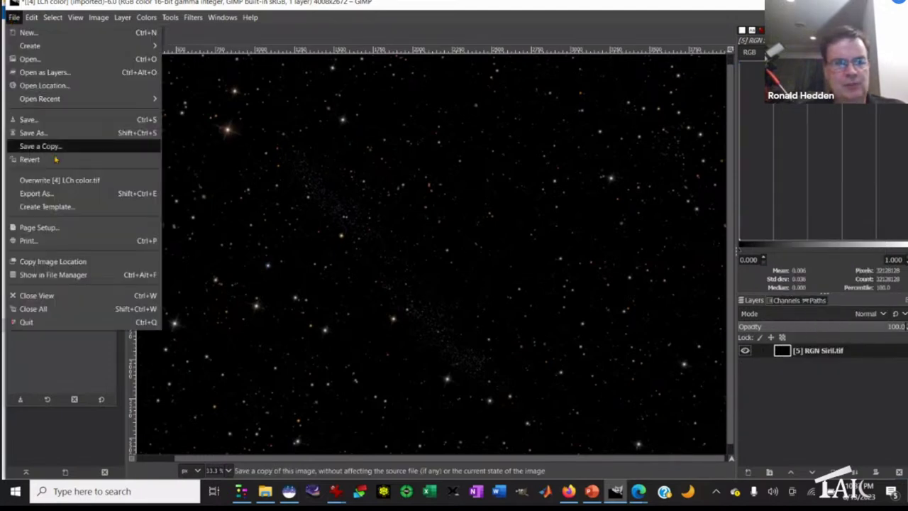
click(57, 193)
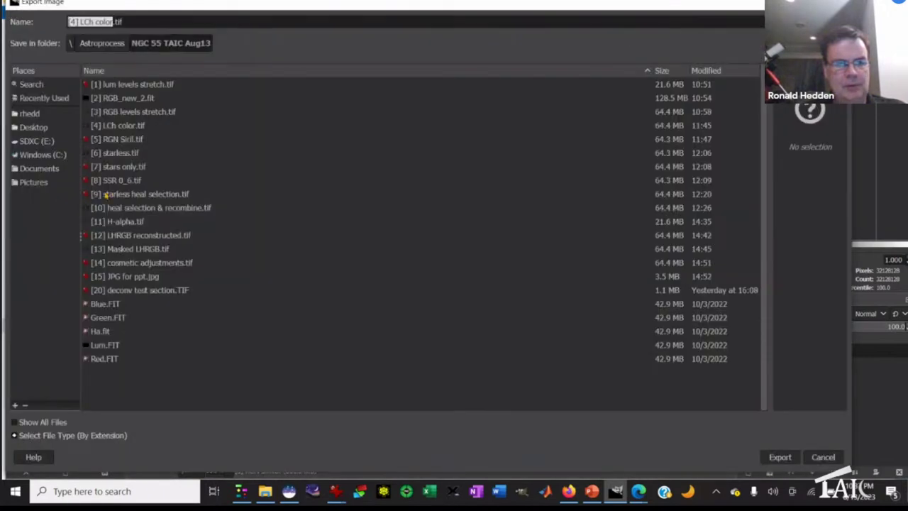
click(120, 167)
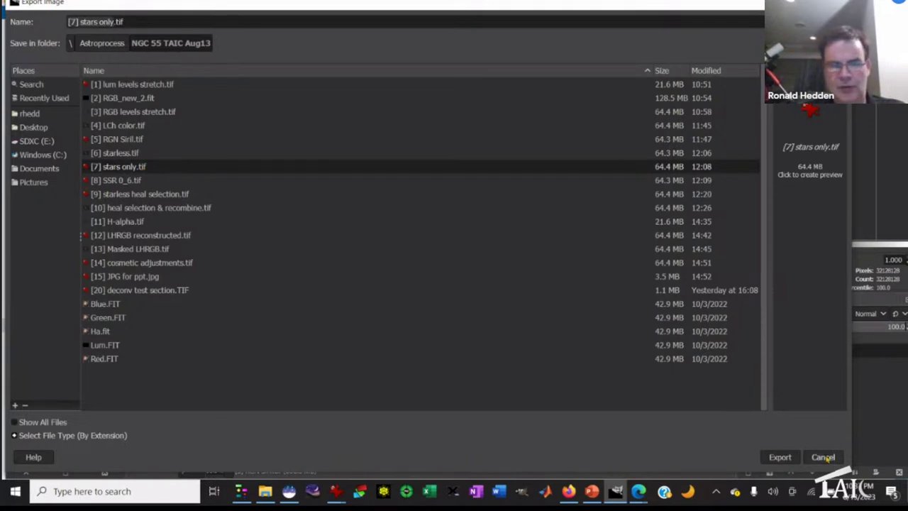
click(823, 458)
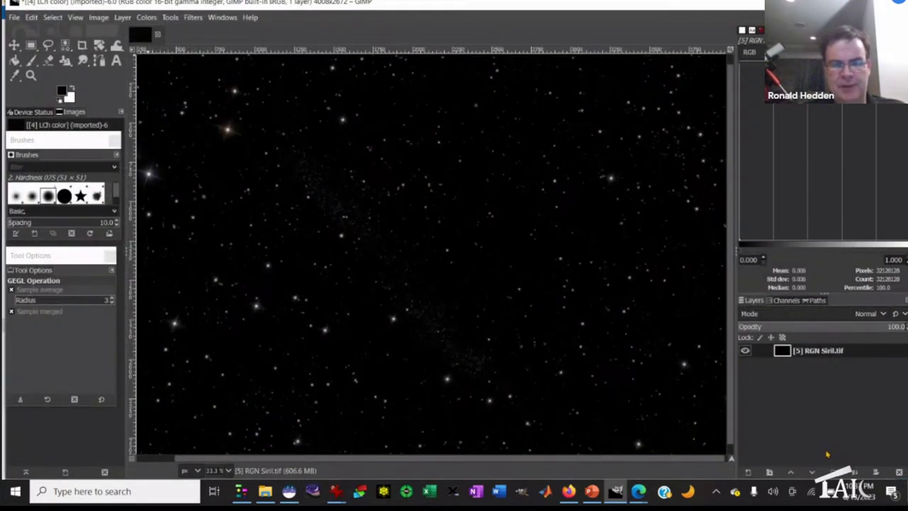
Zoom the stars-only image to 150% then 200%, panning across it, before switching to ImagesPlus.
key(plus)
key(plus)
key(plus)
key(plus)
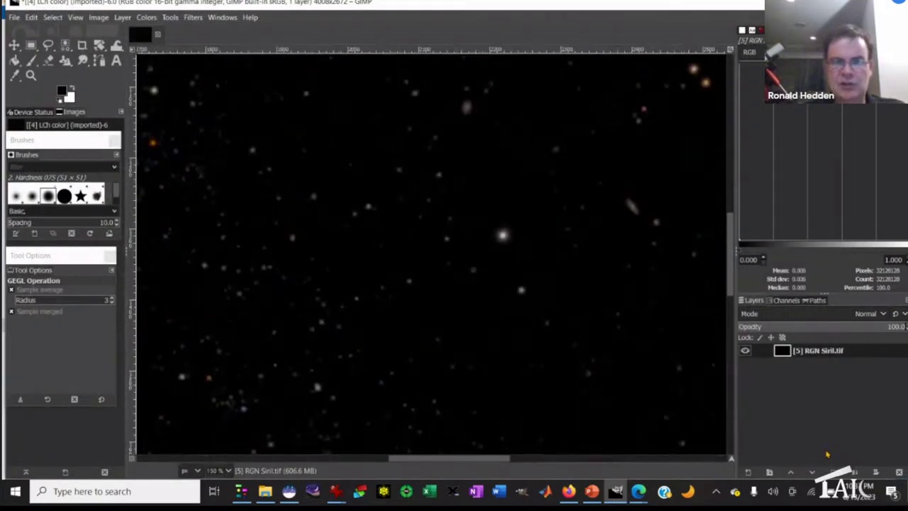
scroll(615, 322, up, 4)
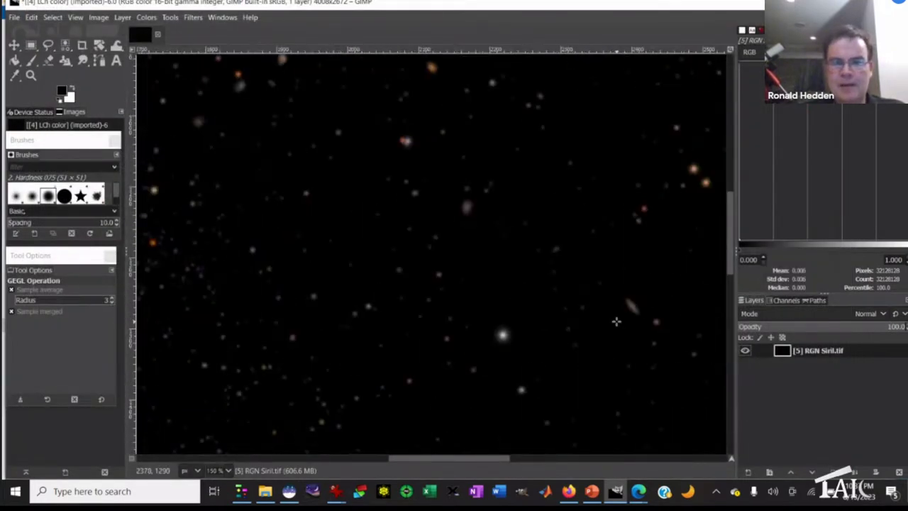
scroll(616, 321, up, 6)
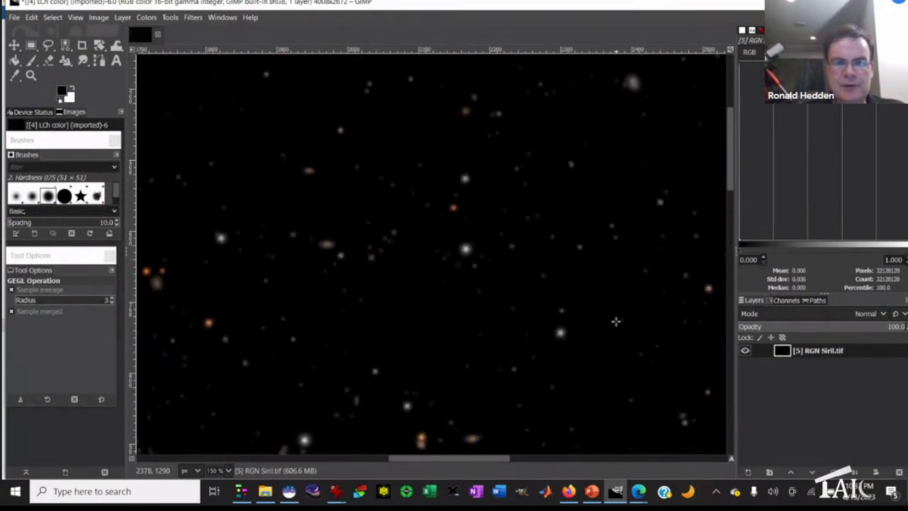
drag(422, 462, 523, 463)
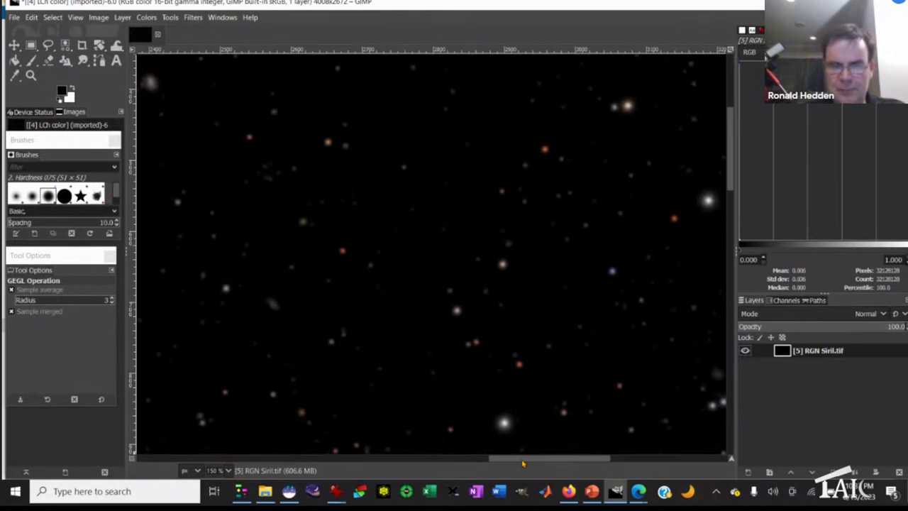
key(plus)
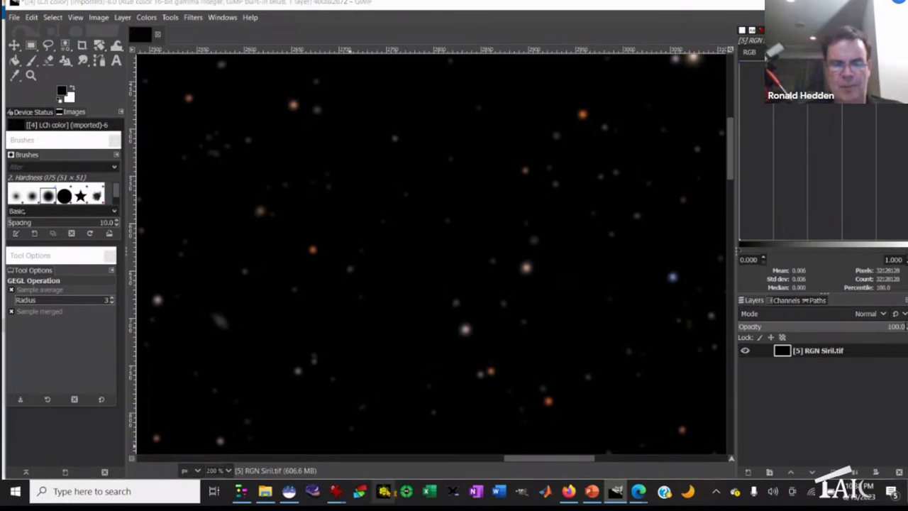
click(383, 490)
Open [7] stars only.tif in ImagesPlus.
click(10, 12)
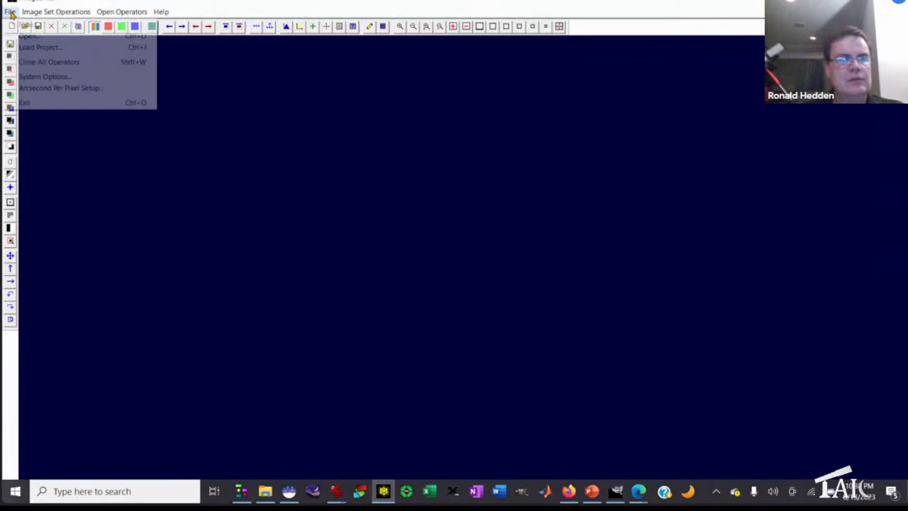
click(34, 35)
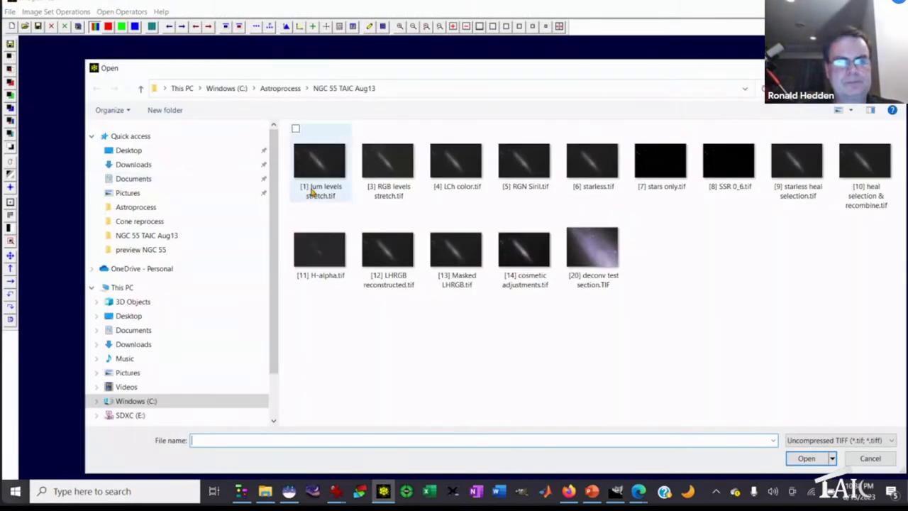
click(673, 175)
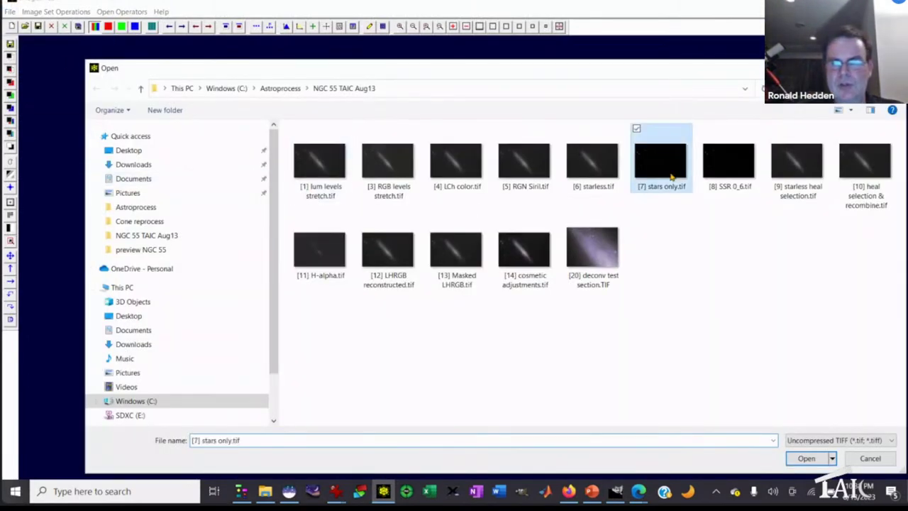
click(806, 458)
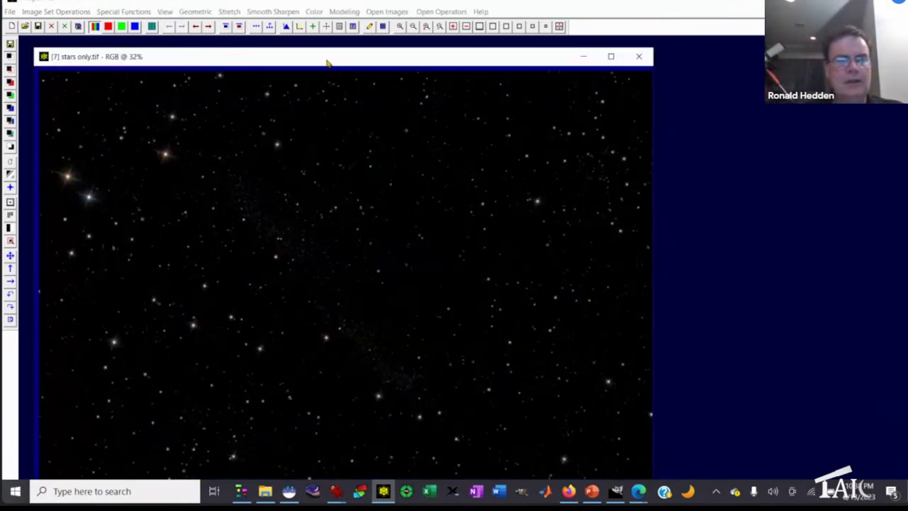
Zoom the stars image to 140% and bring up the Special Functions menu.
click(399, 26)
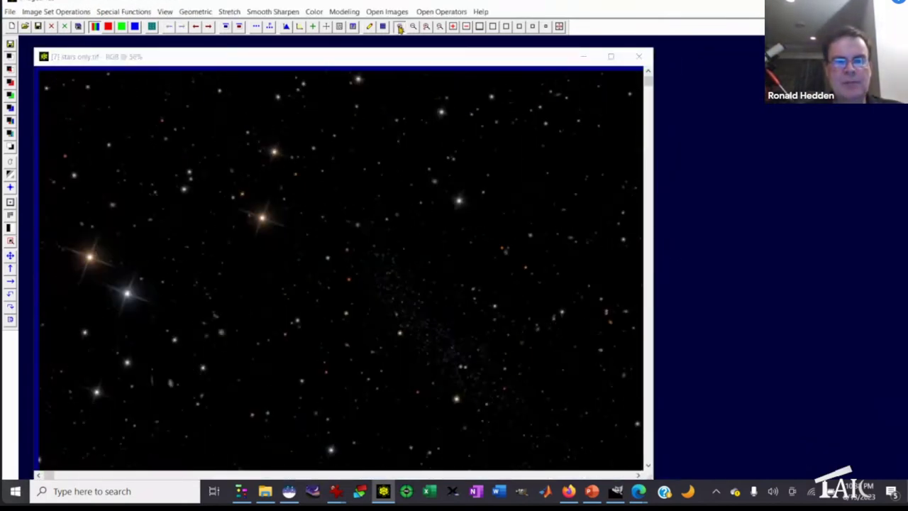
click(400, 26)
click(400, 26)
click(399, 26)
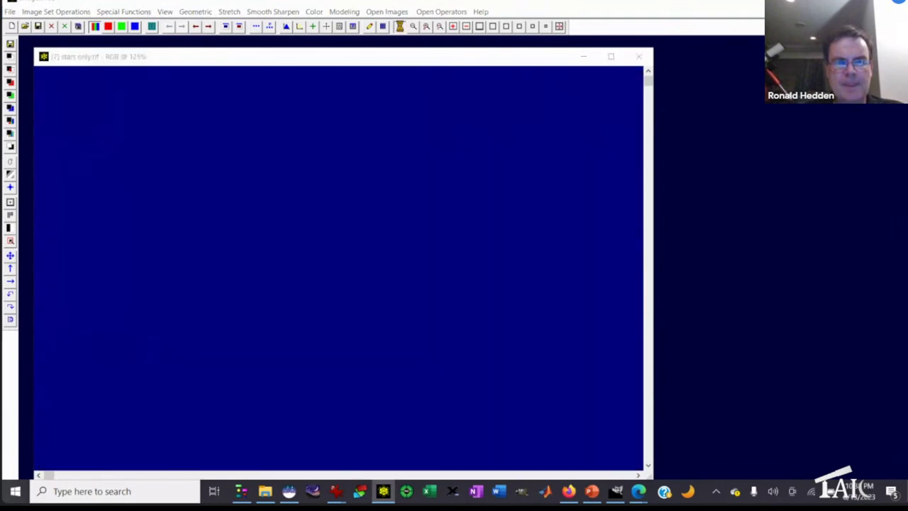
click(400, 26)
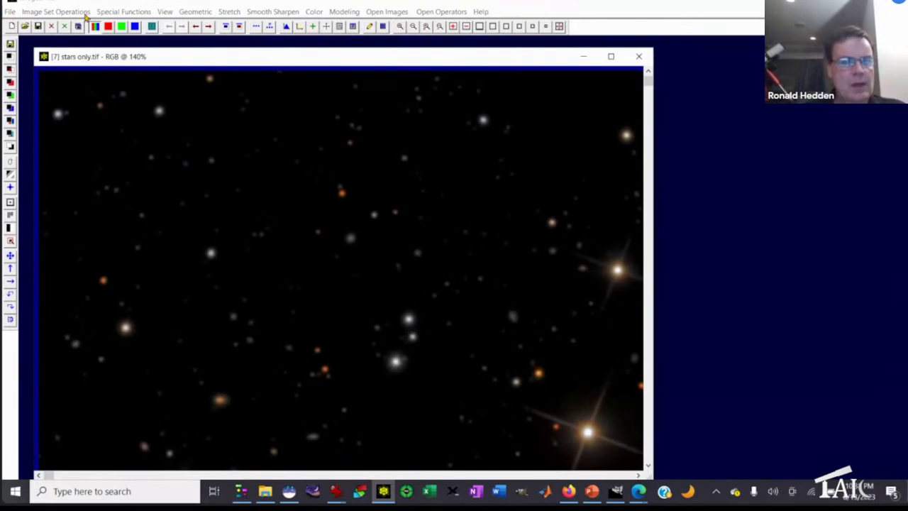
click(112, 13)
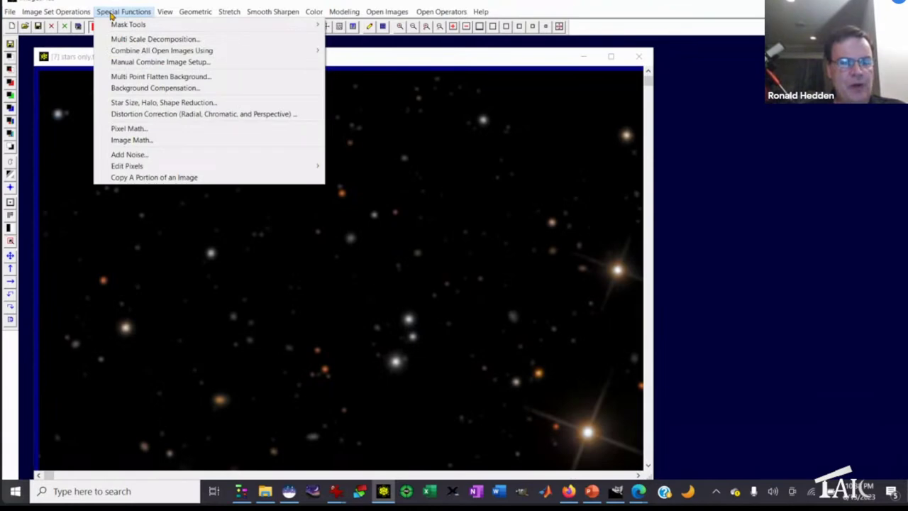
Apply Star Size, Halo & Shape Reduction of 0.608 to red, green and blue with Equal RGB.
click(150, 103)
drag(713, 237, 740, 170)
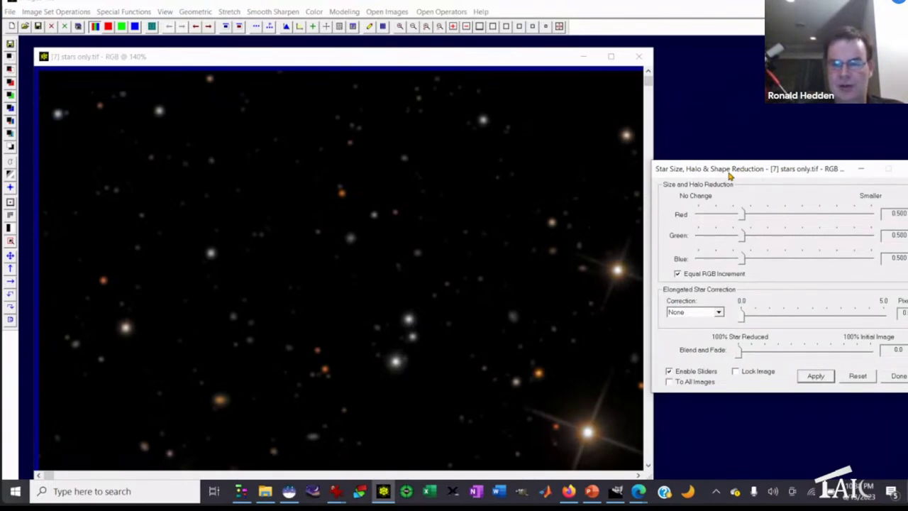
drag(729, 175, 709, 172)
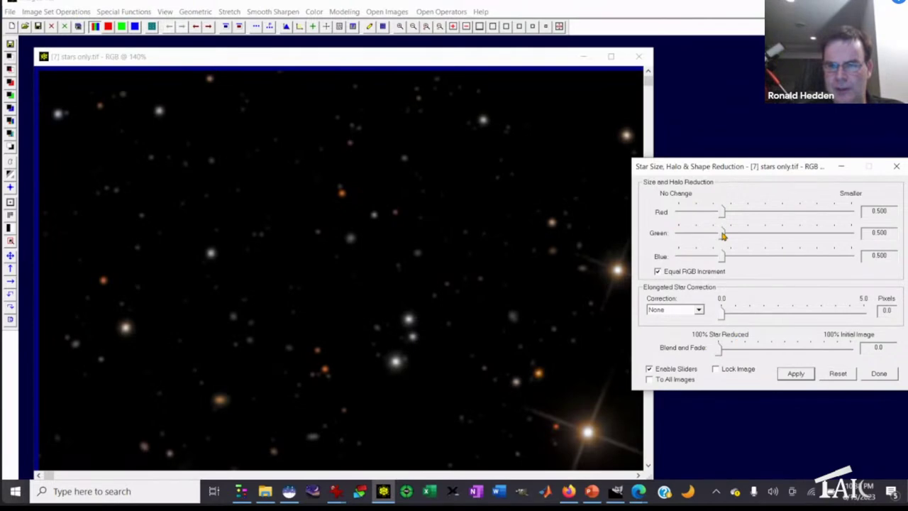
drag(723, 236, 733, 238)
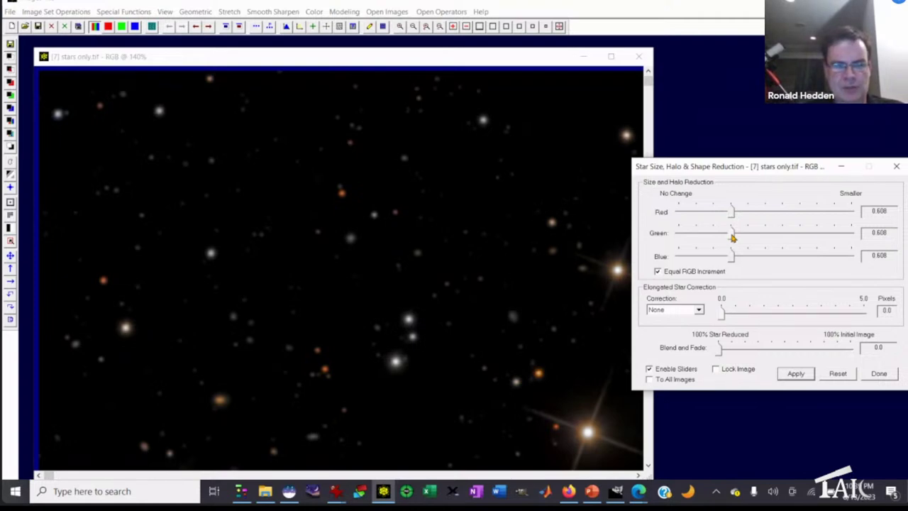
click(731, 235)
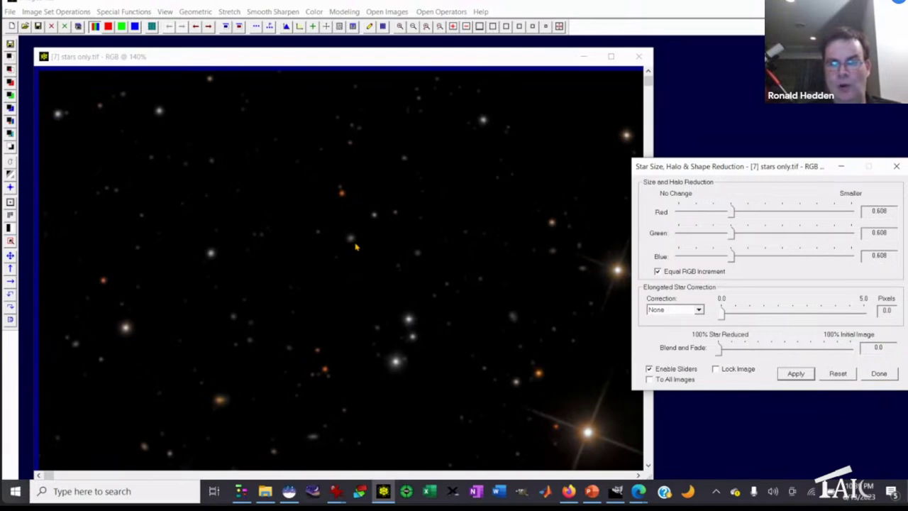
click(797, 374)
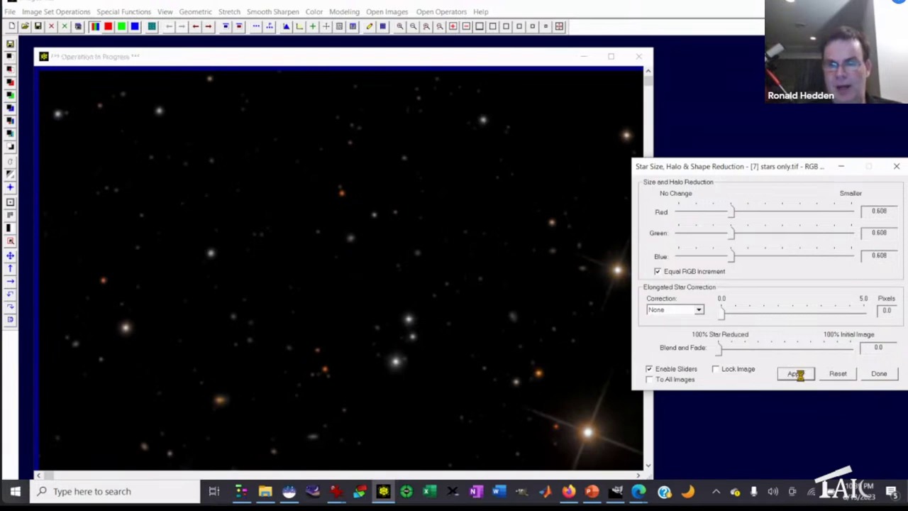
click(885, 376)
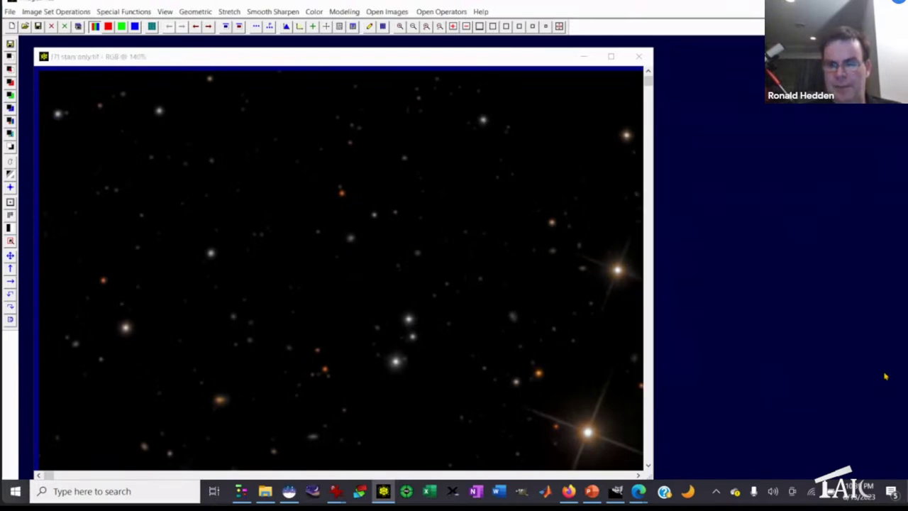
Cancel saving a copy as [8] SSR 0_6.tif and close the [7] stars only.tif image.
click(9, 12)
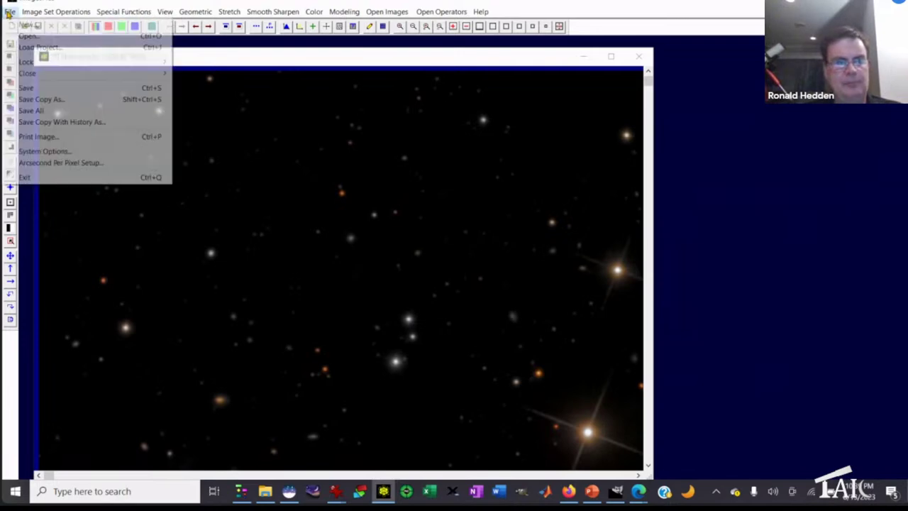
click(44, 100)
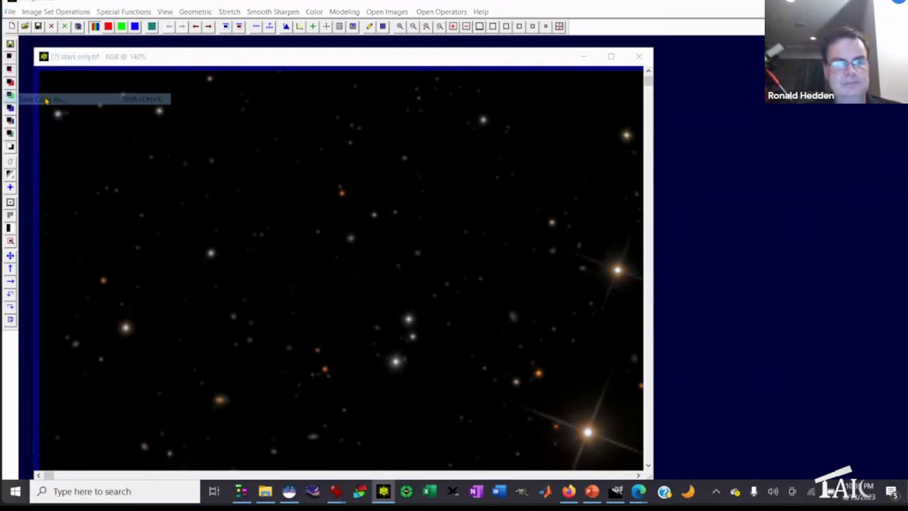
click(742, 174)
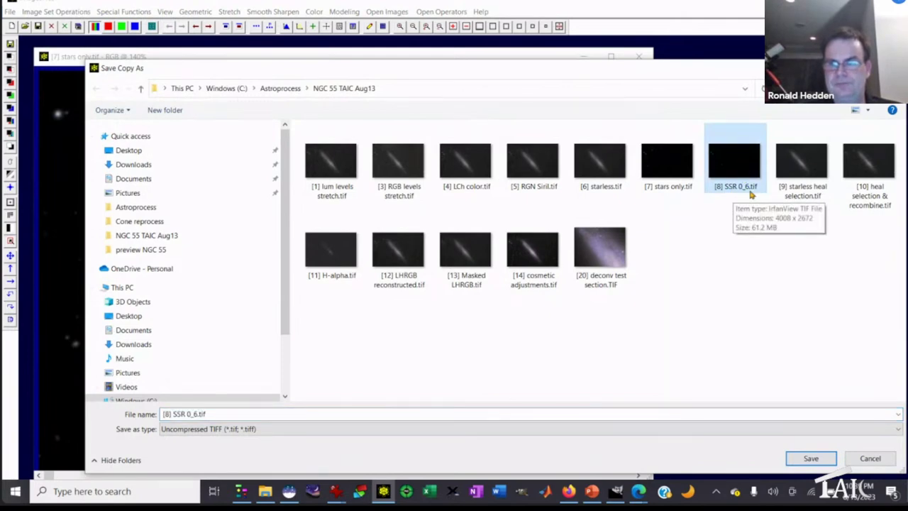
click(875, 461)
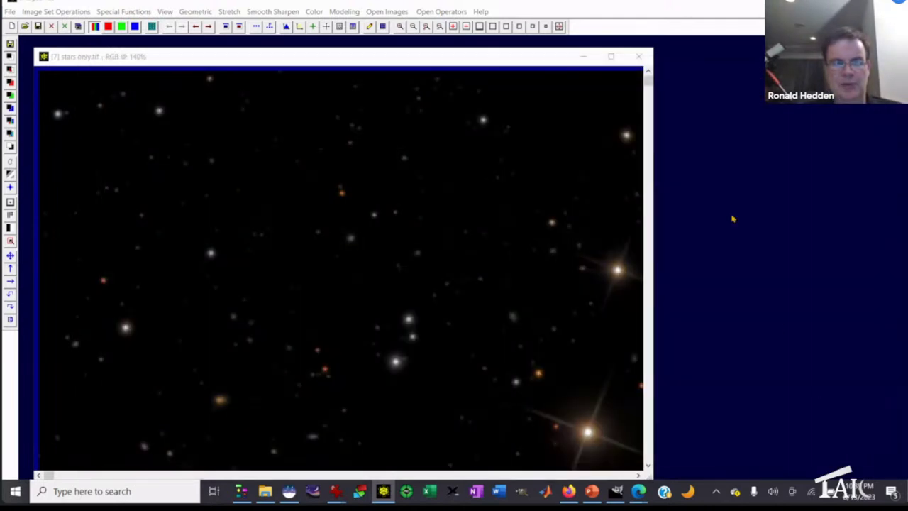
click(639, 57)
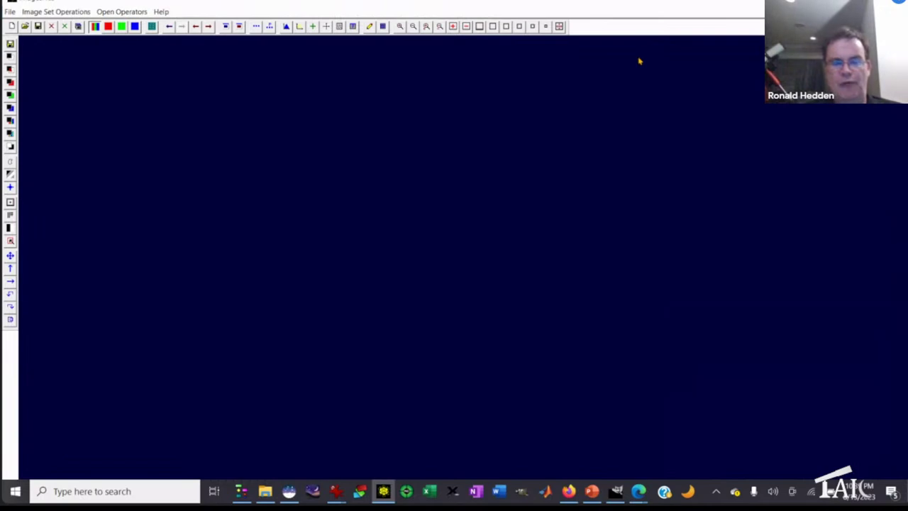
Back in GIMP, close the LCh color image, discarding its changes.
key(alt+Tab)
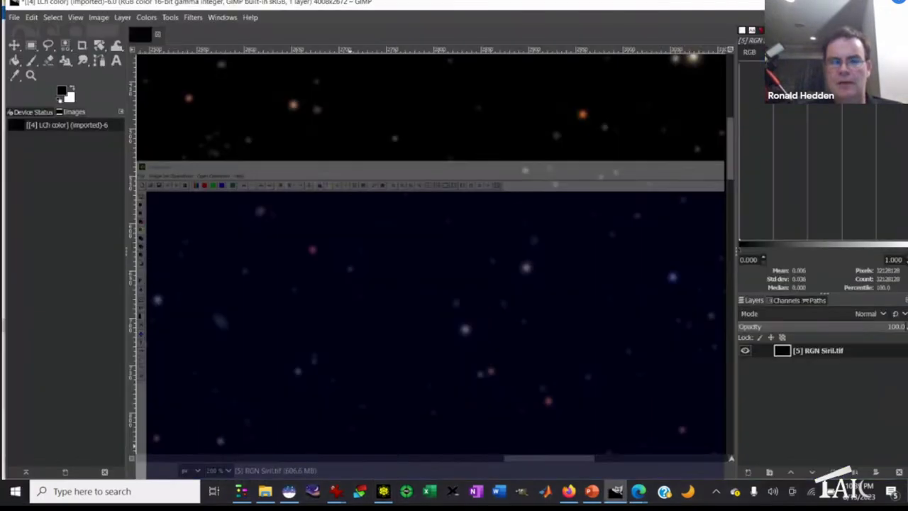
click(14, 17)
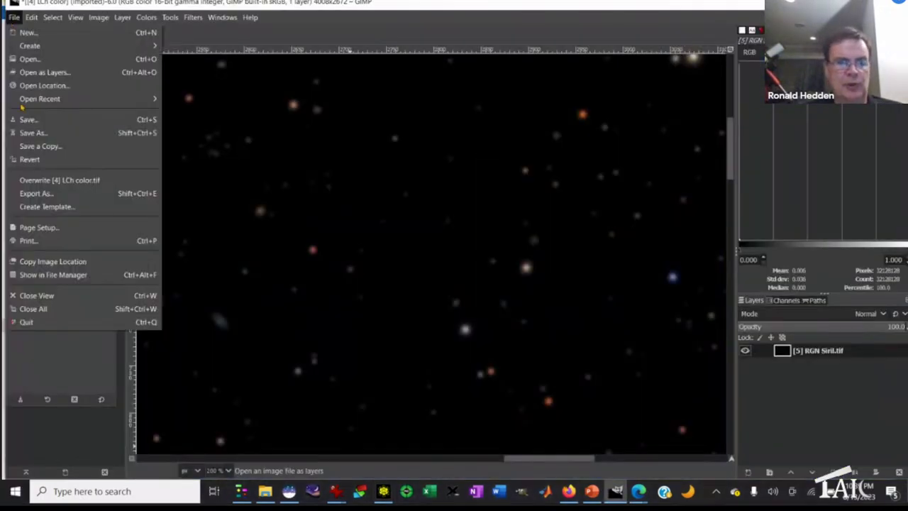
click(61, 297)
click(476, 306)
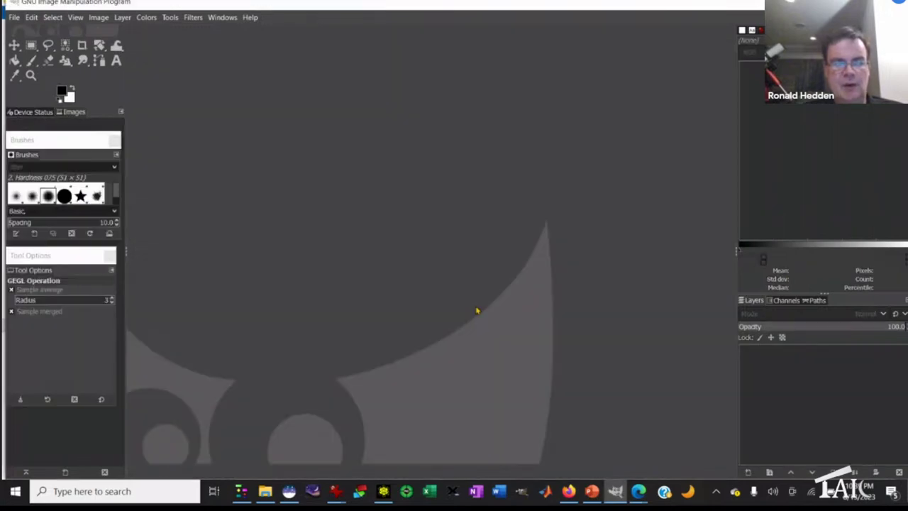
Open [6] starless.tif and zoom in on its lower-left corner.
click(14, 18)
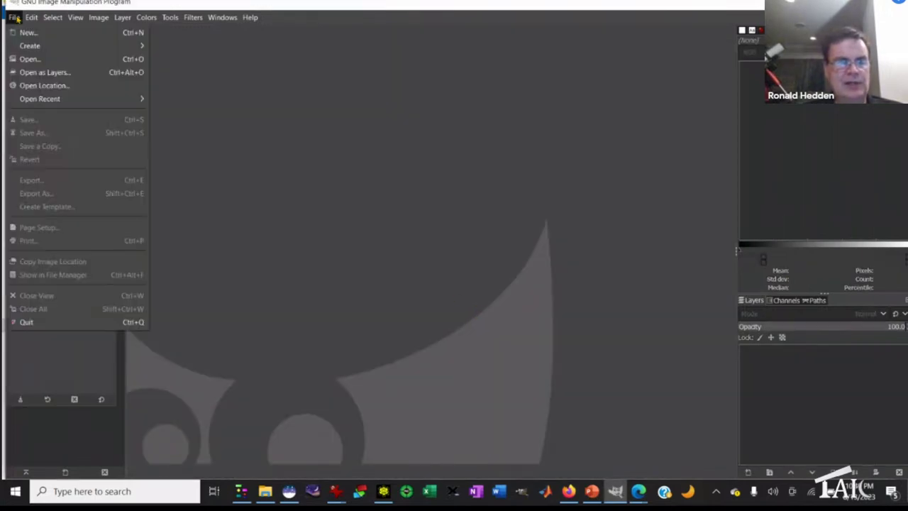
click(30, 59)
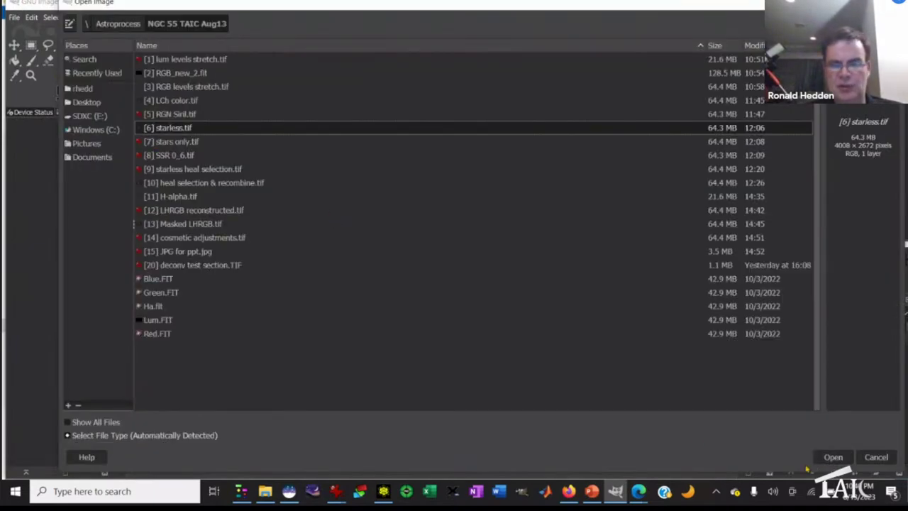
click(827, 458)
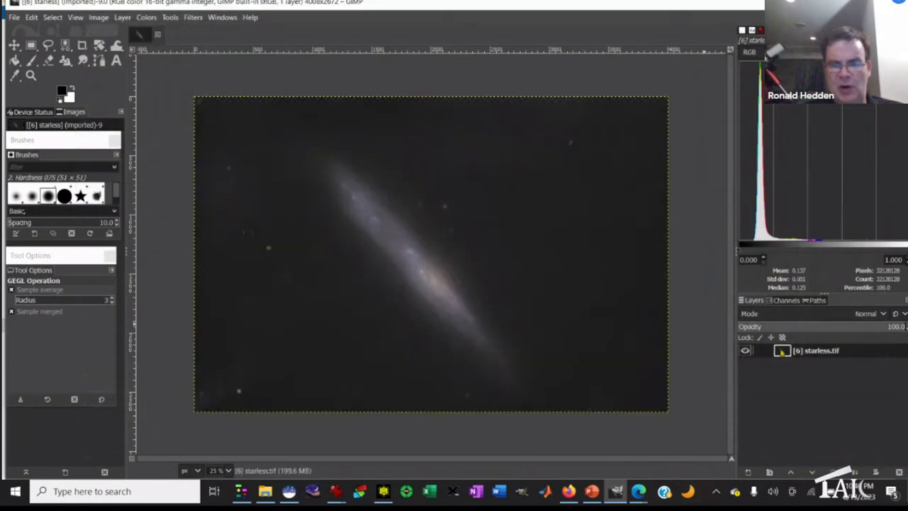
scroll(431, 253, up, 5)
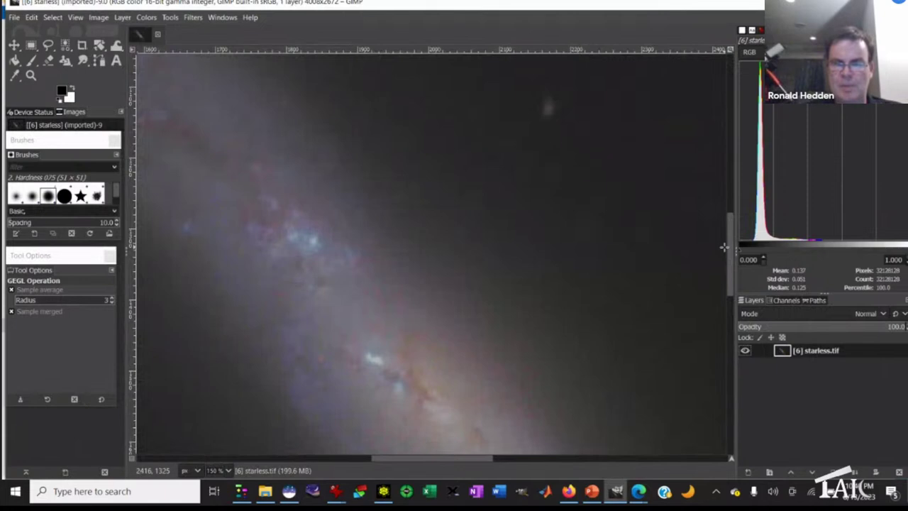
drag(728, 248, 734, 463)
drag(462, 460, 190, 483)
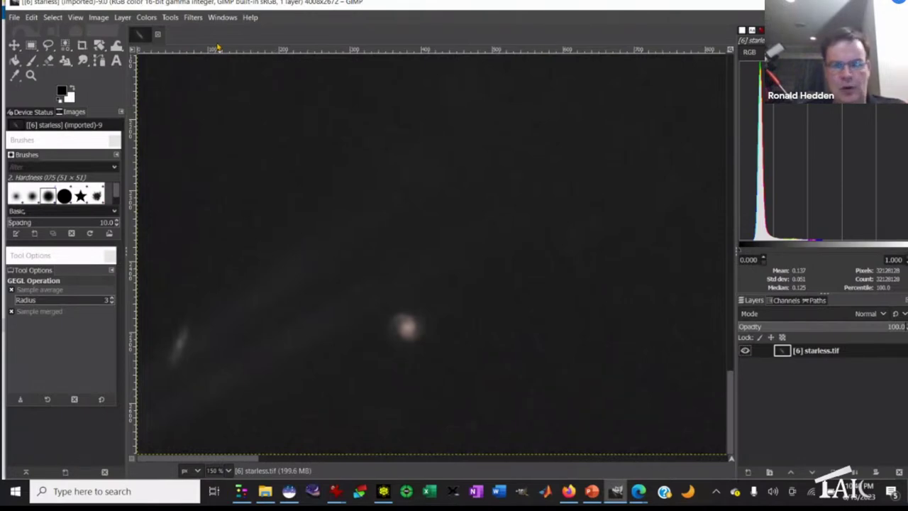
Draw a closed freehand selection around the leftover star blob in the lower-left background.
click(193, 17)
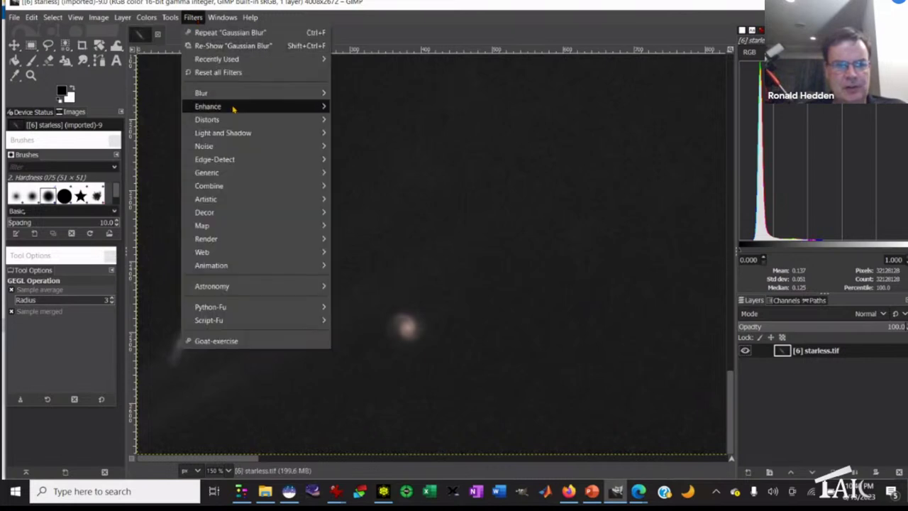
mouse_move(233, 109)
click(193, 17)
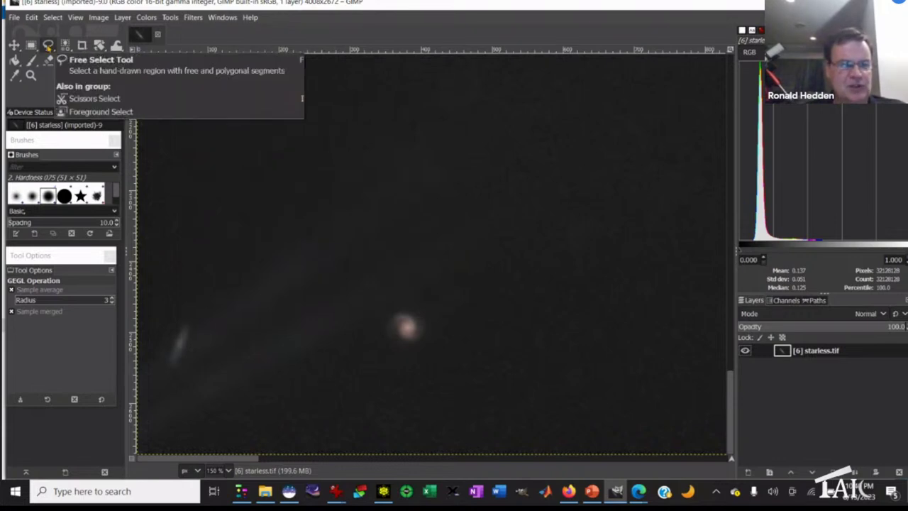
click(48, 46)
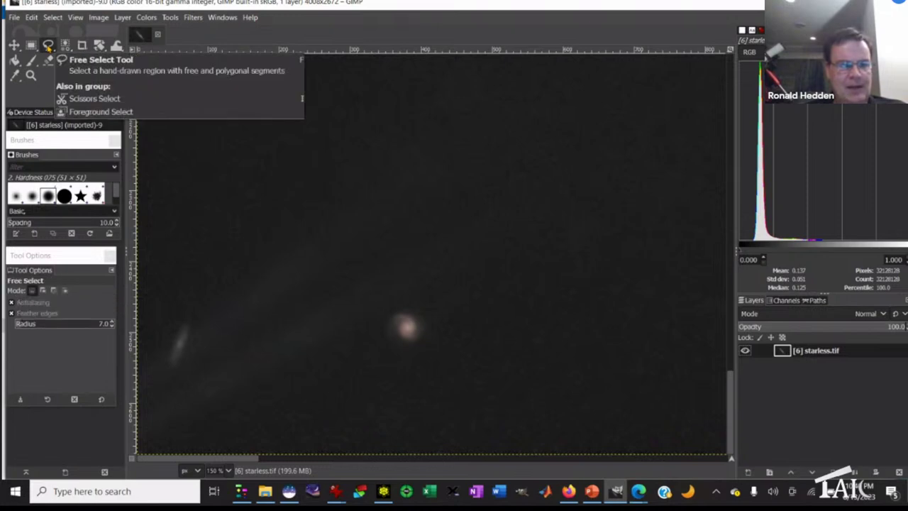
click(149, 318)
mouse_move(149, 317)
mouse_down()
mouse_move(381, 111)
mouse_move(408, 100)
mouse_move(458, 102)
mouse_move(544, 183)
mouse_move(629, 213)
mouse_move(636, 238)
mouse_move(608, 271)
mouse_move(536, 274)
mouse_move(505, 288)
mouse_move(430, 360)
mouse_move(325, 365)
mouse_move(160, 458)
mouse_up()
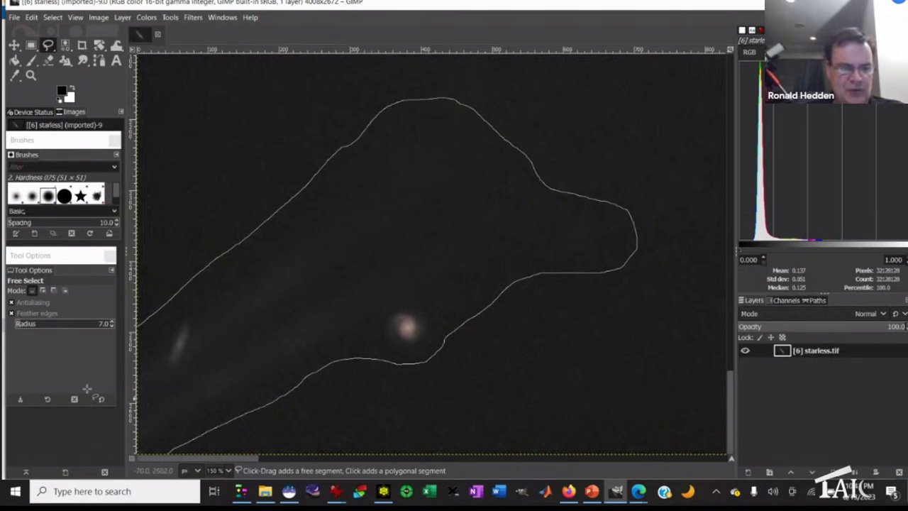
double_click(140, 326)
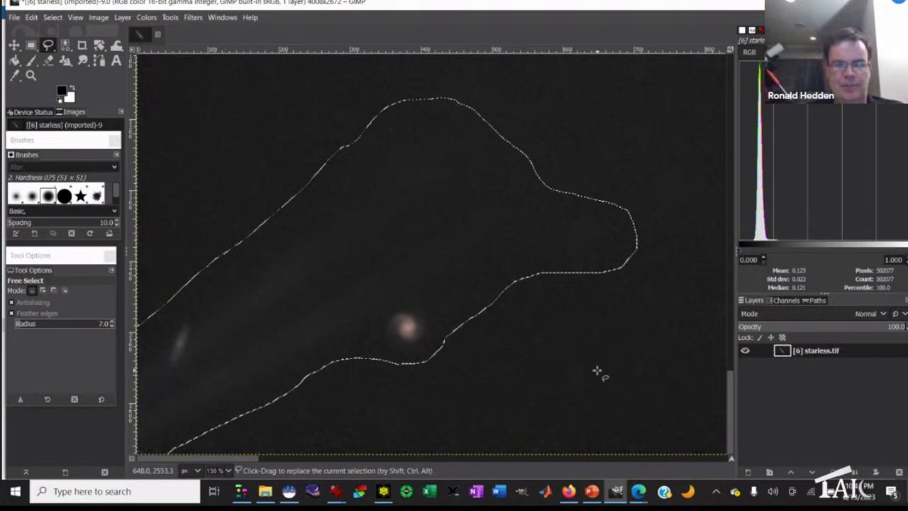
Heal the freehand selection with 50 px sampling width, then select the whole image.
click(202, 17)
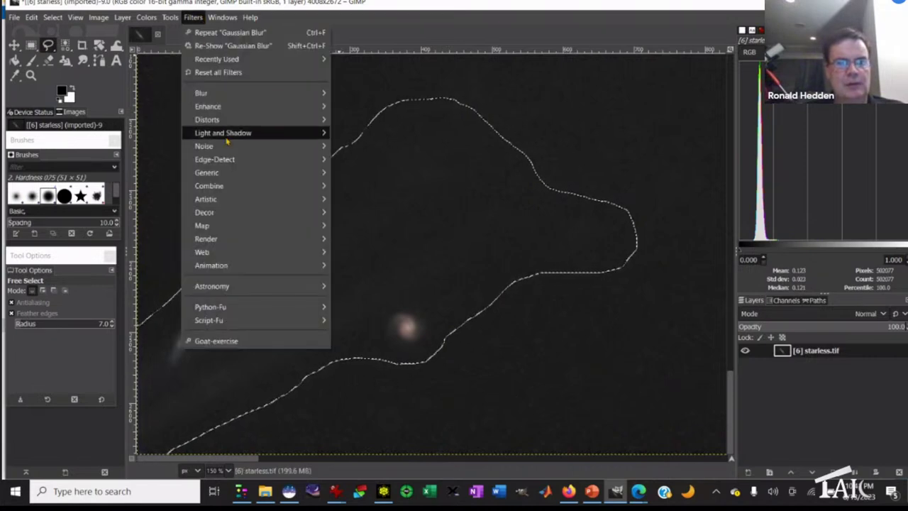
mouse_move(223, 106)
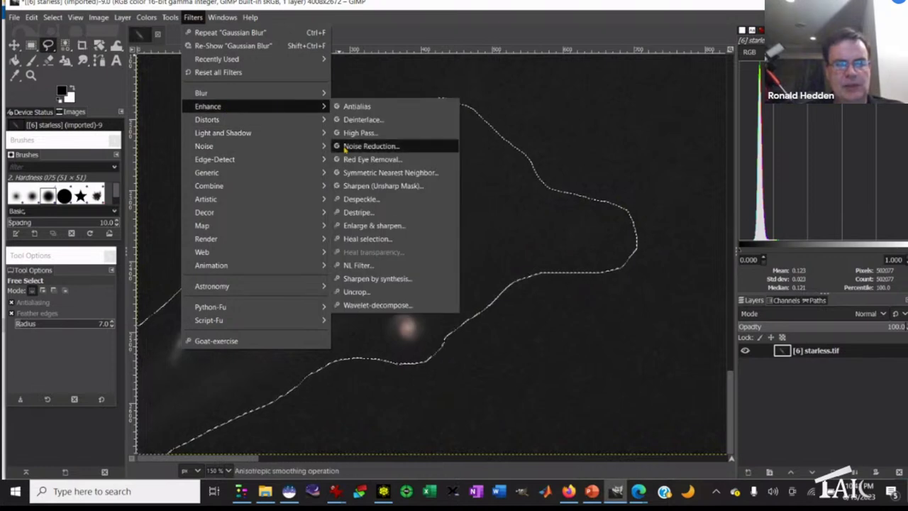
click(369, 239)
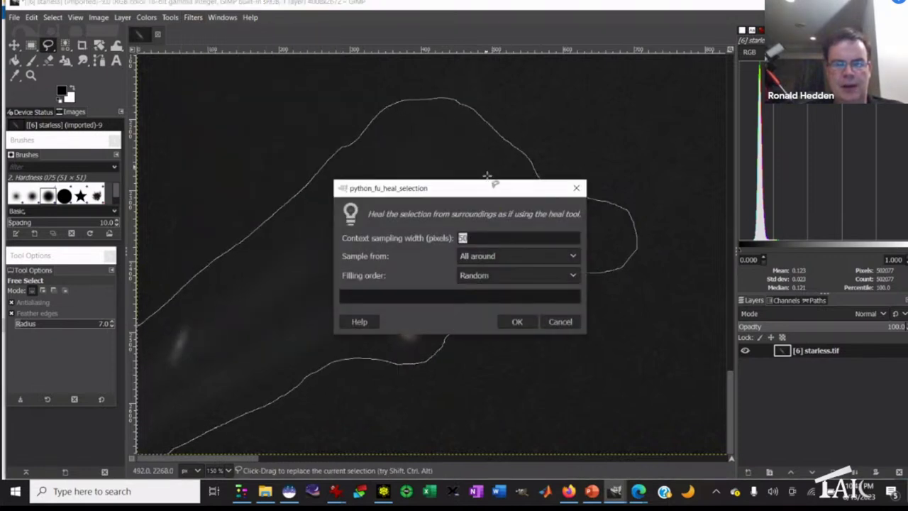
drag(491, 193, 598, 160)
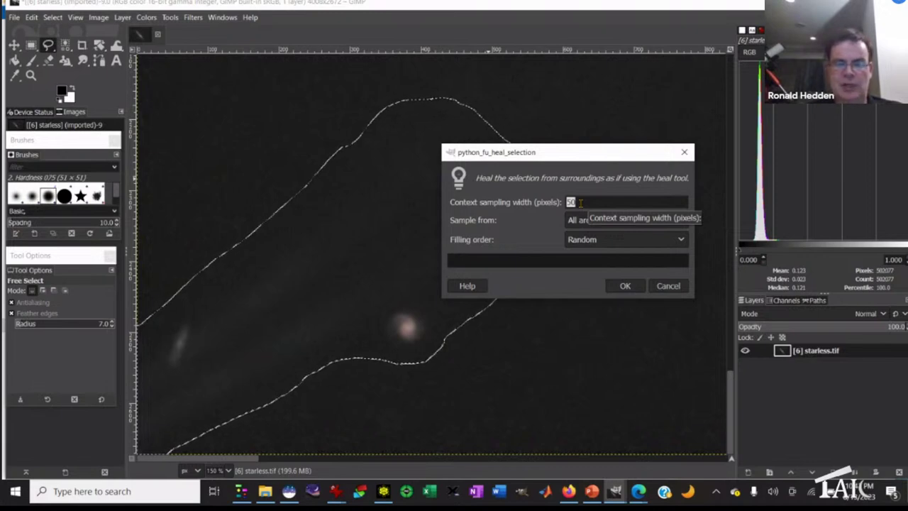
click(623, 288)
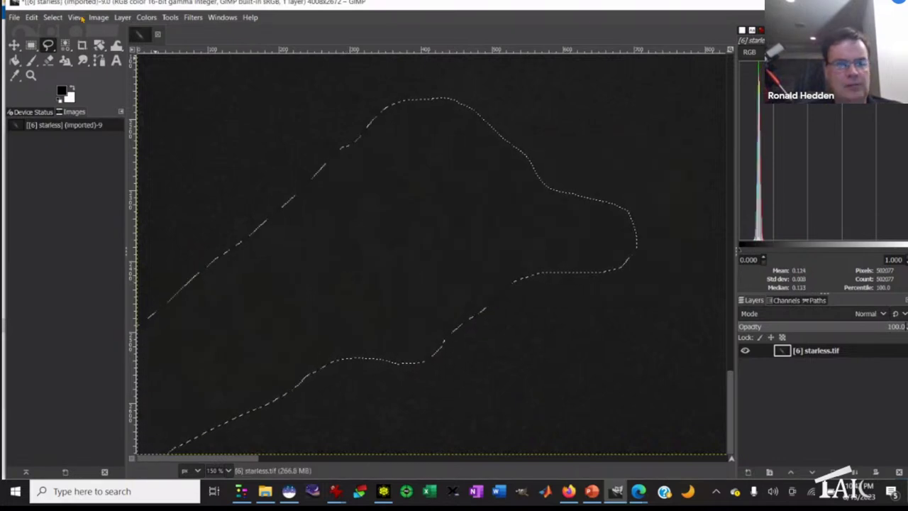
click(53, 17)
click(60, 33)
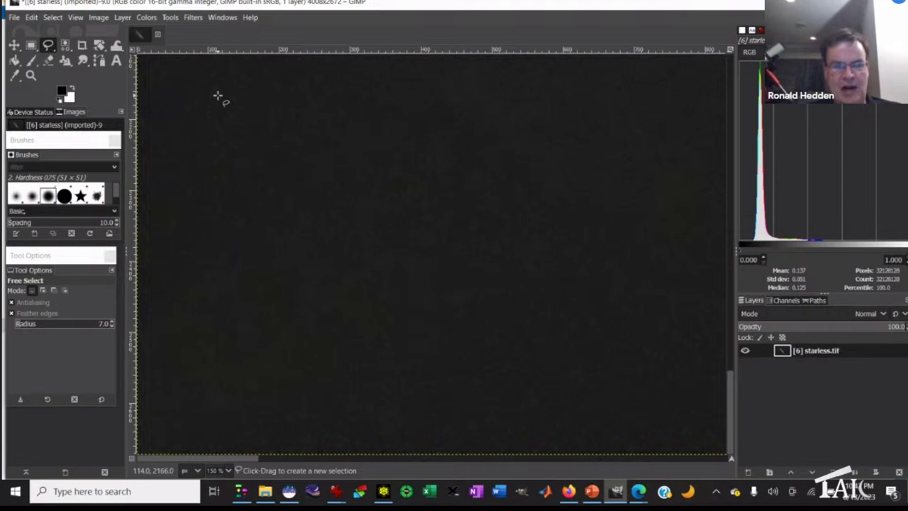
Open [6] starless.tif again as a new top layer.
click(14, 18)
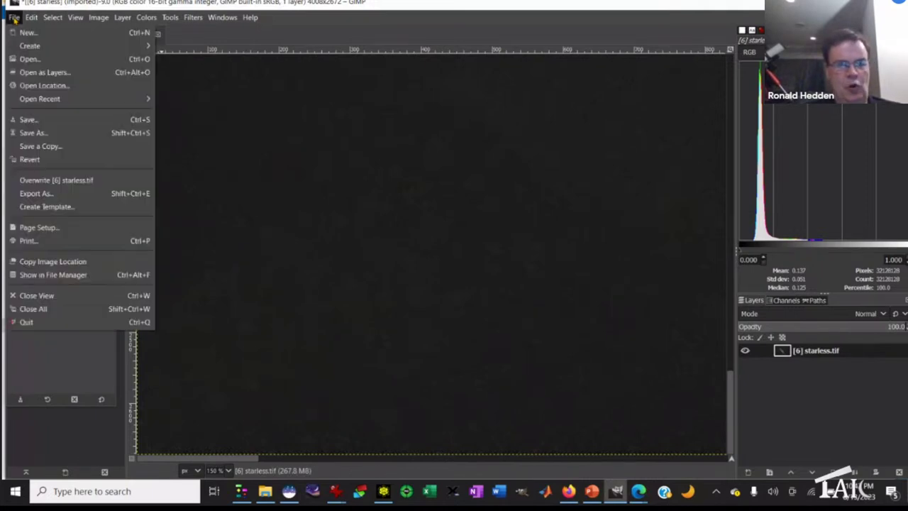
click(50, 74)
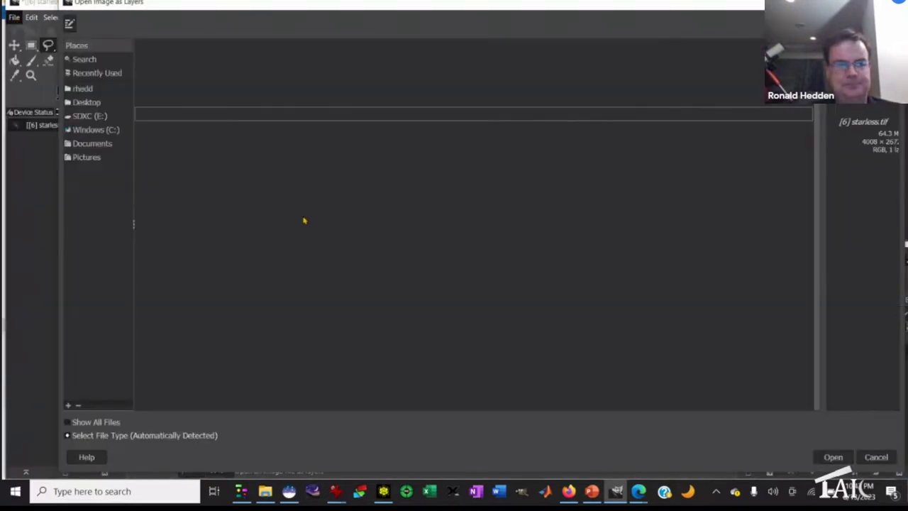
click(837, 457)
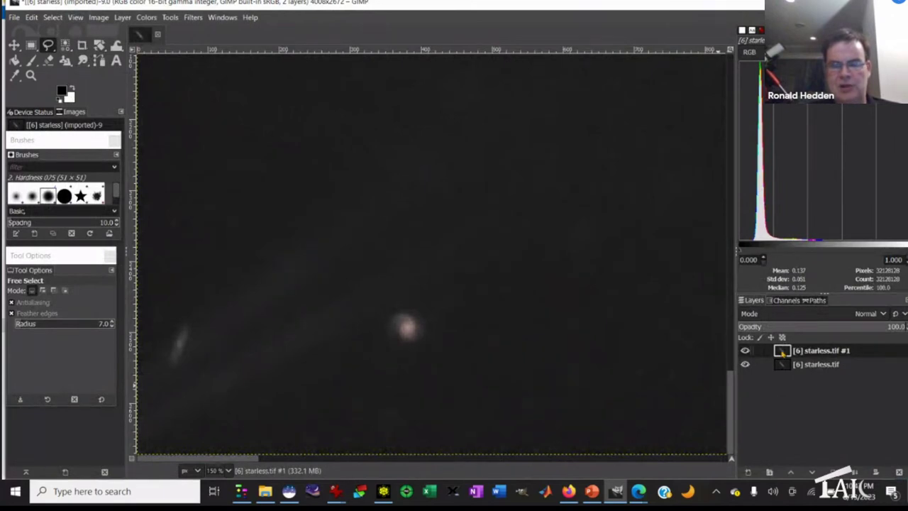
Add a white layer mask to the top layer.
right_click(781, 353)
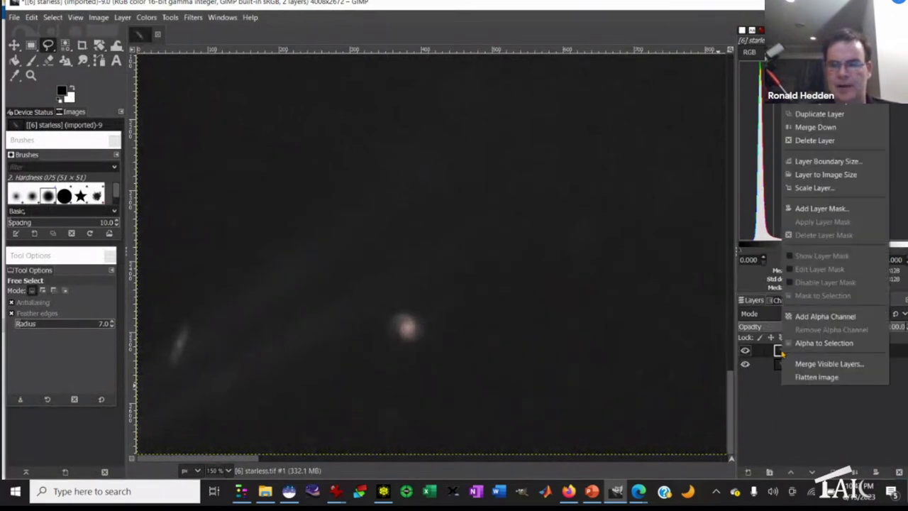
click(829, 207)
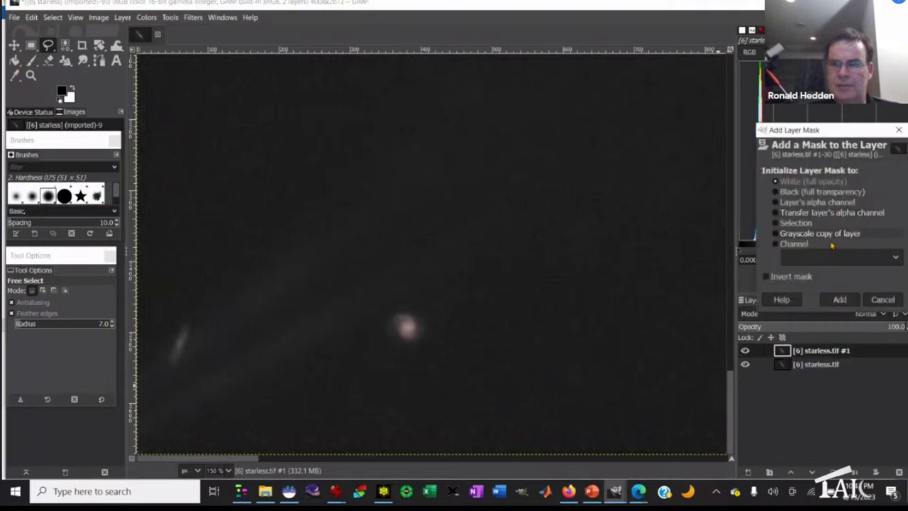
click(839, 300)
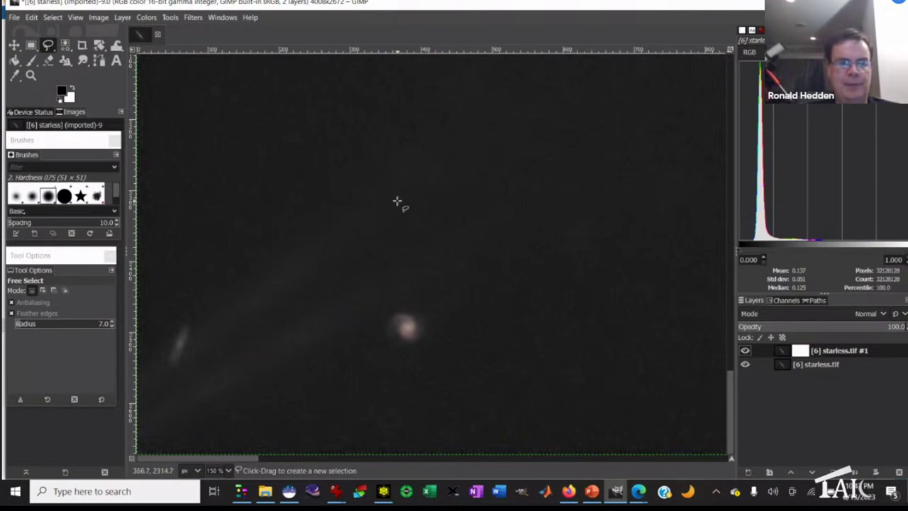
Paint on the top layer's mask with a size-89 Paintbrush at opacity 47.
click(31, 61)
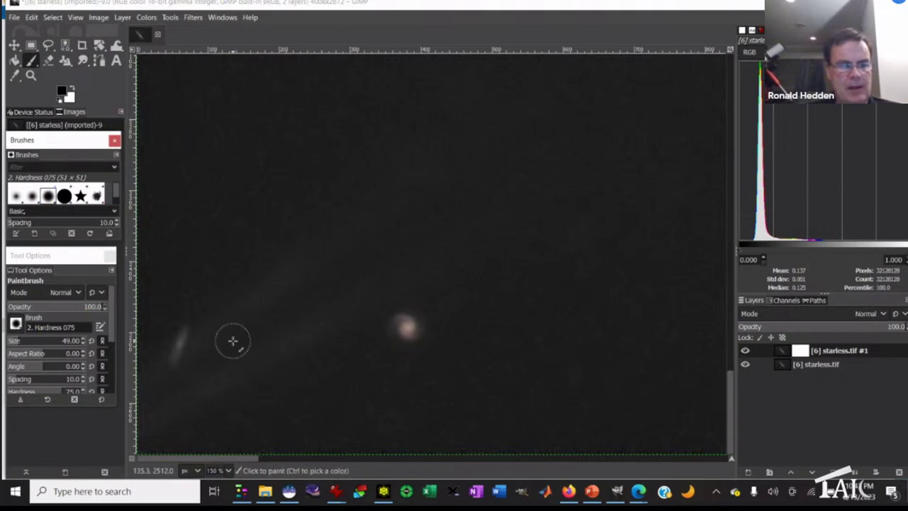
click(32, 344)
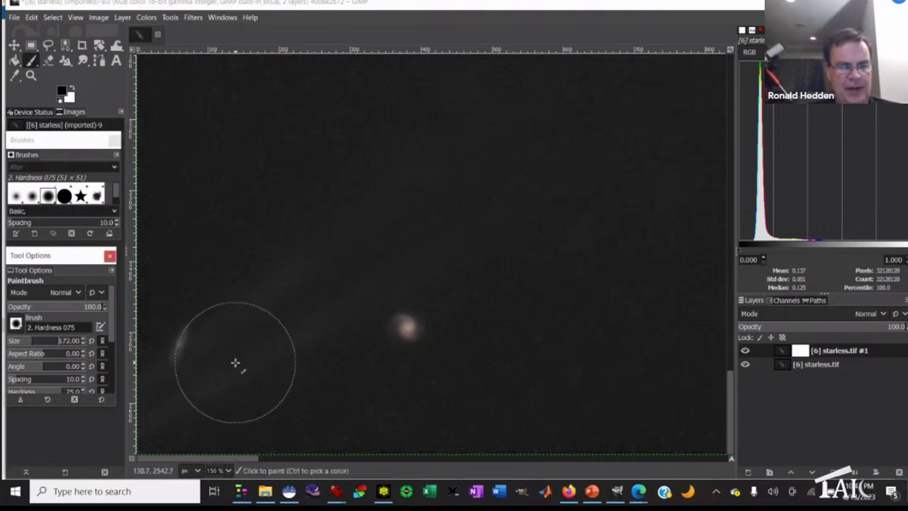
click(23, 343)
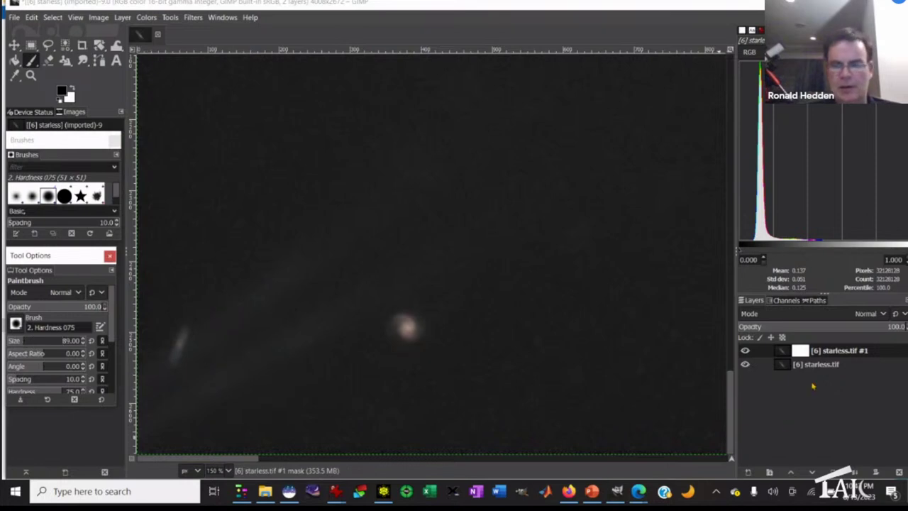
double_click(801, 353)
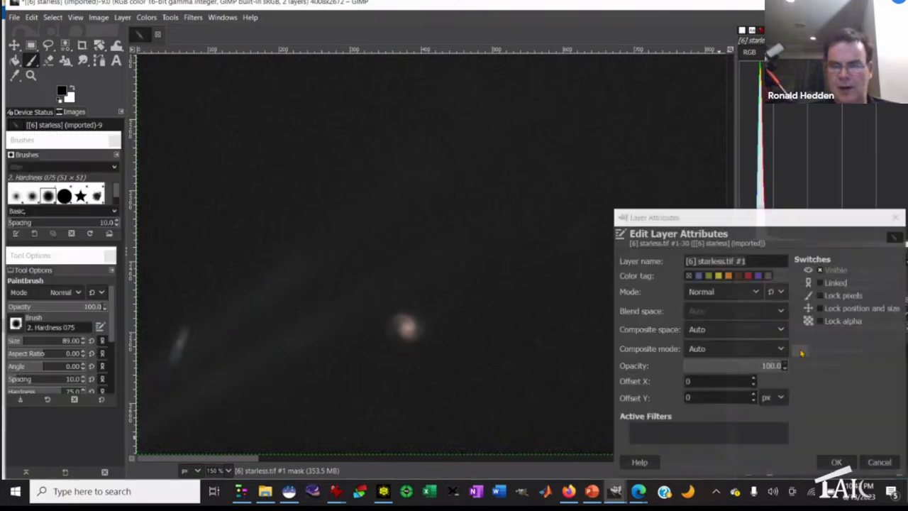
click(879, 465)
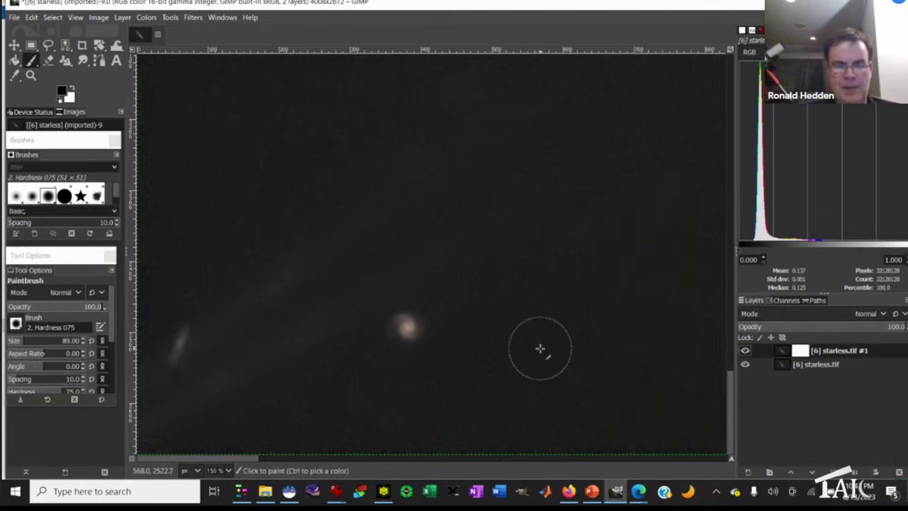
click(310, 326)
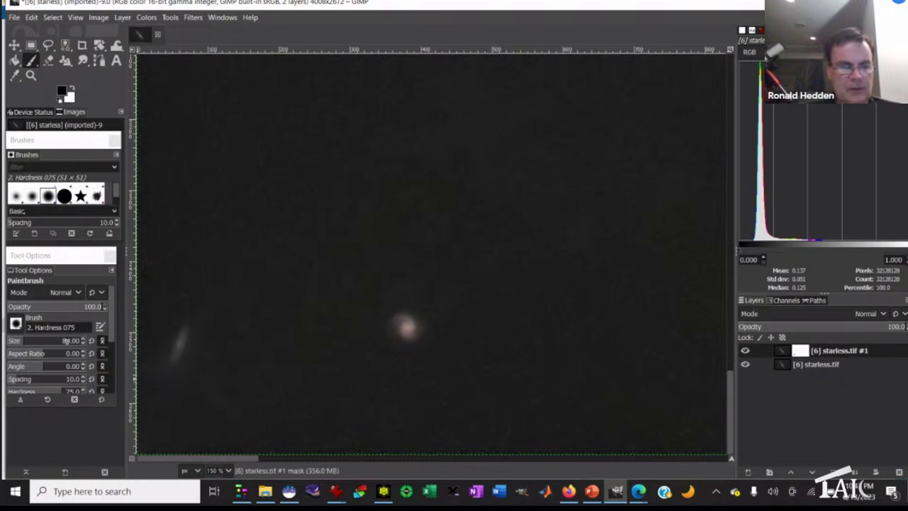
click(51, 307)
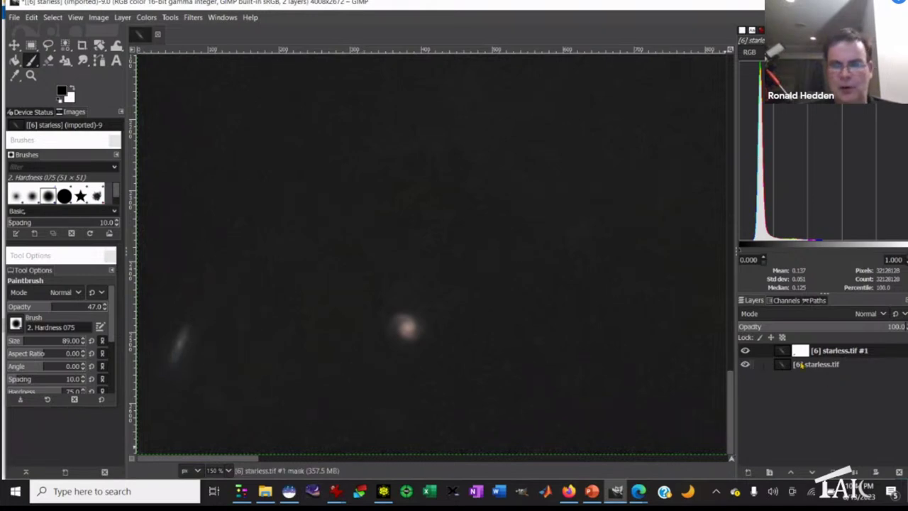
Merge the masked top layer down into [6] starless.tif.
click(781, 351)
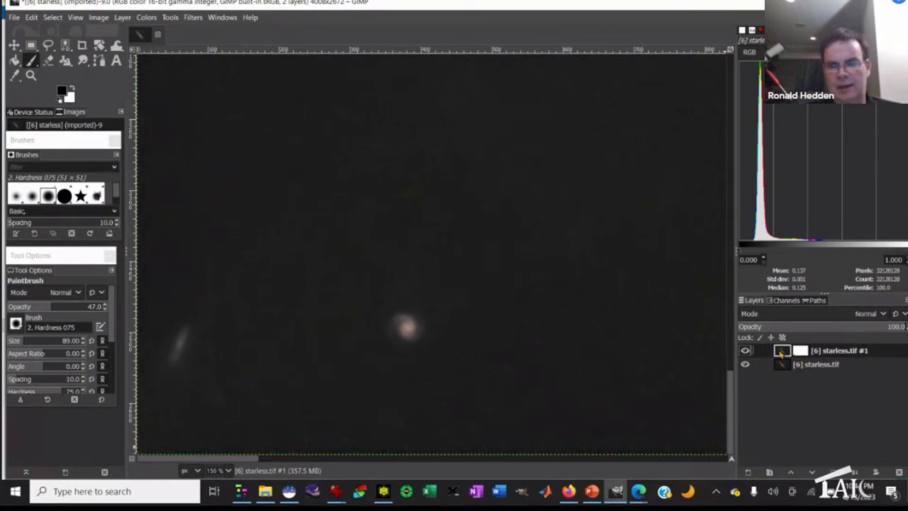
click(123, 17)
click(147, 85)
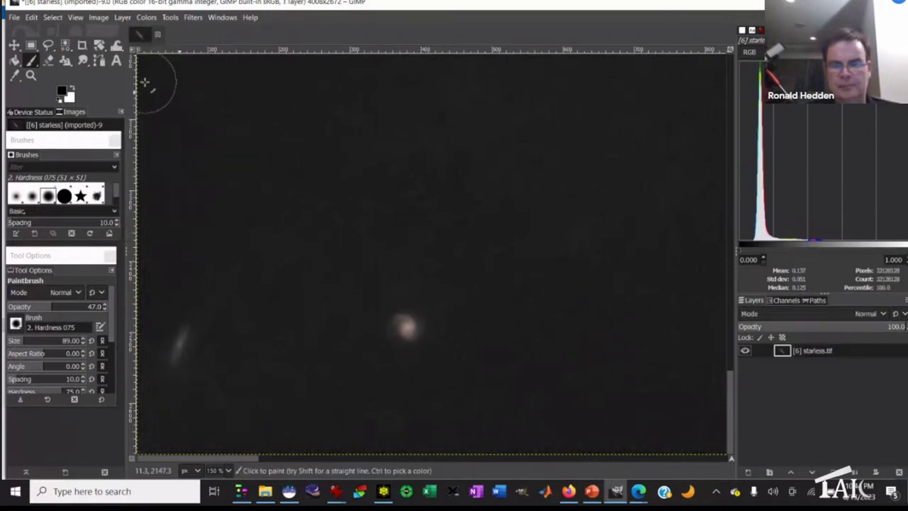
Remove the alpha channel and export the image as [9] starless heal selection.tif.
right_click(783, 352)
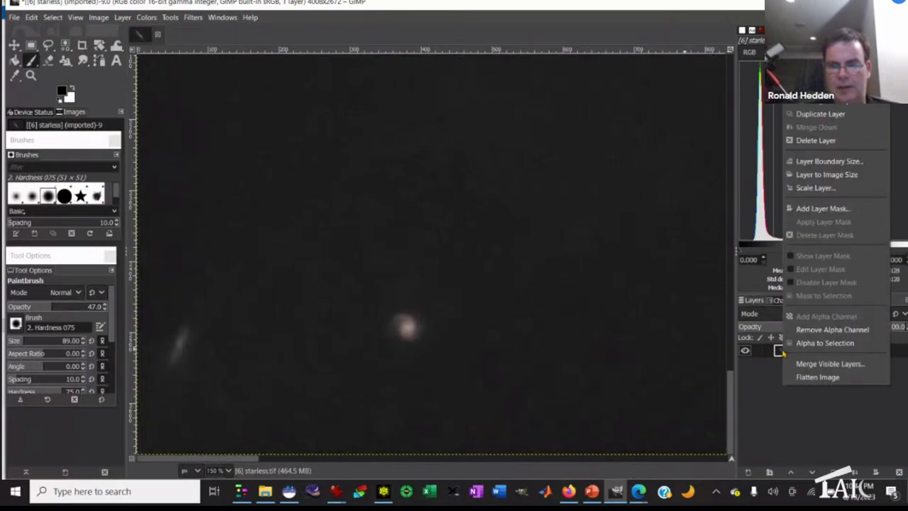
click(827, 329)
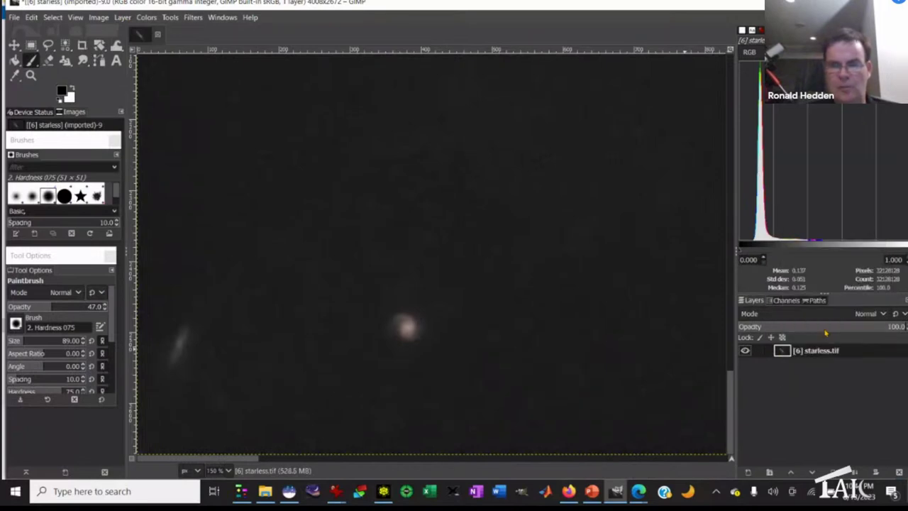
click(14, 18)
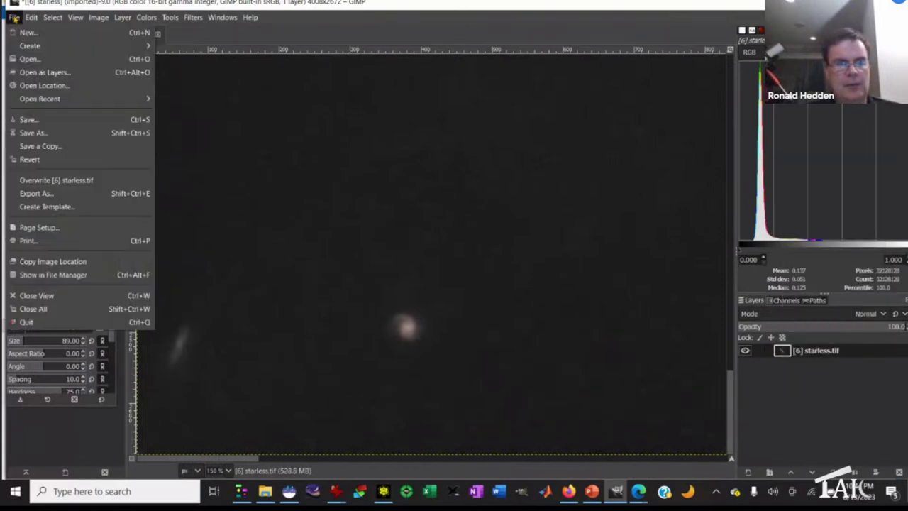
click(49, 197)
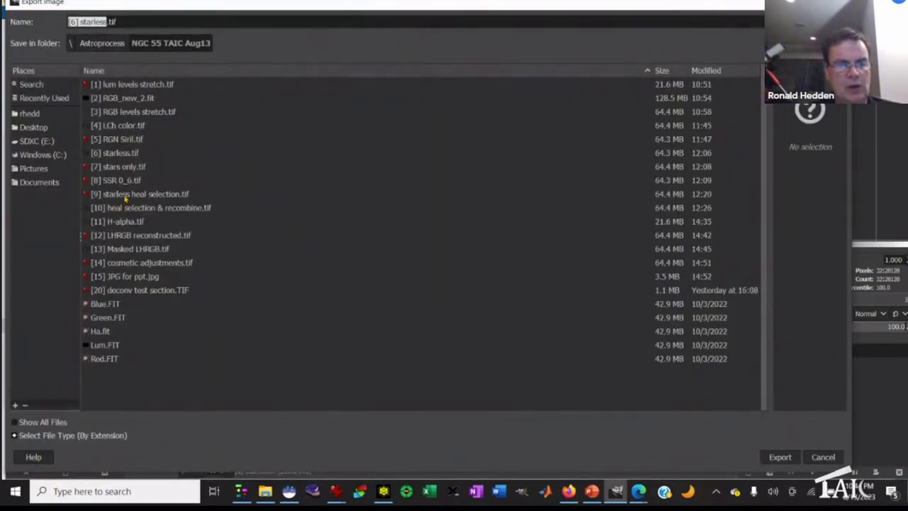
click(124, 196)
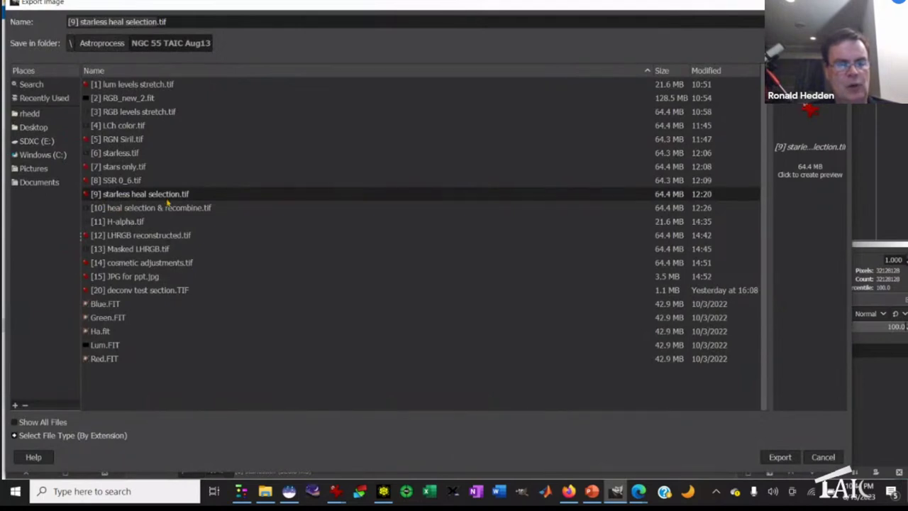
click(834, 457)
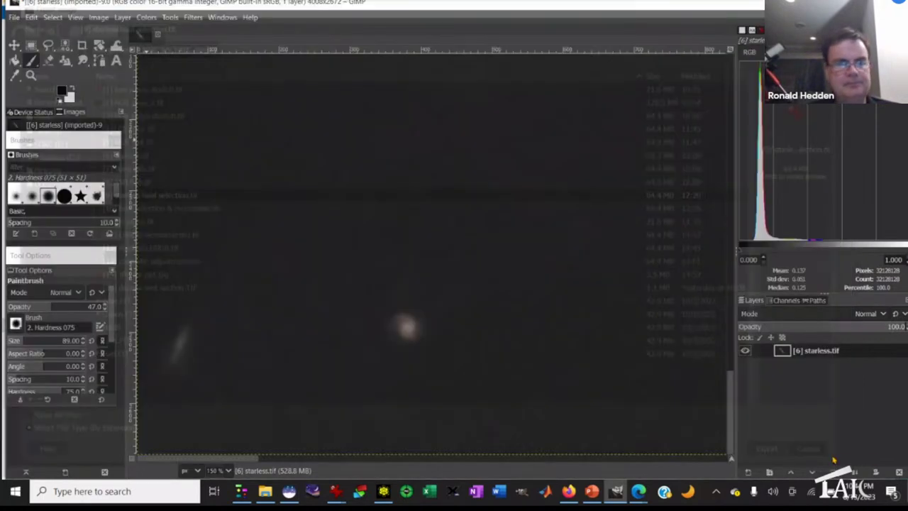
Close all images, discarding unsaved changes.
click(14, 17)
click(49, 308)
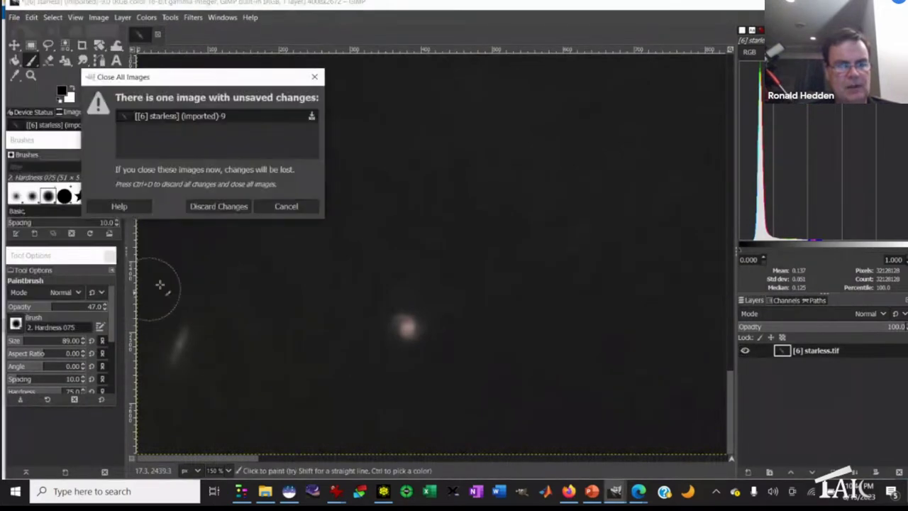
click(224, 207)
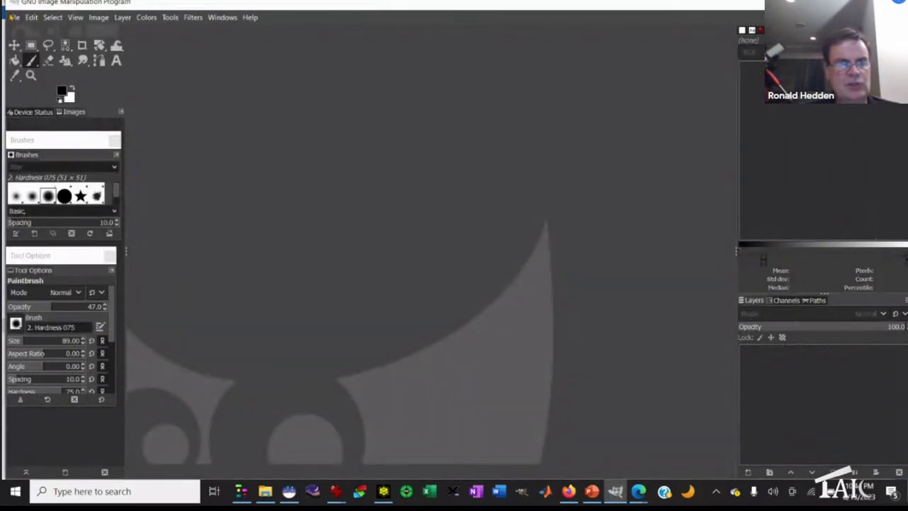
click(14, 17)
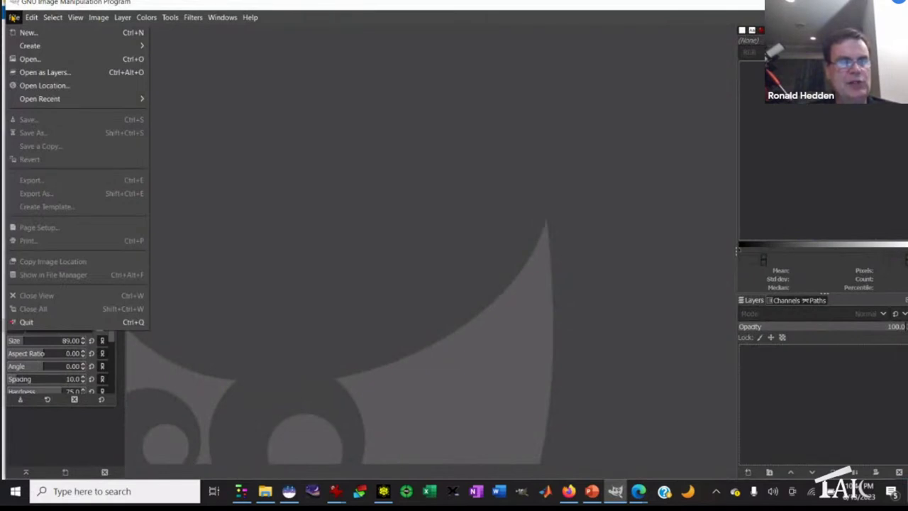
Open [8] SSR 0_6.tif and [9] starless heal selection.tif as layers, top layer in Addition mode.
click(44, 73)
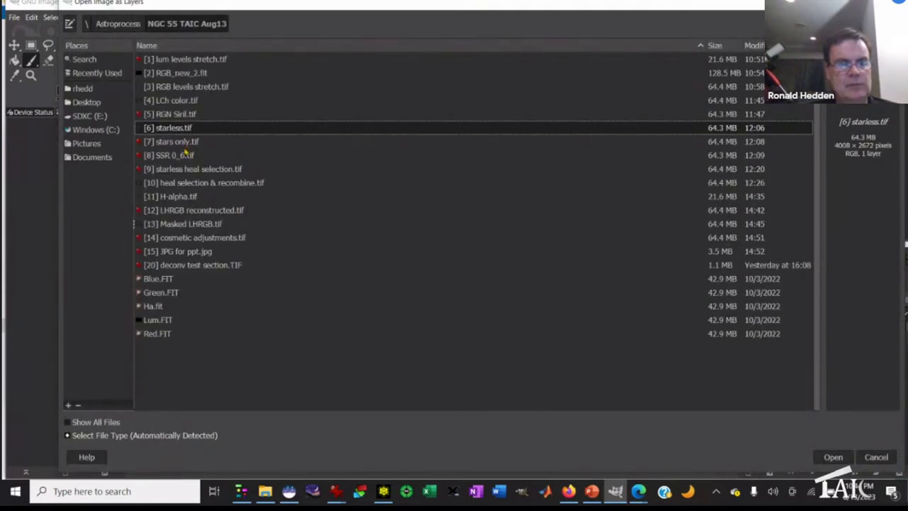
click(184, 154)
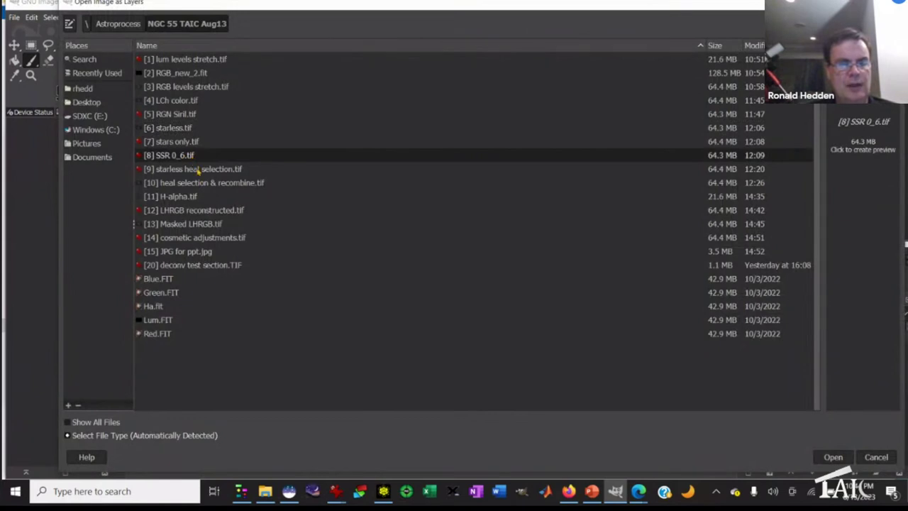
click(199, 168)
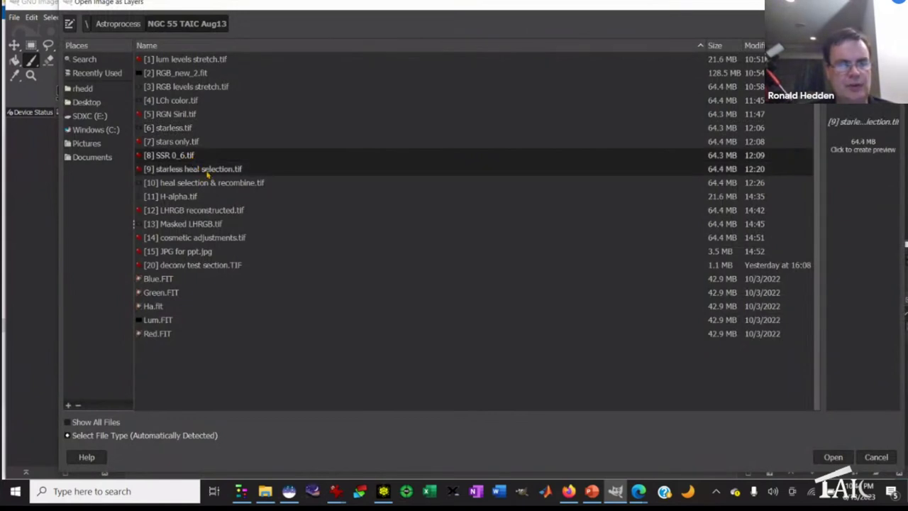
click(831, 458)
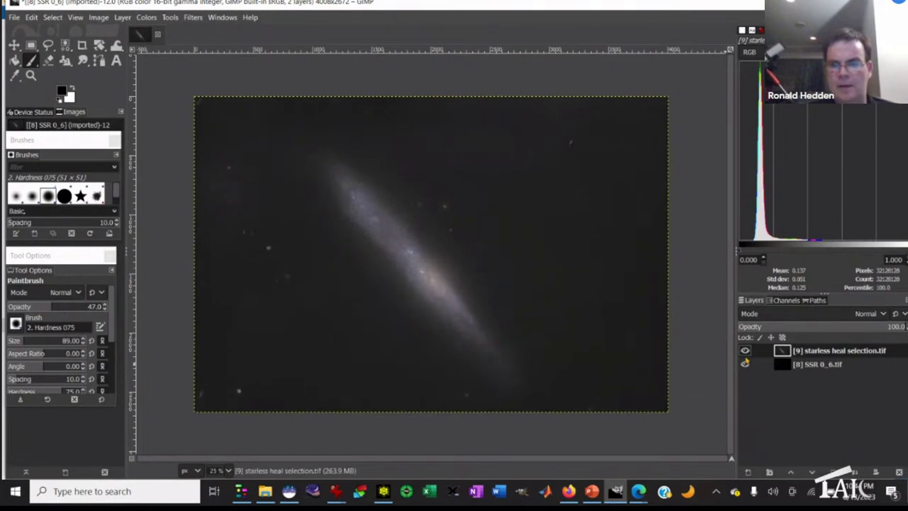
click(827, 318)
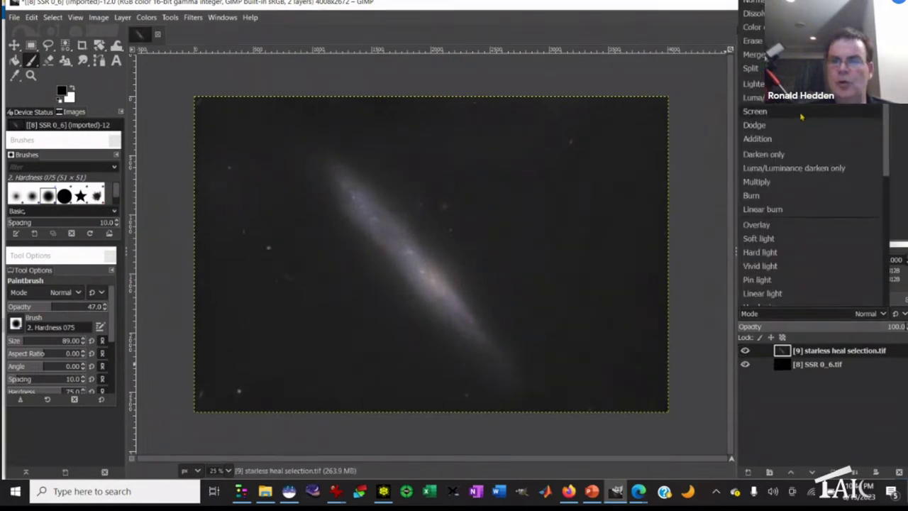
click(787, 140)
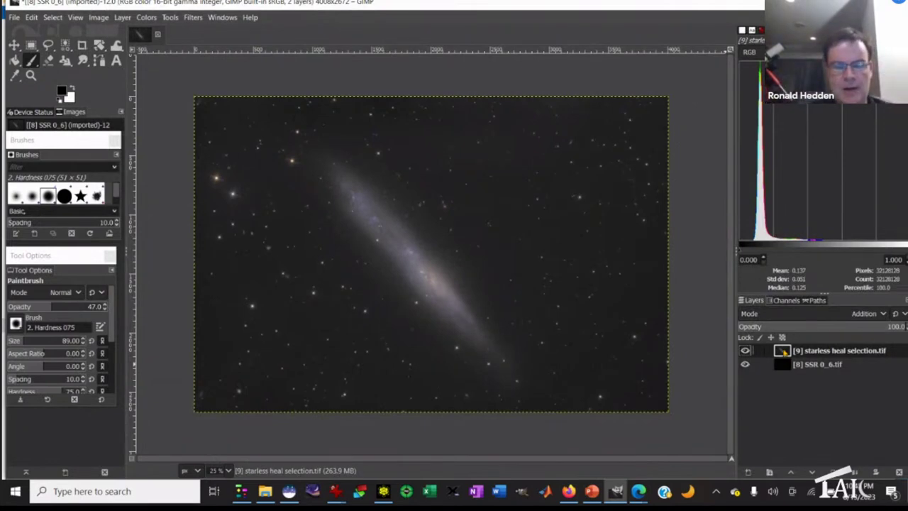
key(shift+2)
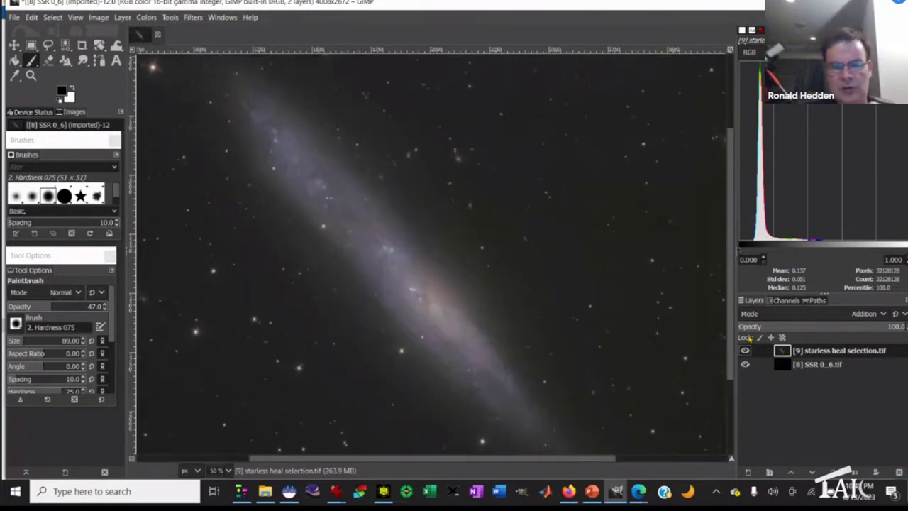
Raise the Levels black input to 6.20 to darken the sky background.
click(144, 18)
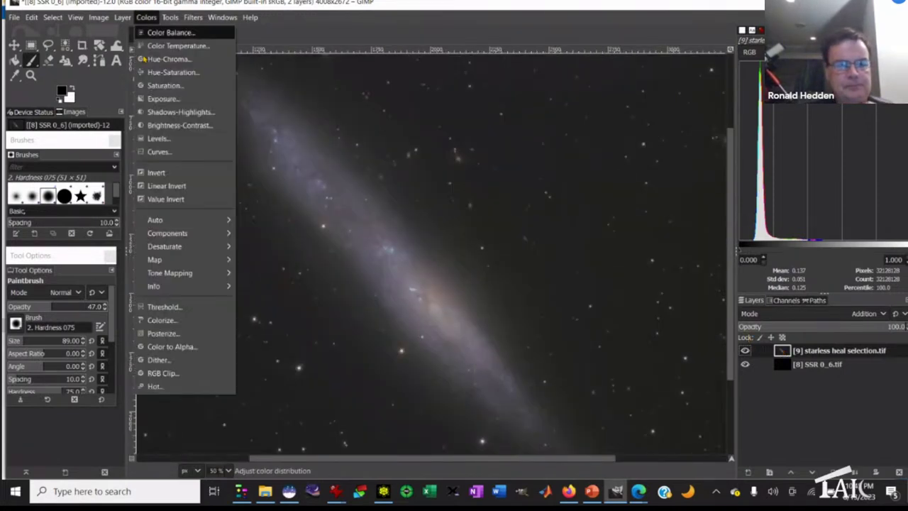
click(158, 138)
drag(391, 246, 402, 250)
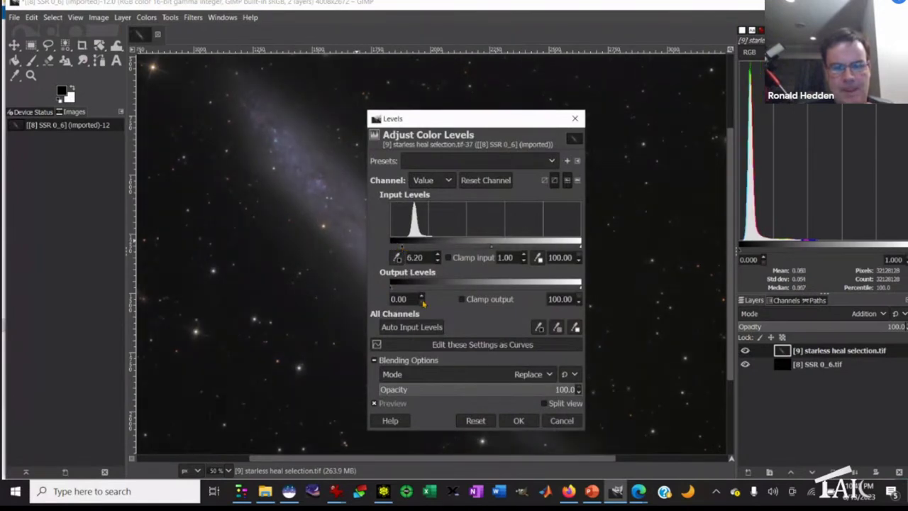
click(509, 421)
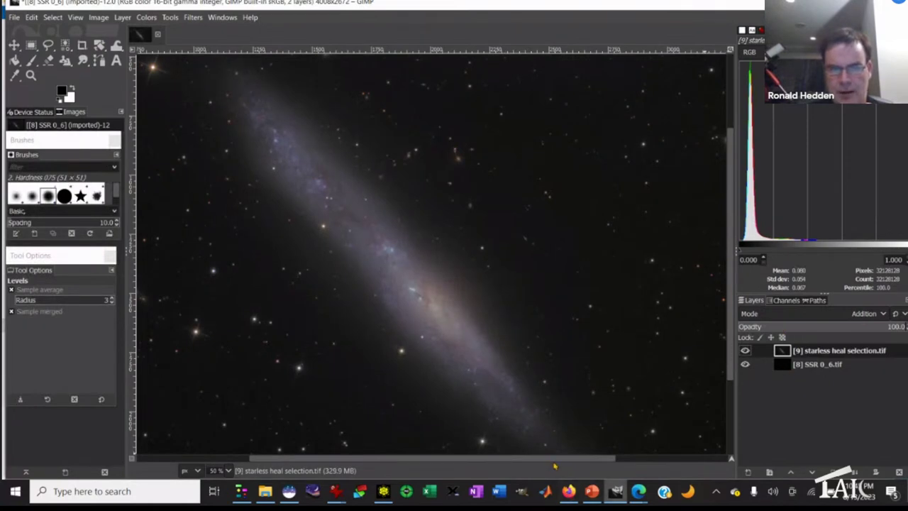
drag(557, 466, 514, 463)
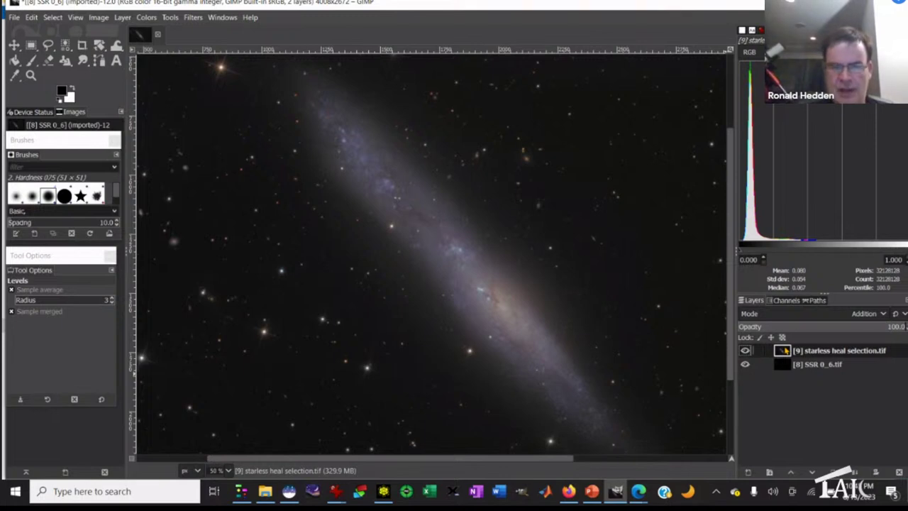
key(plus)
key(plus)
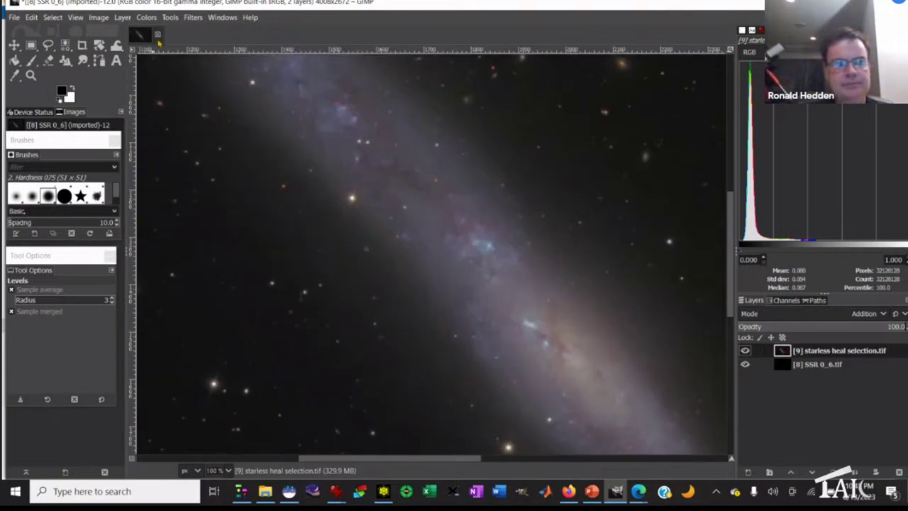
click(146, 17)
click(168, 70)
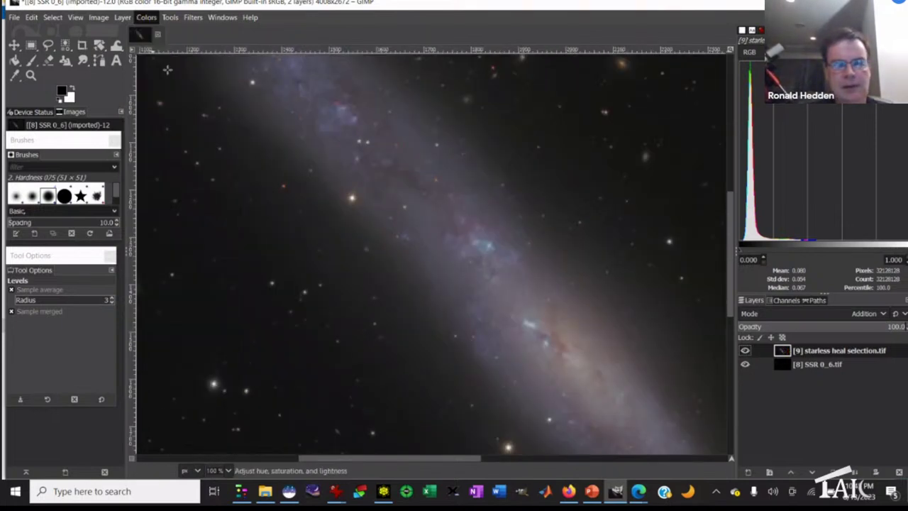
click(712, 266)
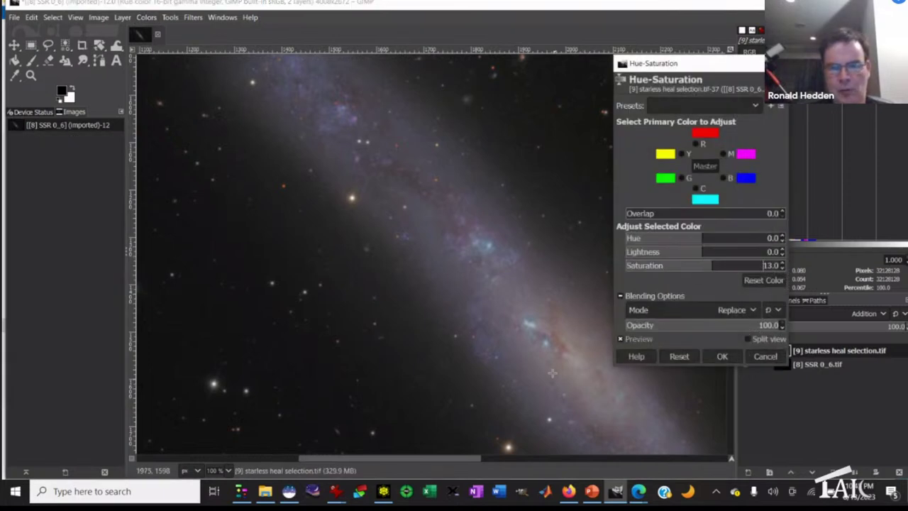
click(765, 356)
drag(460, 458, 339, 459)
scroll(397, 327, down, 5)
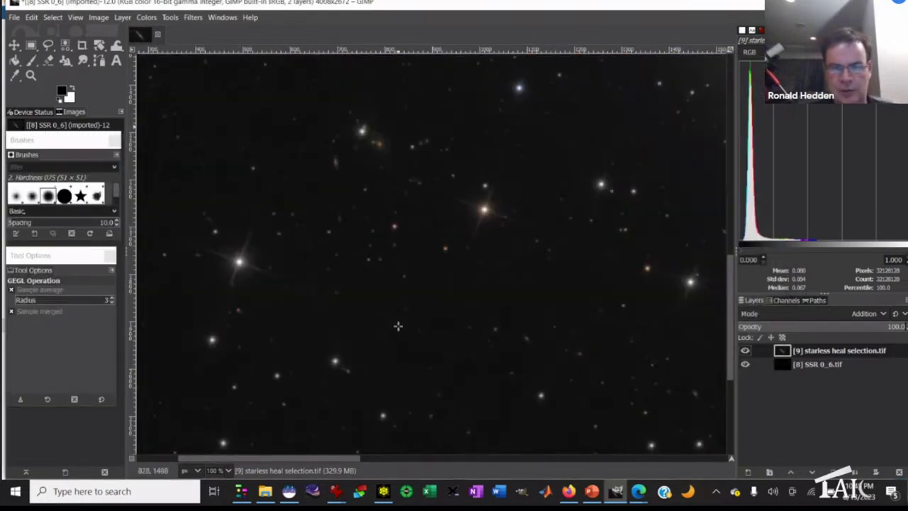
click(792, 369)
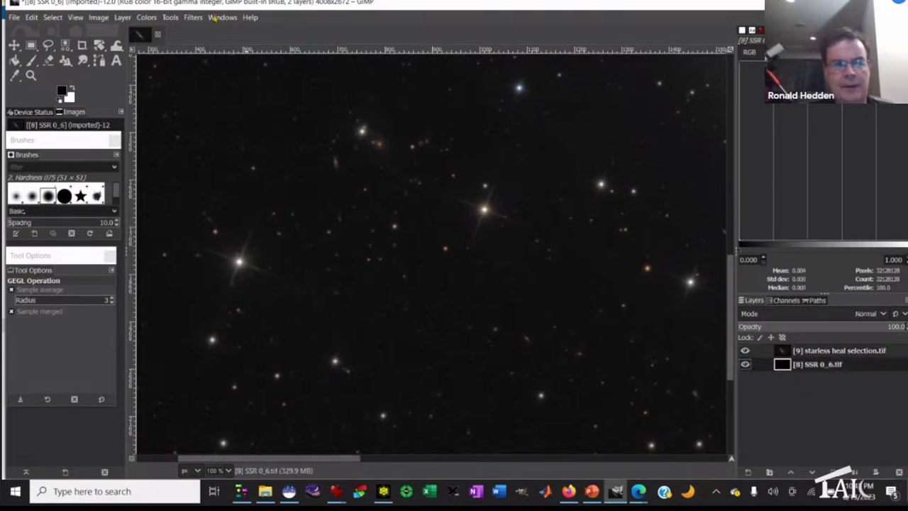
click(153, 17)
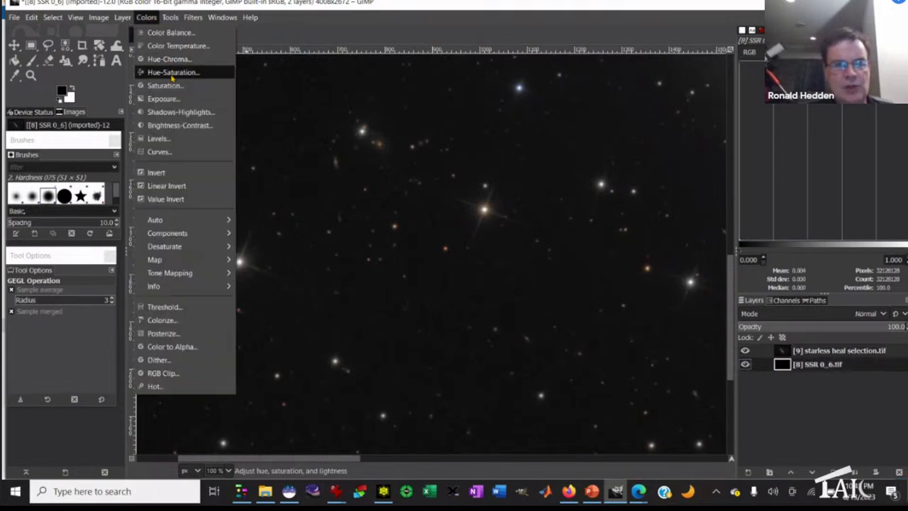
click(171, 72)
click(738, 266)
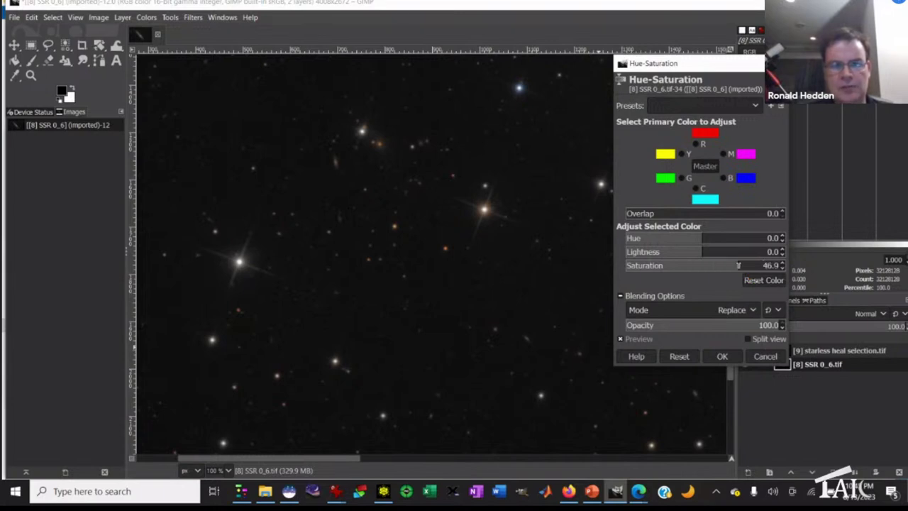
click(765, 357)
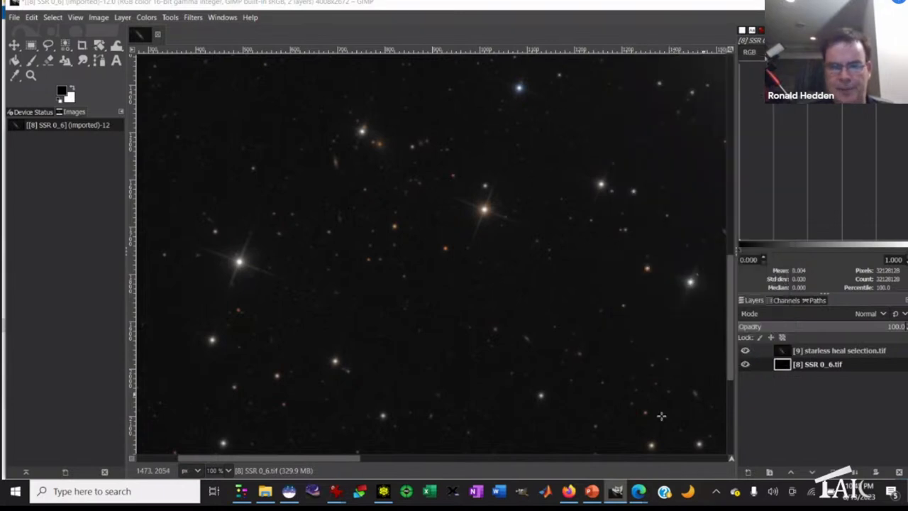
drag(347, 461, 500, 455)
scroll(589, 383, up, 3)
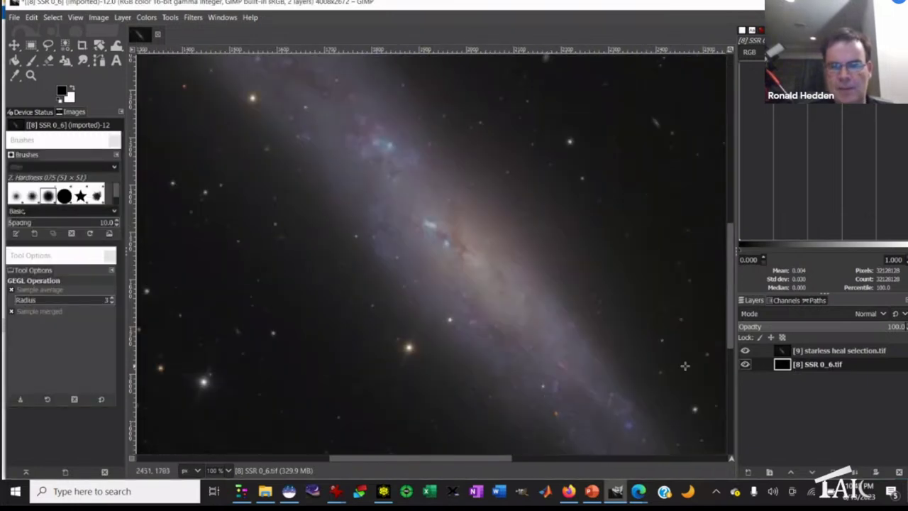
click(785, 355)
key(minus)
key(minus)
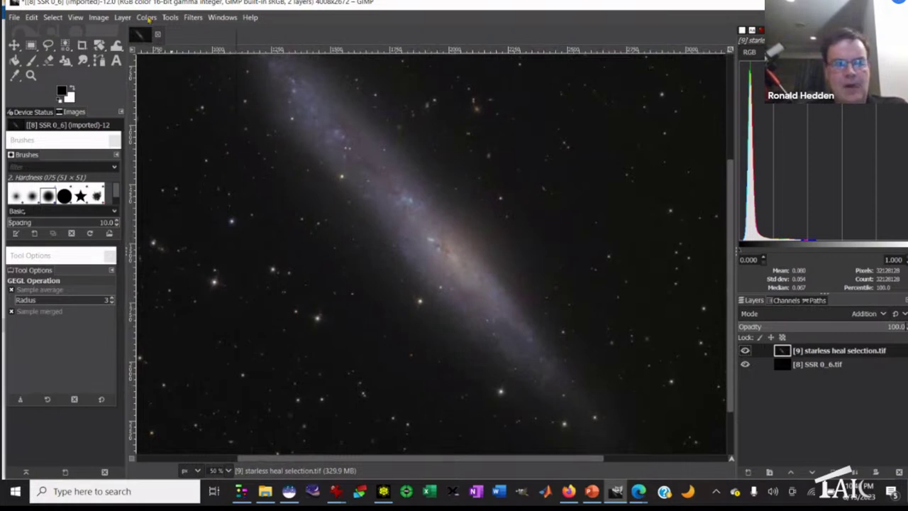
Apply a Curves adjustment lifting the midtones, with a low shadow point keeping the sky dark.
click(146, 17)
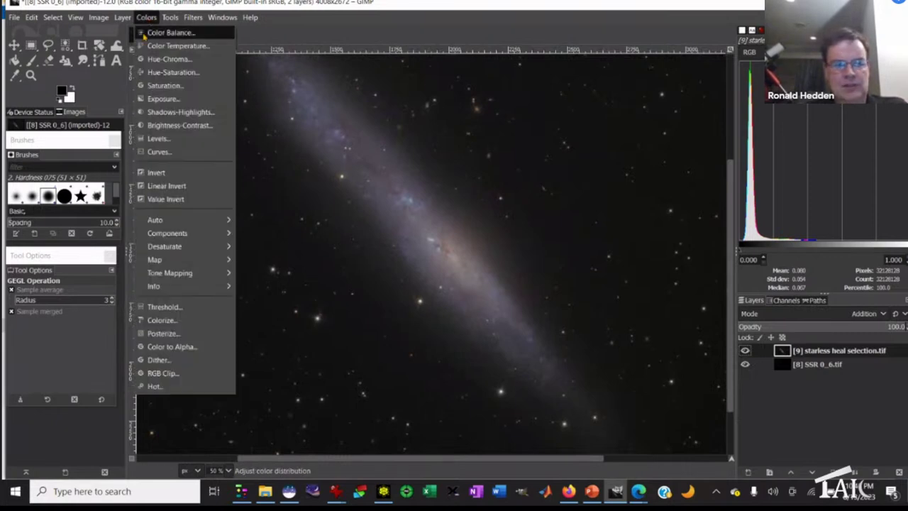
click(161, 152)
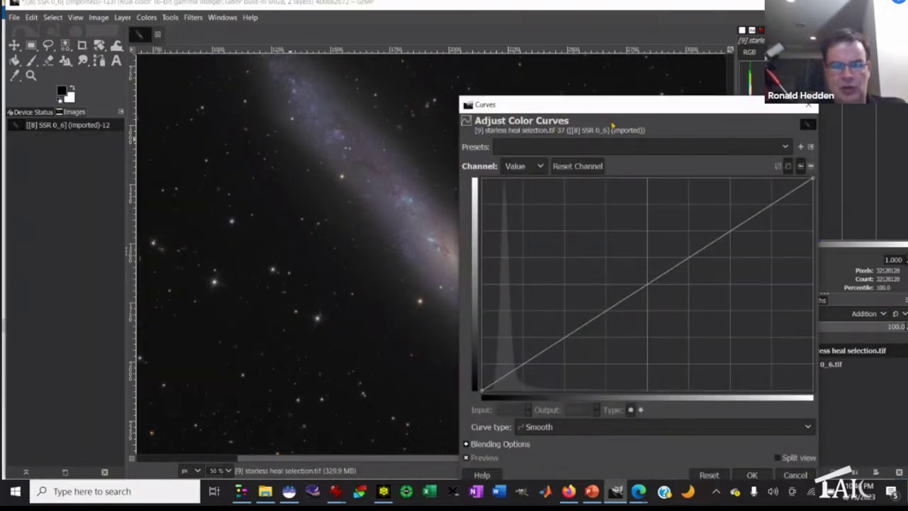
drag(618, 111, 208, 96)
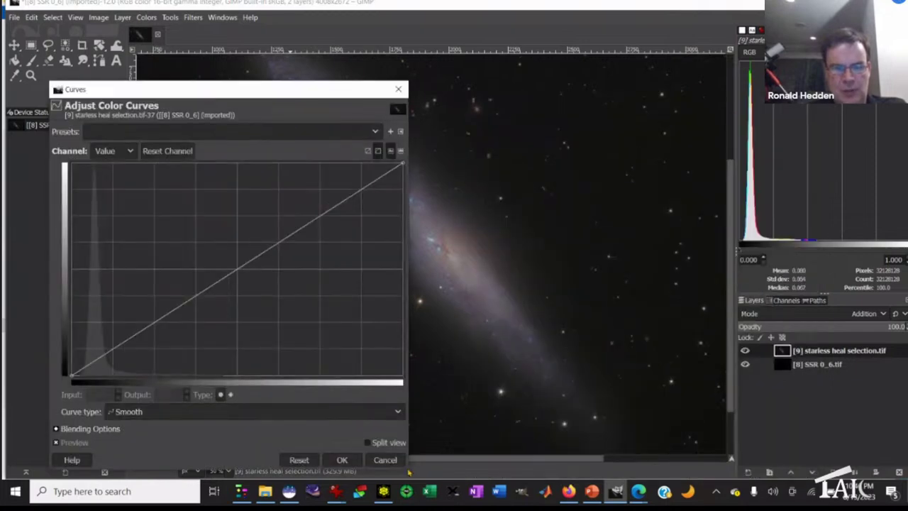
drag(409, 471, 310, 423)
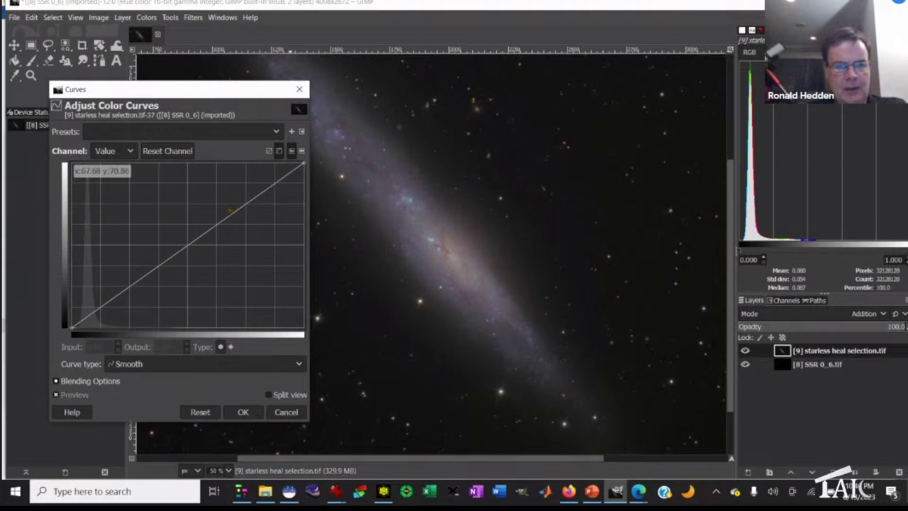
drag(227, 213, 210, 203)
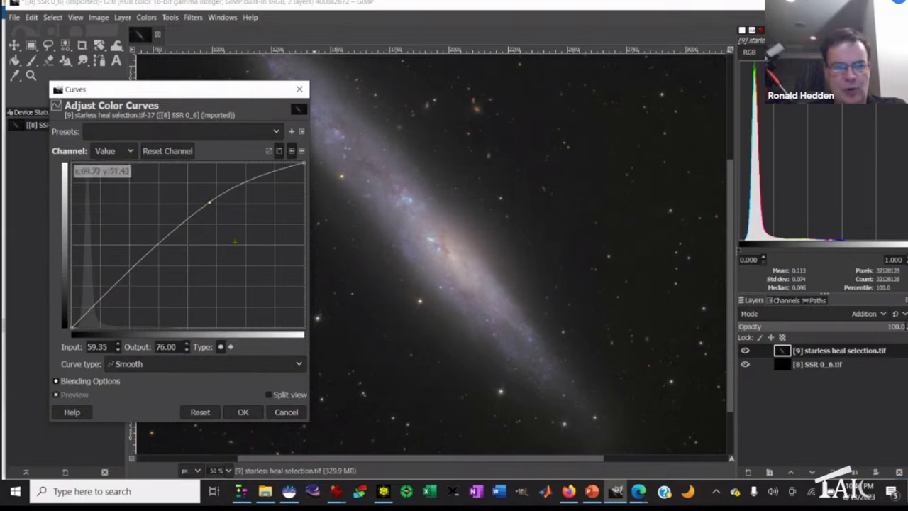
drag(208, 203, 210, 206)
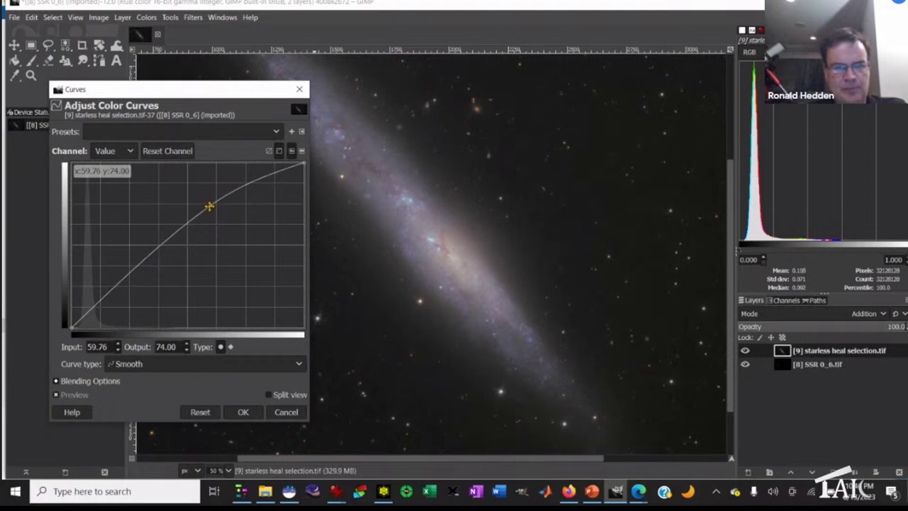
drag(101, 298, 105, 302)
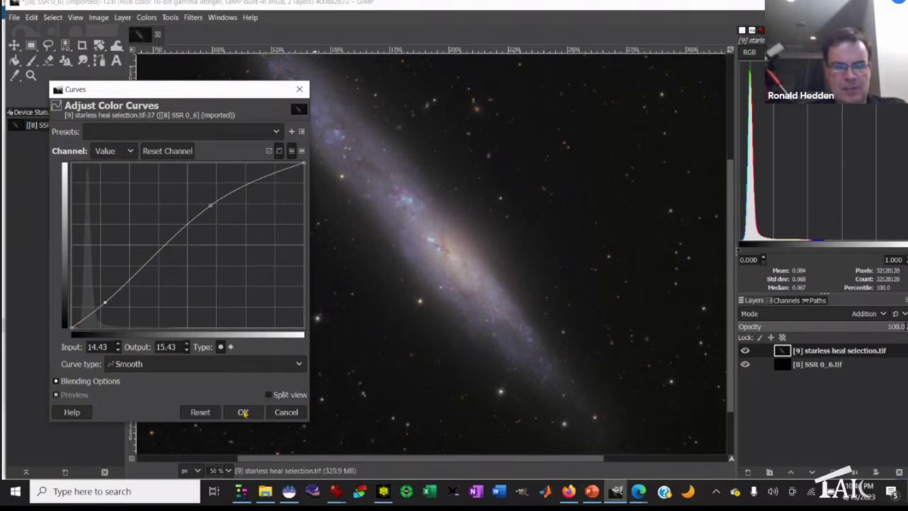
click(243, 412)
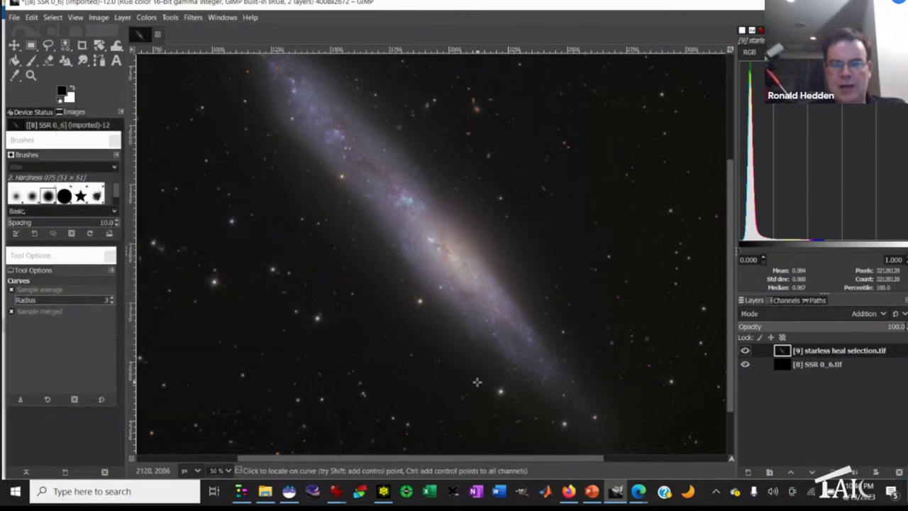
key(minus)
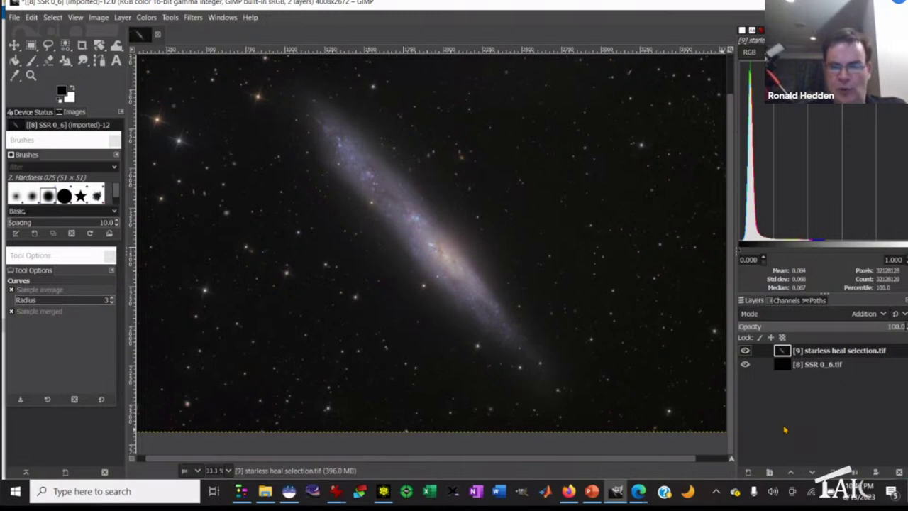
Merge the top layer down into [8] SSR 0_6.tif and remove its alpha channel.
click(126, 17)
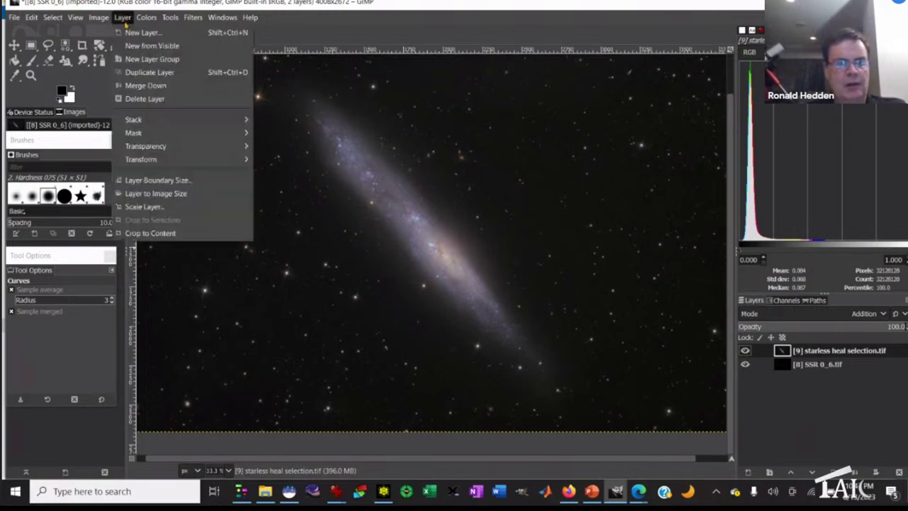
click(132, 85)
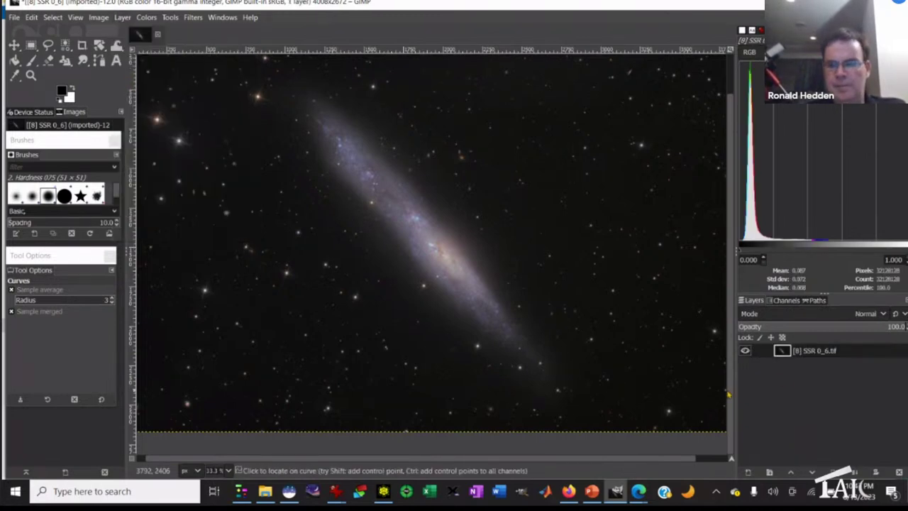
right_click(782, 350)
click(798, 330)
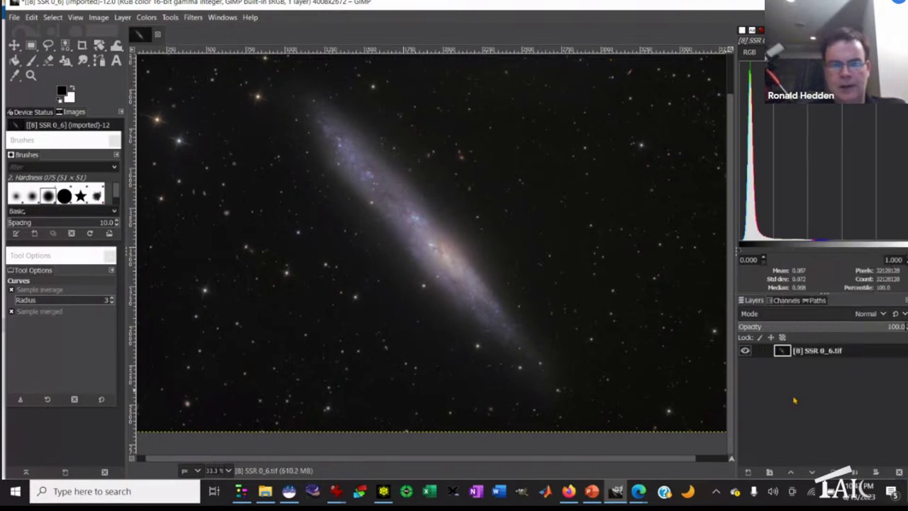
Begin exporting as [10] heal selection & recombine.tif, then cancel the export.
click(14, 18)
click(37, 193)
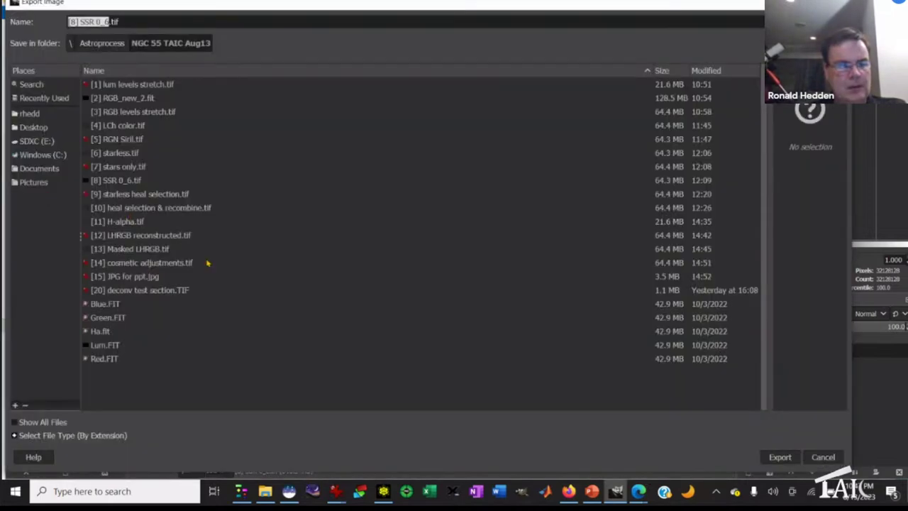
click(137, 236)
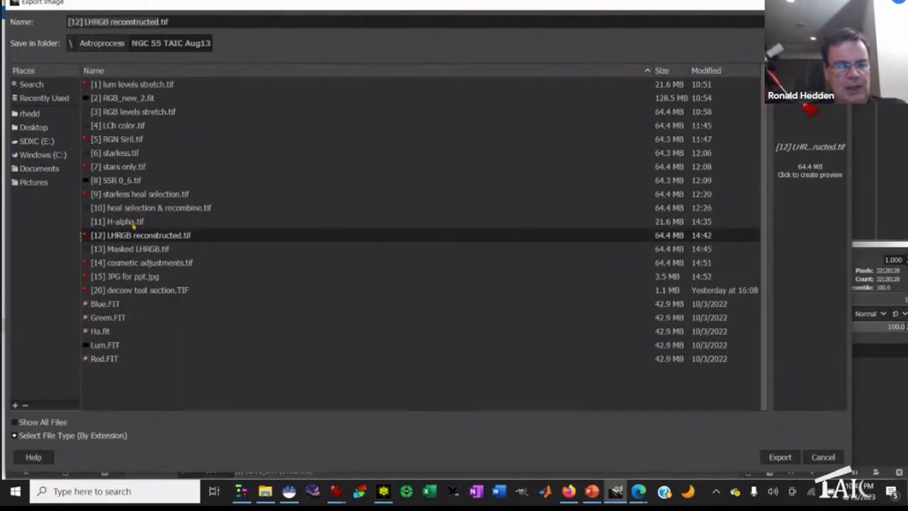
click(137, 210)
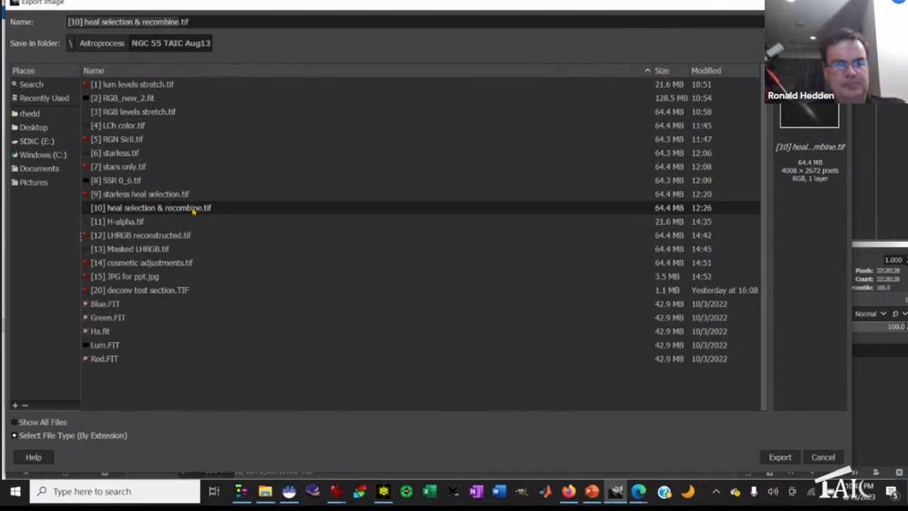
click(822, 457)
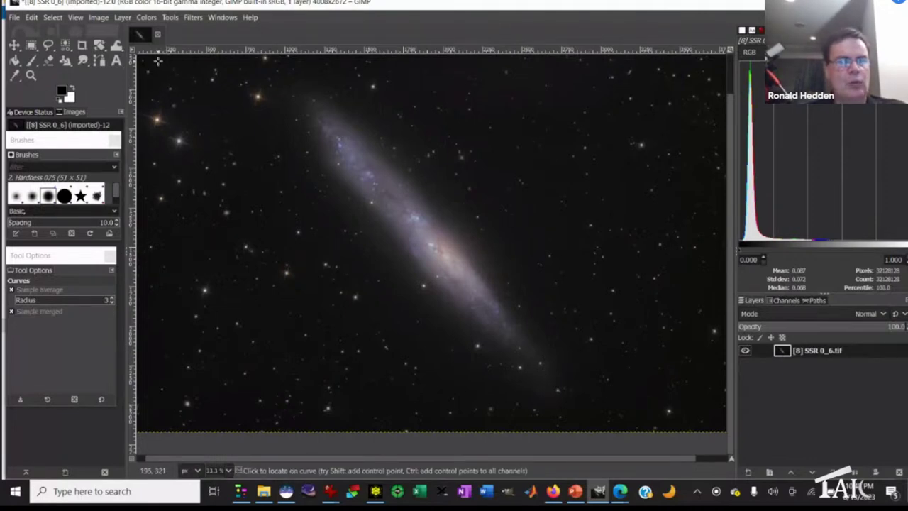
Decompose the SSR 0_6 image into red, green and blue grayscale layers using the RGB model.
click(147, 18)
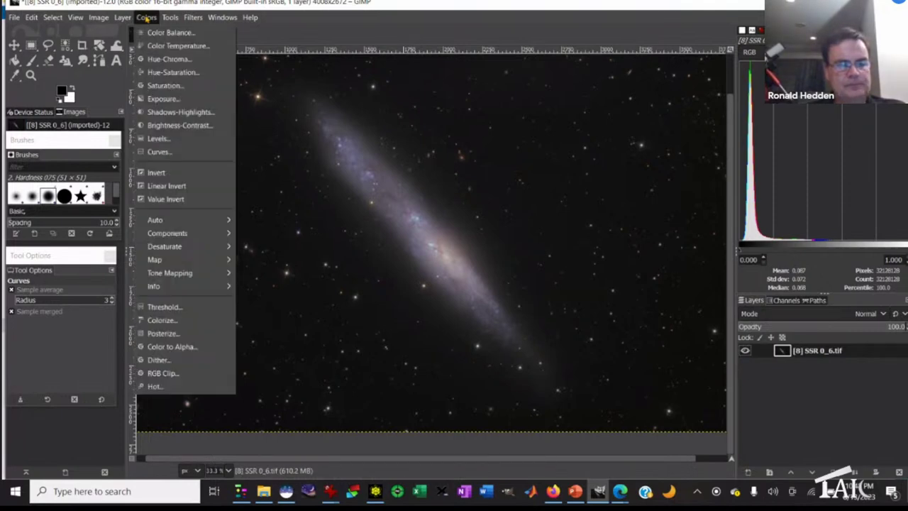
mouse_move(186, 238)
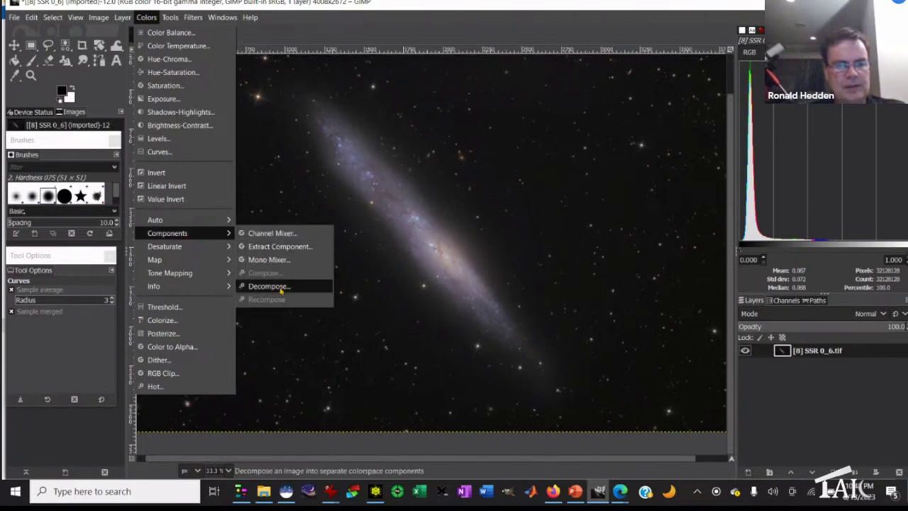
click(281, 289)
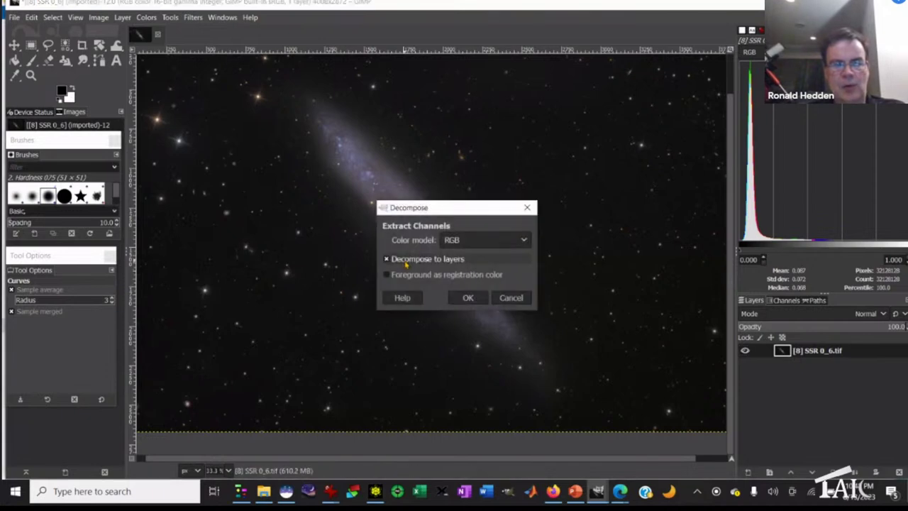
click(466, 298)
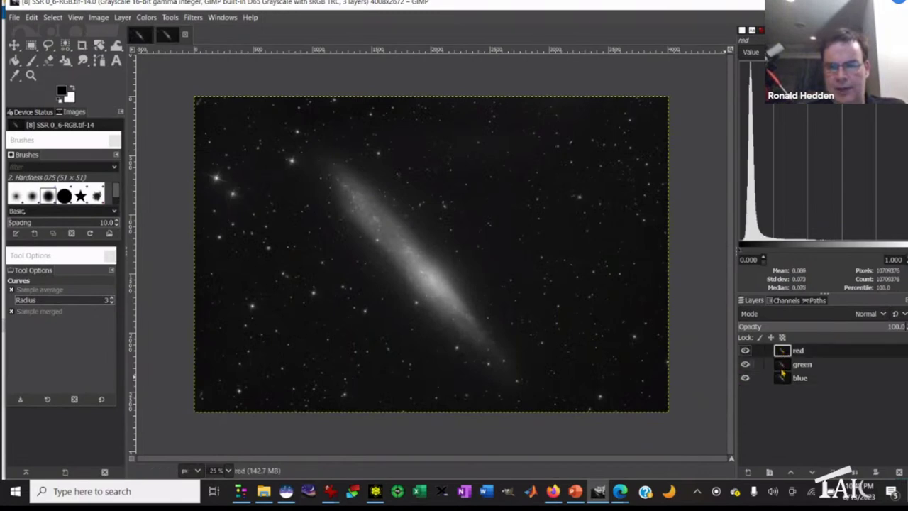
Hide the red and green channel layers to inspect each channel, then show them again.
click(783, 377)
click(745, 350)
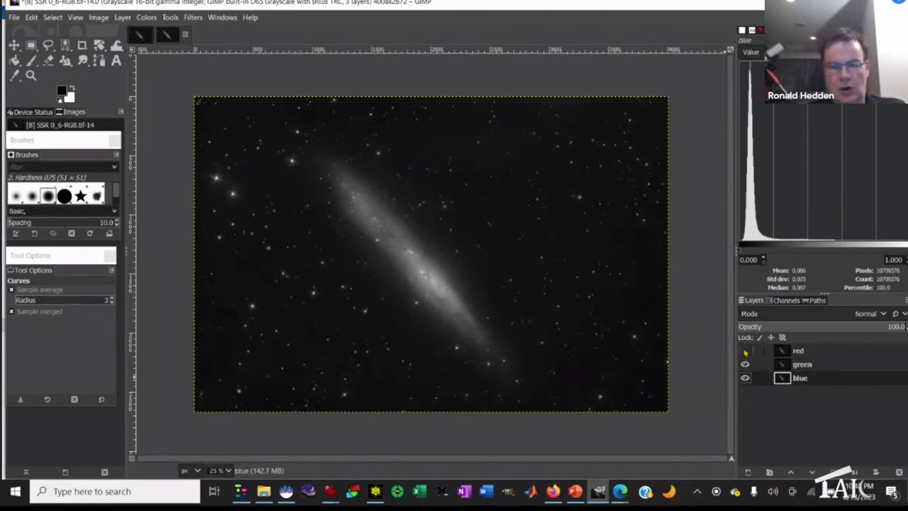
click(745, 364)
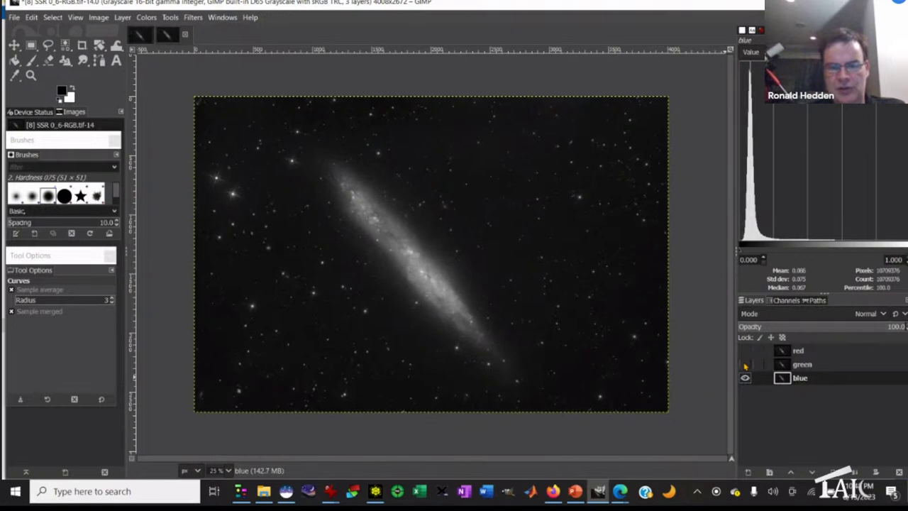
click(745, 363)
click(745, 351)
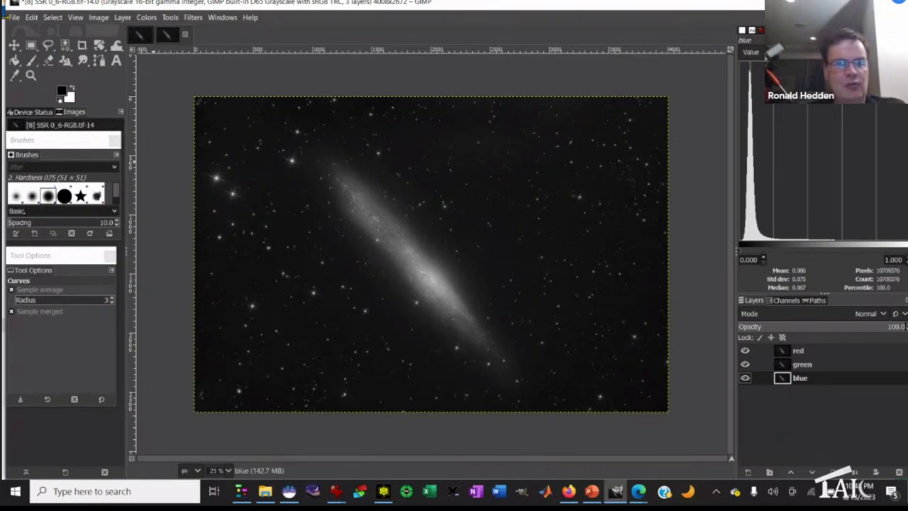
click(14, 17)
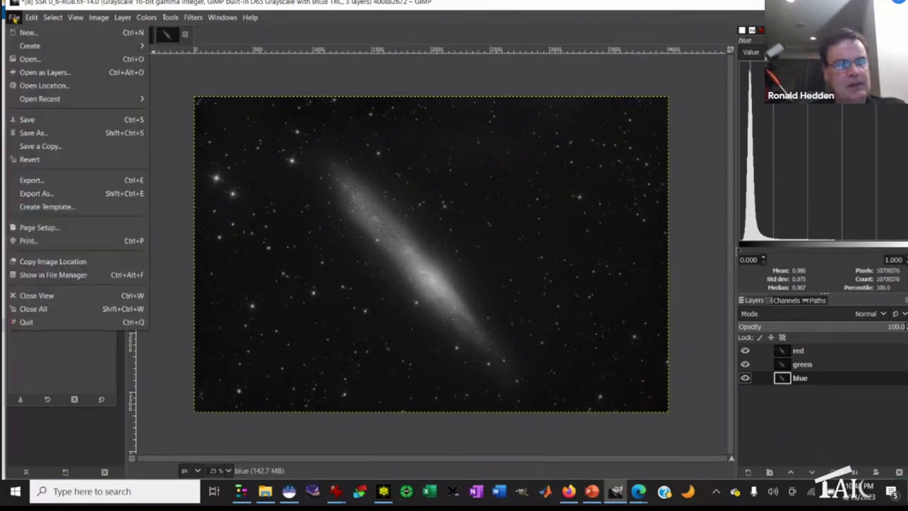
Add [11] H-alpha.tif as a layer and raise it above the green layer.
click(44, 72)
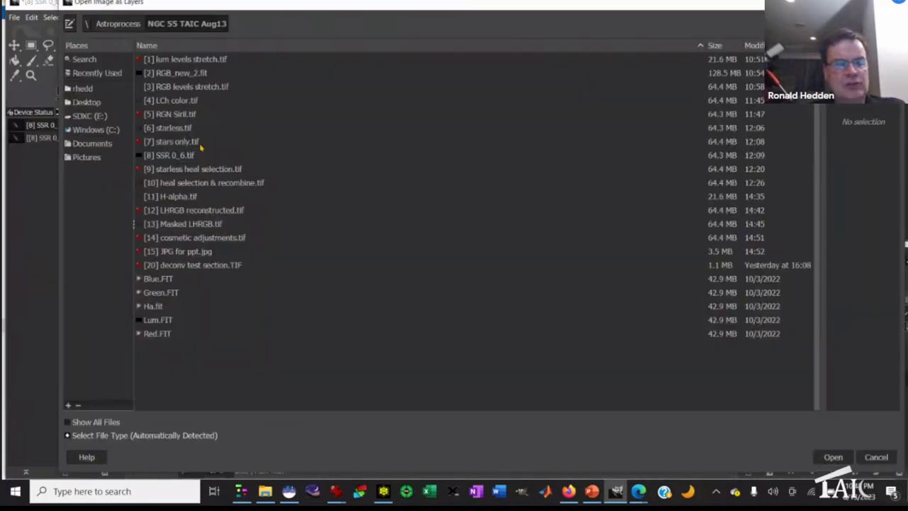
click(191, 198)
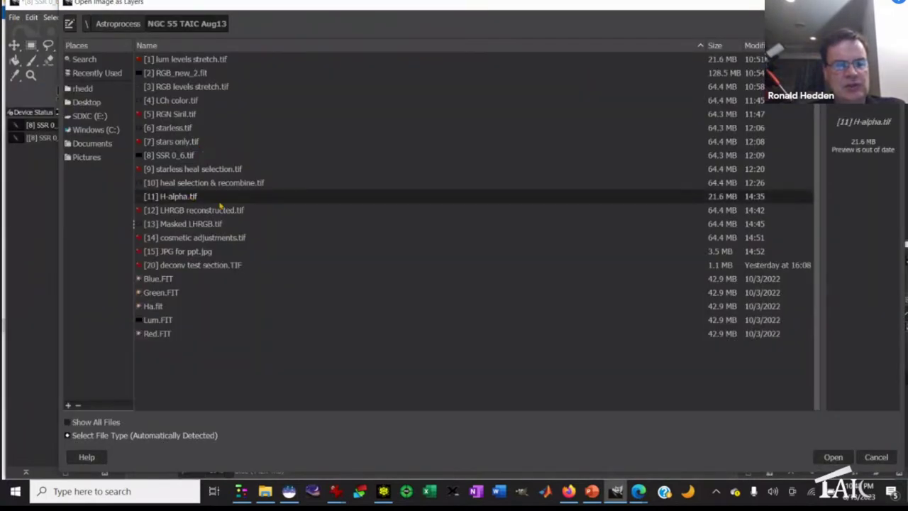
click(833, 457)
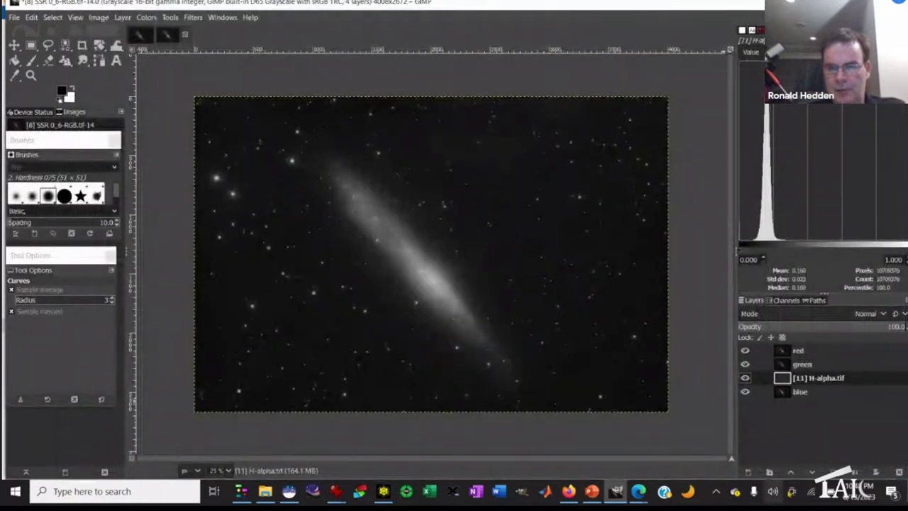
click(790, 472)
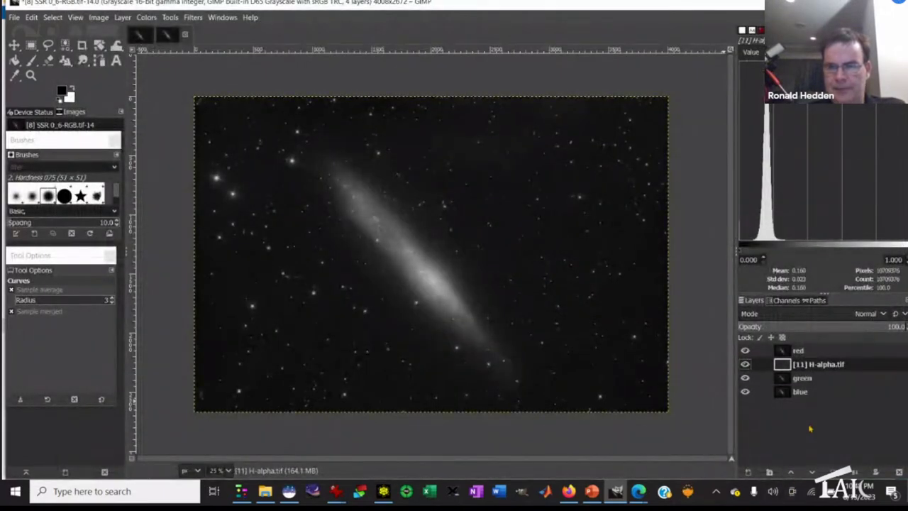
Select the red, H-alpha, green and blue layers in turn to compare them.
click(786, 350)
click(786, 364)
click(785, 378)
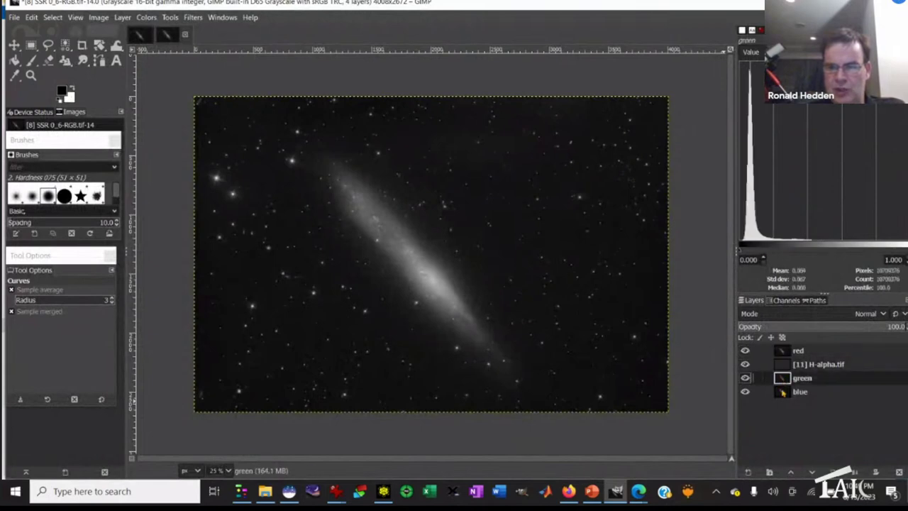
click(783, 392)
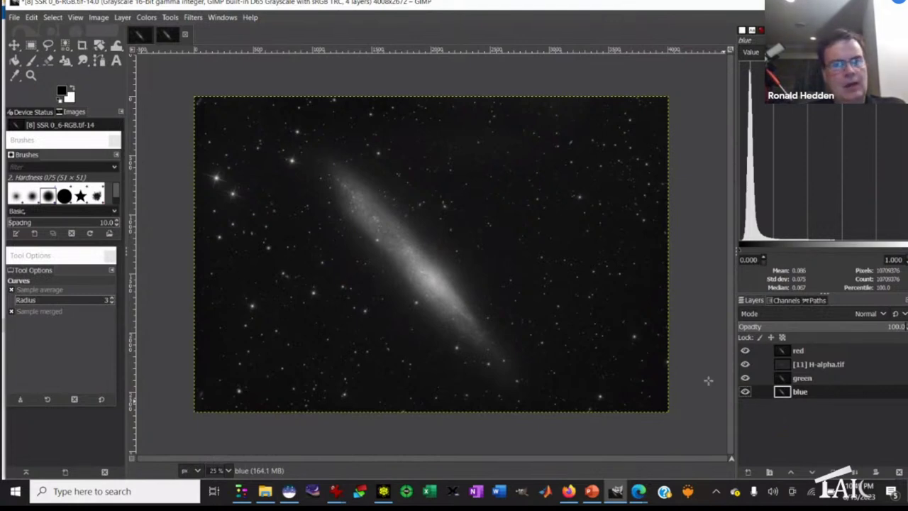
click(98, 18)
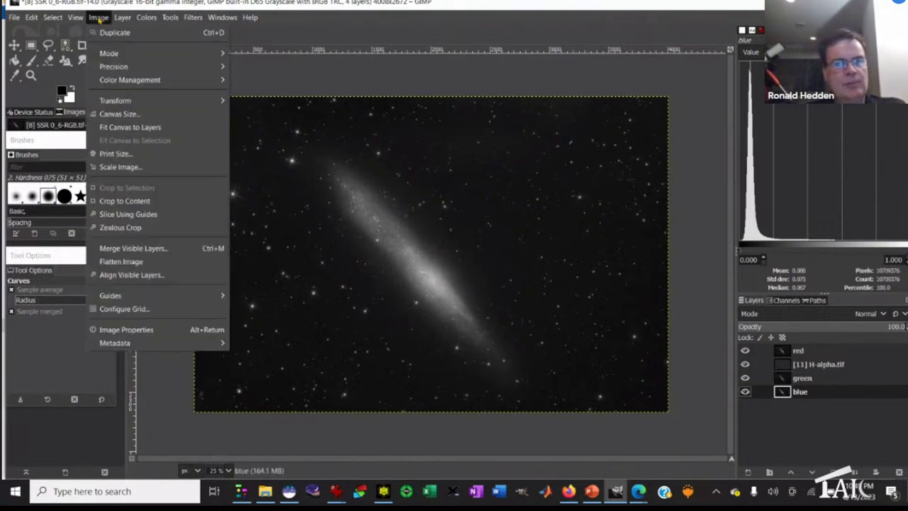
Convert the image to RGB colour mode and select the red layer.
mouse_move(122, 54)
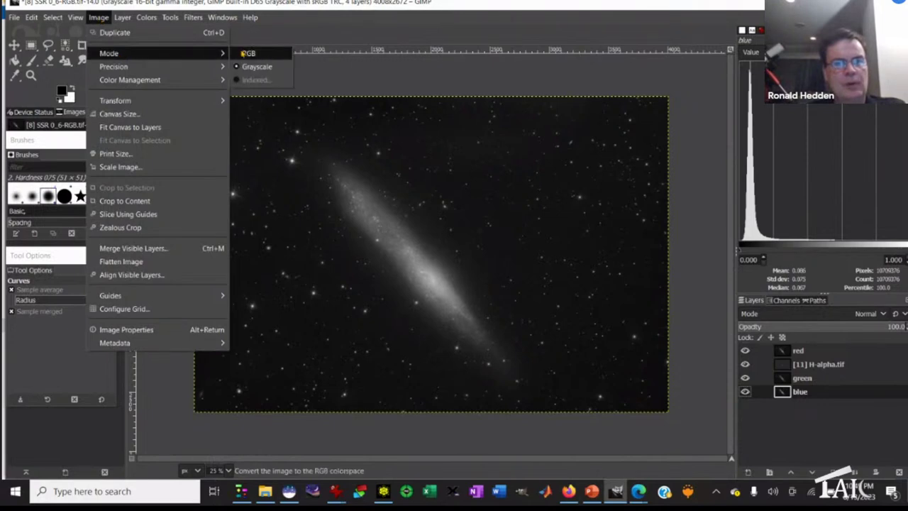
click(246, 54)
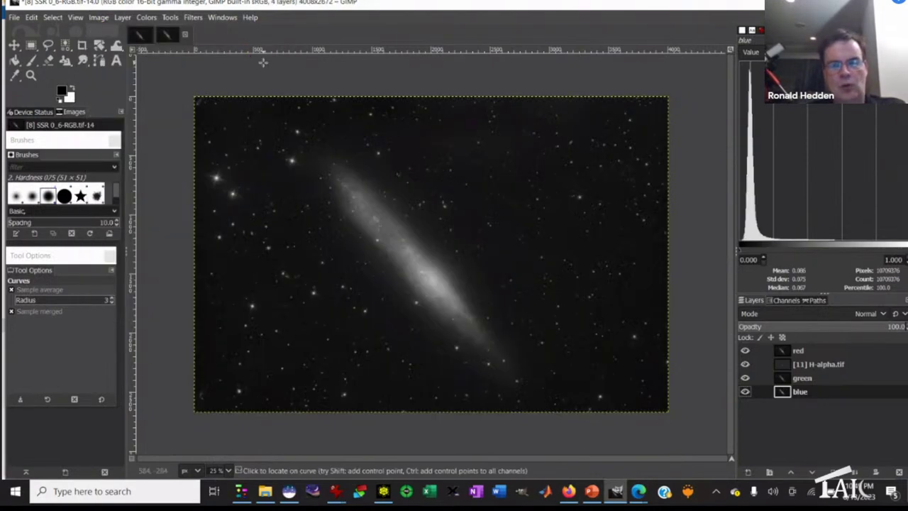
click(783, 351)
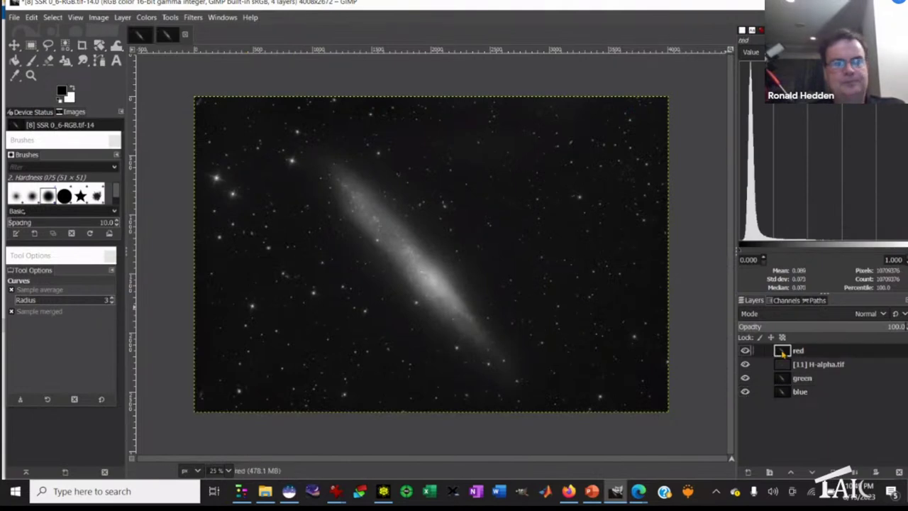
Colorize the red layer dark red (800000) using CMYK magenta 100 and black 50.
click(147, 17)
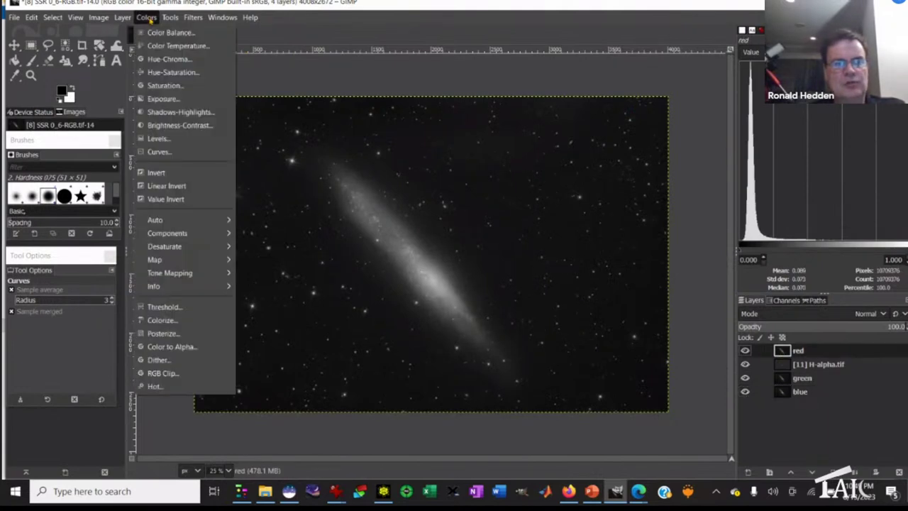
click(170, 320)
drag(696, 66, 598, 170)
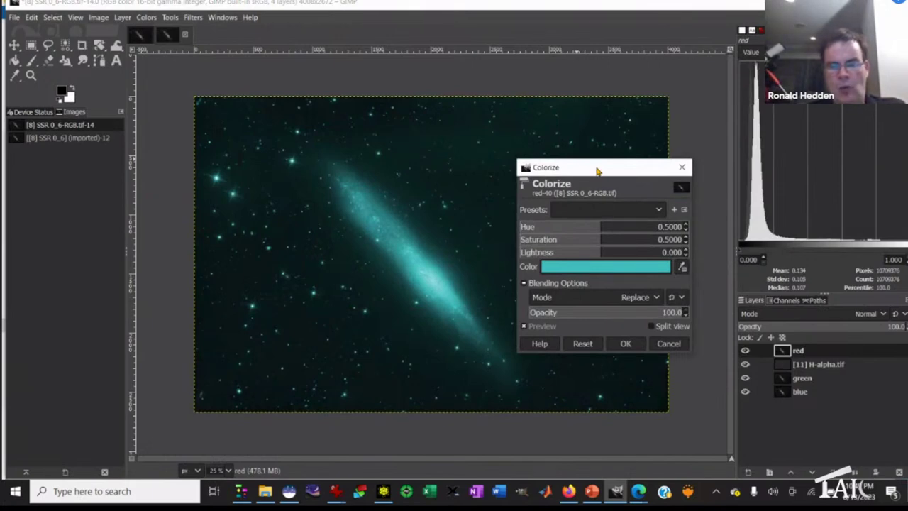
click(603, 267)
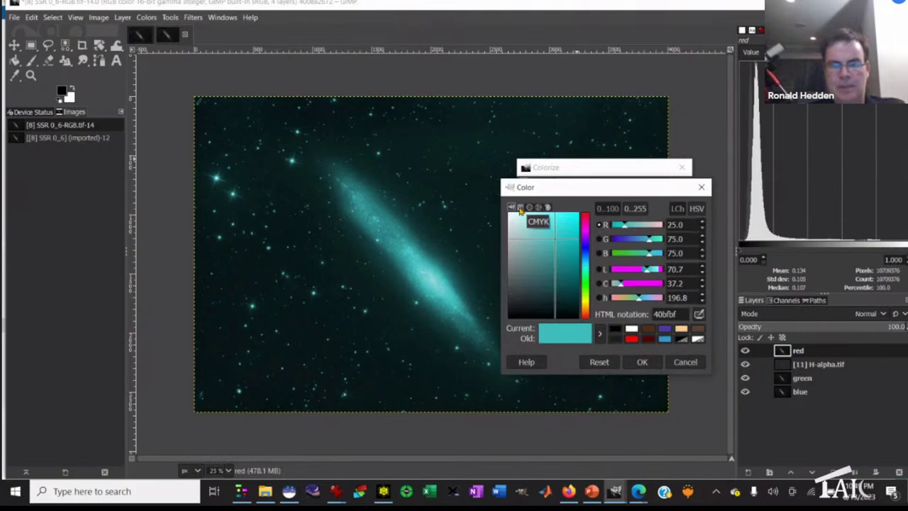
click(520, 207)
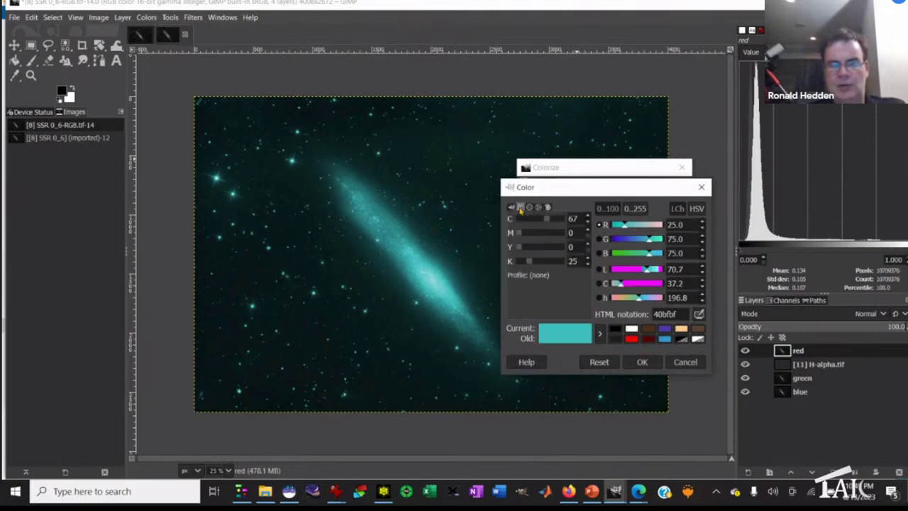
mouse_move(520, 234)
mouse_down()
mouse_move(566, 233)
mouse_move(566, 248)
mouse_move(509, 222)
mouse_up()
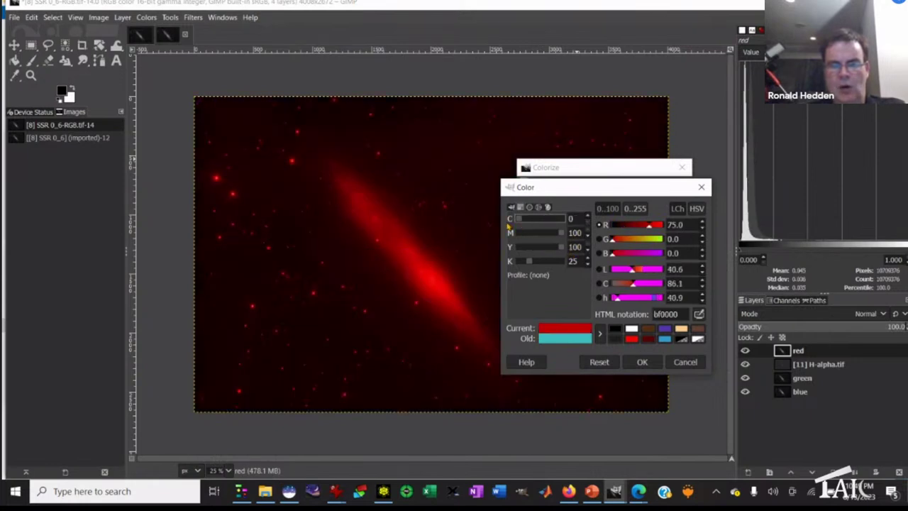
drag(532, 264, 540, 262)
click(588, 259)
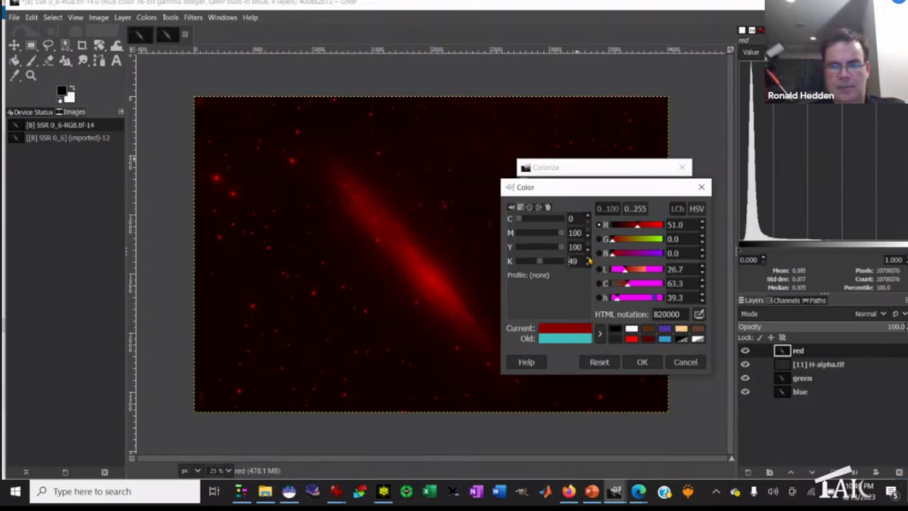
click(587, 259)
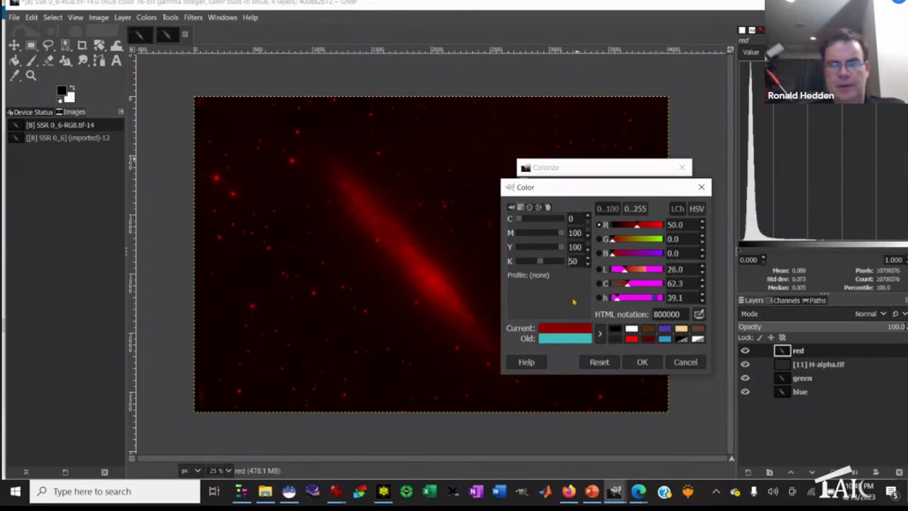
click(642, 362)
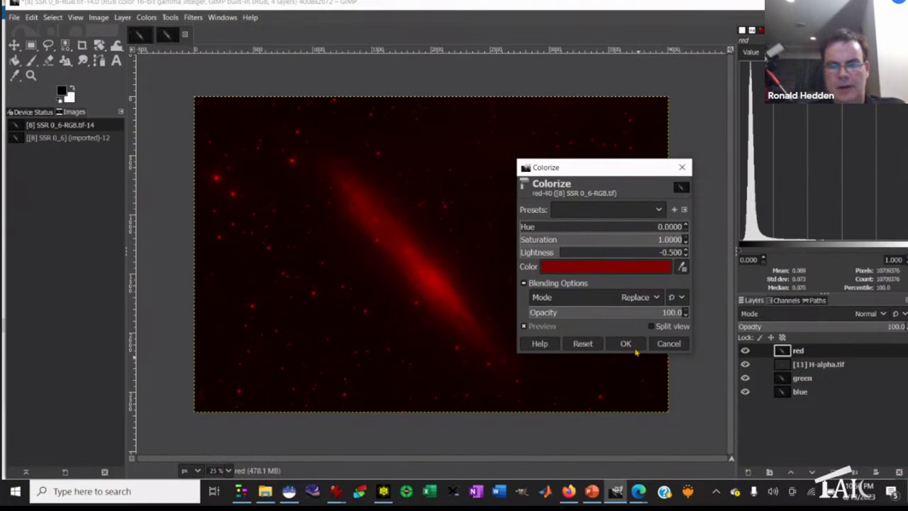
click(627, 343)
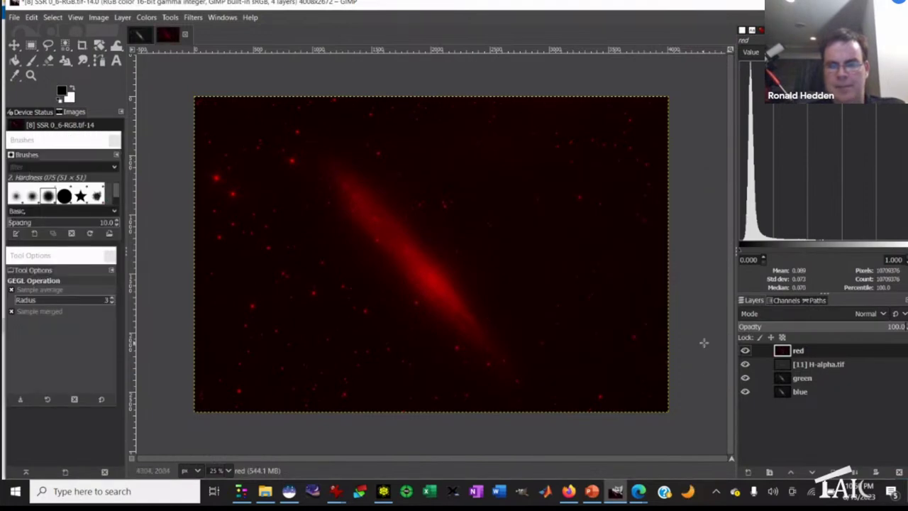
click(745, 351)
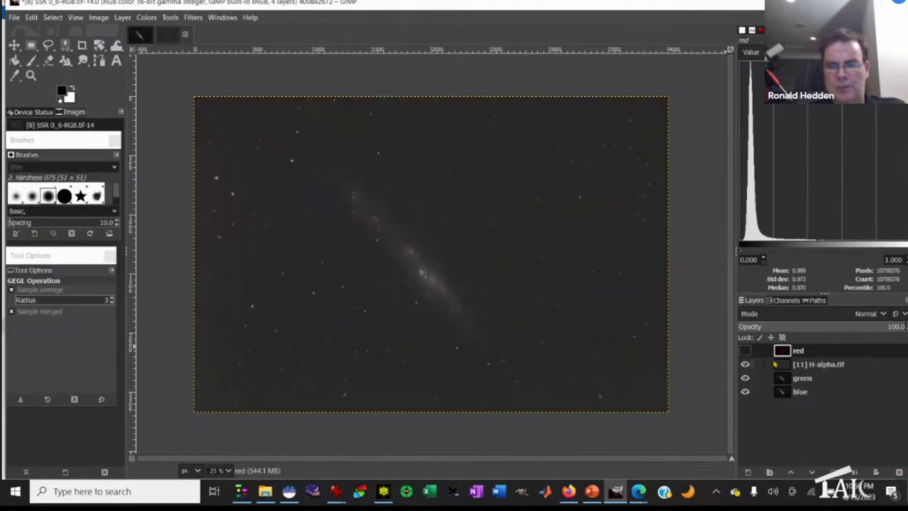
Colorize the H-alpha layer dark red (C0 M100 Y100 K50), then hide it and select green.
click(782, 364)
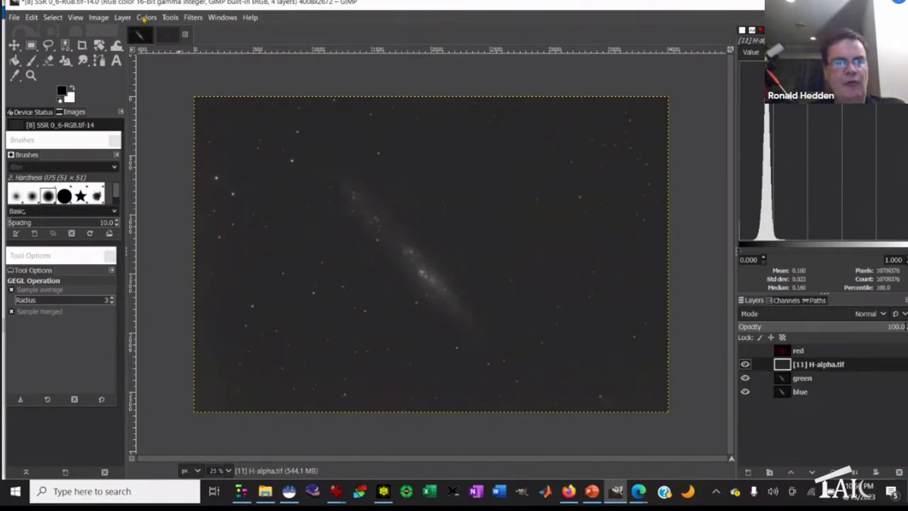
click(145, 18)
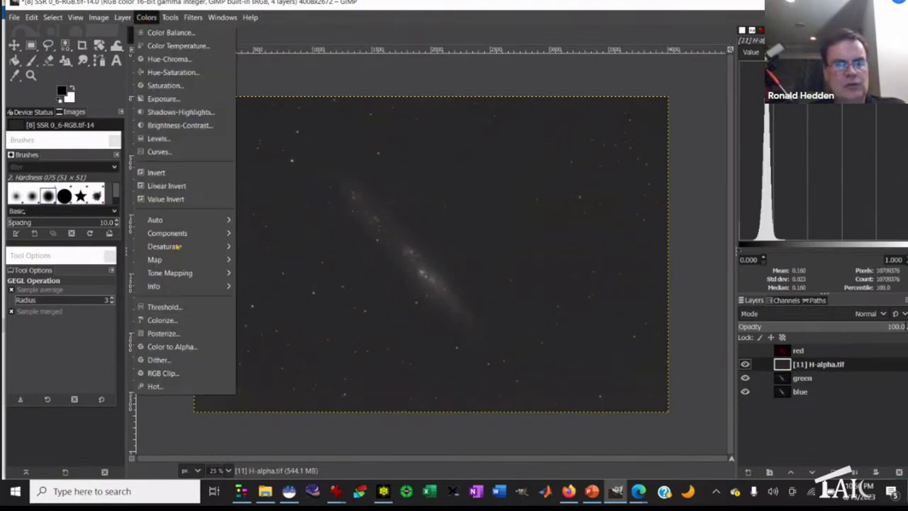
mouse_move(187, 234)
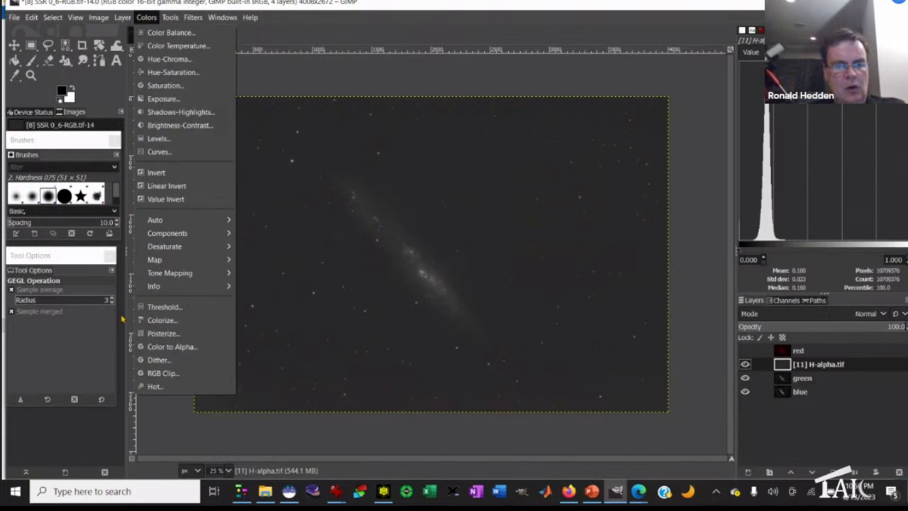
click(174, 320)
click(590, 270)
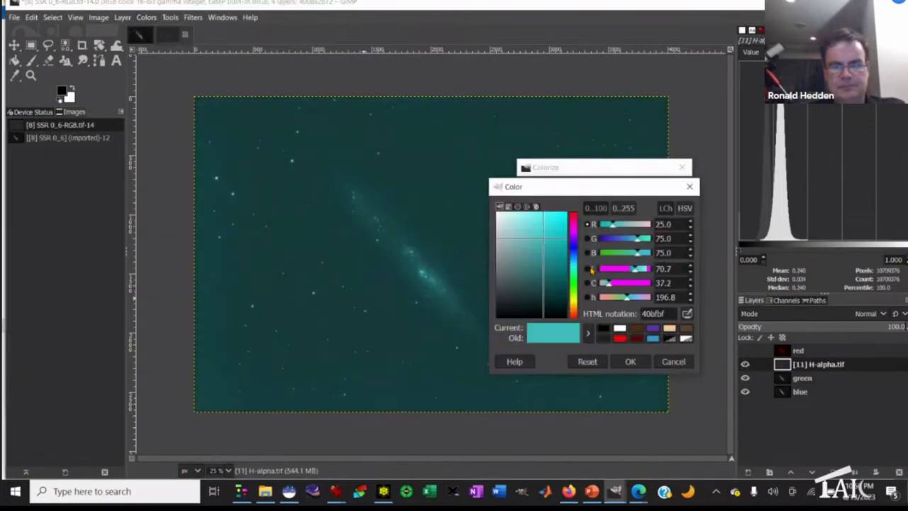
click(510, 206)
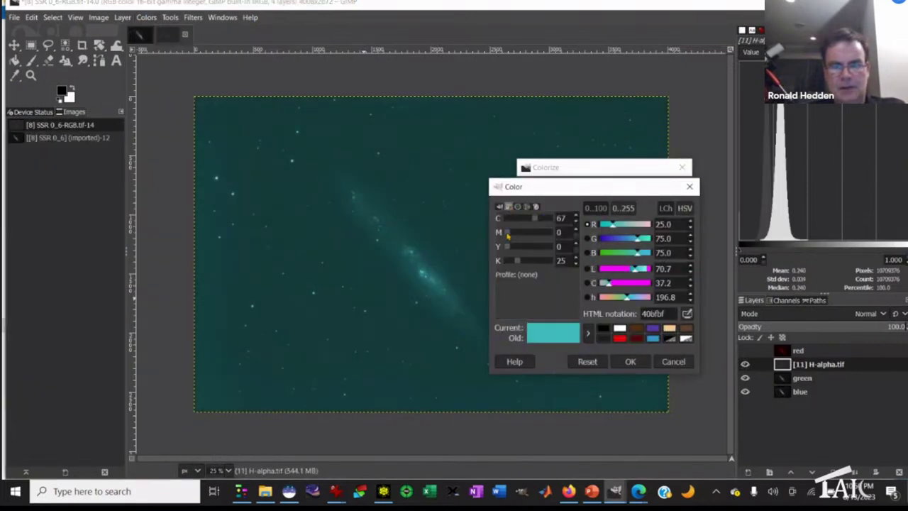
drag(507, 236, 531, 263)
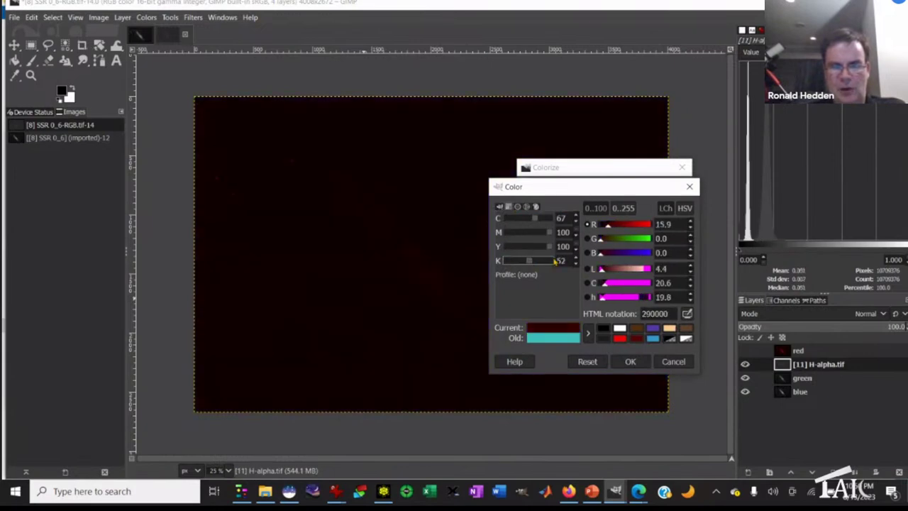
scroll(576, 268, down, 2)
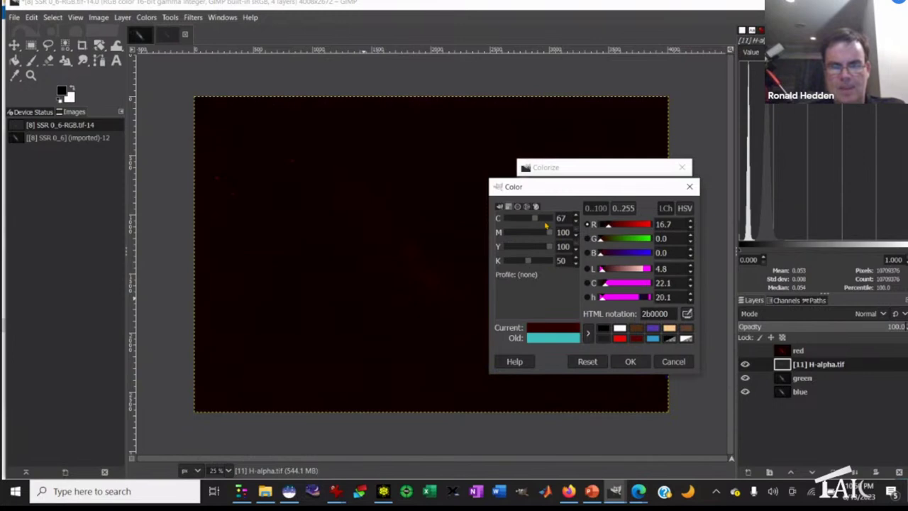
drag(541, 219, 486, 221)
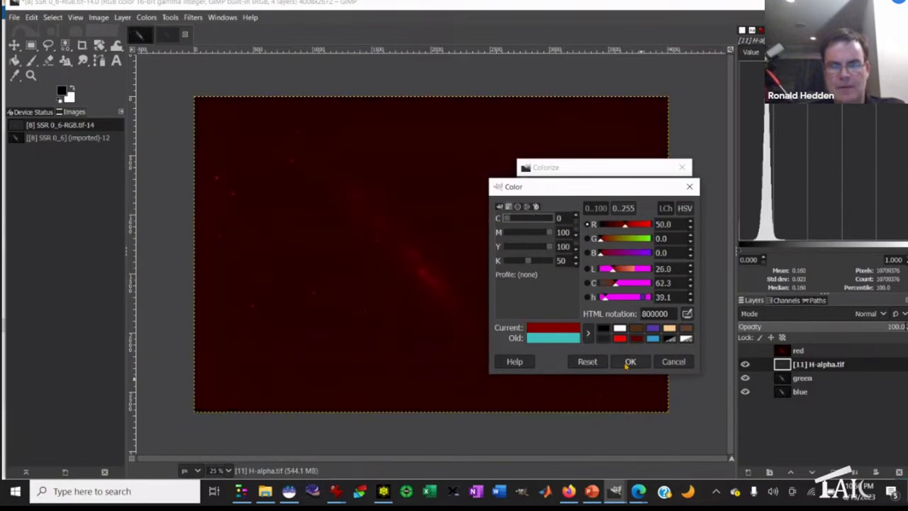
click(629, 362)
click(626, 344)
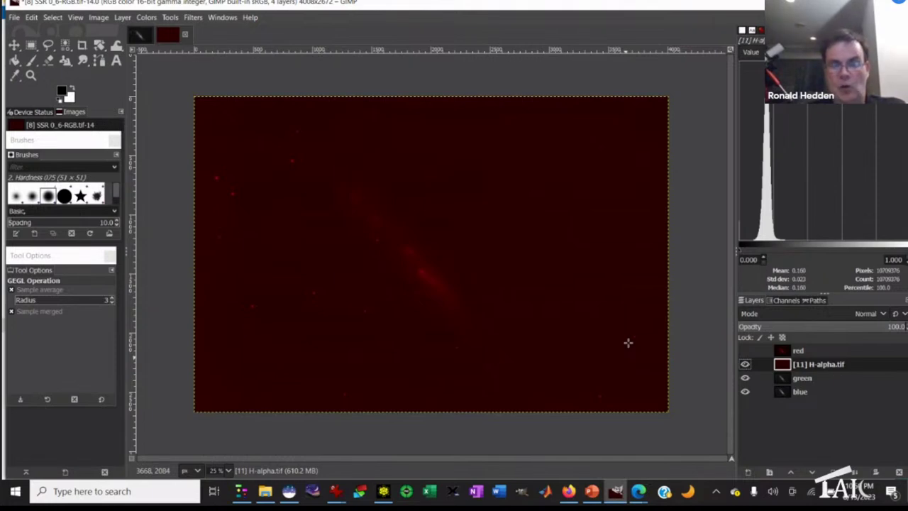
click(748, 364)
click(783, 381)
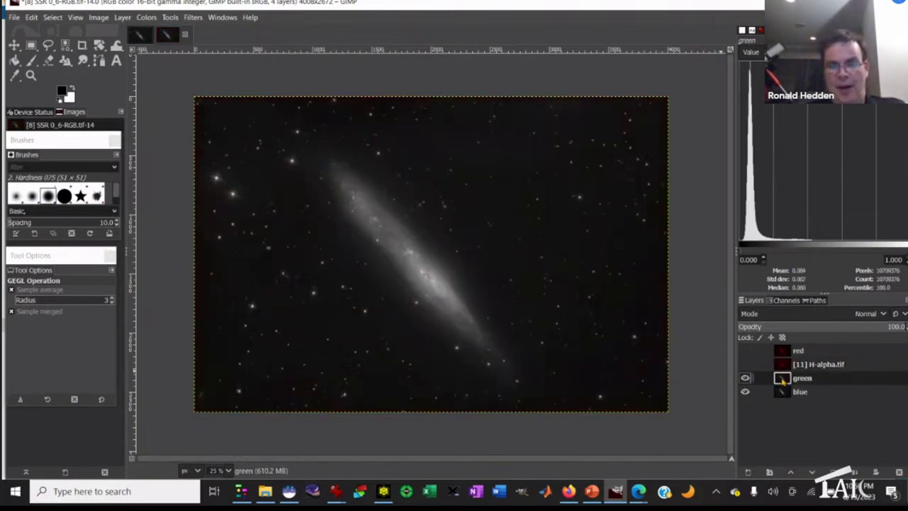
Colorize the green layer dark green (008000) with CMYK C100 M0 Y100 K50.
click(151, 15)
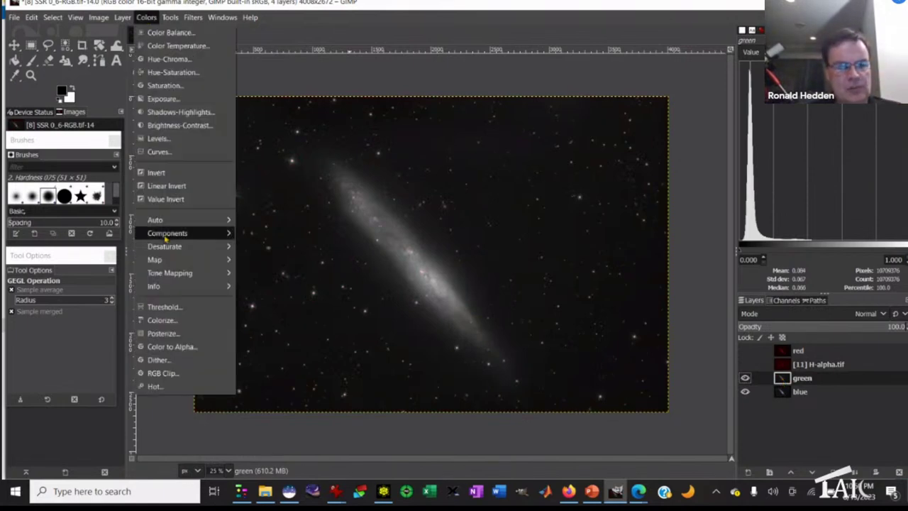
click(162, 320)
click(578, 268)
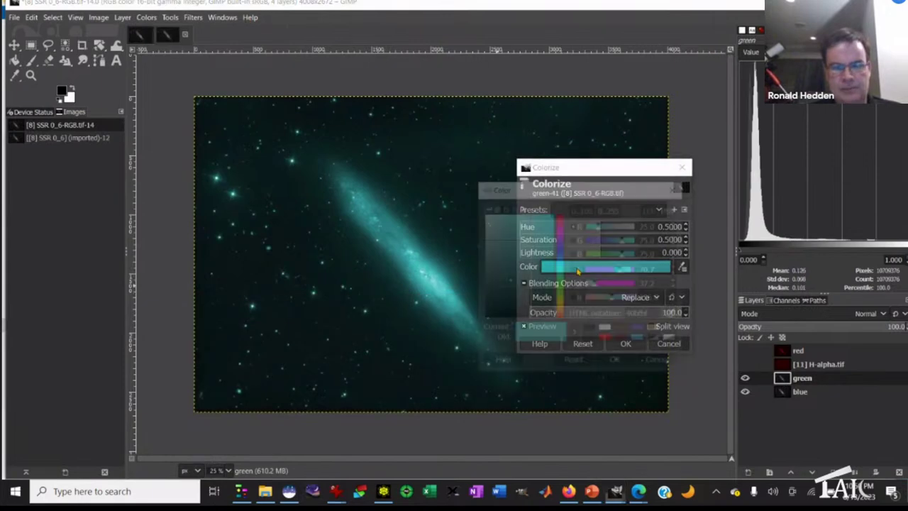
click(494, 207)
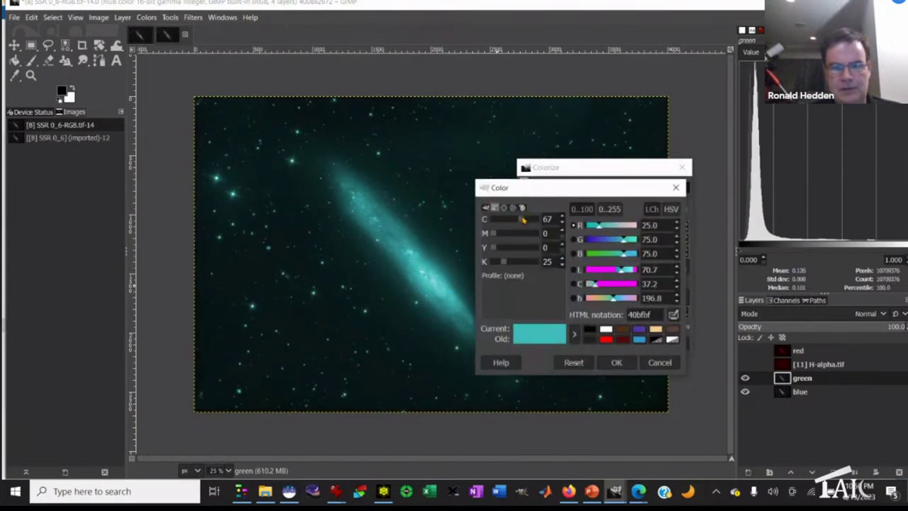
drag(522, 221, 546, 220)
drag(499, 248, 553, 244)
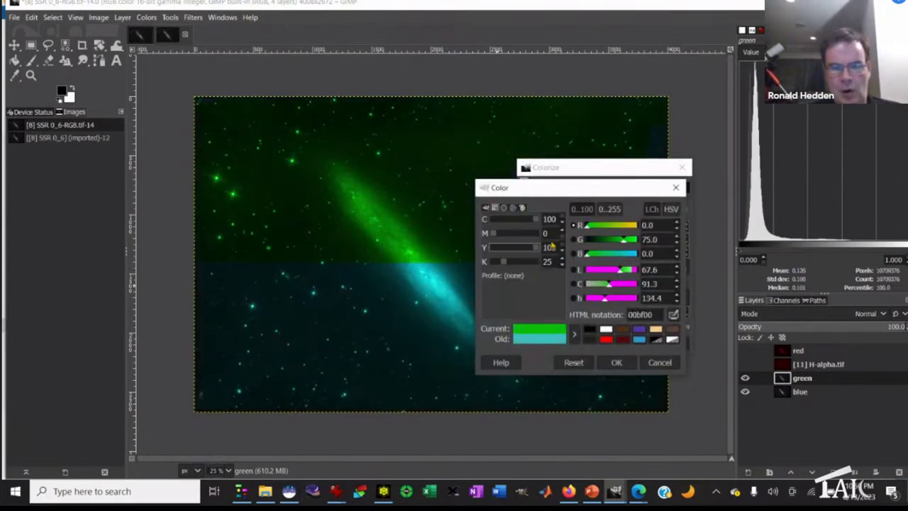
drag(506, 262, 514, 262)
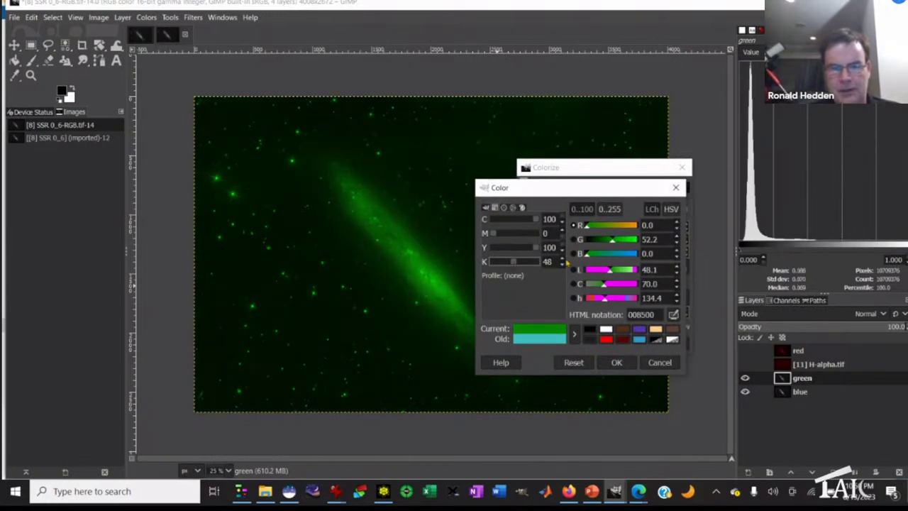
click(563, 259)
click(563, 259)
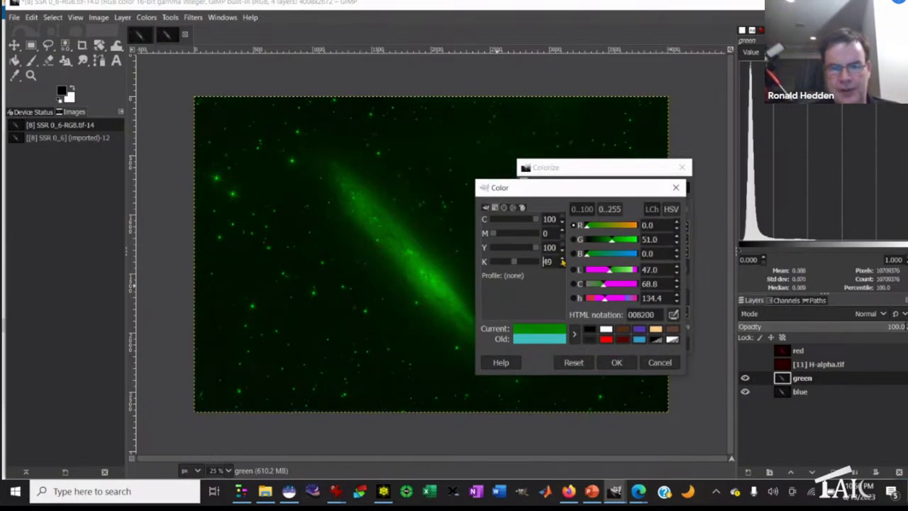
click(617, 362)
click(626, 343)
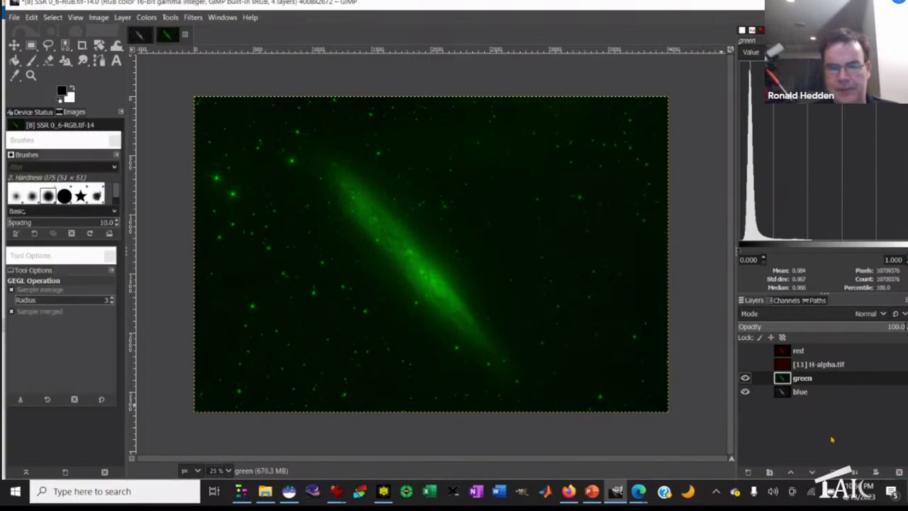
Colorize the blue layer dark blue with CMYK C100 M100 Y0 K50, keeping green visible.
click(744, 377)
click(782, 393)
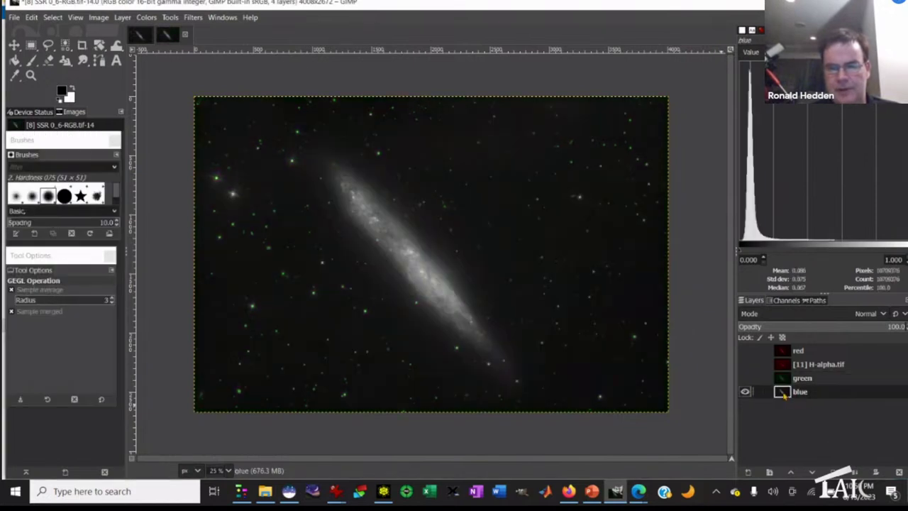
click(146, 17)
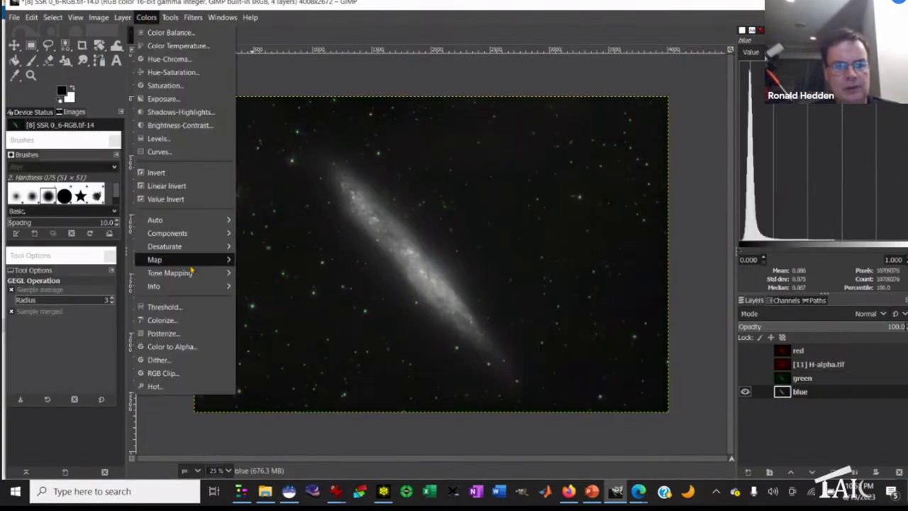
click(190, 321)
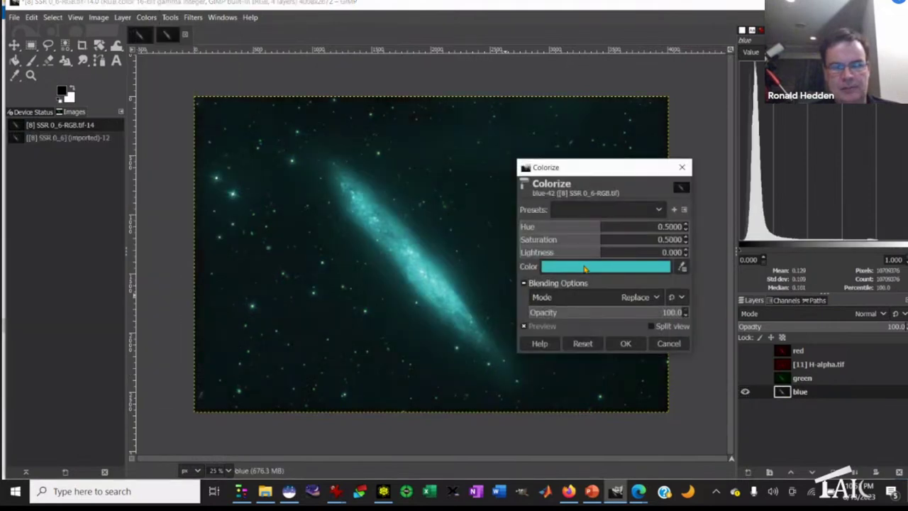
click(586, 267)
click(501, 205)
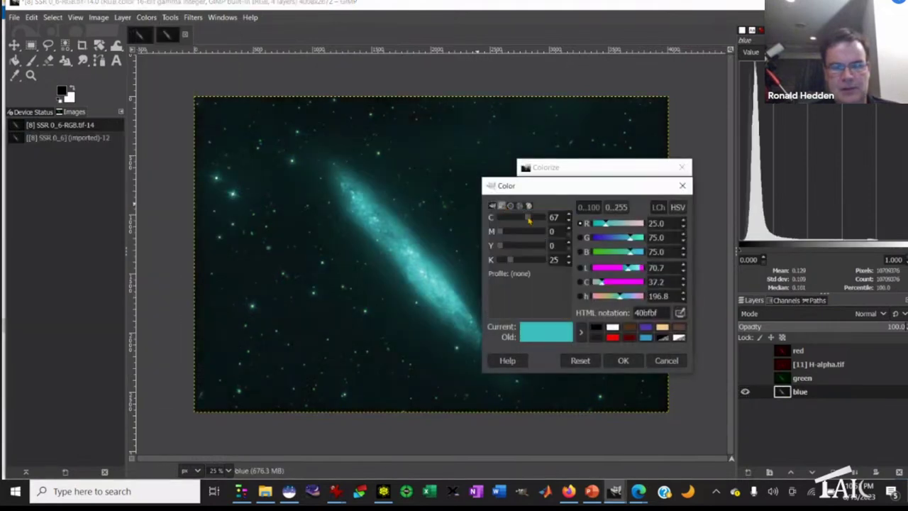
drag(528, 221, 573, 224)
drag(502, 233, 564, 236)
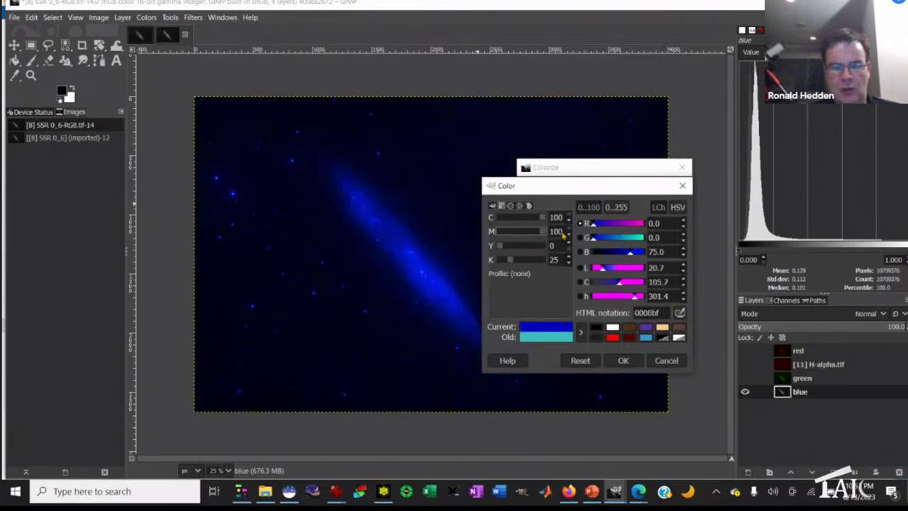
drag(510, 260, 522, 260)
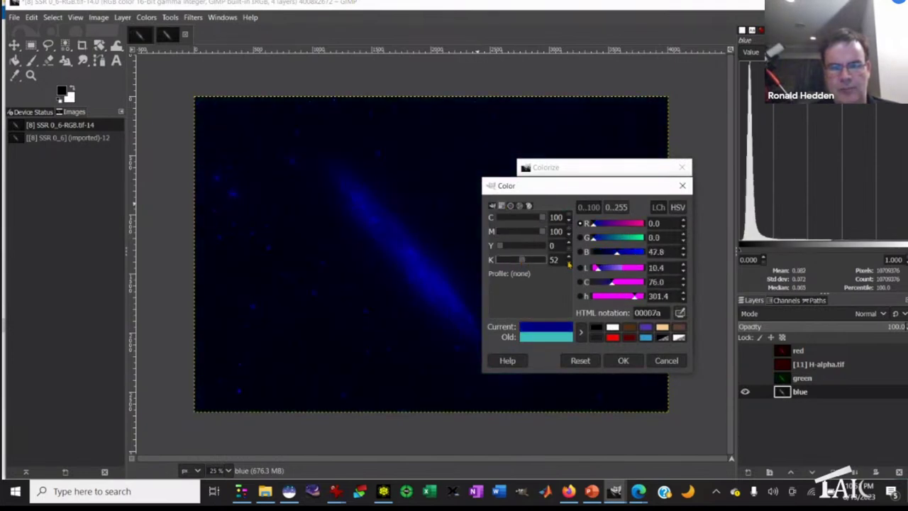
click(569, 263)
click(624, 360)
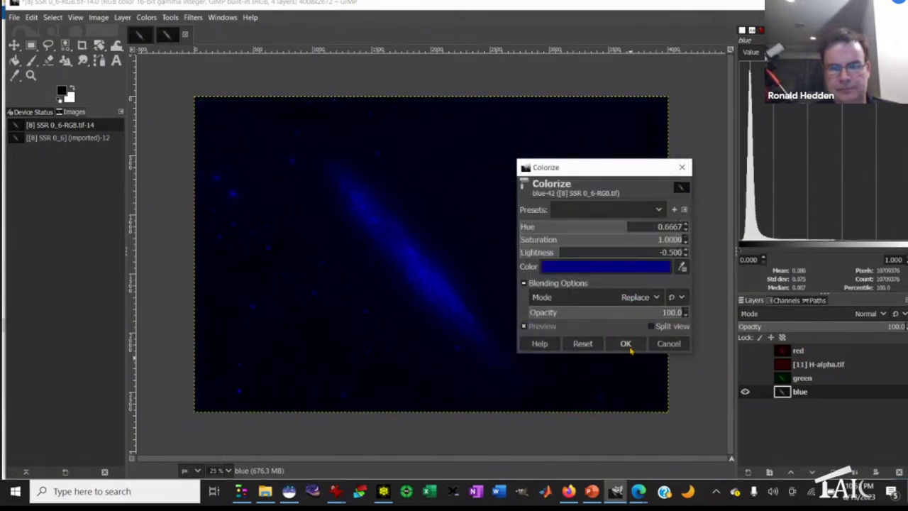
click(629, 347)
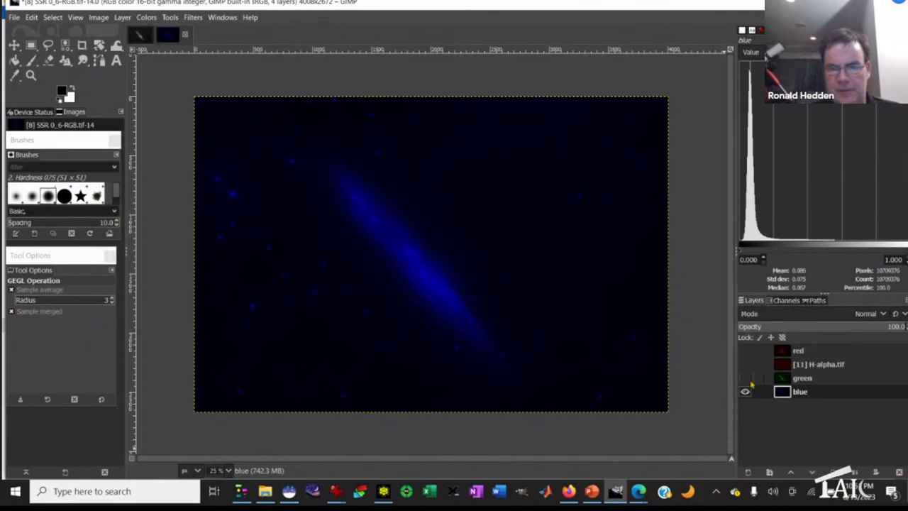
click(745, 377)
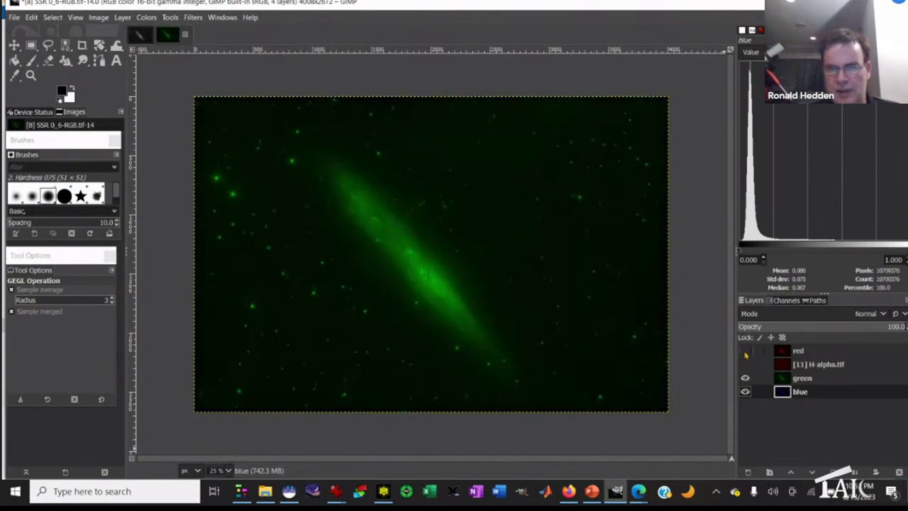
Show all layers and set the green and H-alpha layers to Screen blend mode.
click(745, 351)
click(744, 364)
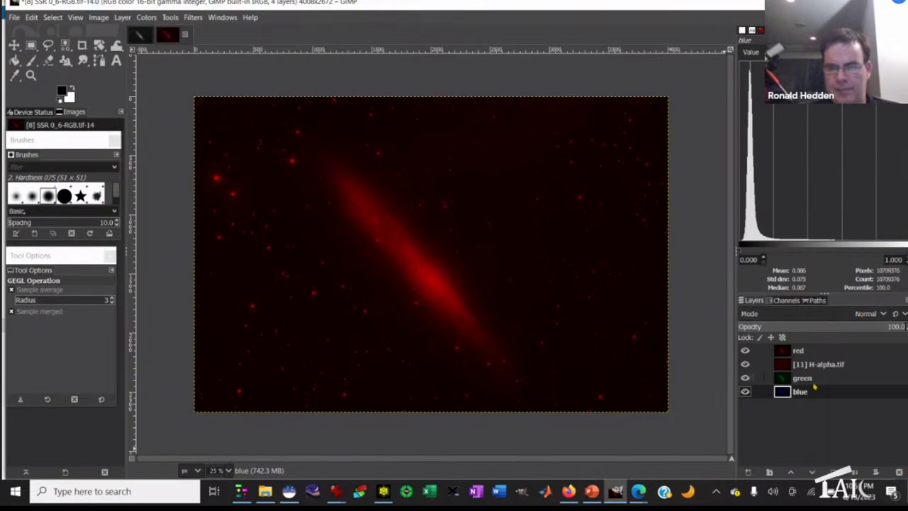
click(786, 381)
click(827, 317)
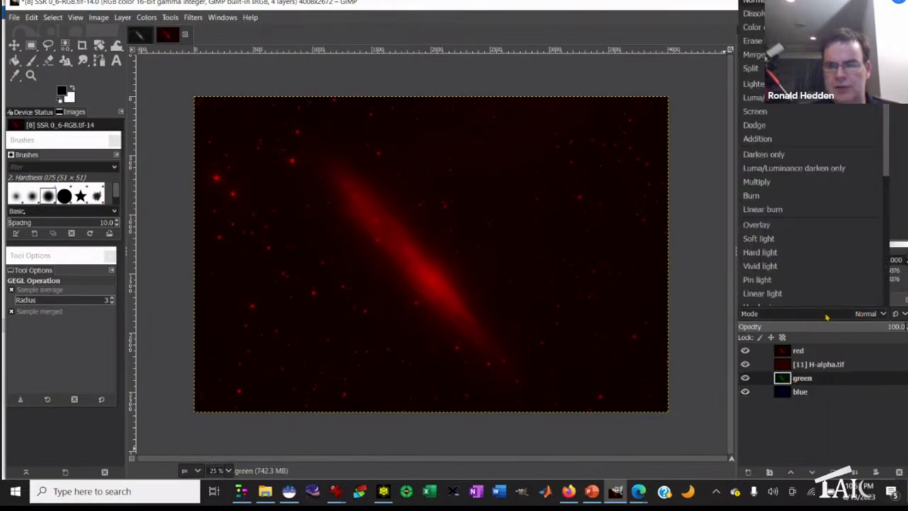
click(806, 117)
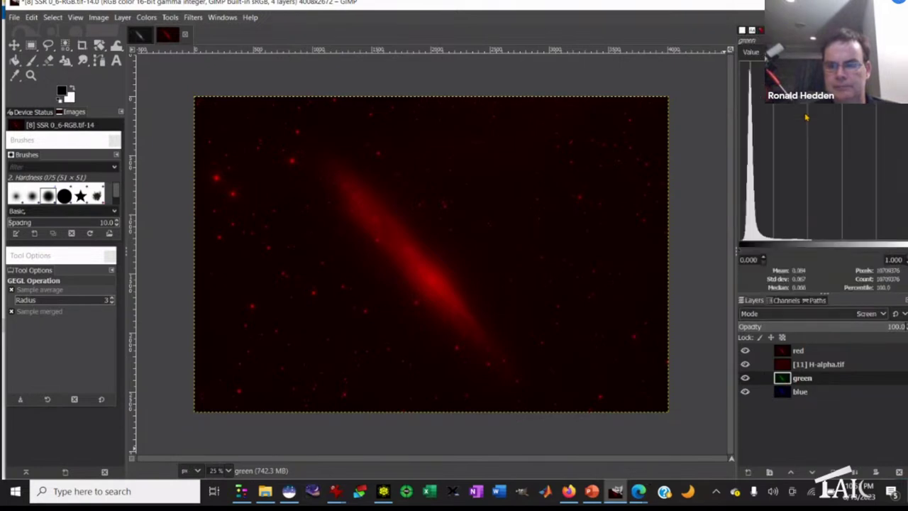
click(786, 366)
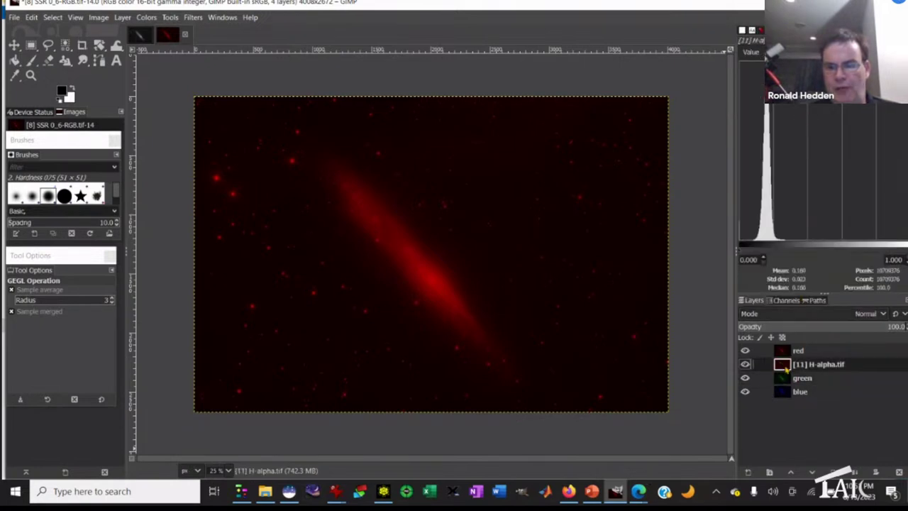
click(809, 318)
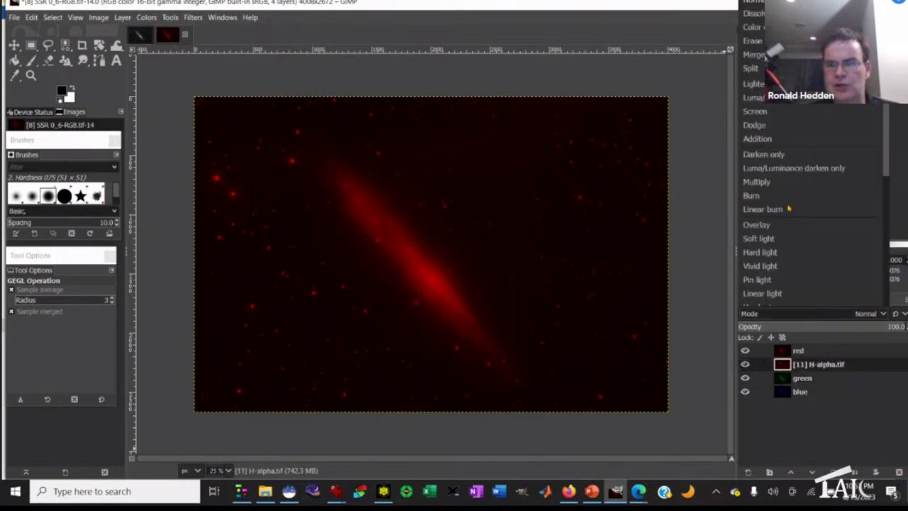
click(769, 112)
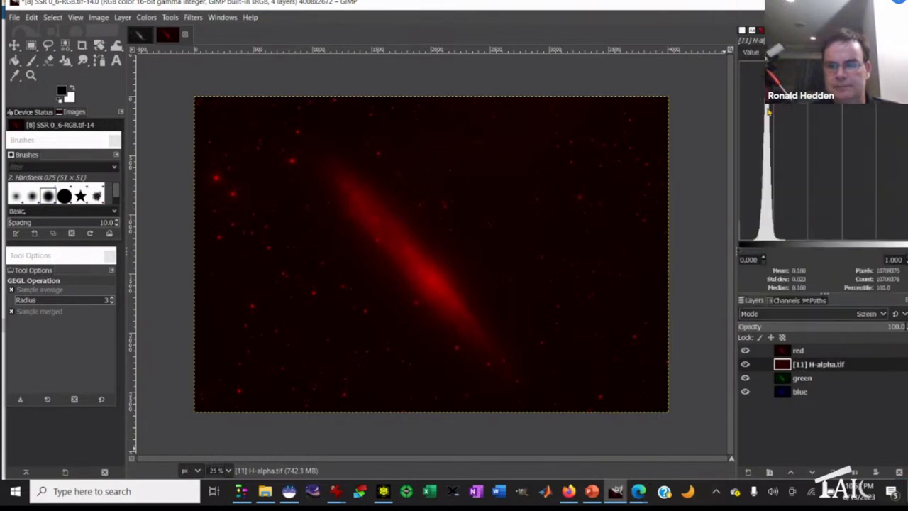
Set the red layer to Lighten only, compare with H-alpha toggled, and zoom to 100%.
click(784, 352)
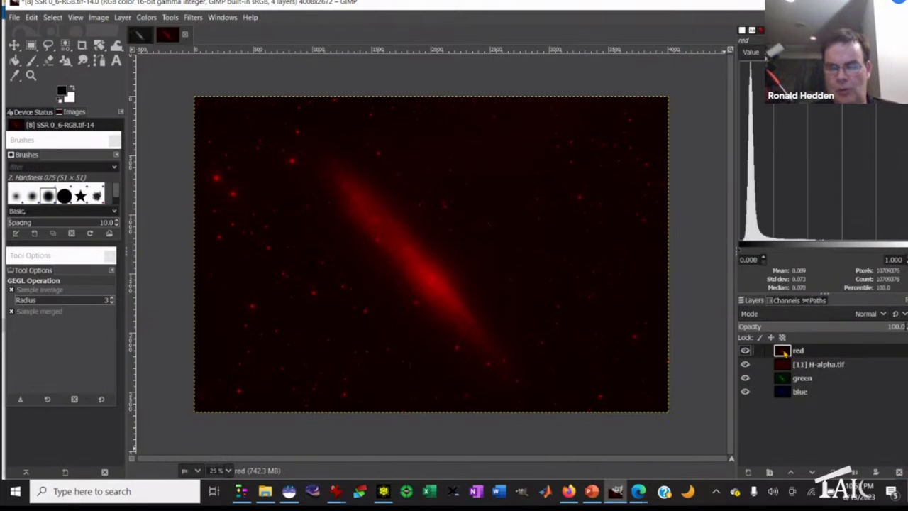
click(805, 320)
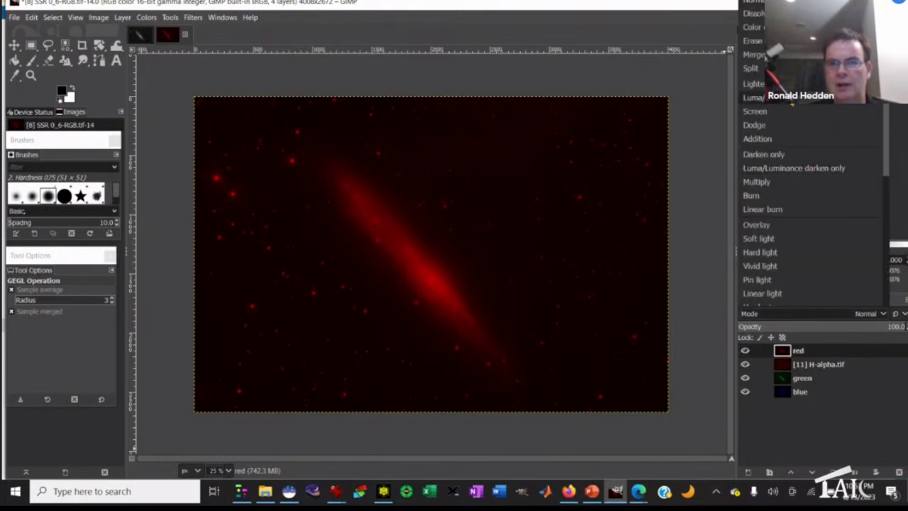
click(754, 83)
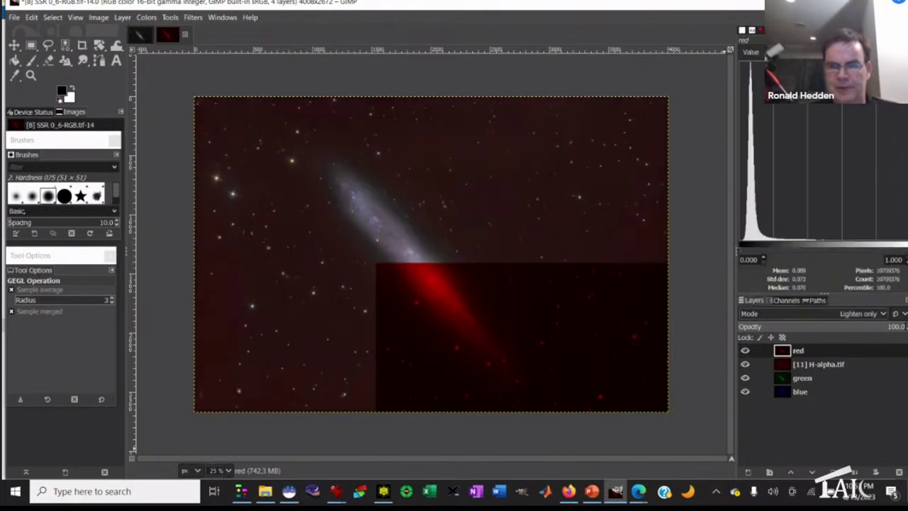
click(745, 364)
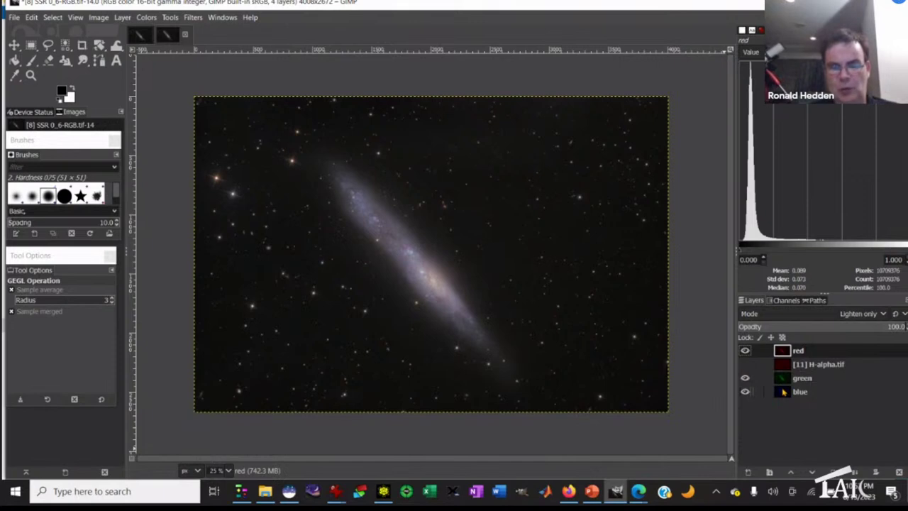
click(746, 365)
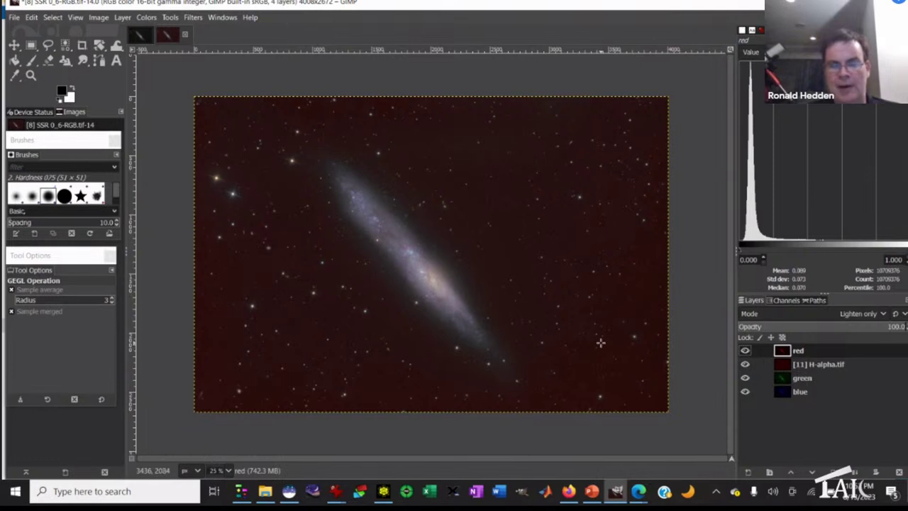
click(783, 364)
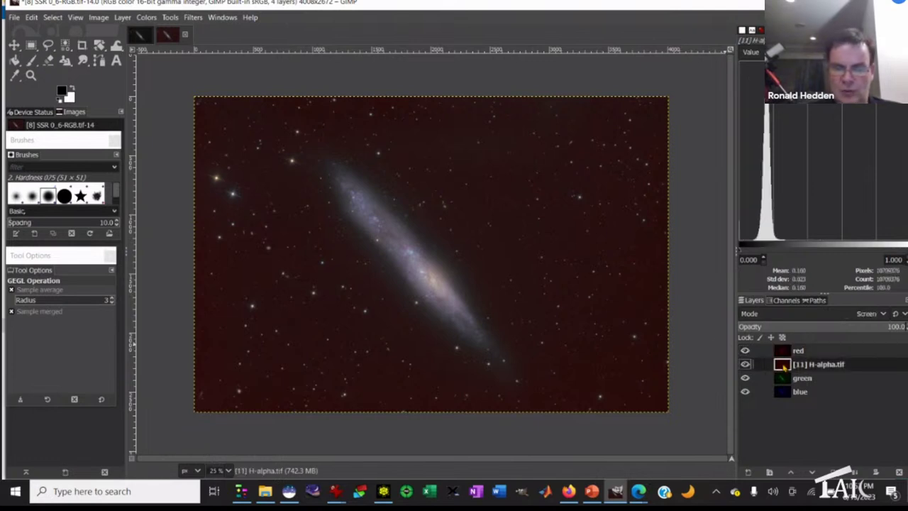
key(plus)
key(plus)
key(plus)
key(plus)
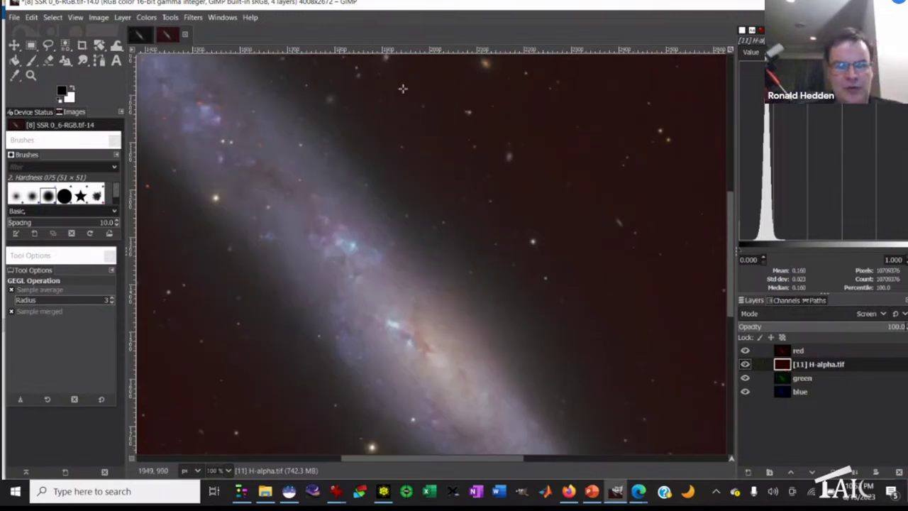
click(149, 18)
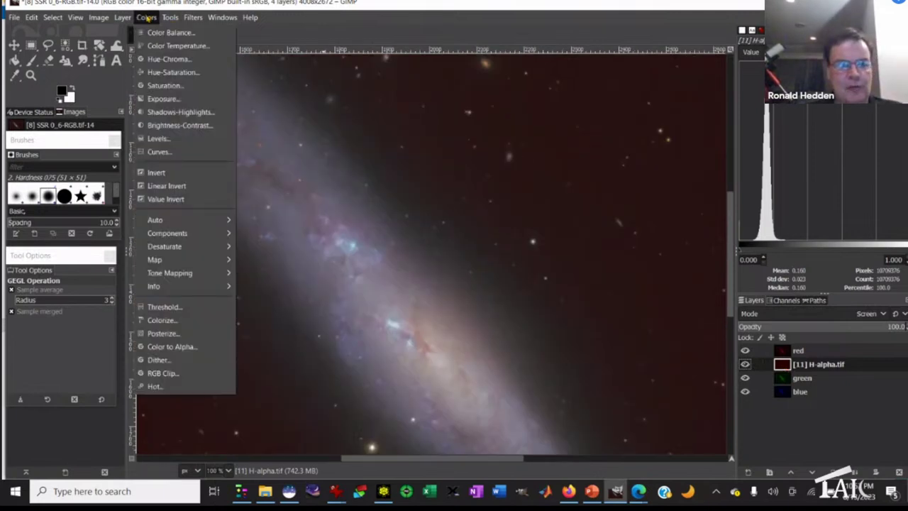
click(161, 152)
drag(227, 94, 306, 76)
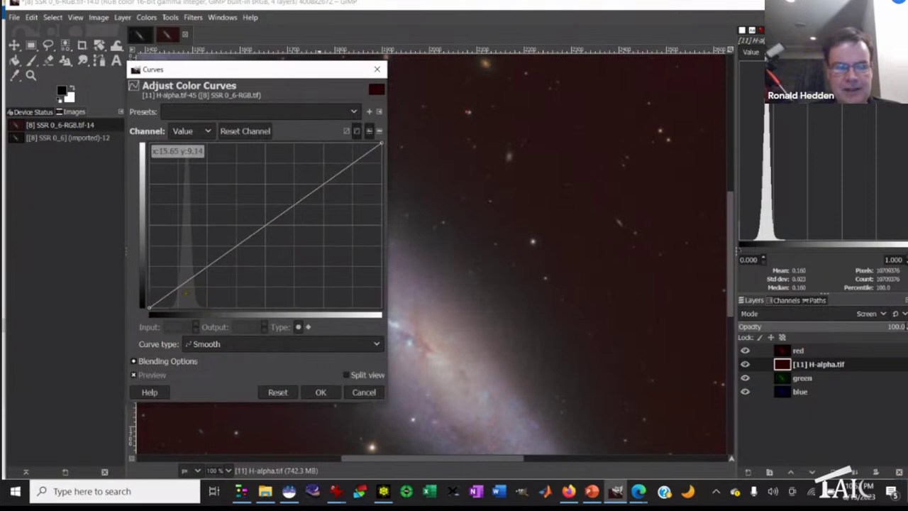
drag(171, 291, 178, 302)
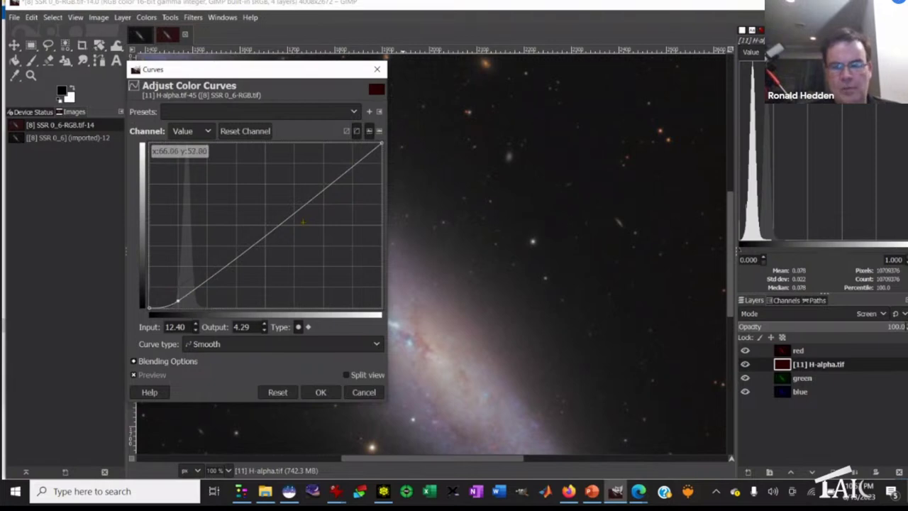
drag(312, 71, 227, 75)
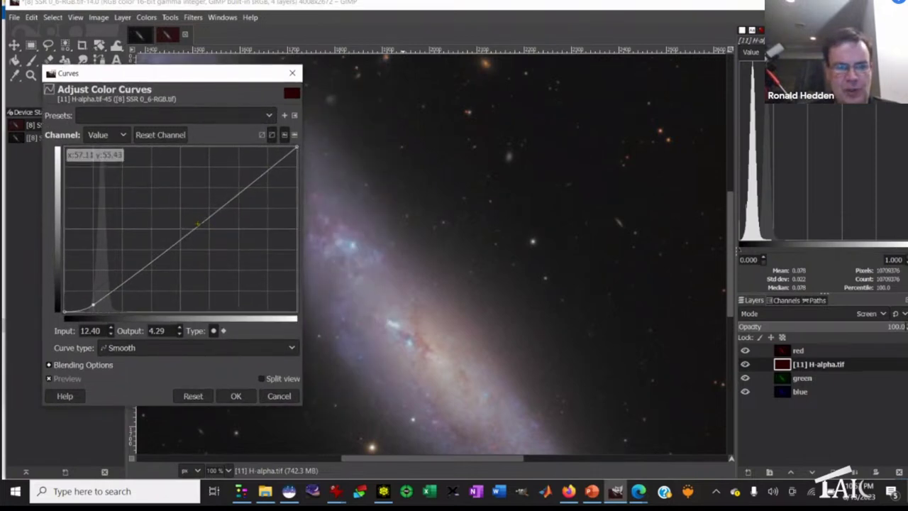
drag(233, 73, 193, 68)
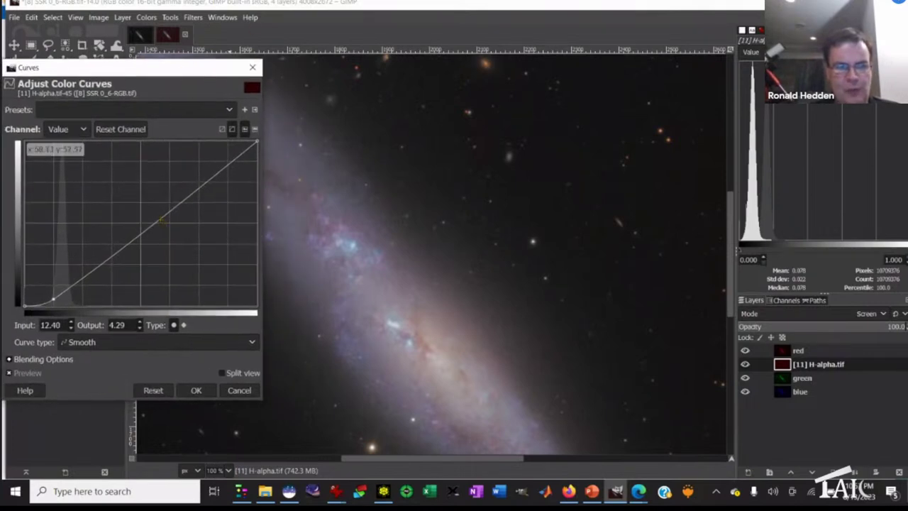
drag(161, 220, 117, 175)
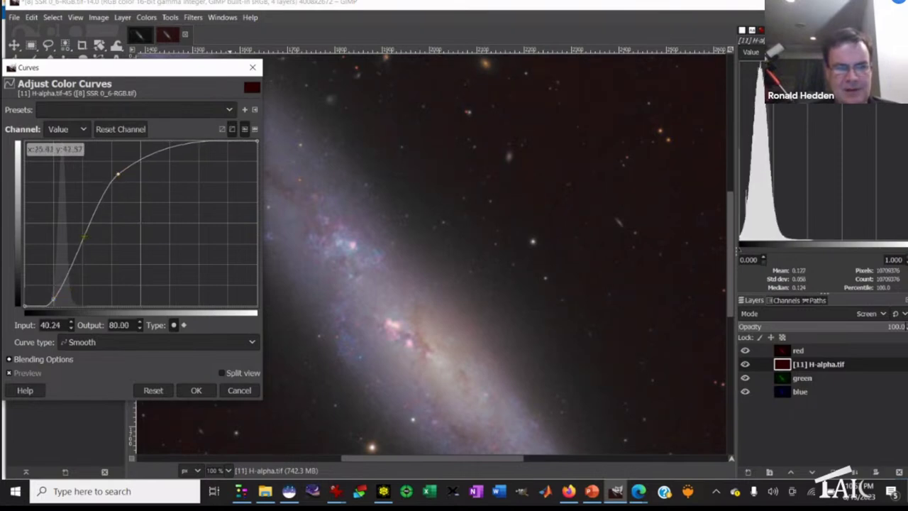
mouse_move(84, 236)
mouse_down()
mouse_move(108, 237)
mouse_move(87, 240)
mouse_up()
drag(117, 174, 154, 180)
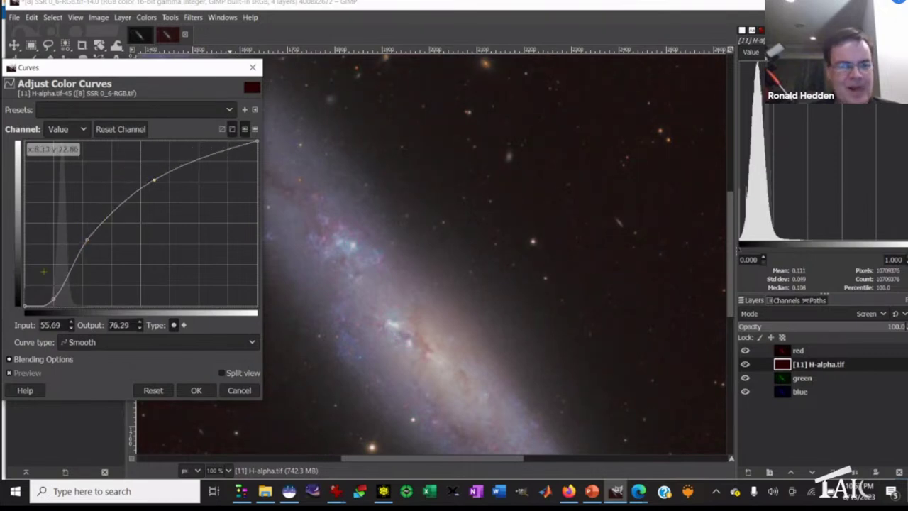
drag(53, 299, 56, 302)
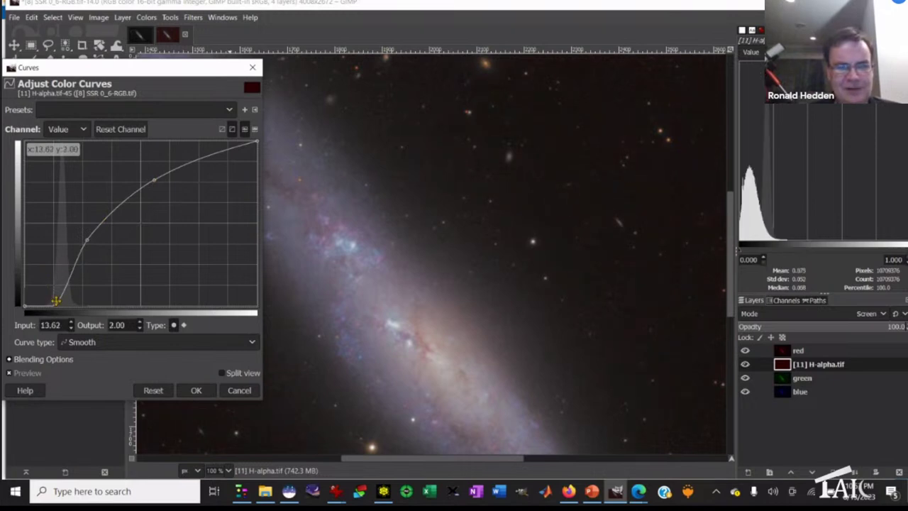
drag(85, 240, 84, 241)
drag(135, 184, 134, 175)
click(780, 364)
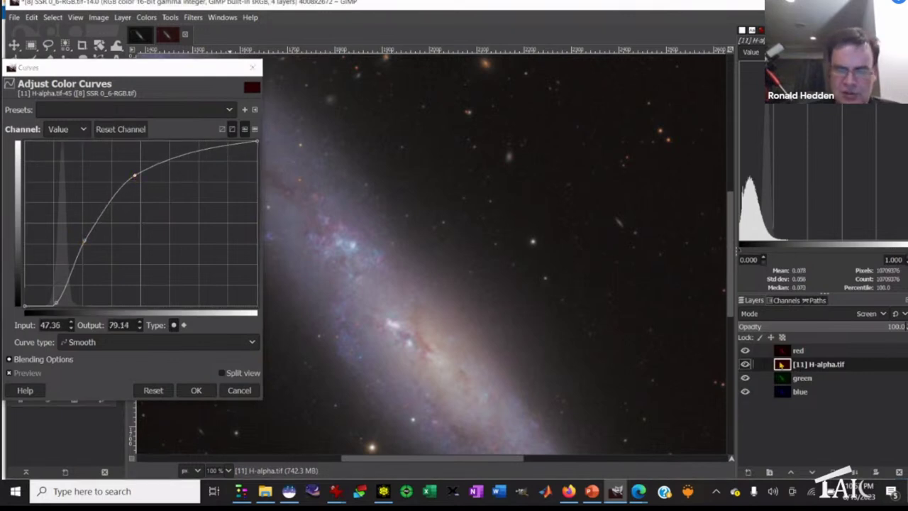
key(2)
scroll(361, 210, down, 5)
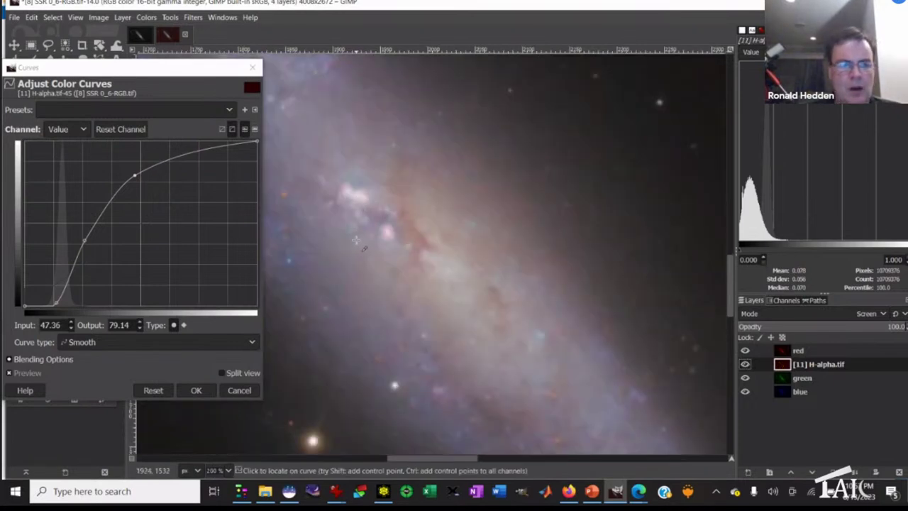
click(239, 390)
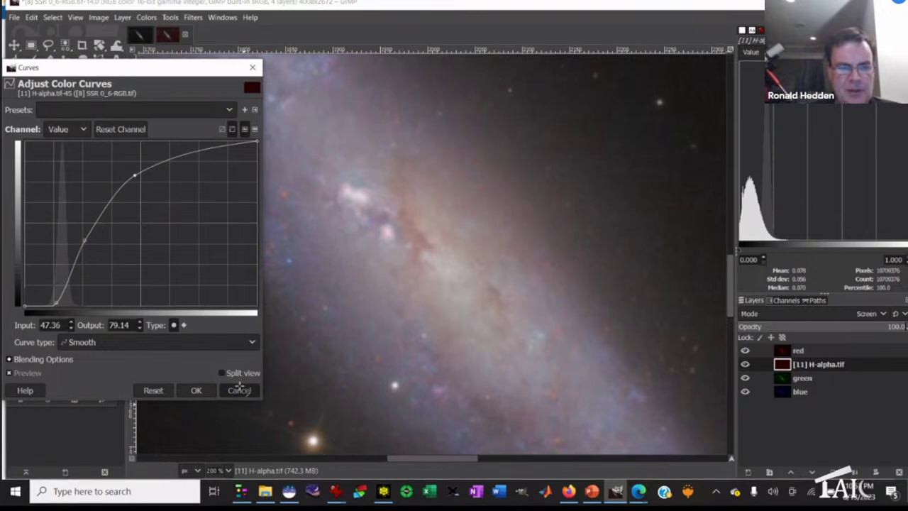
Browse File Explorer from Astroprocess into the preview NGC 55 folder, then return to GIMP.
key(alt+Tab)
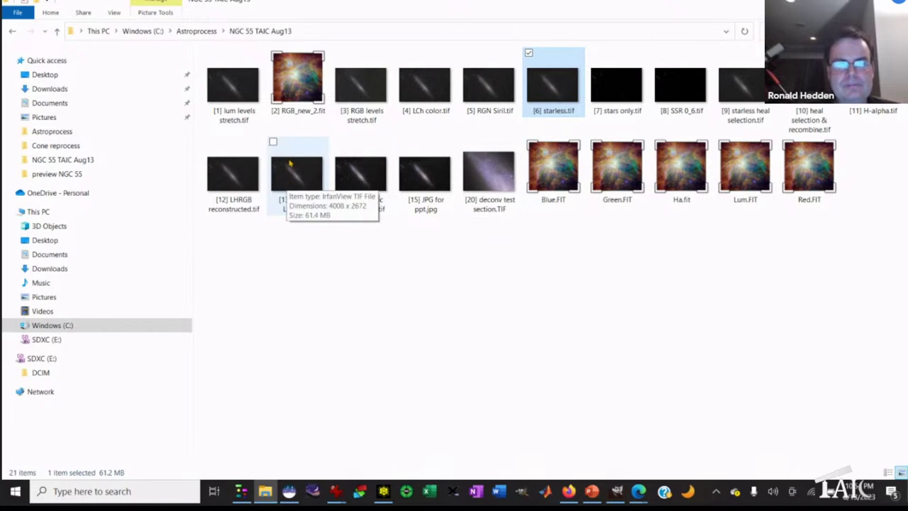
click(194, 32)
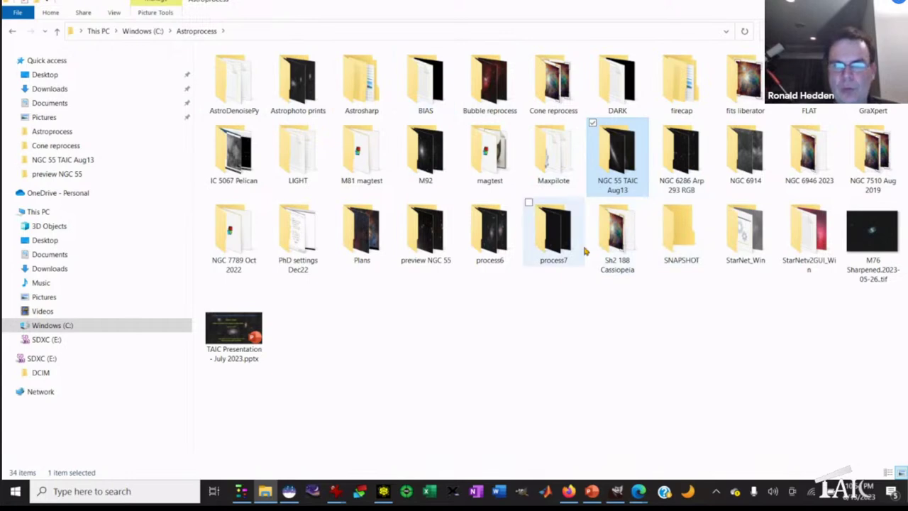
double_click(426, 231)
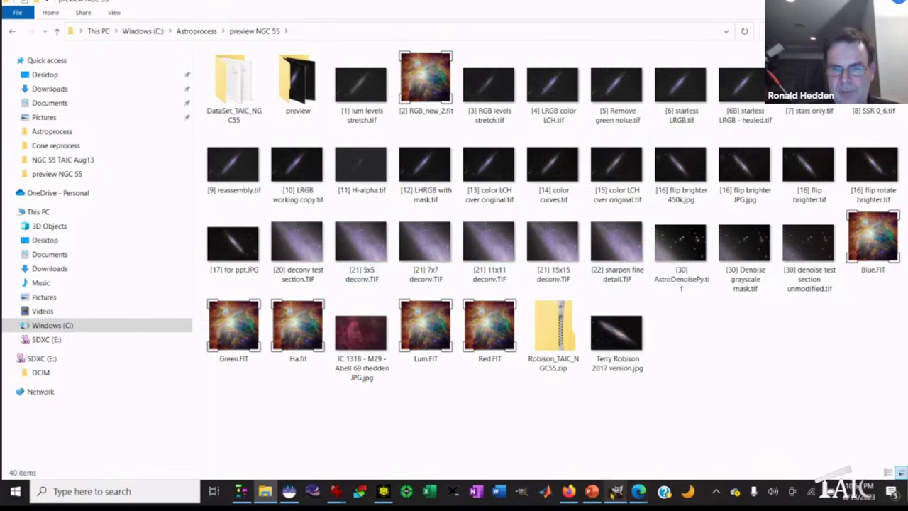
click(617, 491)
drag(457, 461, 464, 462)
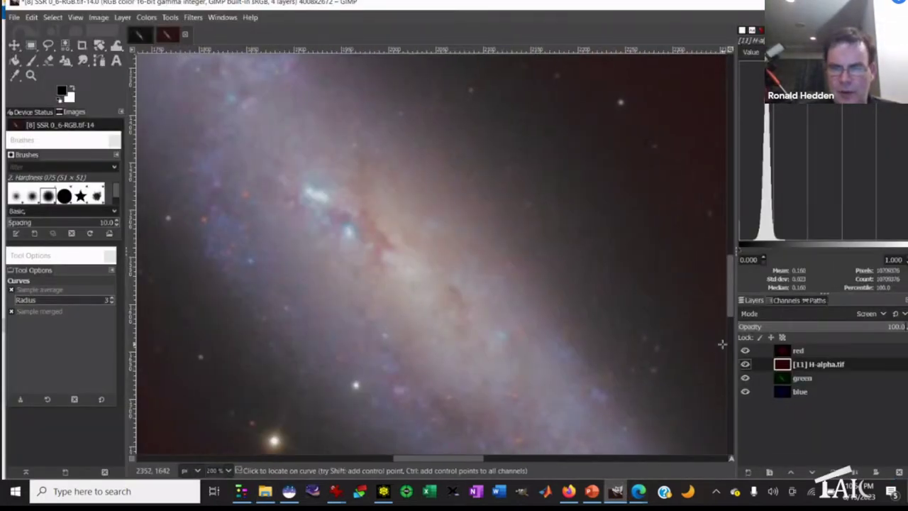
Open Curves on the H-alpha layer and try a steeper curve by moving control points.
scroll(718, 350, down, 2)
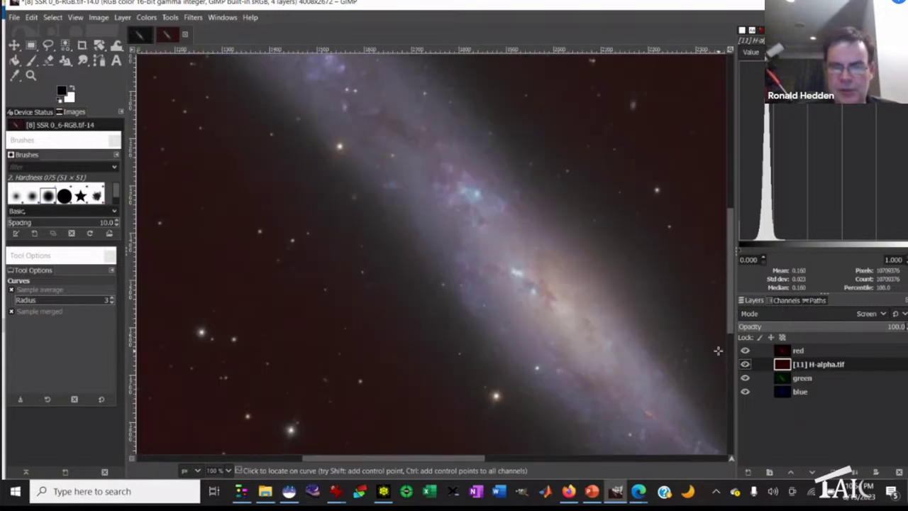
scroll(416, 437, right, 2)
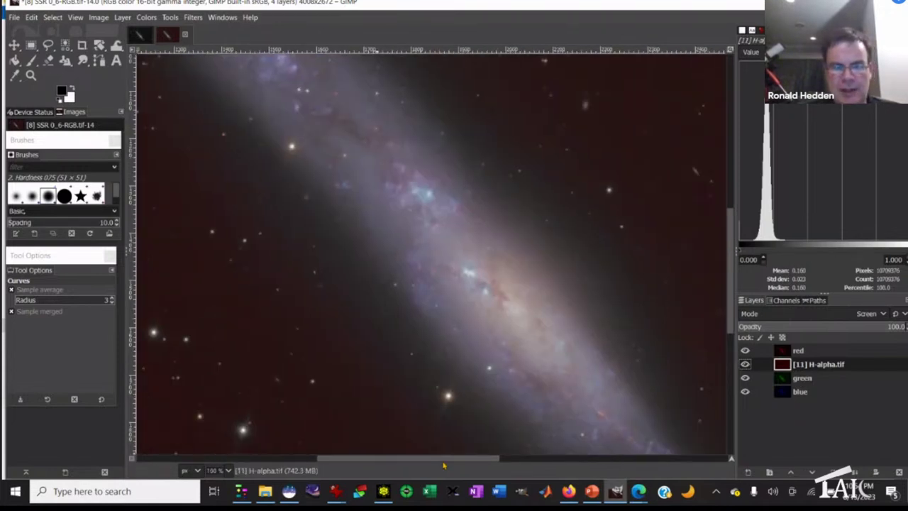
click(146, 17)
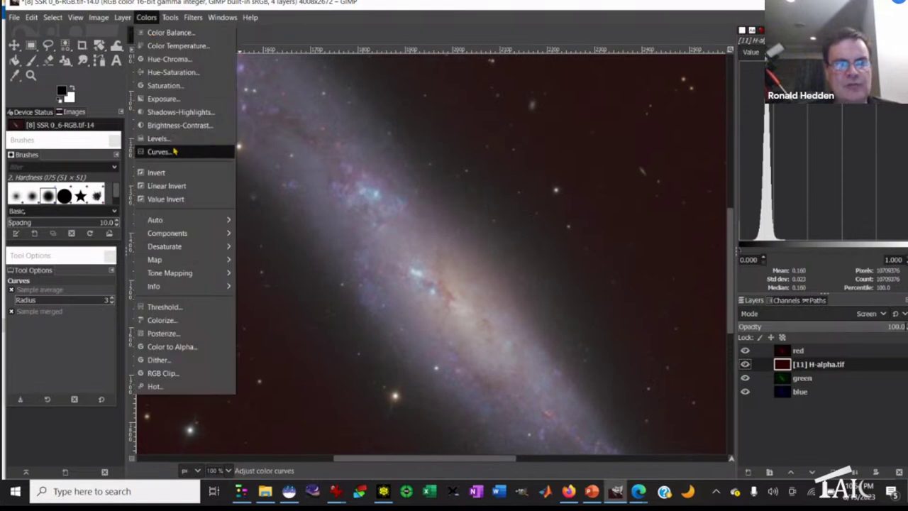
click(180, 148)
drag(66, 282, 50, 302)
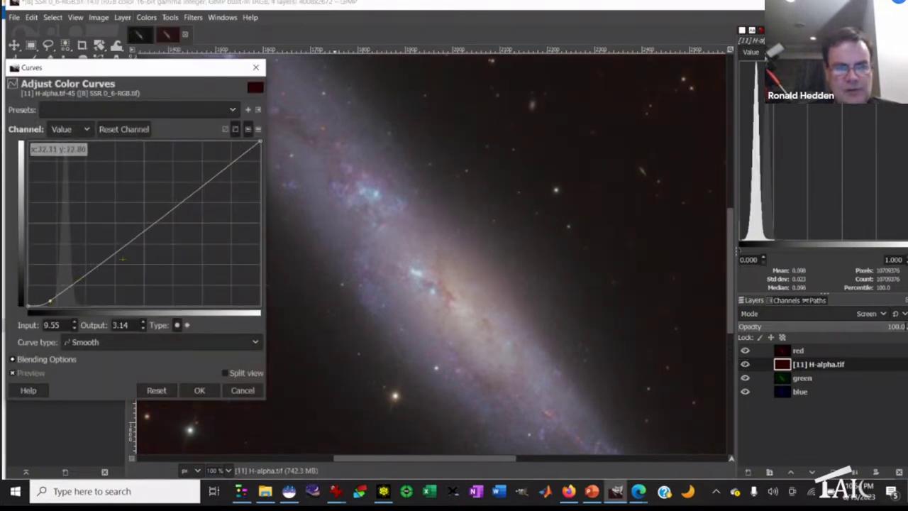
drag(129, 241, 126, 181)
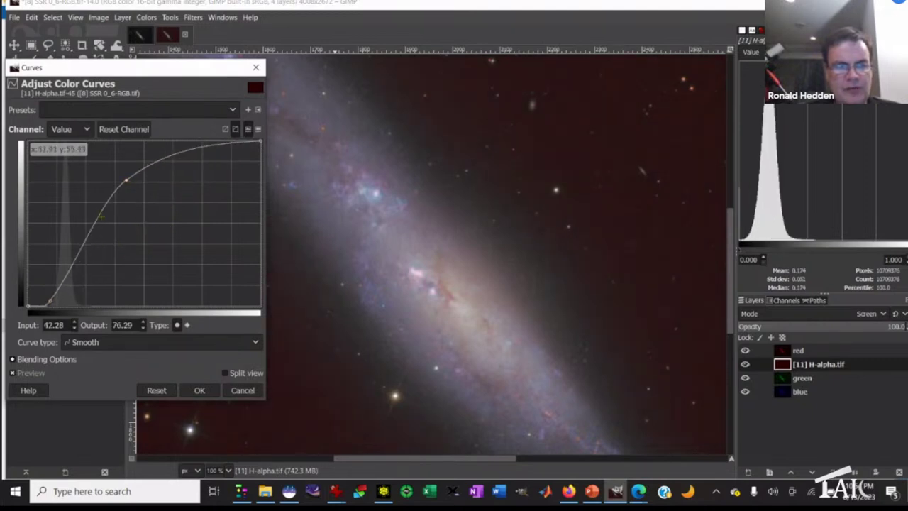
mouse_move(86, 240)
mouse_down()
mouse_move(96, 239)
mouse_move(88, 238)
mouse_up()
drag(159, 167, 160, 154)
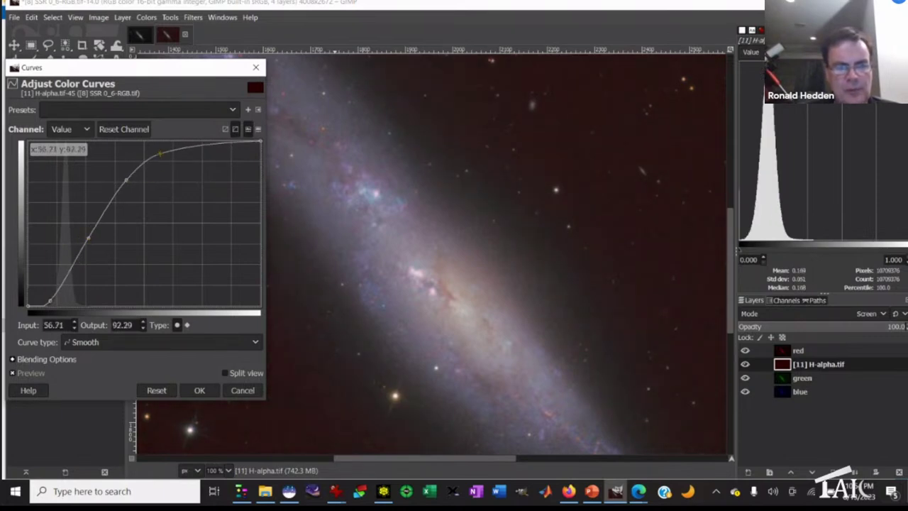
drag(125, 179, 118, 181)
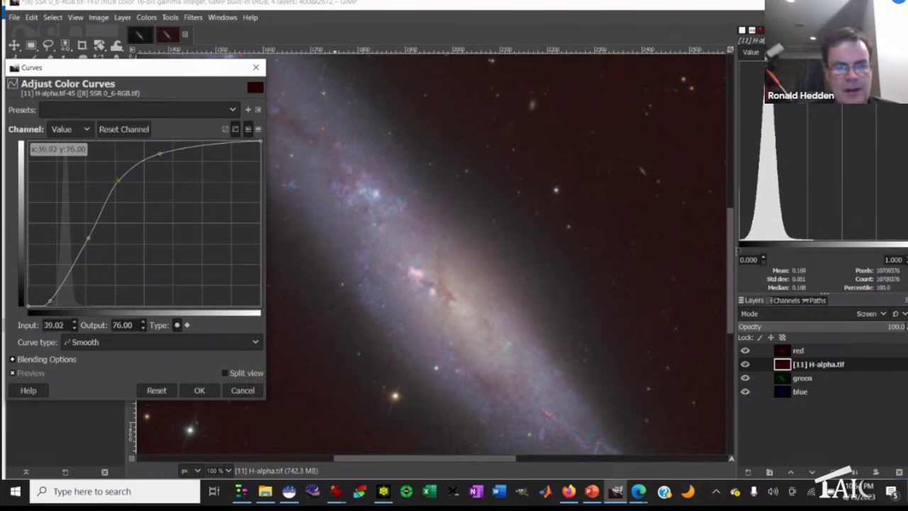
Inspect the result at 200% zoom, lower the dark point, then cancel the curves adjustment.
click(780, 366)
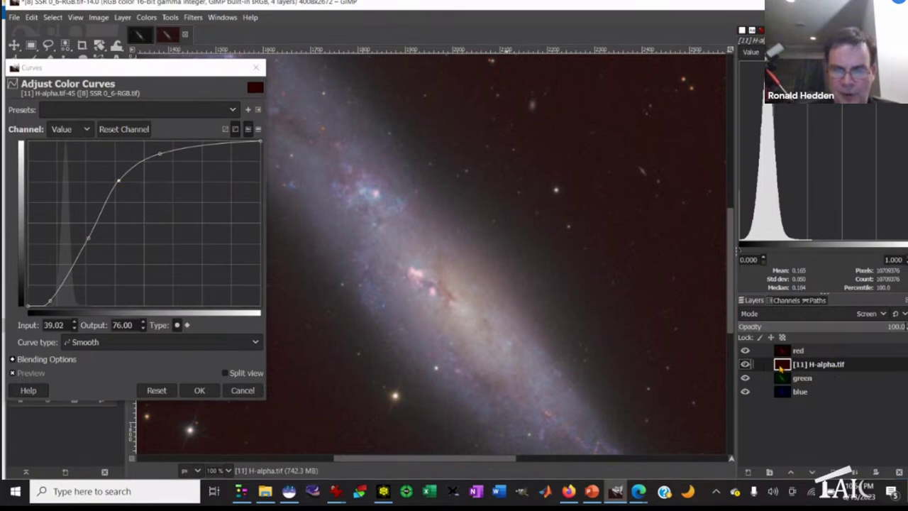
key(2)
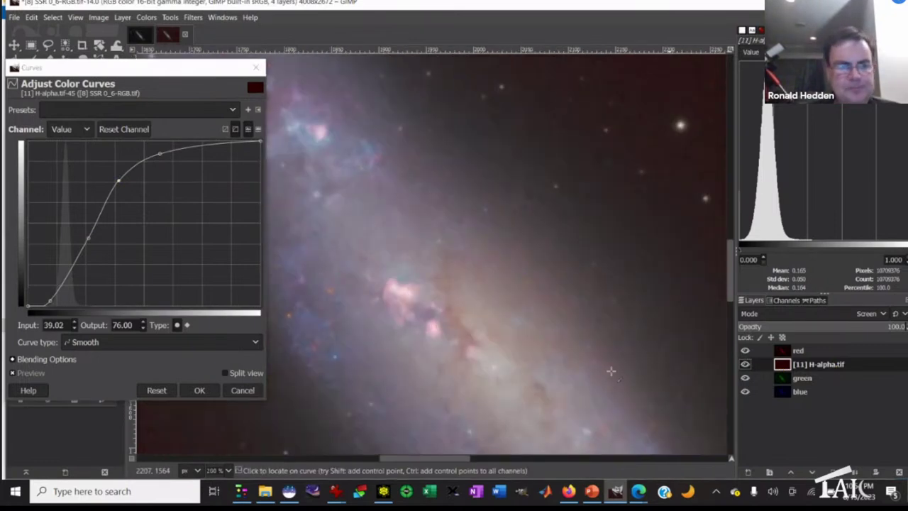
drag(51, 299, 58, 304)
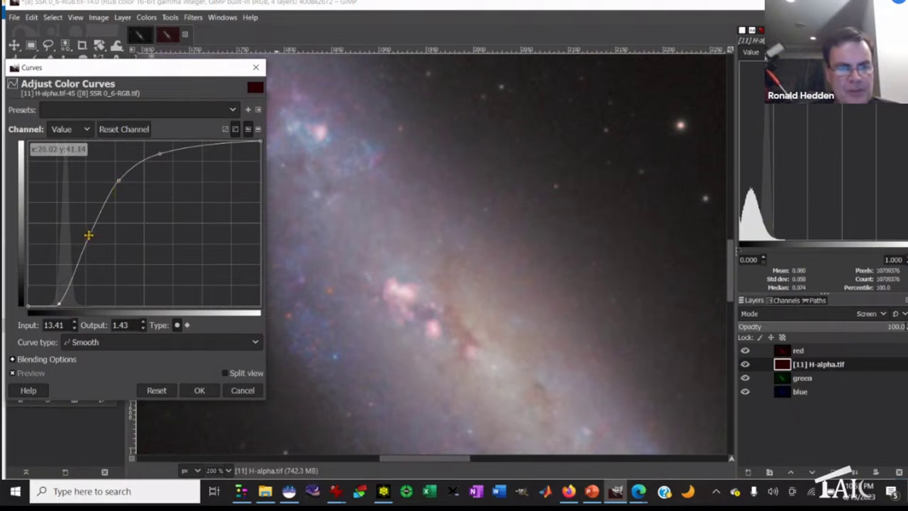
click(243, 392)
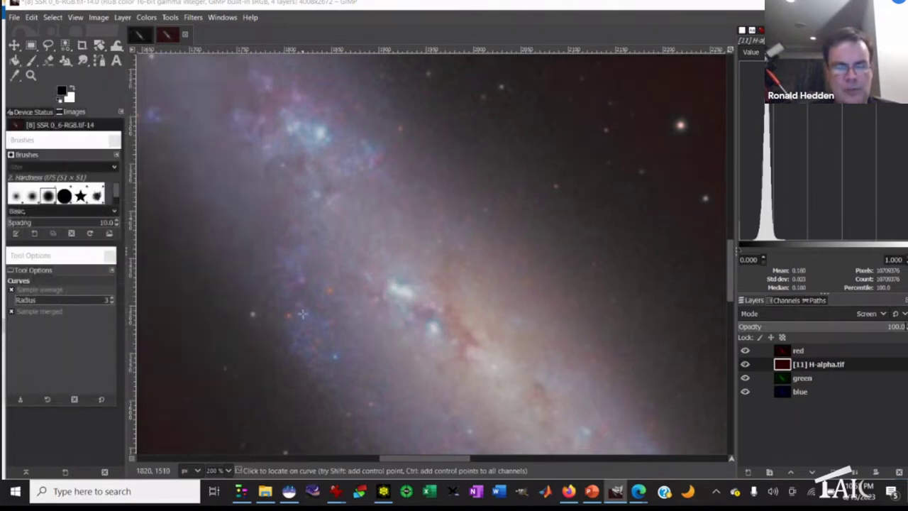
Close all images discarding changes, then open [12] LHRGB reconstructed.tif.
click(15, 17)
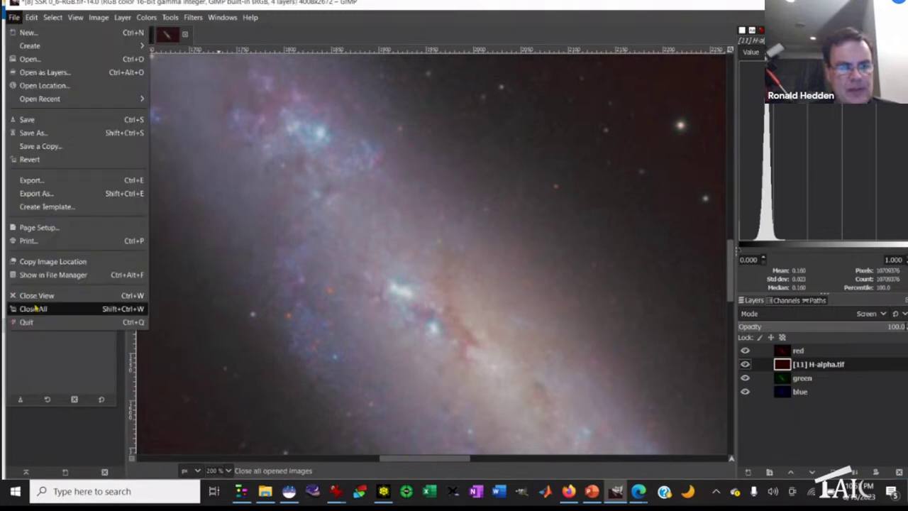
click(32, 298)
click(190, 176)
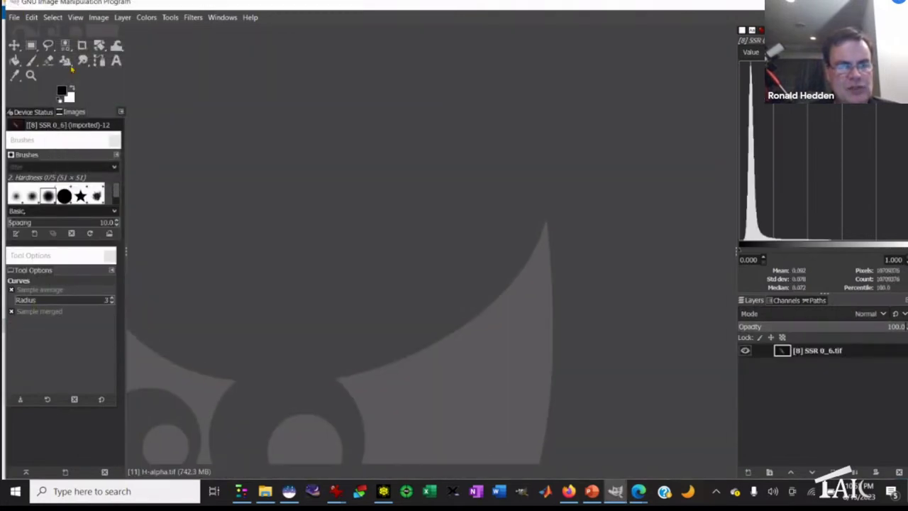
click(14, 17)
click(34, 60)
click(349, 198)
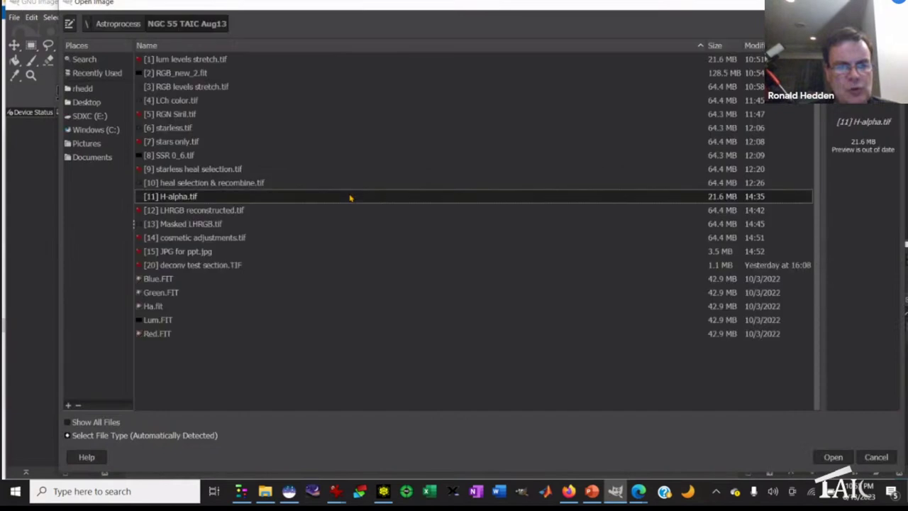
click(207, 211)
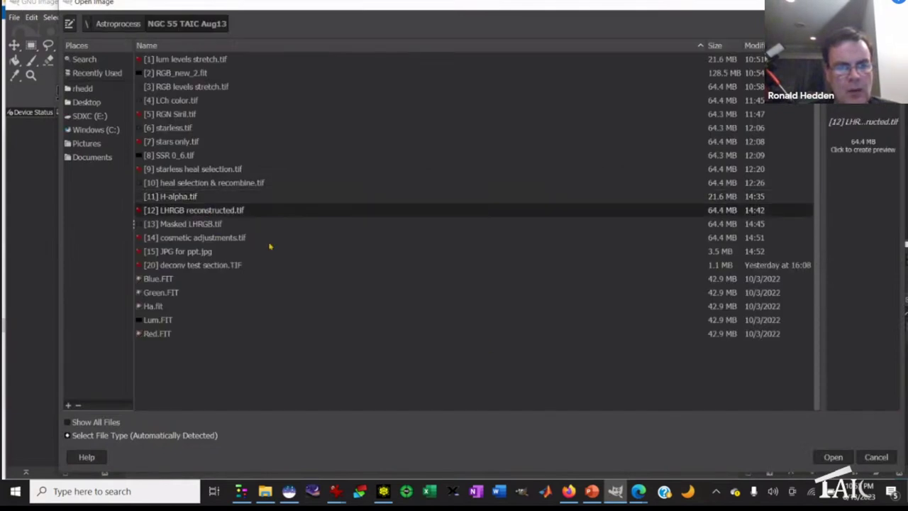
click(832, 458)
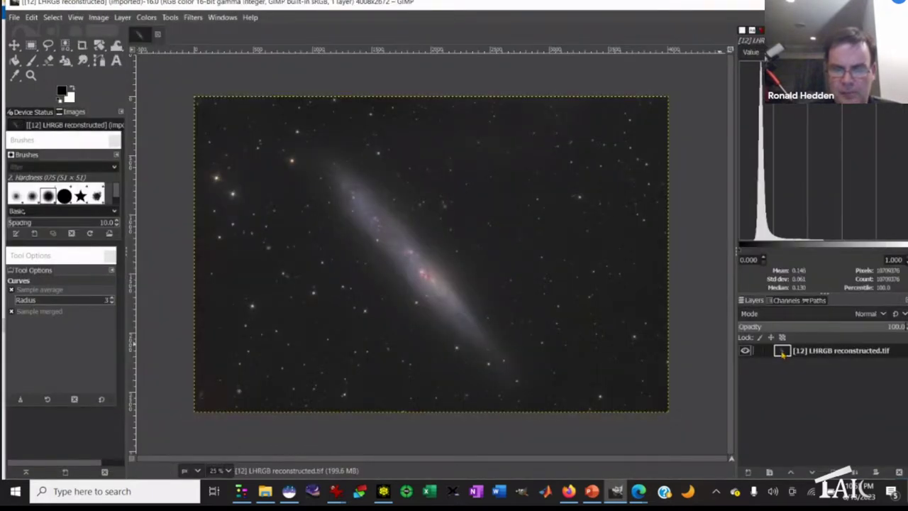
Zoom and pan around the LHRGB reconstructed galaxy to inspect it at 100%.
scroll(512, 266, up, 5)
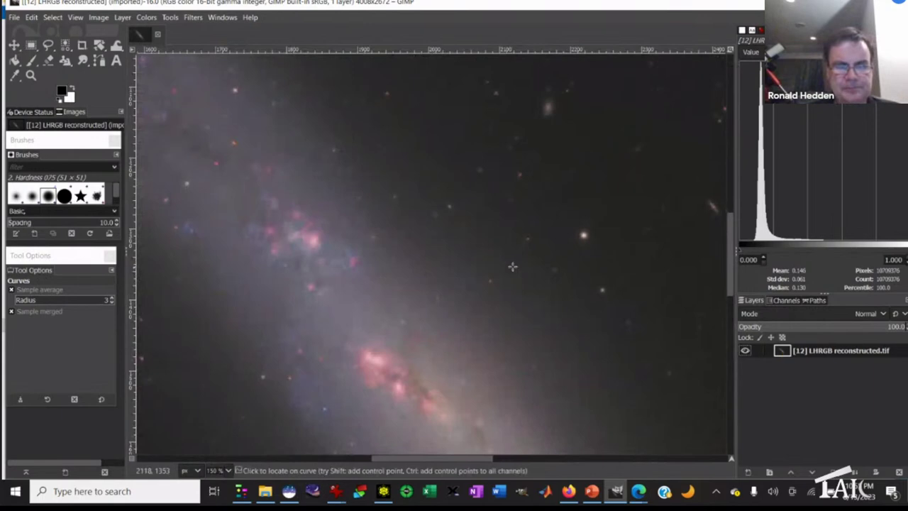
scroll(497, 271, down, 3)
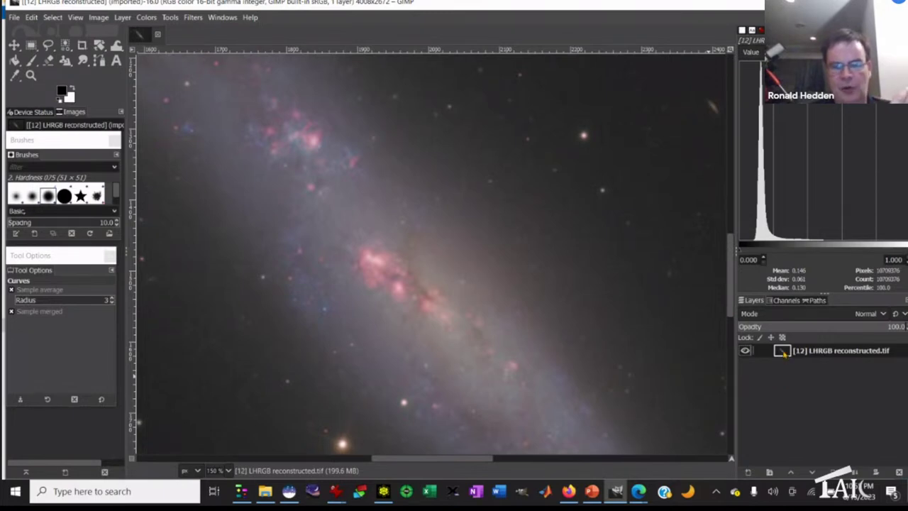
key(minus)
key(minus)
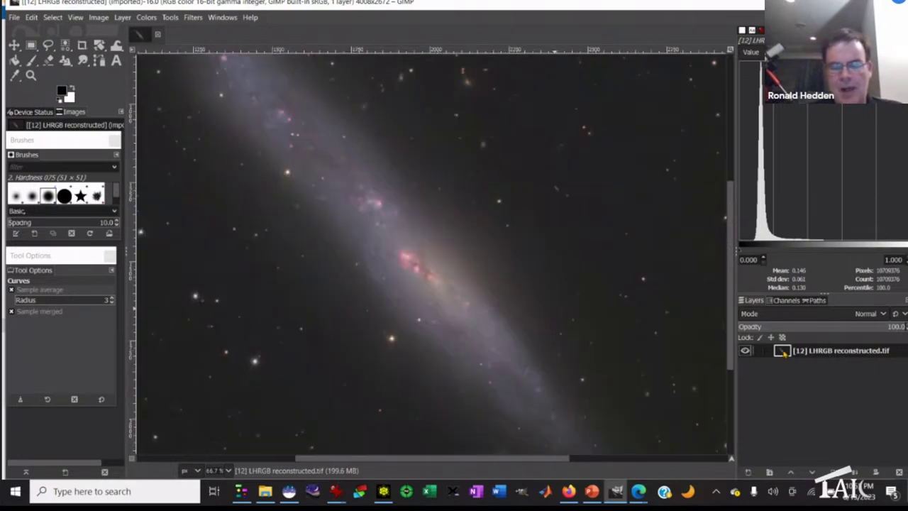
right_click(782, 352)
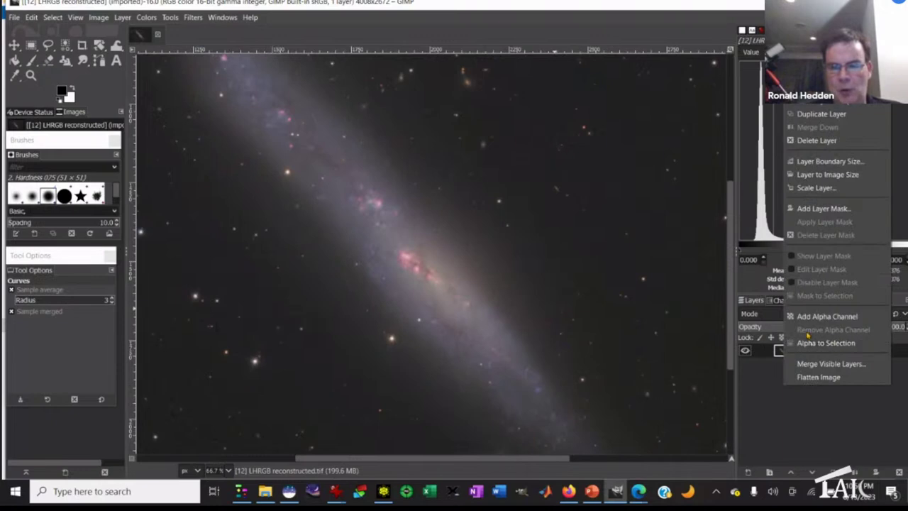
click(763, 395)
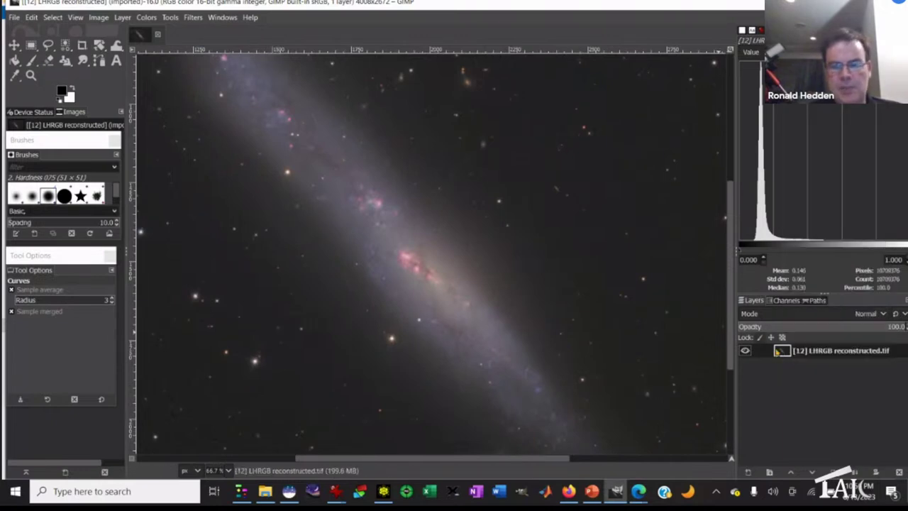
key(1)
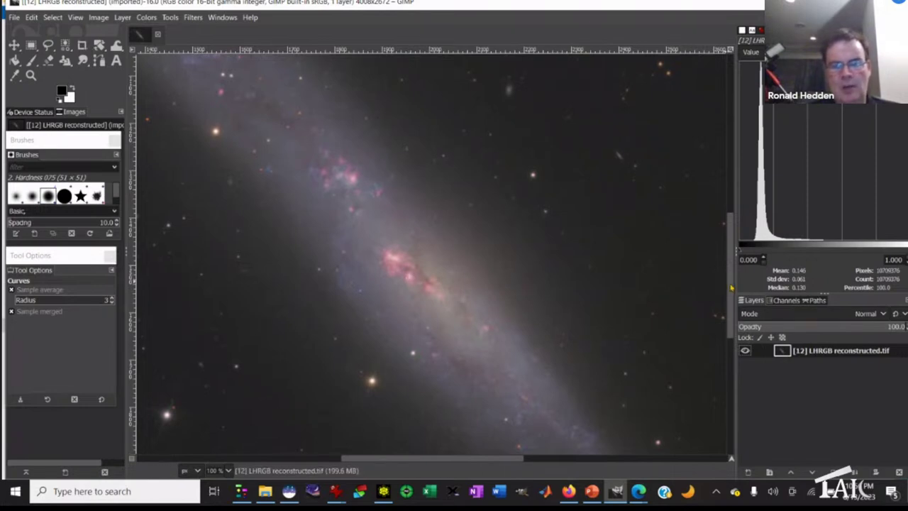
scroll(733, 287, up, 3)
drag(480, 460, 423, 472)
scroll(376, 264, up, 2)
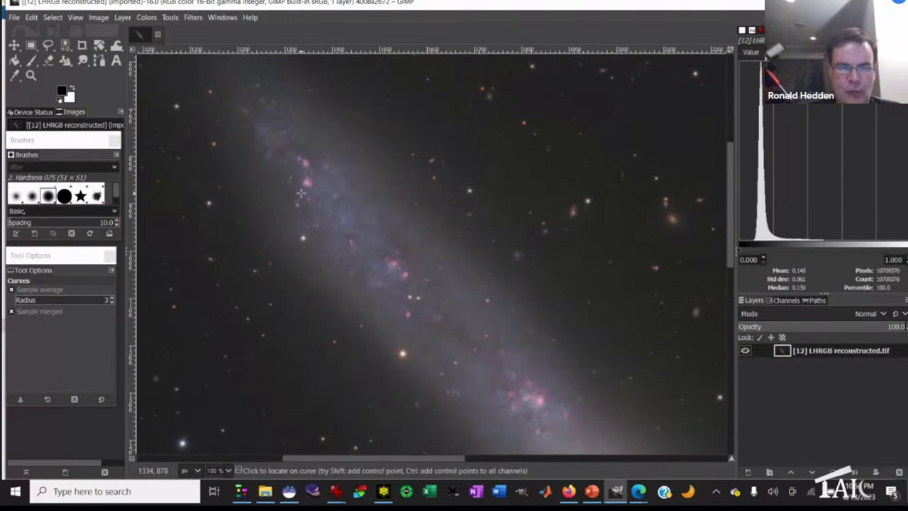
scroll(300, 193, up, 1)
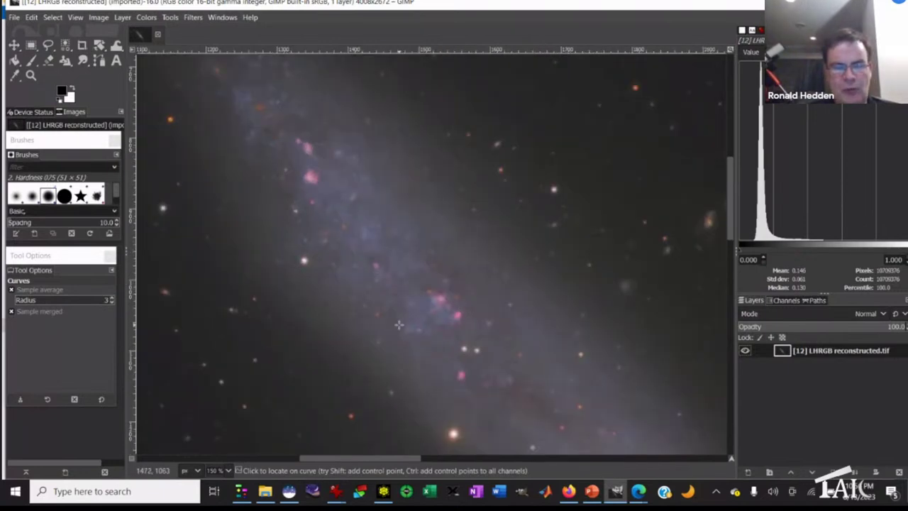
scroll(399, 325, down, 2)
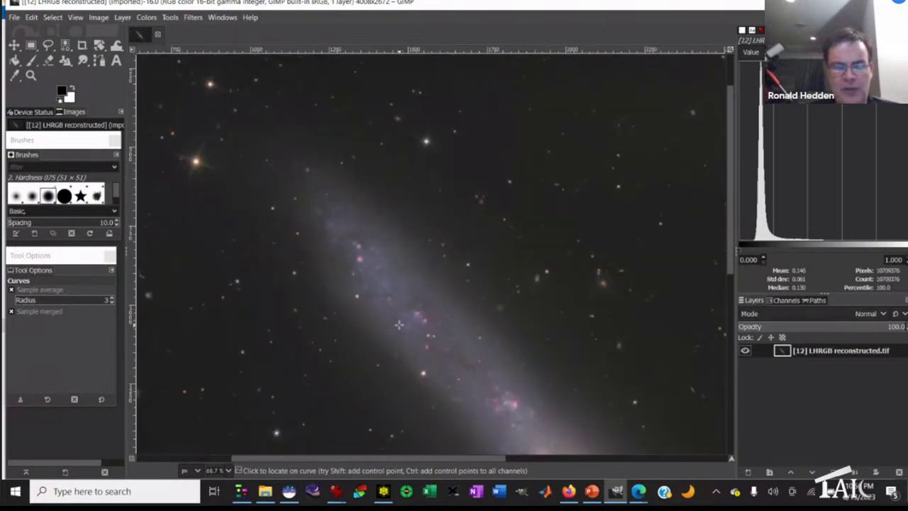
scroll(401, 405, right, 2)
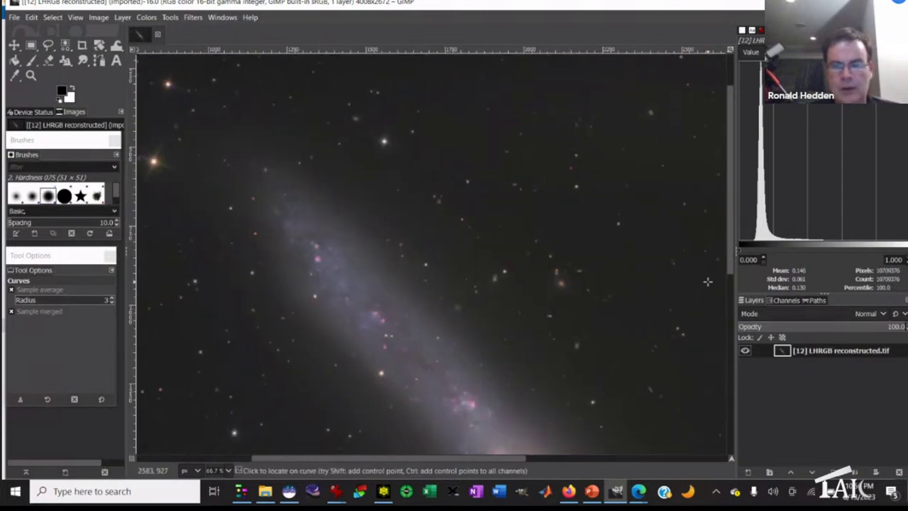
drag(731, 246, 723, 299)
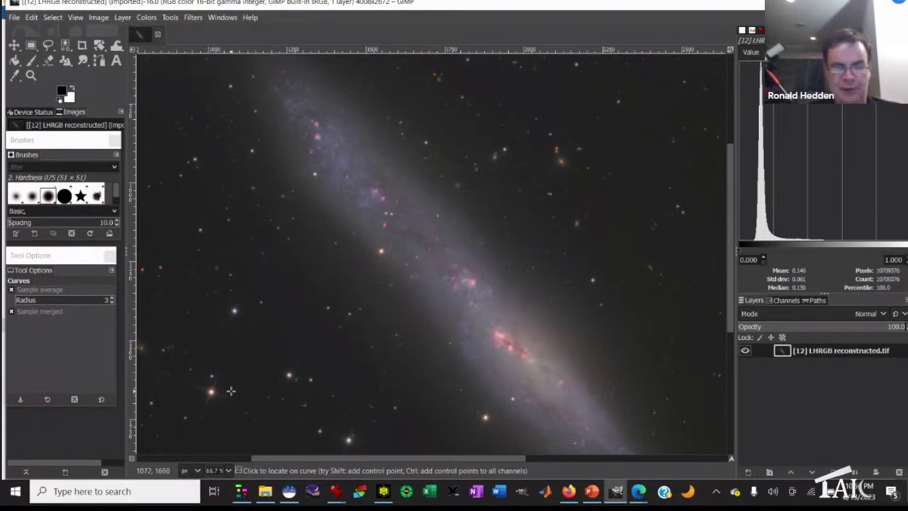
Add [10] heal selection & recombine.tif as a layer above the LHRGB image and zoom to 100%.
click(15, 17)
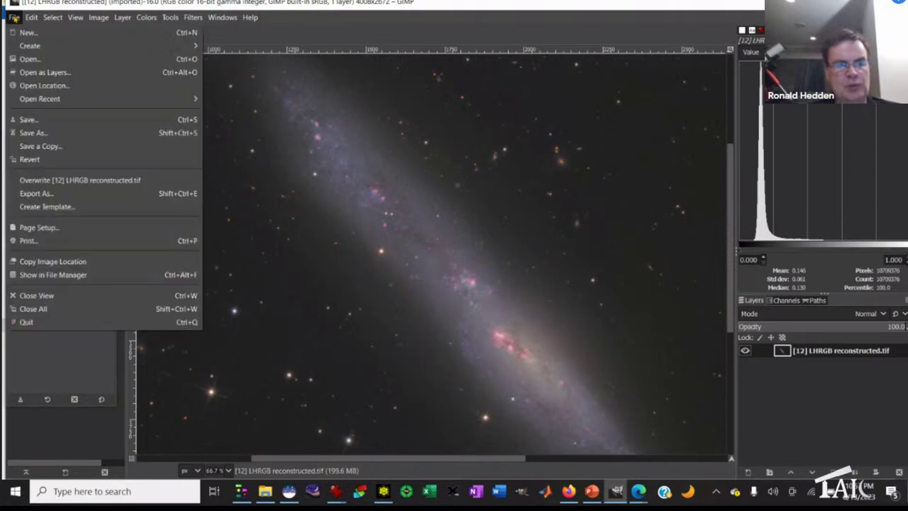
click(43, 73)
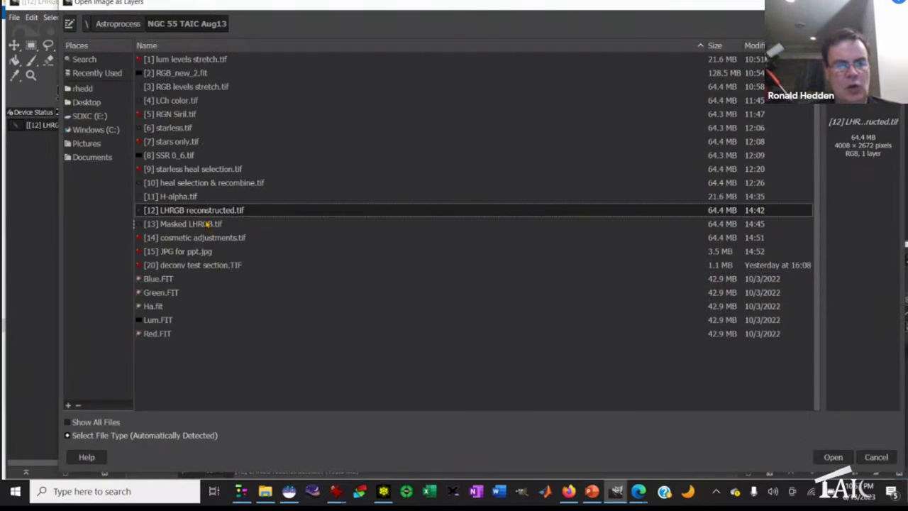
click(186, 184)
click(833, 458)
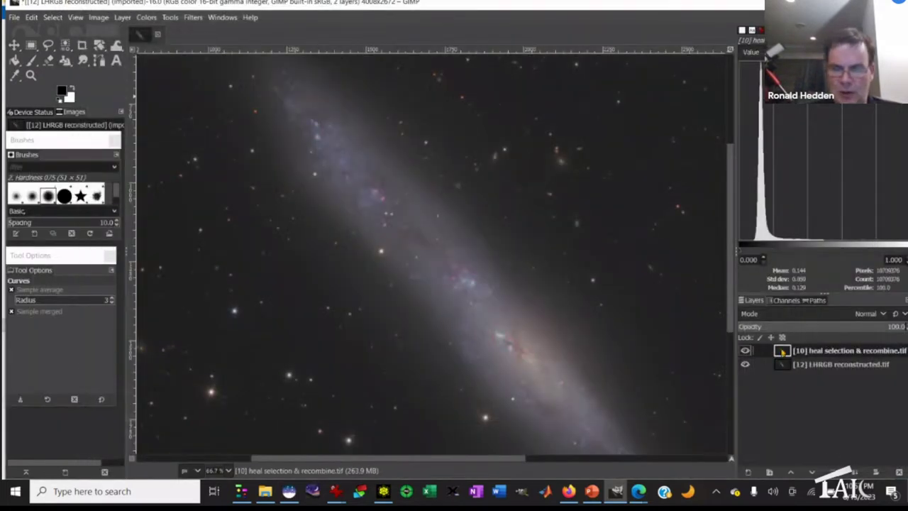
key(1)
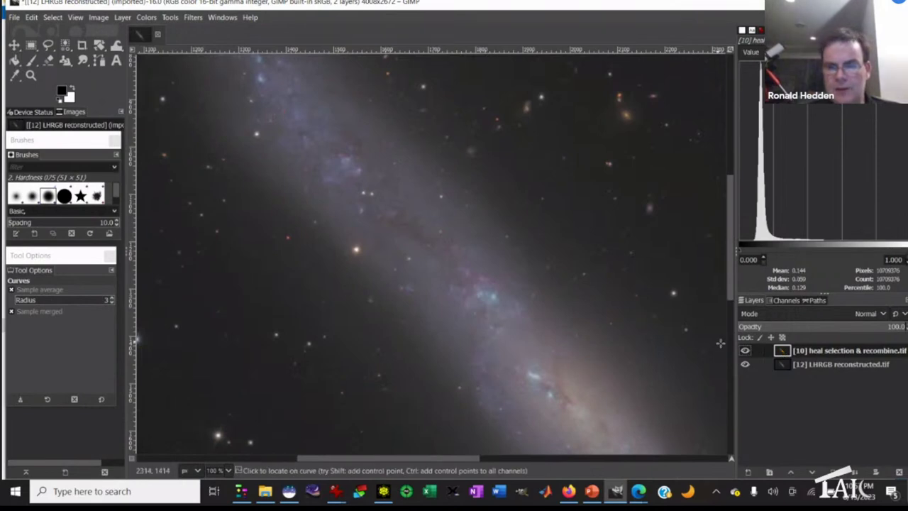
Toggle the heal selection & recombine layer on and off to compare, ending with it visible.
click(745, 351)
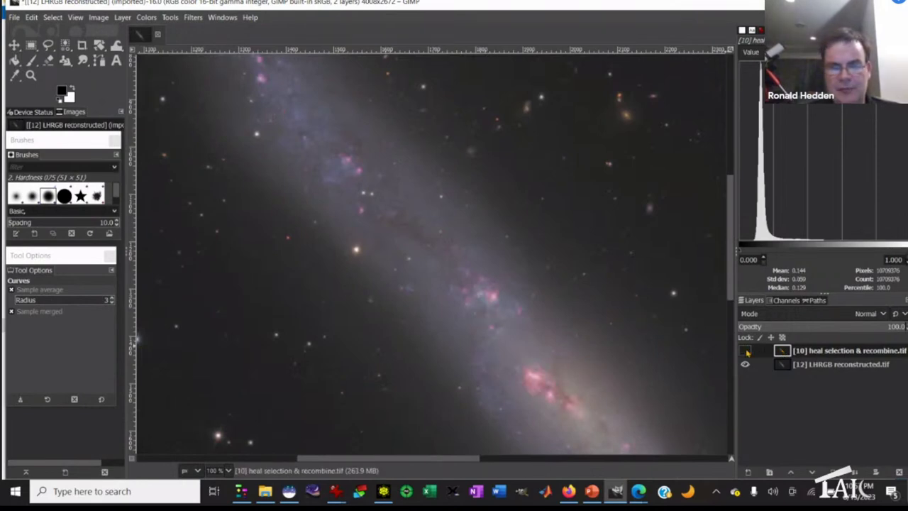
click(746, 351)
click(745, 351)
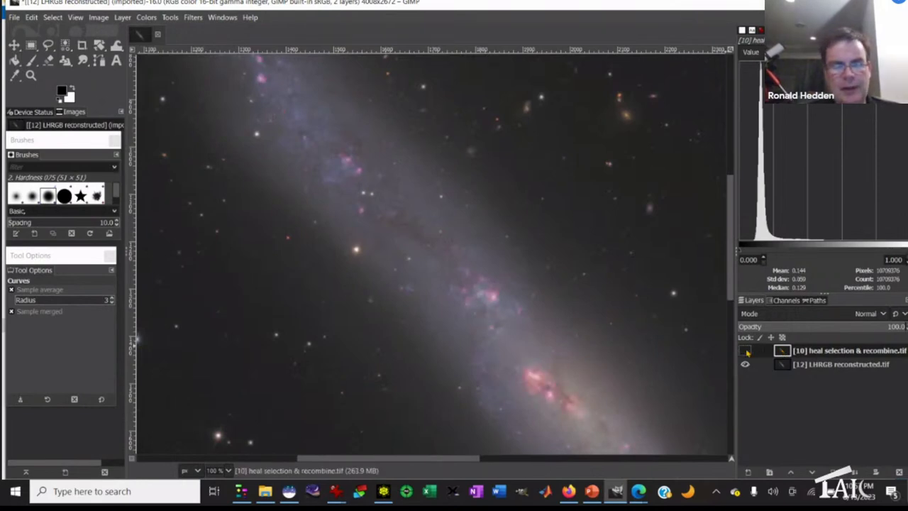
click(746, 351)
click(746, 352)
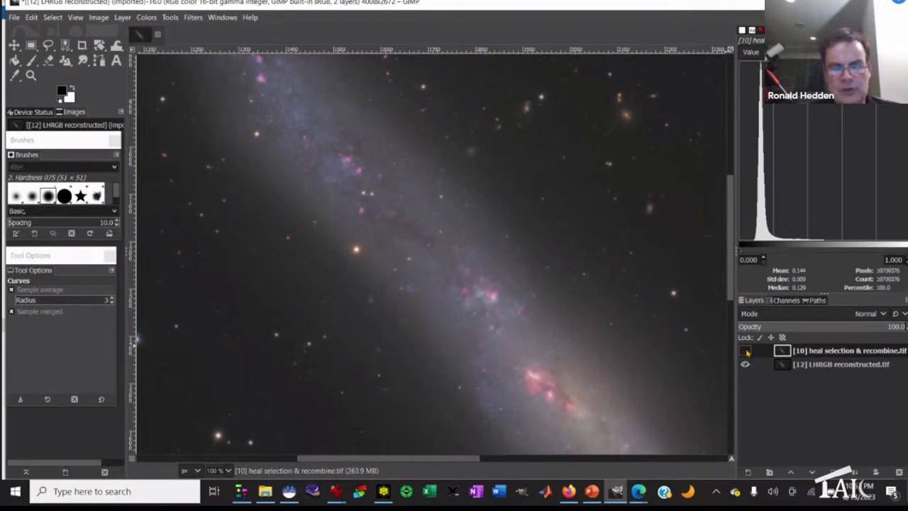
drag(466, 459, 488, 459)
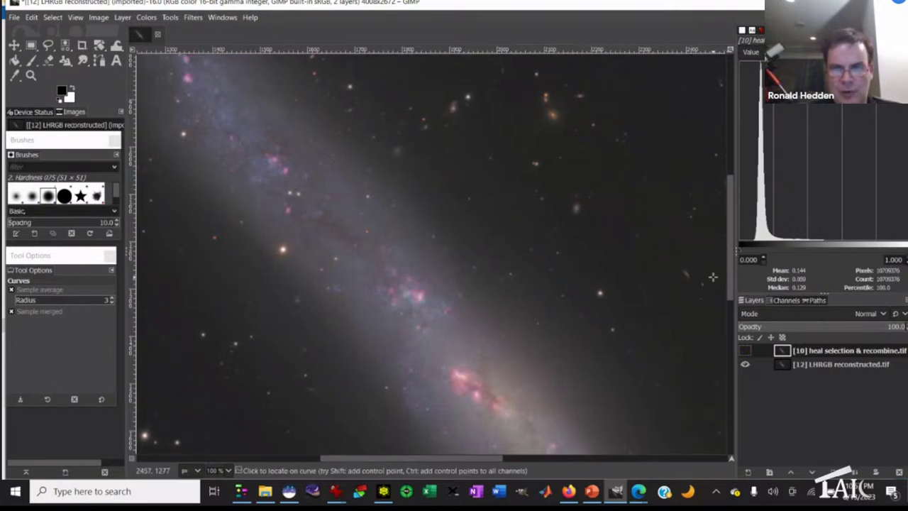
scroll(431, 254, down, 3)
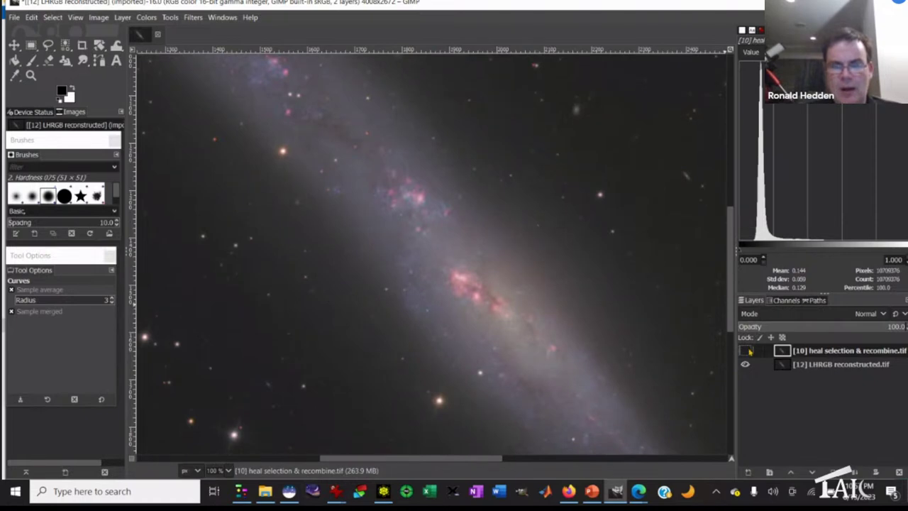
click(746, 351)
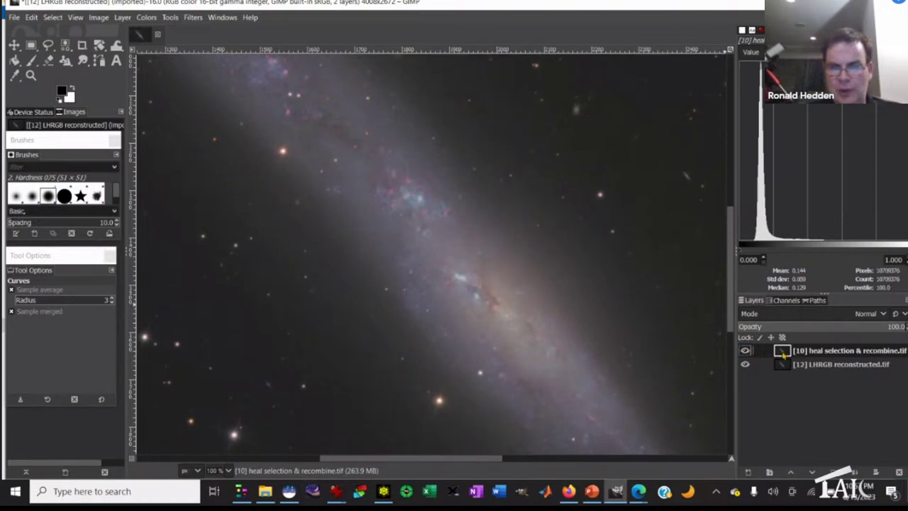
Add a white layer mask to the top layer and set the Paintbrush to 100% opacity.
right_click(782, 355)
click(830, 208)
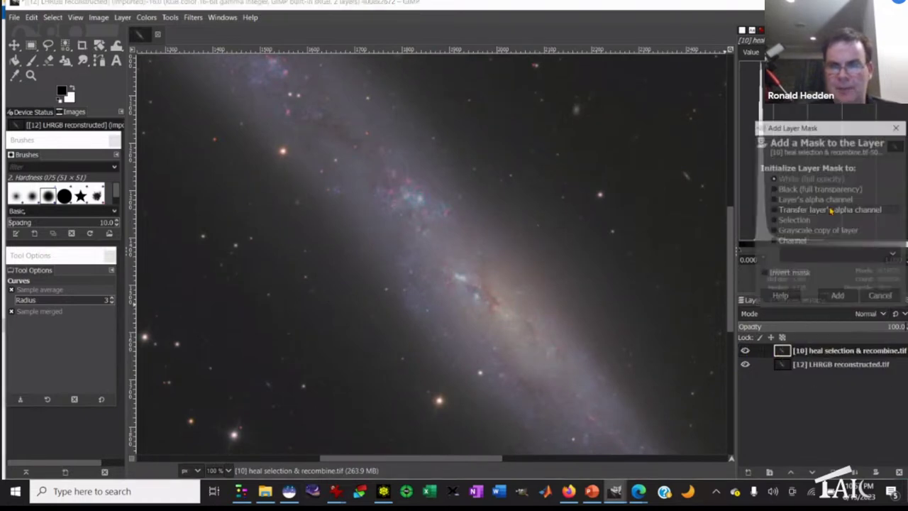
click(838, 297)
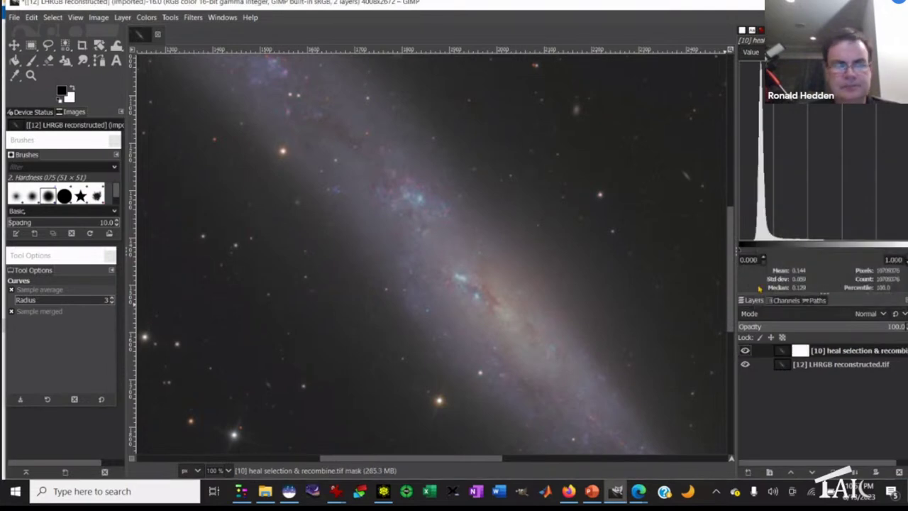
click(32, 60)
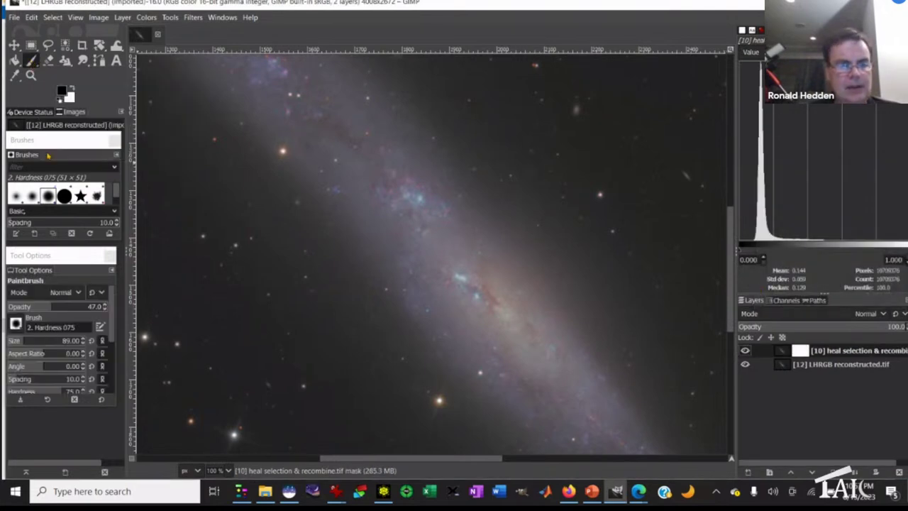
click(62, 308)
drag(62, 307, 112, 307)
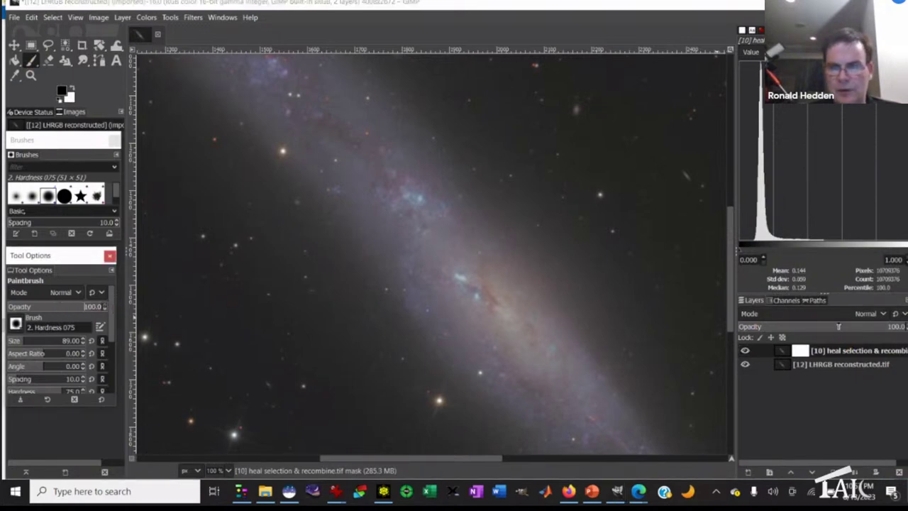
Preview the blend by varying the top layer's opacity and visibility, then target the mask.
click(784, 352)
click(840, 326)
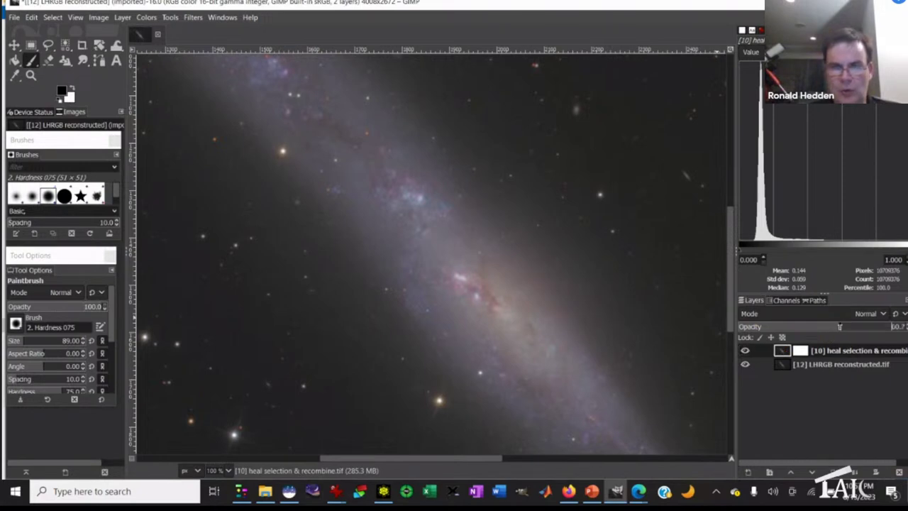
click(901, 326)
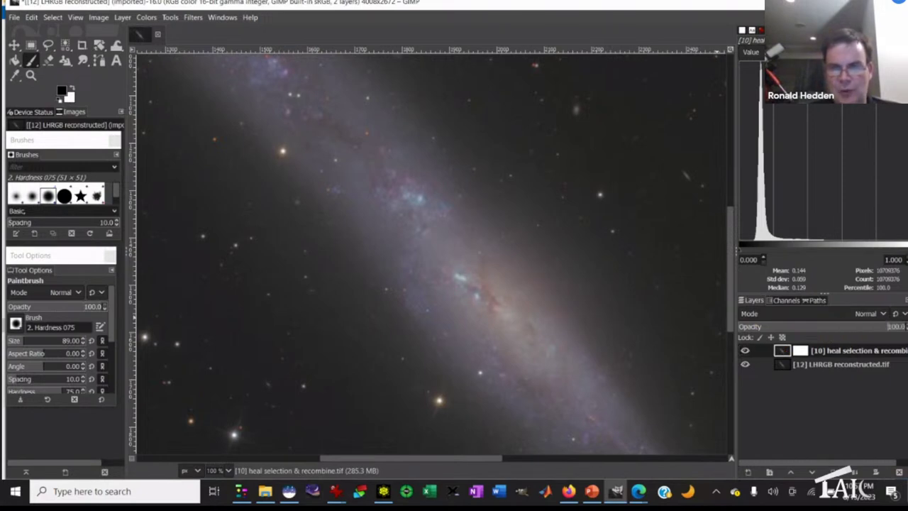
click(745, 351)
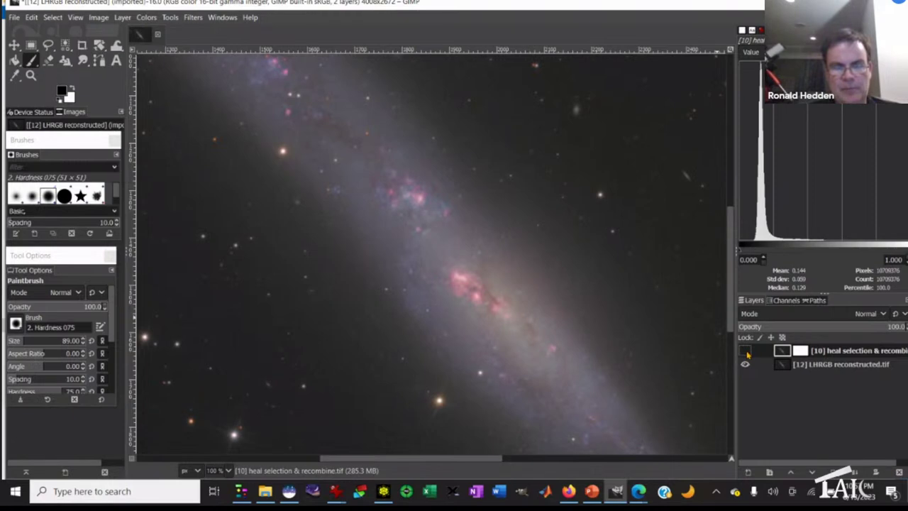
click(745, 351)
click(800, 351)
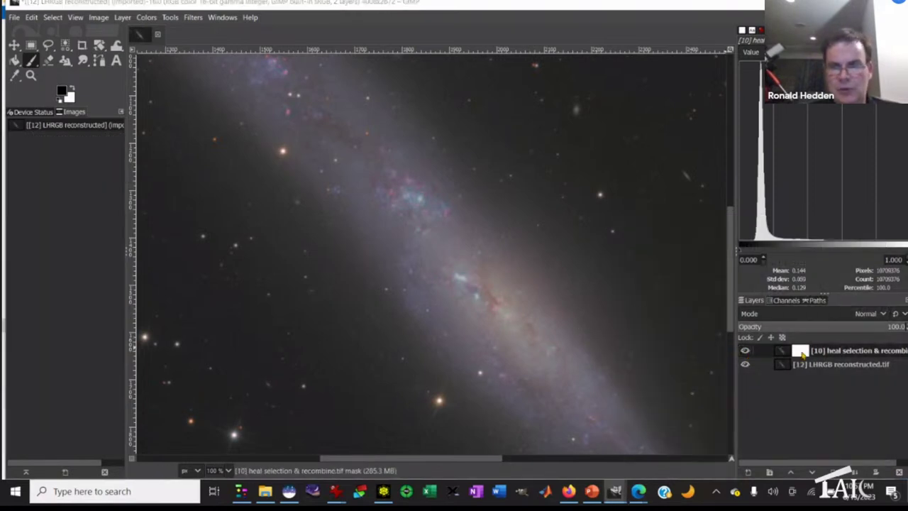
double_click(803, 355)
click(880, 462)
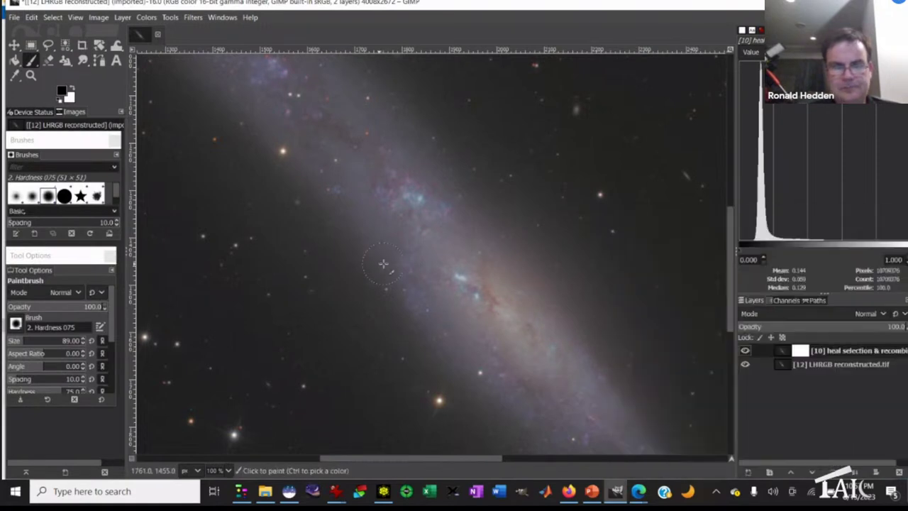
Paint the mask along the galaxy core to reveal pink regions, comparing against the layer below.
click(465, 284)
mouse_move(464, 285)
mouse_down()
mouse_move(441, 269)
mouse_move(520, 326)
mouse_up()
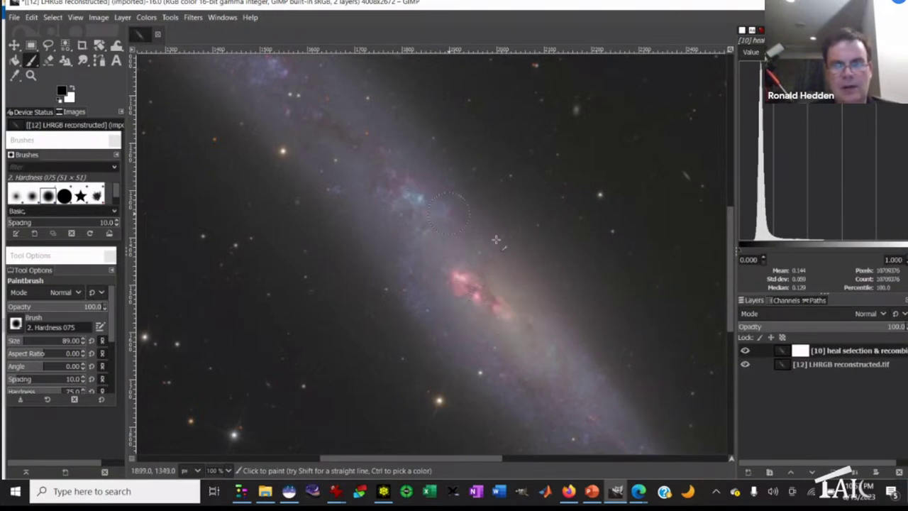
click(744, 350)
click(744, 351)
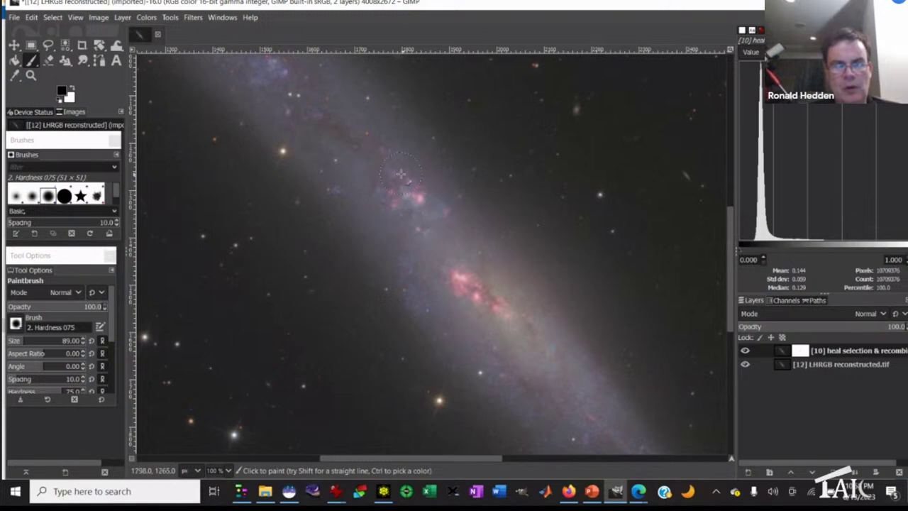
click(746, 351)
click(745, 350)
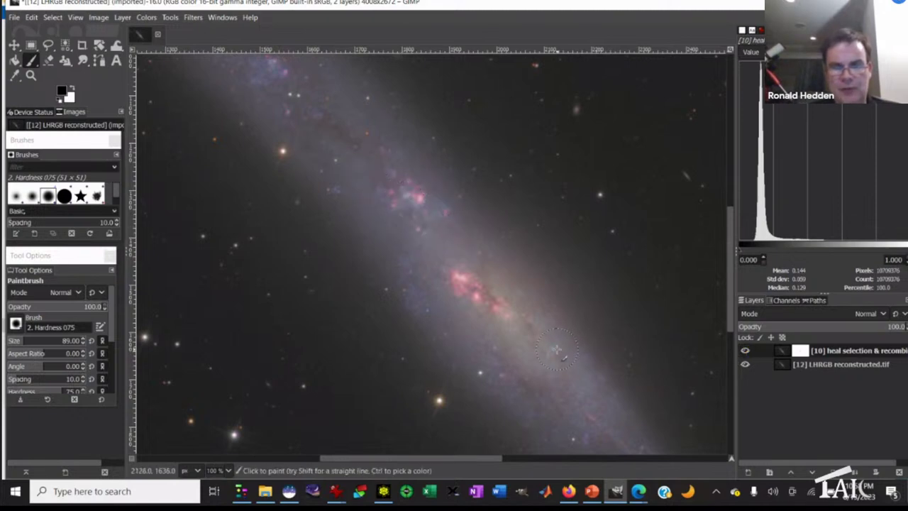
click(745, 351)
scroll(290, 213, up, 5)
click(745, 351)
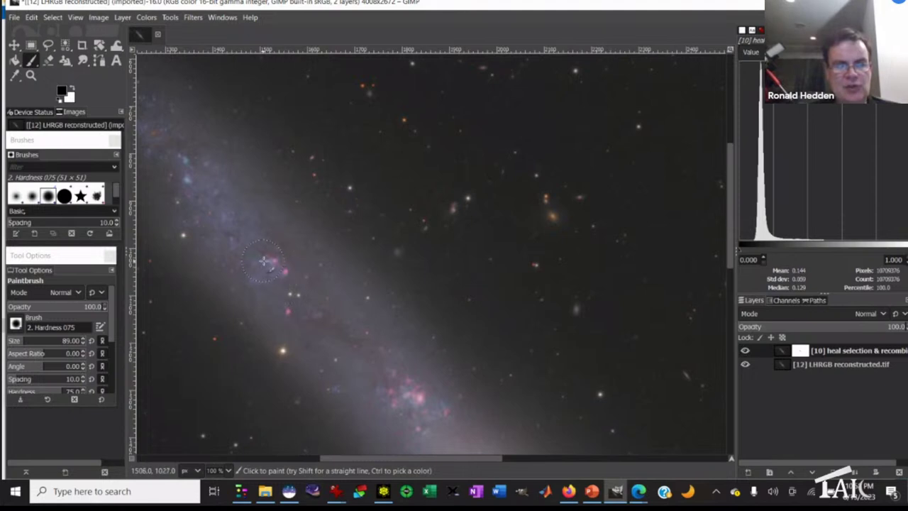
Paint the mask over the pink knots in the arm, checking against the layer below.
click(745, 350)
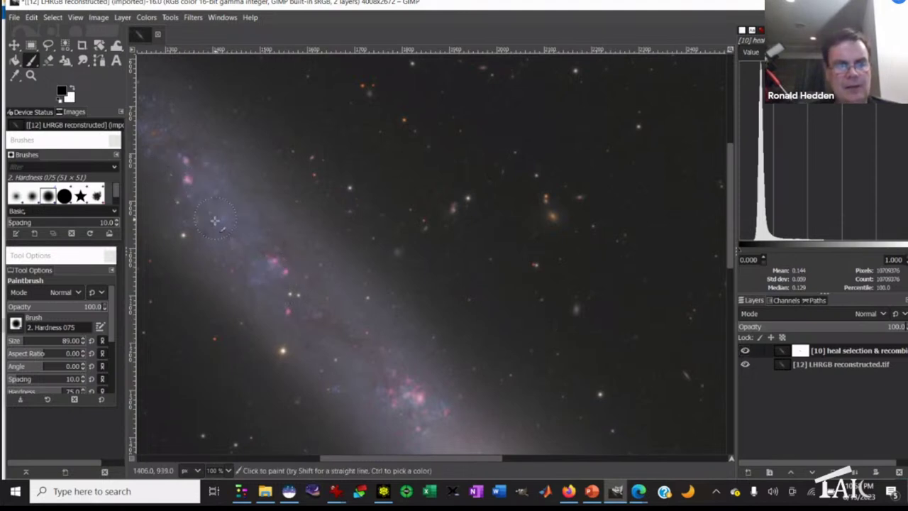
scroll(361, 284, down, 4)
scroll(447, 303, down, 2)
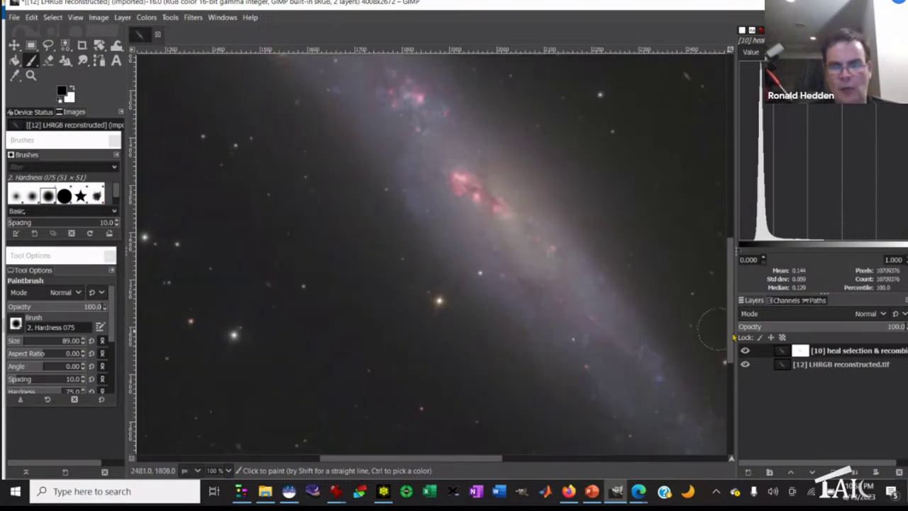
click(746, 351)
click(746, 351)
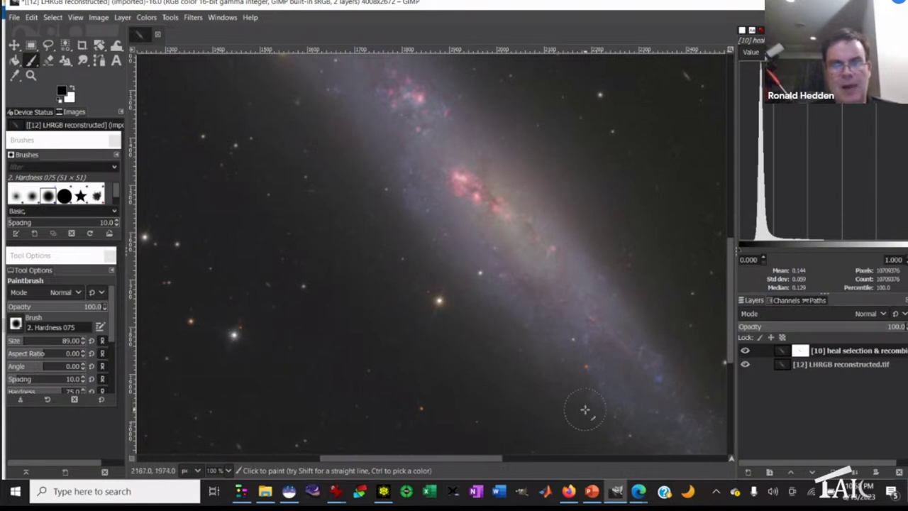
scroll(584, 375, up, 3)
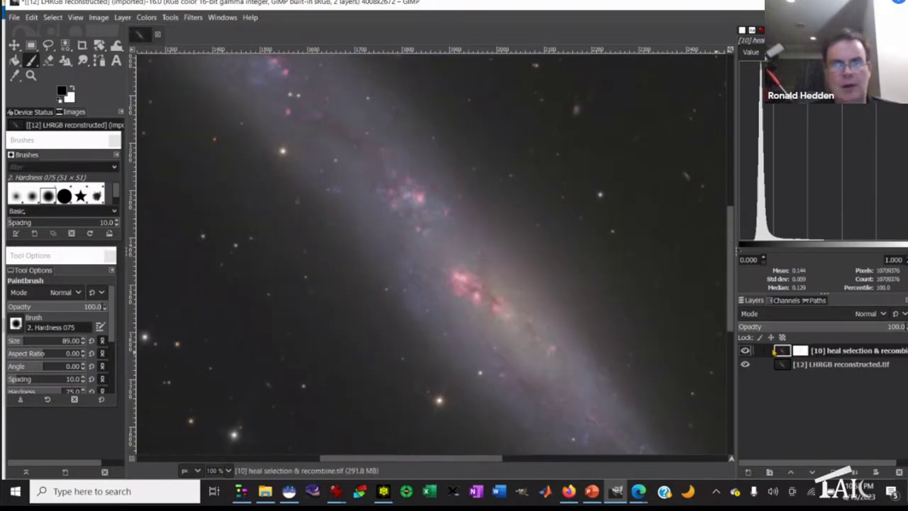
Merge the masked layer into LHRGB reconstructed, remove its alpha channel, and zoom to 50%.
click(122, 17)
click(140, 85)
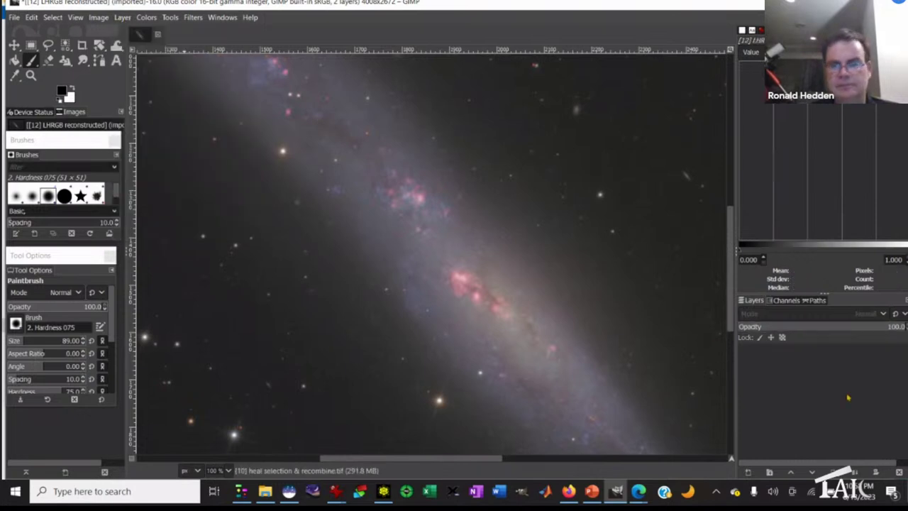
right_click(784, 349)
click(816, 330)
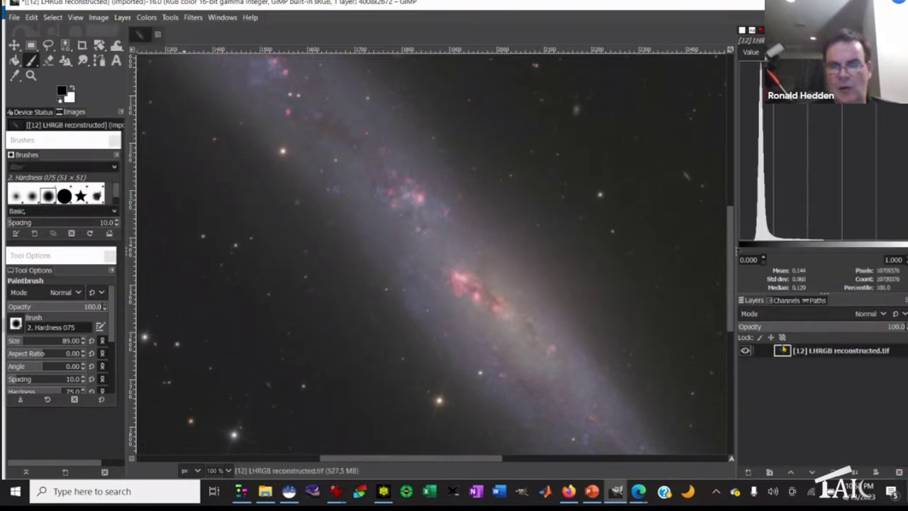
key(shift+2)
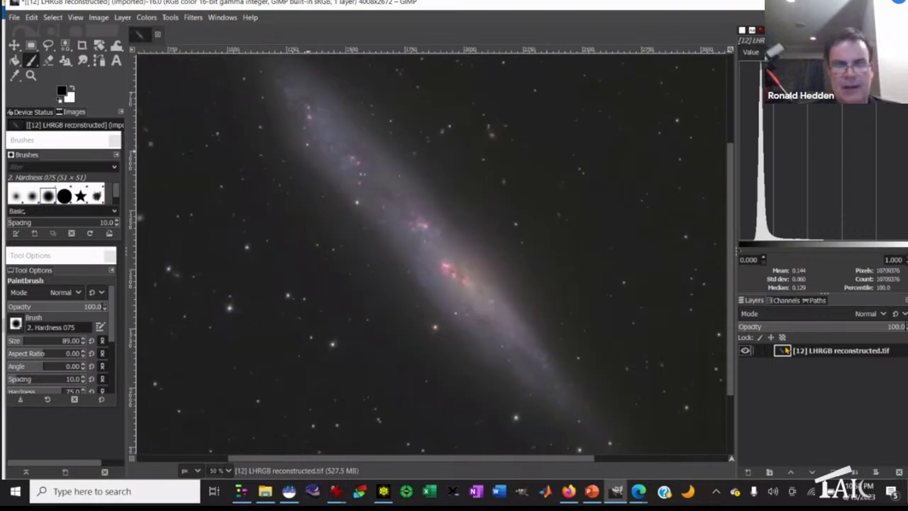
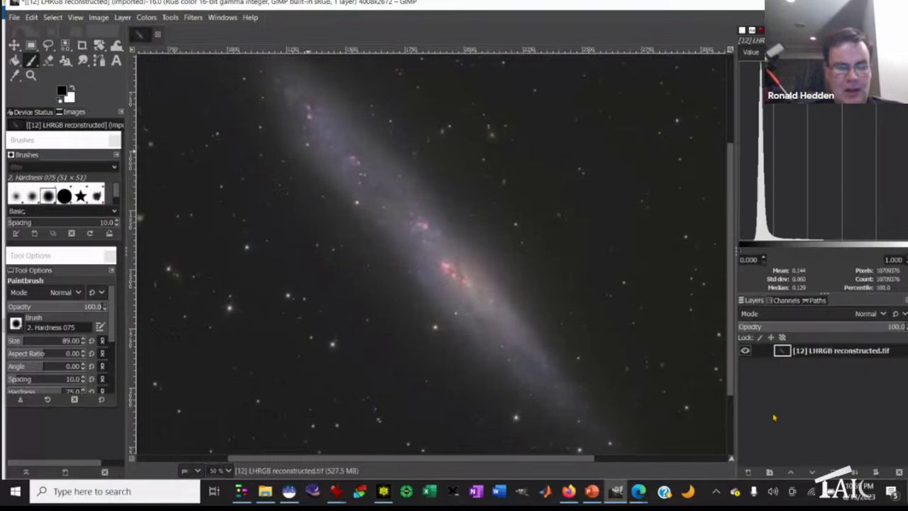
Glance at the preview NGC 55 folder, then return to the full galaxy image in GIMP.
click(264, 490)
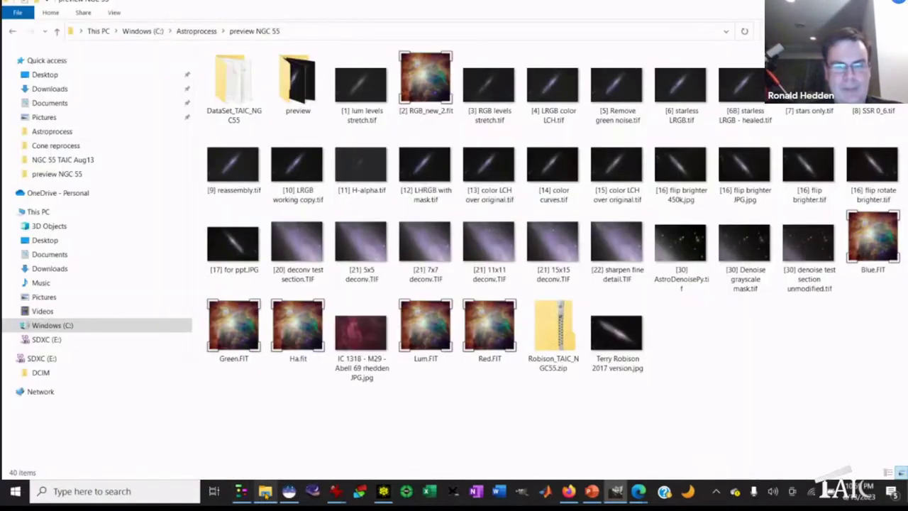
click(616, 491)
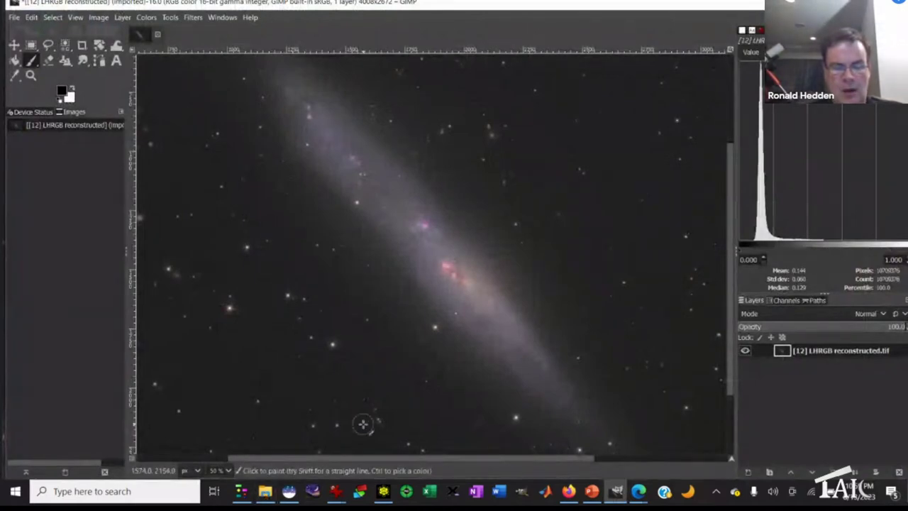
Open the [20] deconv test section.TIF crop in ImagesPlus and zoom in on it.
click(383, 491)
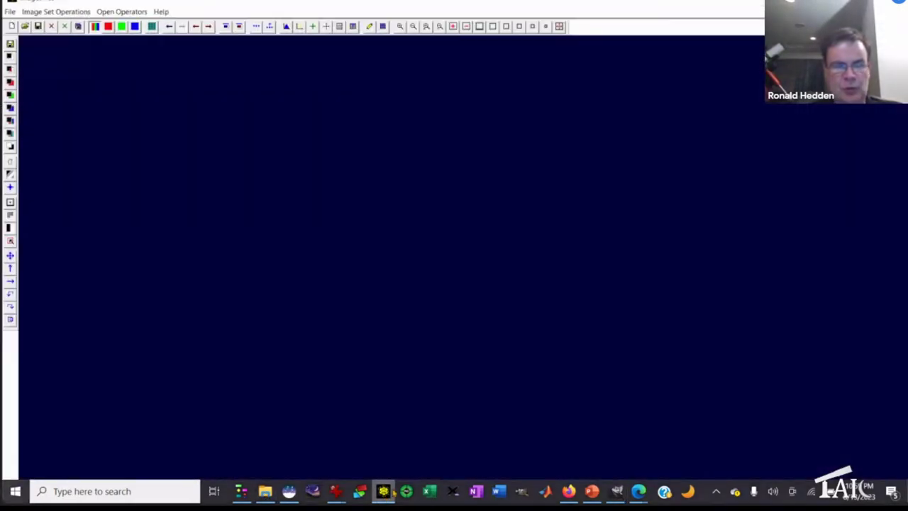
click(10, 12)
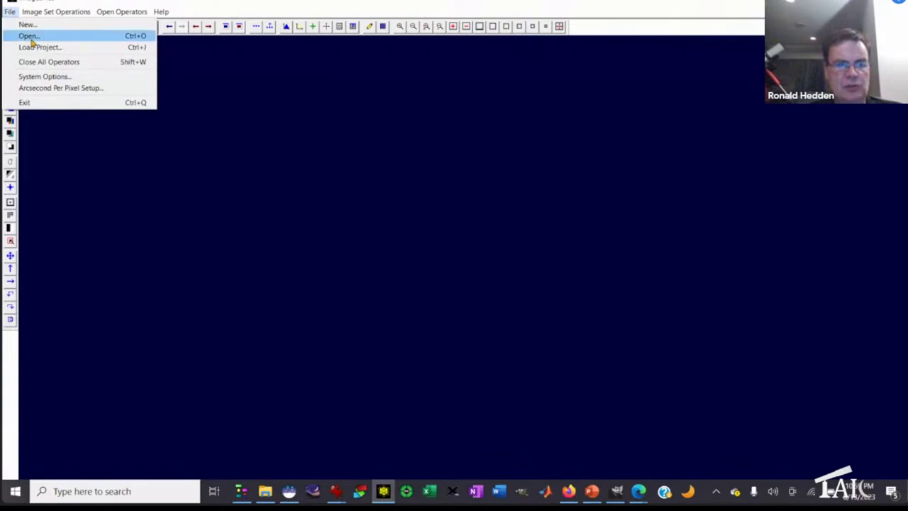
click(31, 40)
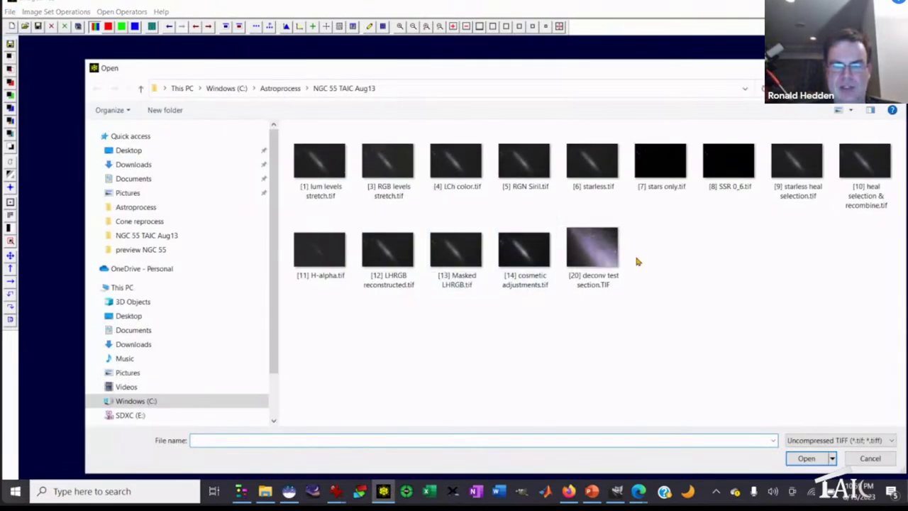
click(593, 252)
click(807, 458)
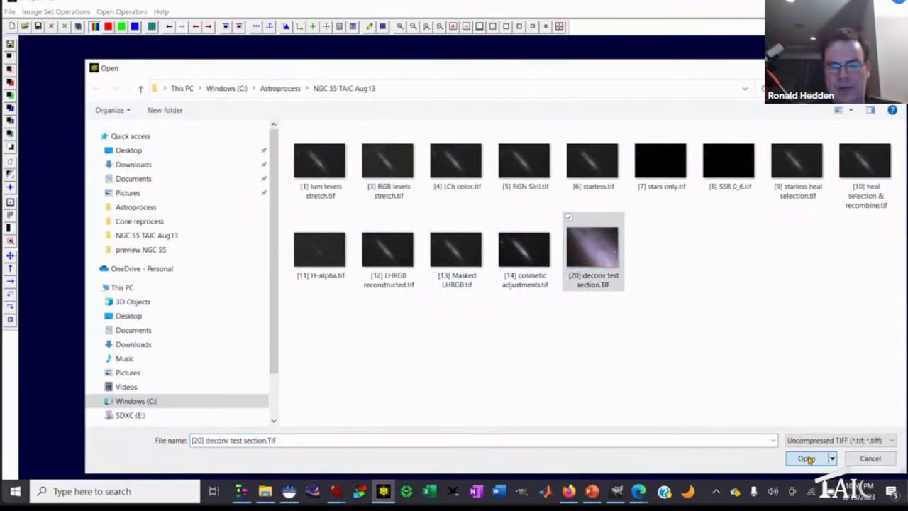
click(401, 26)
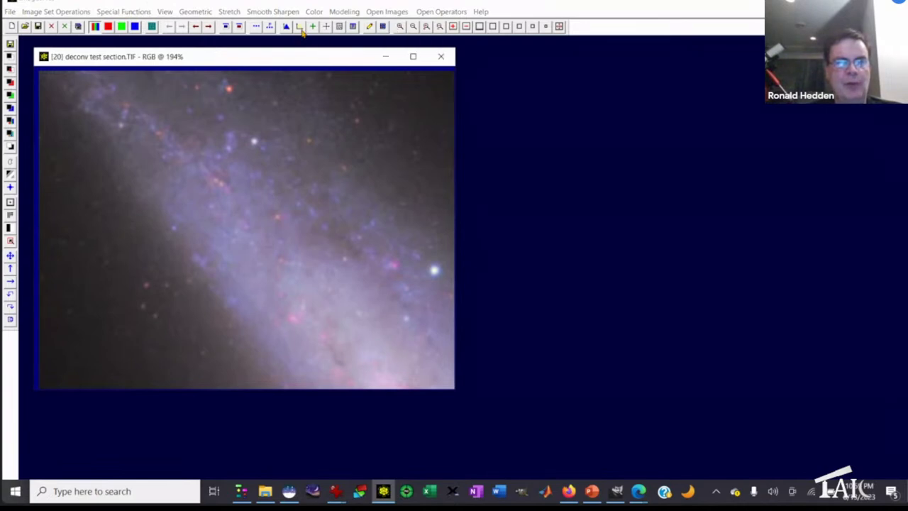
click(283, 12)
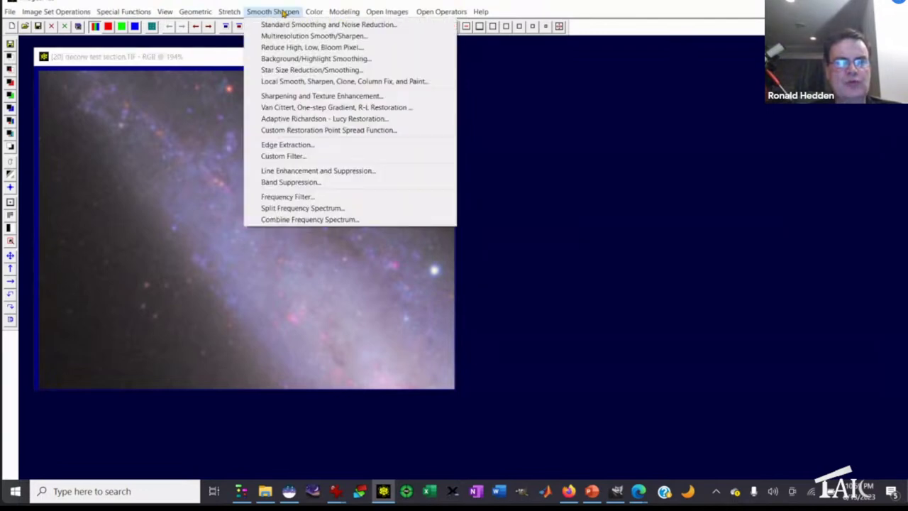
Apply Adaptive Richardson-Lucy restoration with a 7x7 PSF, 4 iterations and artifact reduction.
click(316, 120)
click(699, 260)
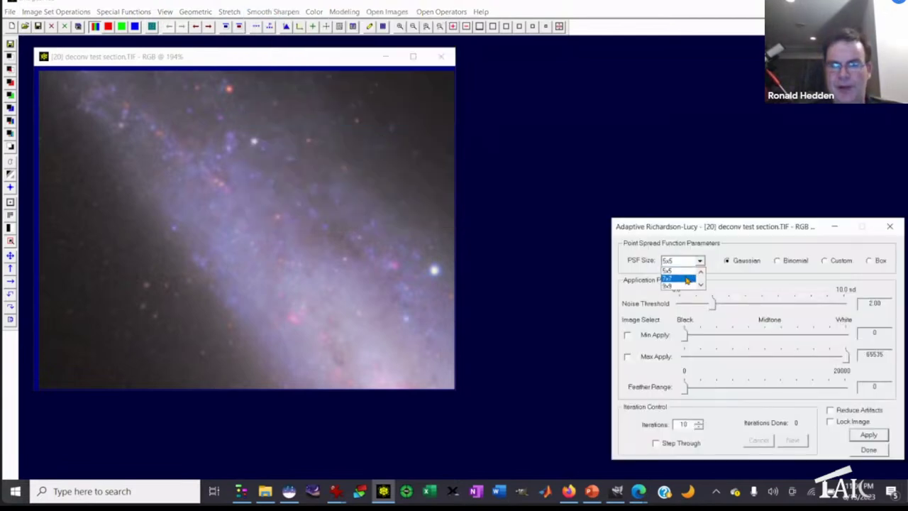
click(687, 280)
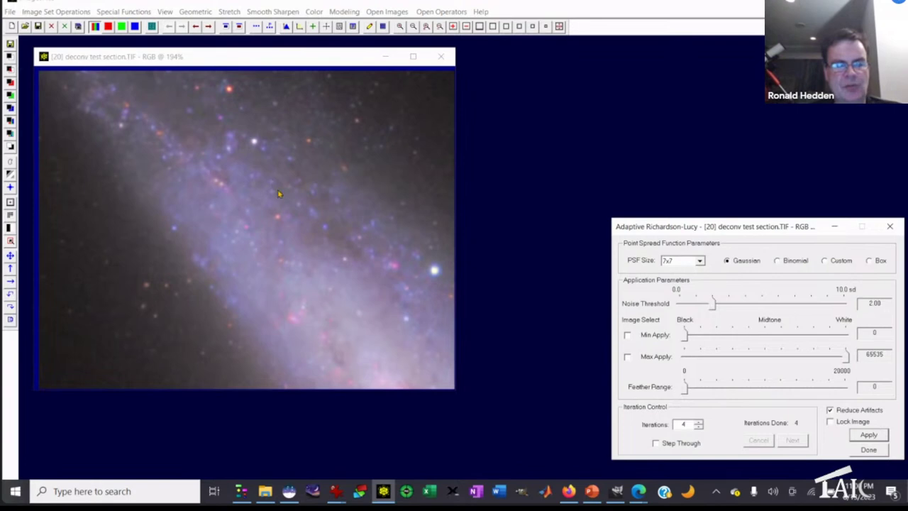
click(868, 450)
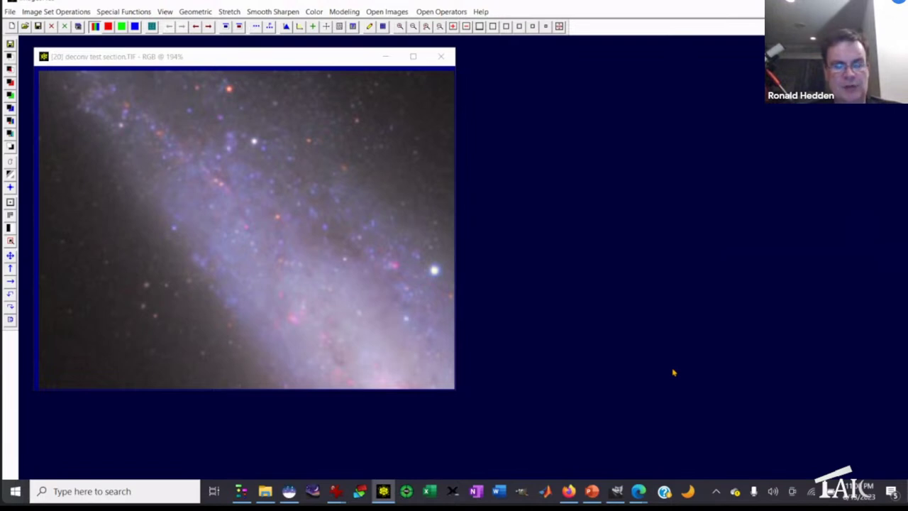
Bring the full NGC 55 image back in GIMP, then stop sharing the screen.
click(616, 491)
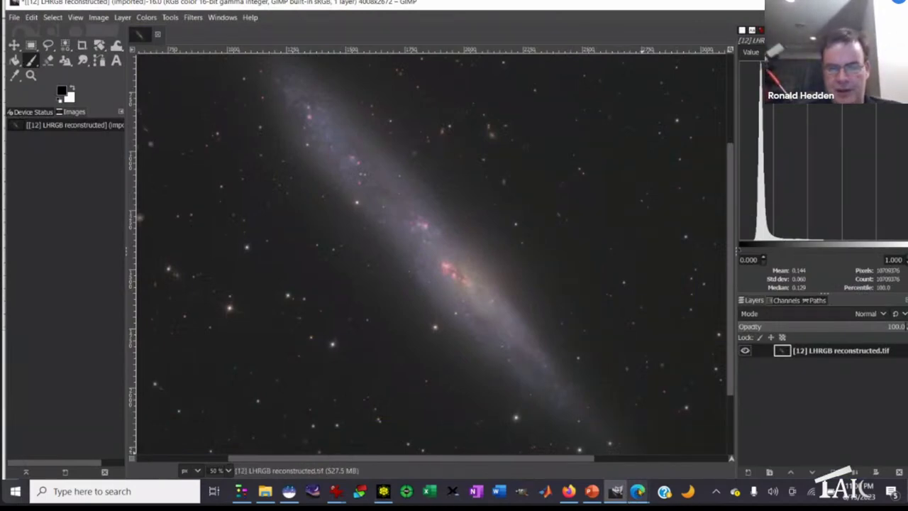
mouse_move(638, 491)
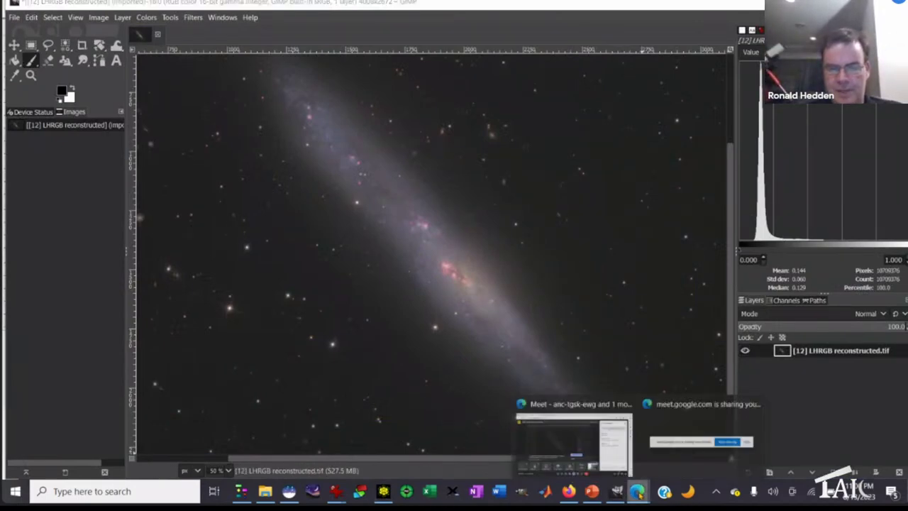
click(698, 430)
click(561, 443)
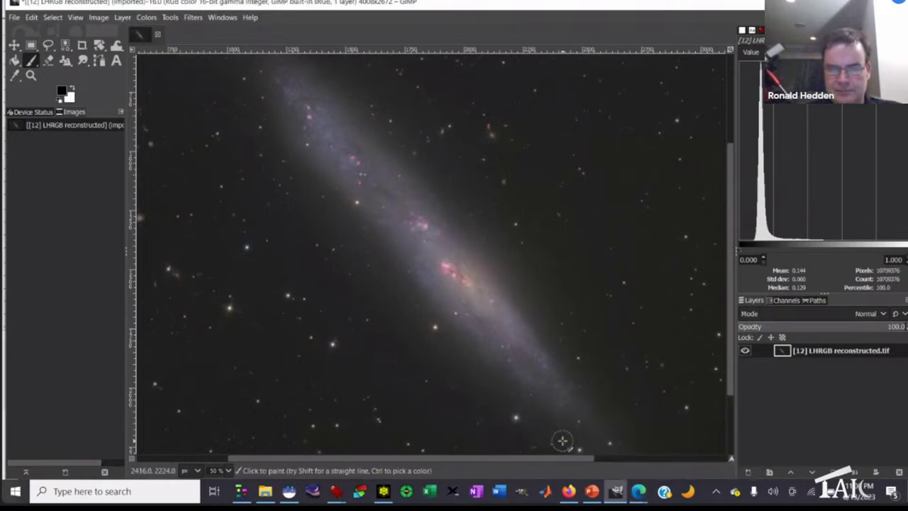
mouse_move(638, 491)
click(703, 443)
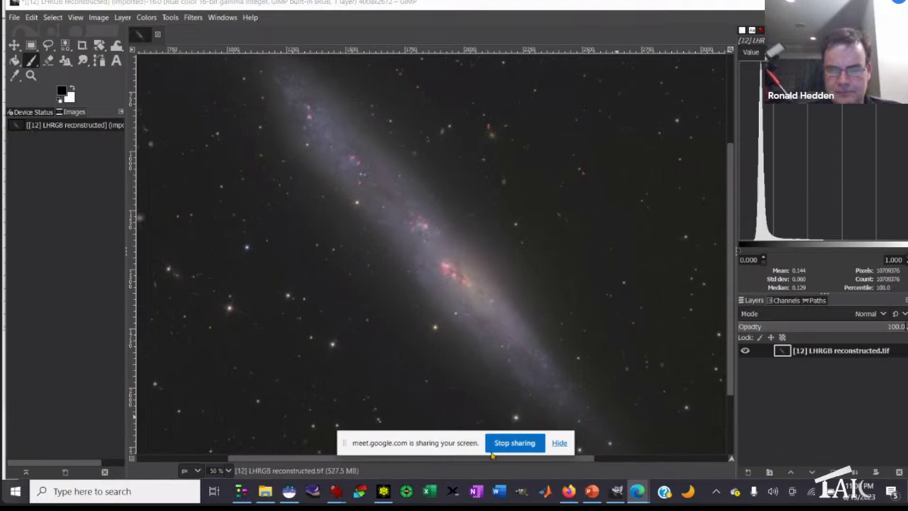
click(520, 443)
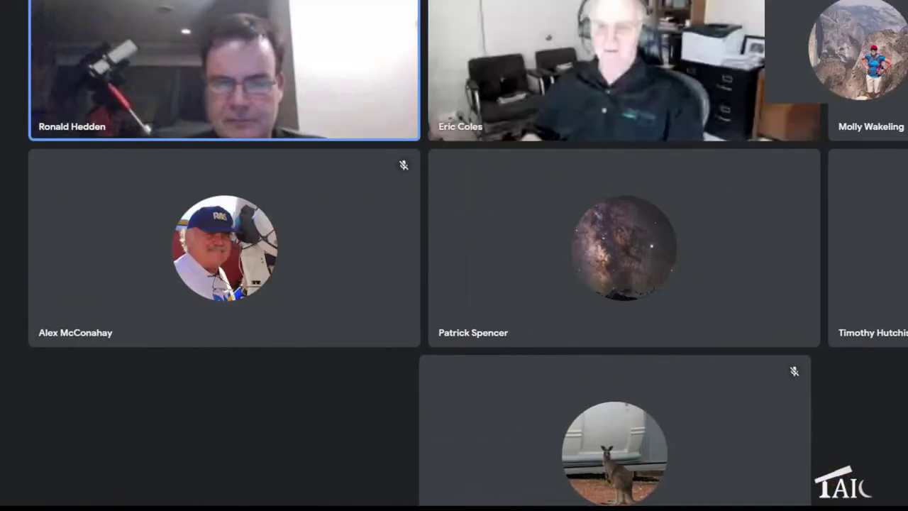